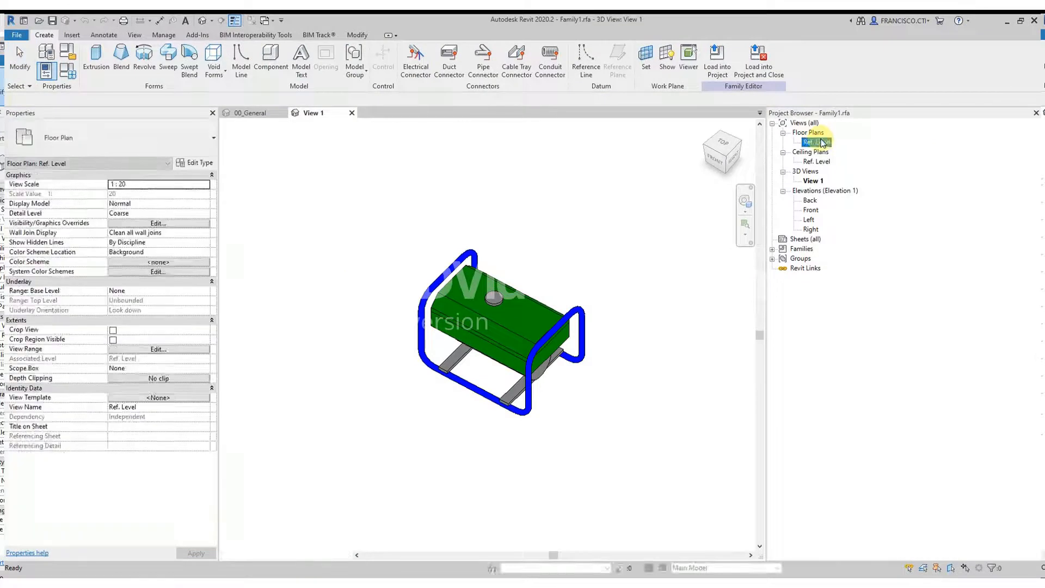
Examine the generator family in the Ref. Level floor plan and in the View 1 3D view
{"action": "scroll", "coordinate": [427, 364], "scroll_direction": "up", "scroll_amount": 2}
{"action": "scroll", "coordinate": [479, 355], "scroll_direction": "down", "scroll_amount": 4}
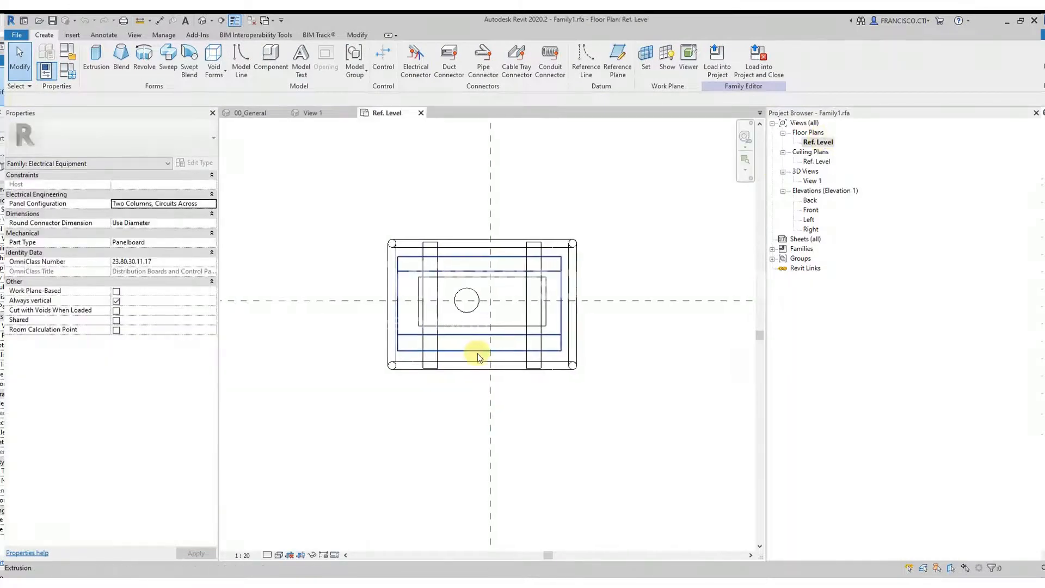
{"action": "scroll", "coordinate": [512, 341], "scroll_direction": "up", "scroll_amount": 2}
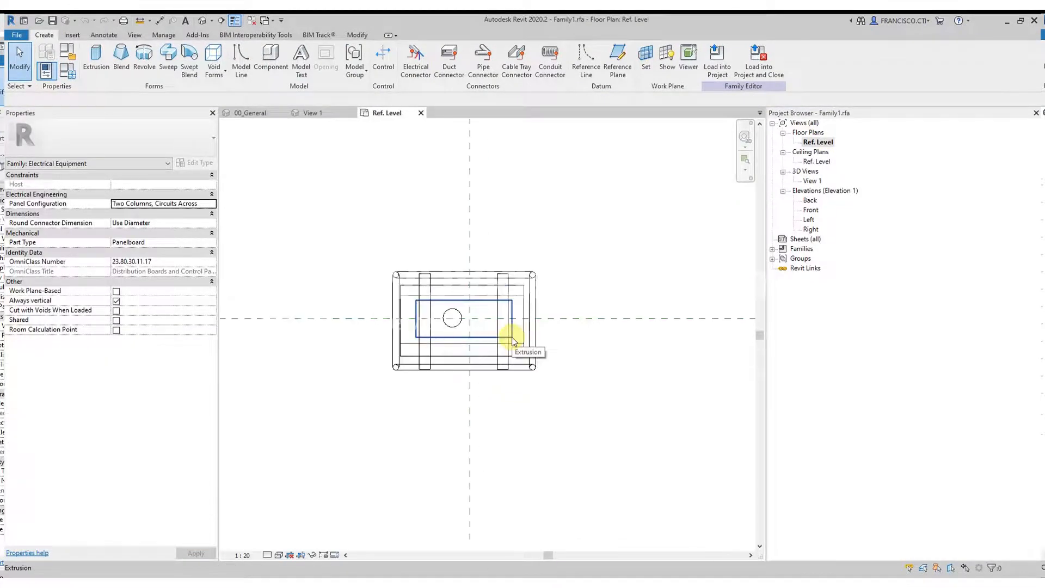
{"action": "key", "text": "ctrl+Tab"}
{"action": "middle_click_drag", "start_coordinate": [497, 377], "coordinate": [511, 313], "text": "shift"}
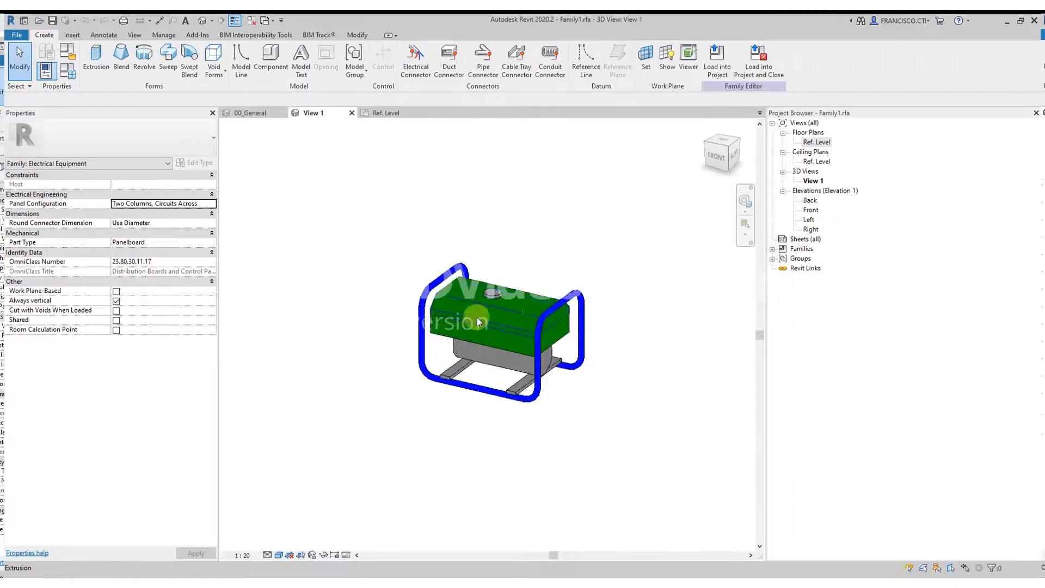
{"action": "scroll", "coordinate": [455, 322], "scroll_direction": "up", "scroll_amount": 2}
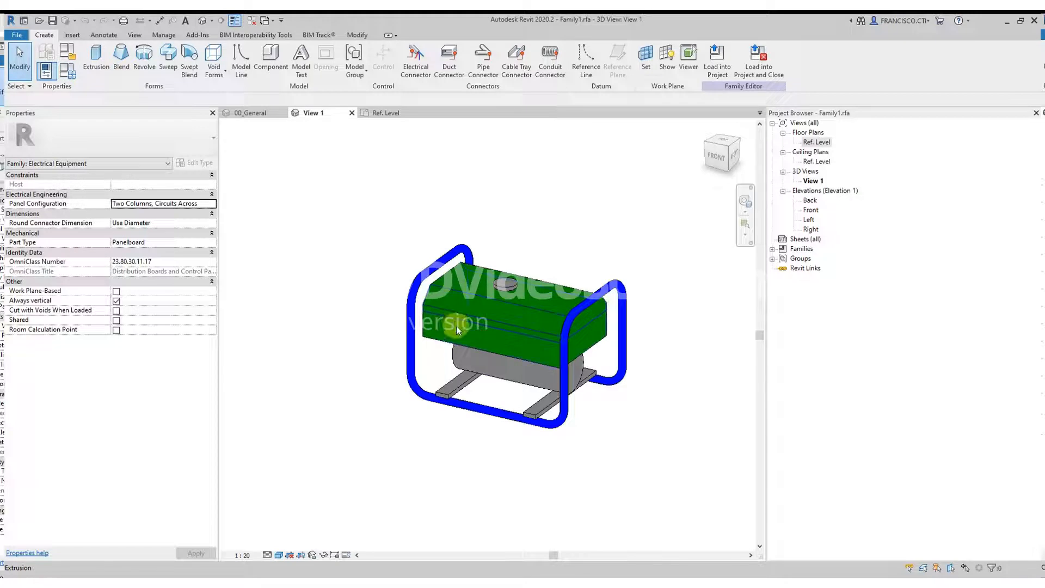
{"action": "left_click", "coordinate": [516, 305]}
{"action": "middle_click_drag", "start_coordinate": [517, 305], "coordinate": [553, 315], "text": "shift"}
{"action": "left_click_drag", "start_coordinate": [590, 311], "coordinate": [566, 304]}
{"action": "key", "text": "ctrl+z"}
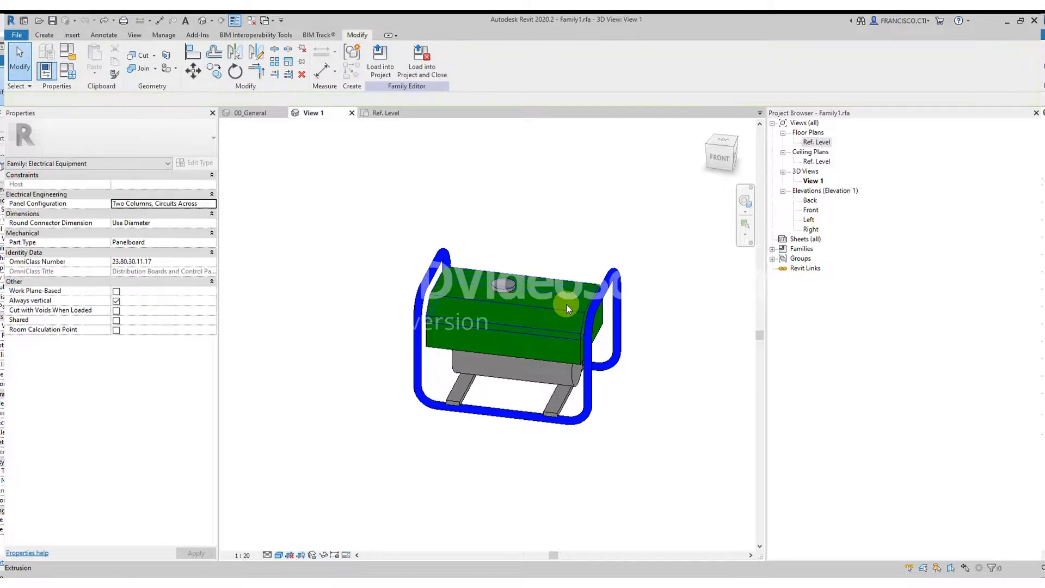
Return to the project's 00_General view, select the placed generator and review its instance properties
{"action": "scroll", "coordinate": [566, 304], "scroll_direction": "down", "scroll_amount": 3}
{"action": "left_click", "coordinate": [248, 112]}
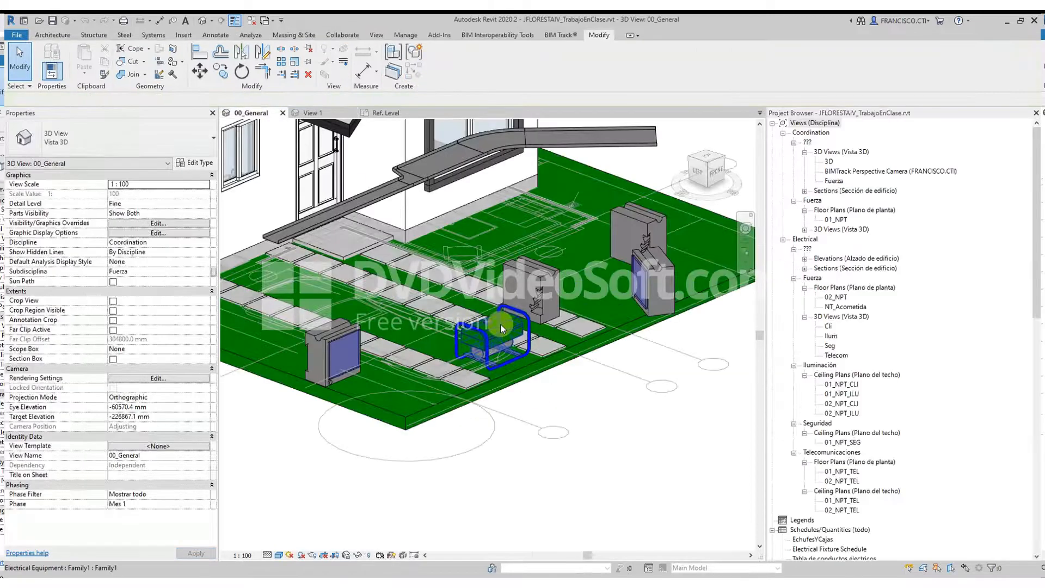
{"action": "left_click", "coordinate": [499, 327]}
{"action": "scroll", "coordinate": [499, 331], "scroll_direction": "up", "scroll_amount": 5}
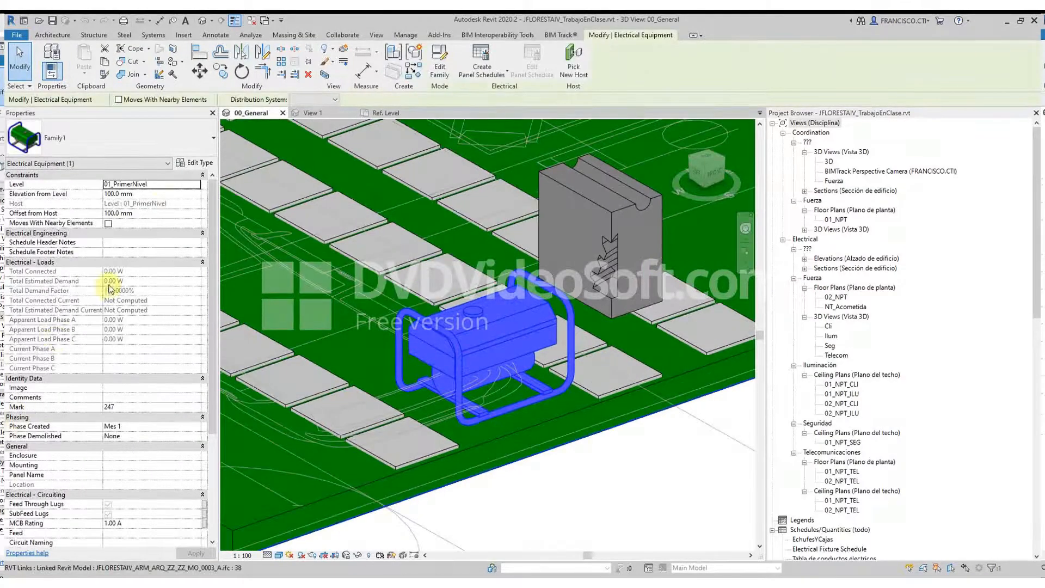
{"action": "scroll", "coordinate": [116, 269], "scroll_direction": "down", "scroll_amount": 5}
{"action": "scroll", "coordinate": [120, 273], "scroll_direction": "up", "scroll_amount": 5}
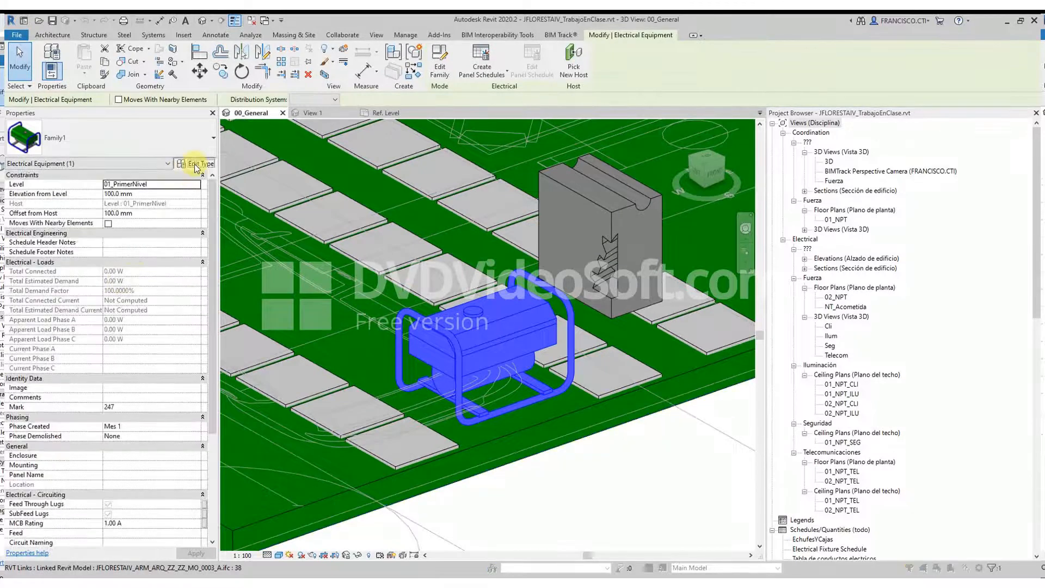
Review the placed generator's type parameters and dismiss them without changes
{"action": "left_click", "coordinate": [196, 166]}
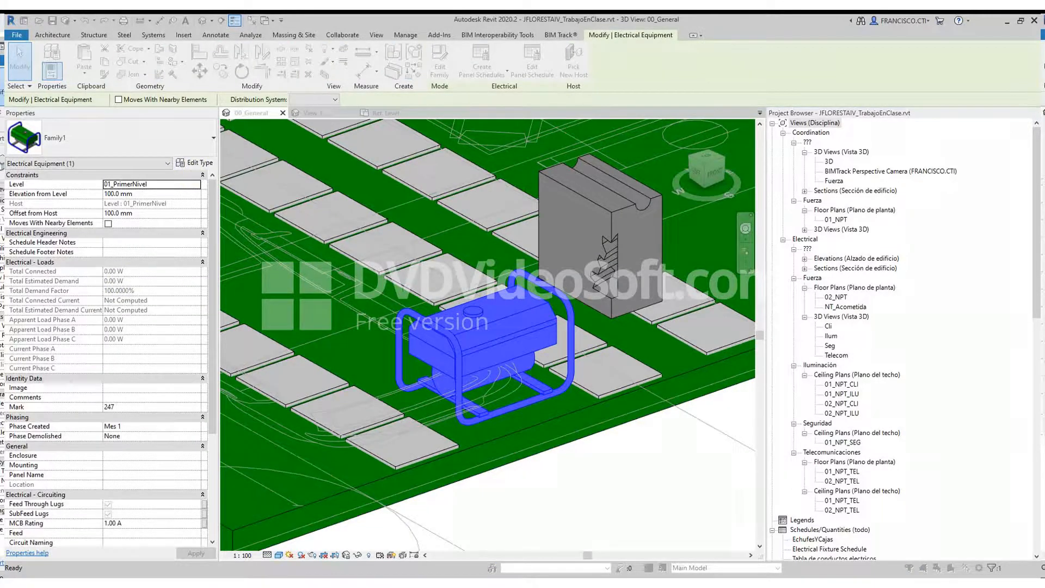
{"action": "scroll", "coordinate": [156, 365], "scroll_direction": "down", "scroll_amount": 5}
{"action": "scroll", "coordinate": [158, 375], "scroll_direction": "up", "scroll_amount": 2}
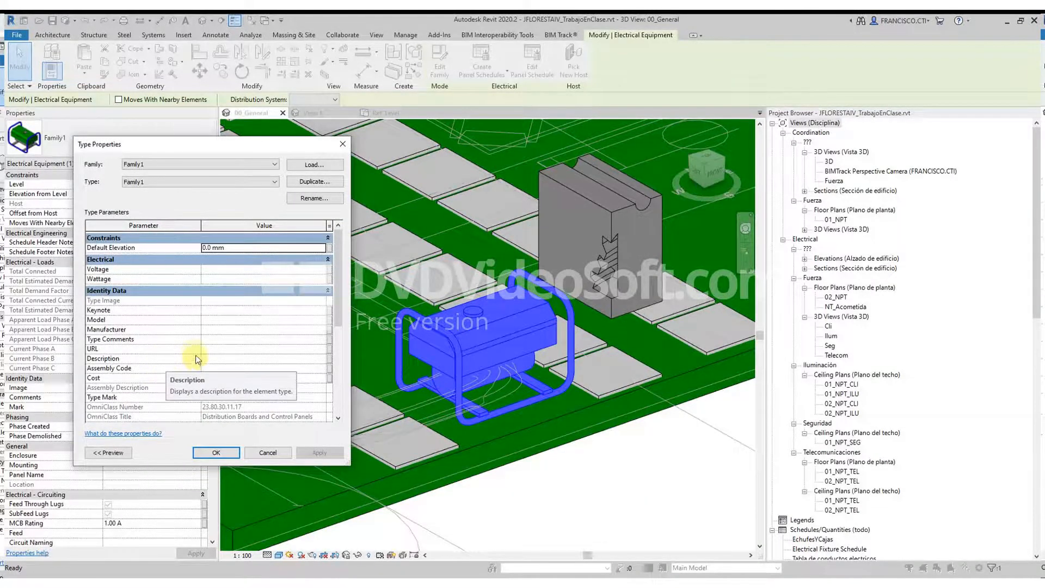
{"action": "left_click_drag", "start_coordinate": [237, 151], "coordinate": [217, 170]}
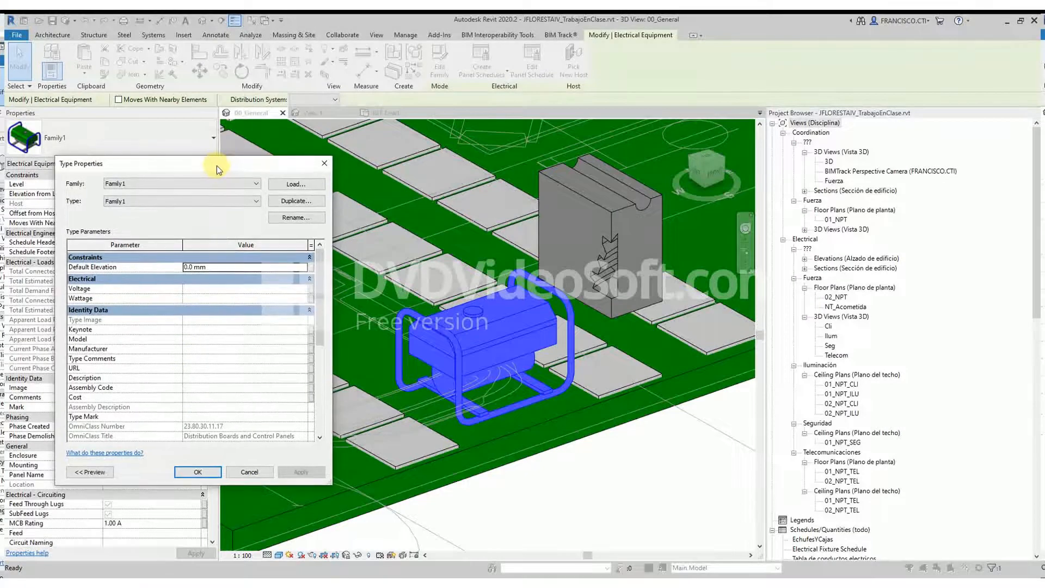
{"action": "left_click", "coordinate": [255, 473]}
{"action": "scroll", "coordinate": [457, 348], "scroll_direction": "up", "scroll_amount": 1}
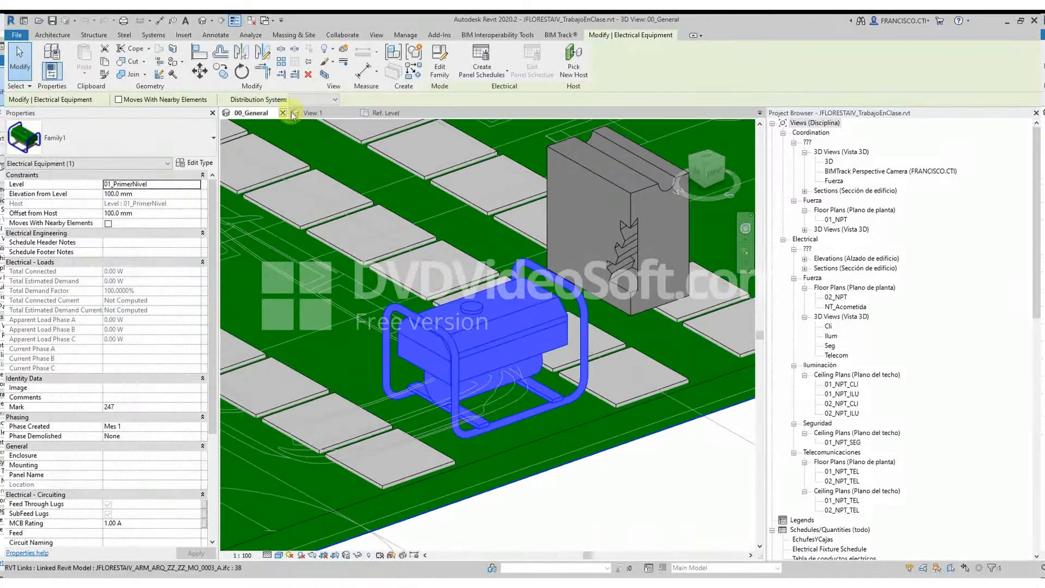
Go back to the generator family and examine its position against the center reference planes in the Ref. Level plan
{"action": "left_click", "coordinate": [312, 114]}
{"action": "middle_click_drag", "start_coordinate": [459, 358], "coordinate": [483, 360], "text": "shift"}
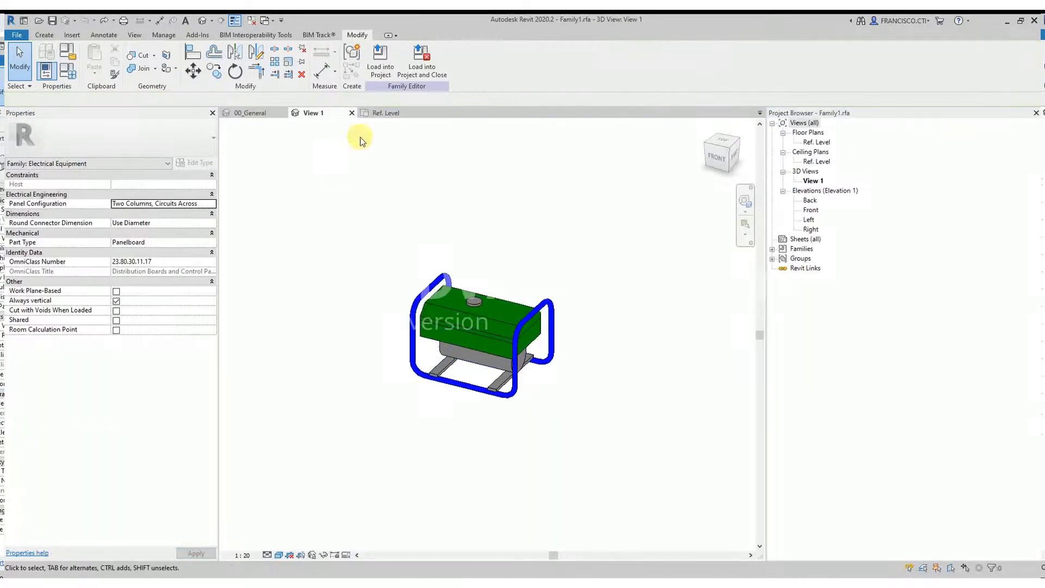
{"action": "left_click", "coordinate": [365, 116]}
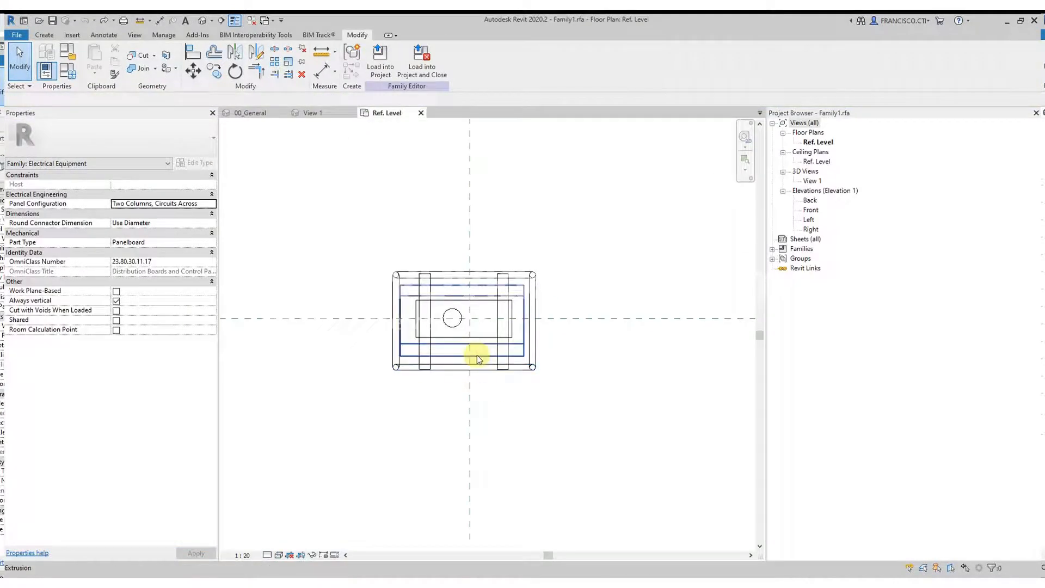
{"action": "mouse_move", "coordinate": [470, 338]}
{"action": "middle_mouse_down"}
{"action": "mouse_move", "coordinate": [479, 331]}
{"action": "mouse_move", "coordinate": [467, 346]}
{"action": "middle_mouse_up"}
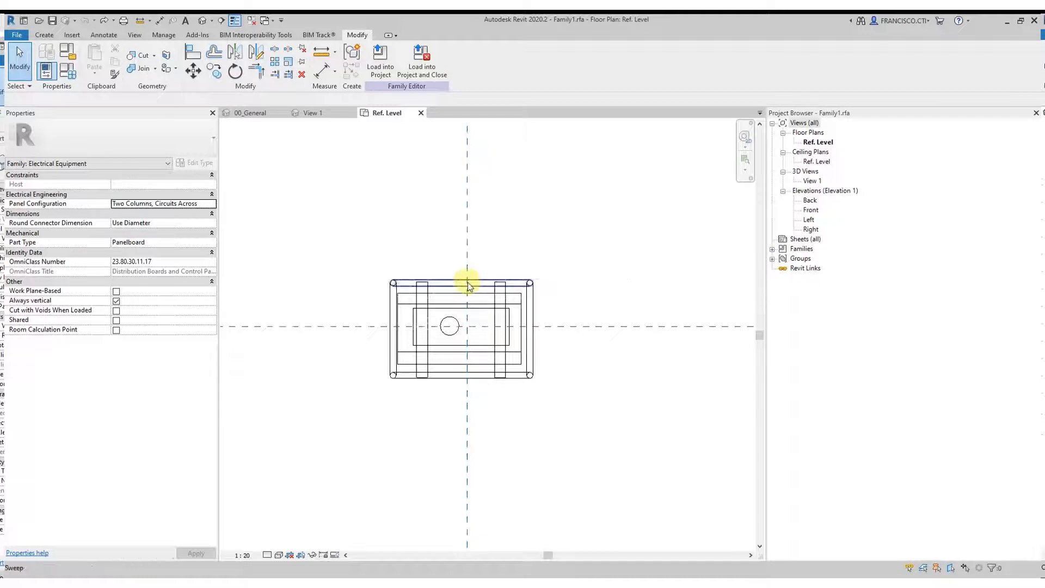
{"action": "middle_click_drag", "start_coordinate": [470, 289], "coordinate": [439, 354]}
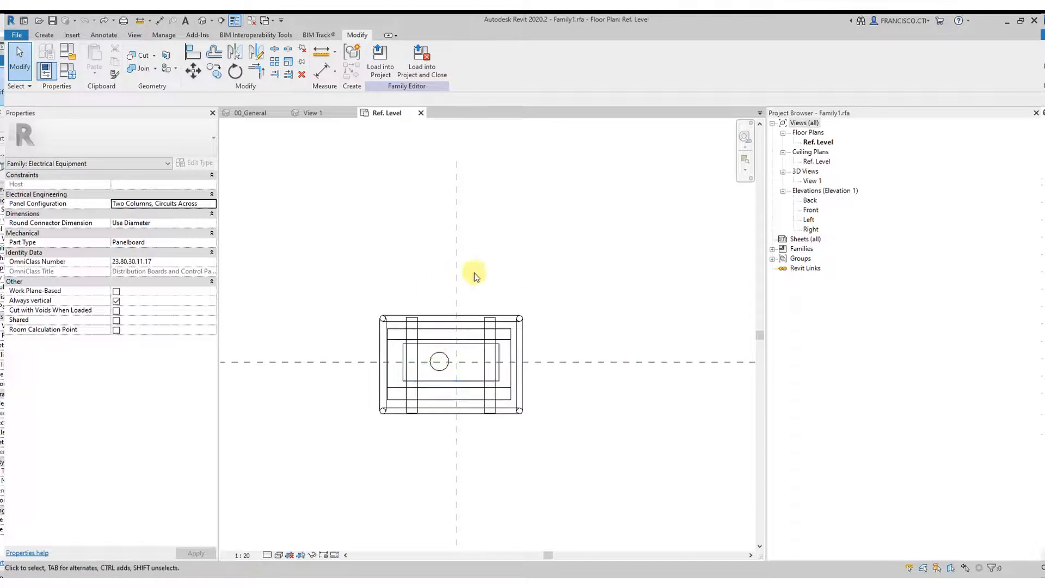
{"action": "middle_click_drag", "start_coordinate": [455, 275], "coordinate": [478, 226]}
{"action": "scroll", "coordinate": [473, 326], "scroll_direction": "down", "scroll_amount": 4}
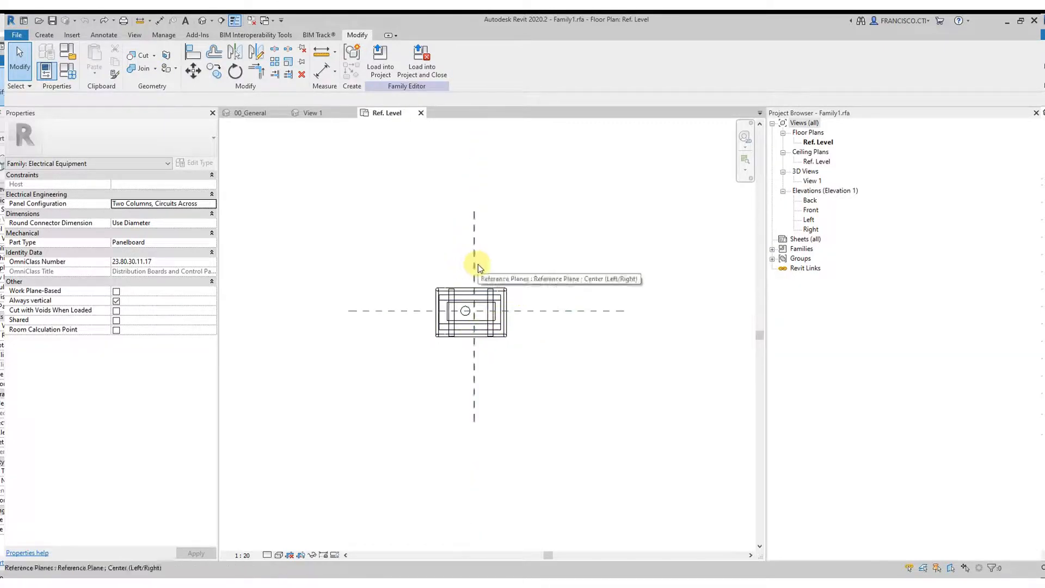
{"action": "middle_click_drag", "start_coordinate": [481, 340], "coordinate": [478, 346]}
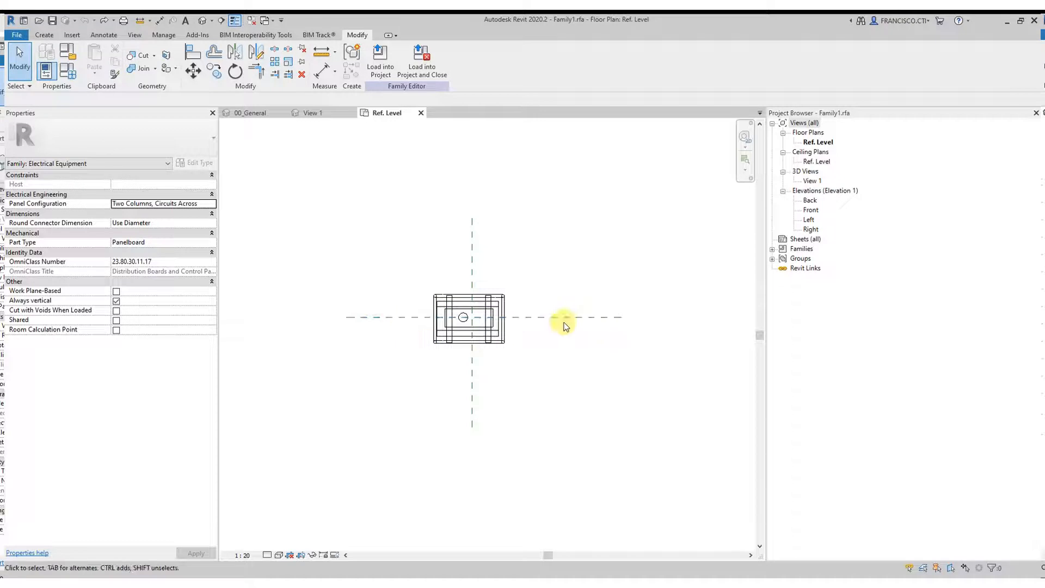
{"action": "scroll", "coordinate": [475, 329], "scroll_direction": "up", "scroll_amount": 2}
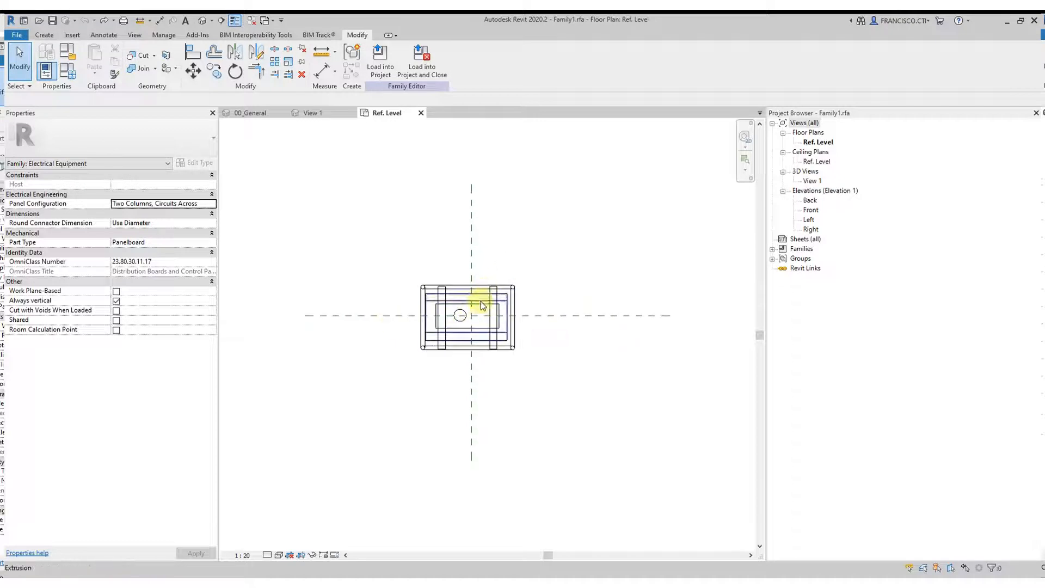
{"action": "middle_click_drag", "start_coordinate": [497, 387], "coordinate": [504, 389]}
Check the Is Reference and Defines Origin properties of the Center (Front/Back) and Center (Left/Right) reference planes
{"action": "left_click", "coordinate": [568, 317]}
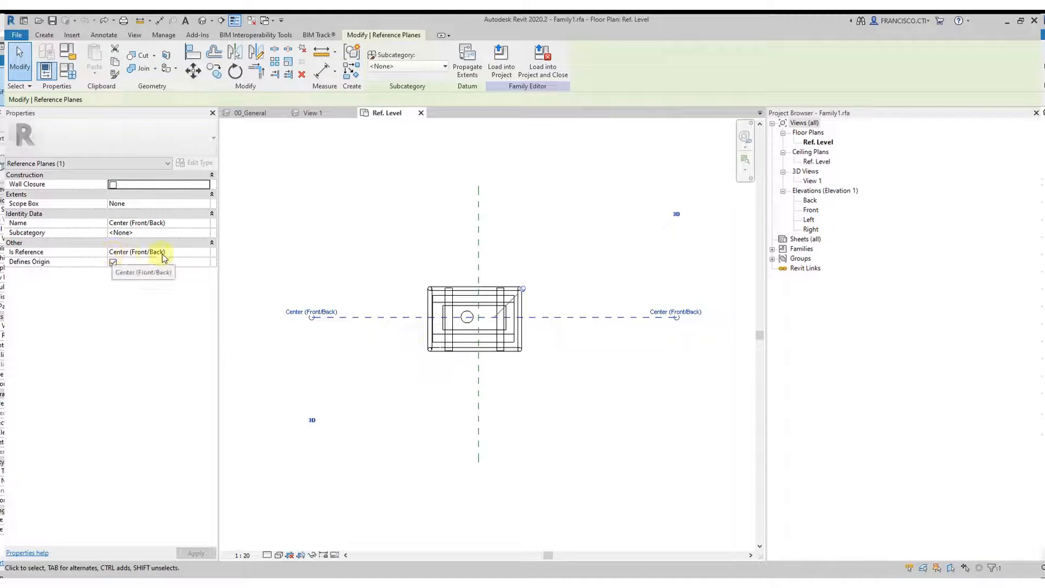
{"action": "left_click", "coordinate": [477, 266]}
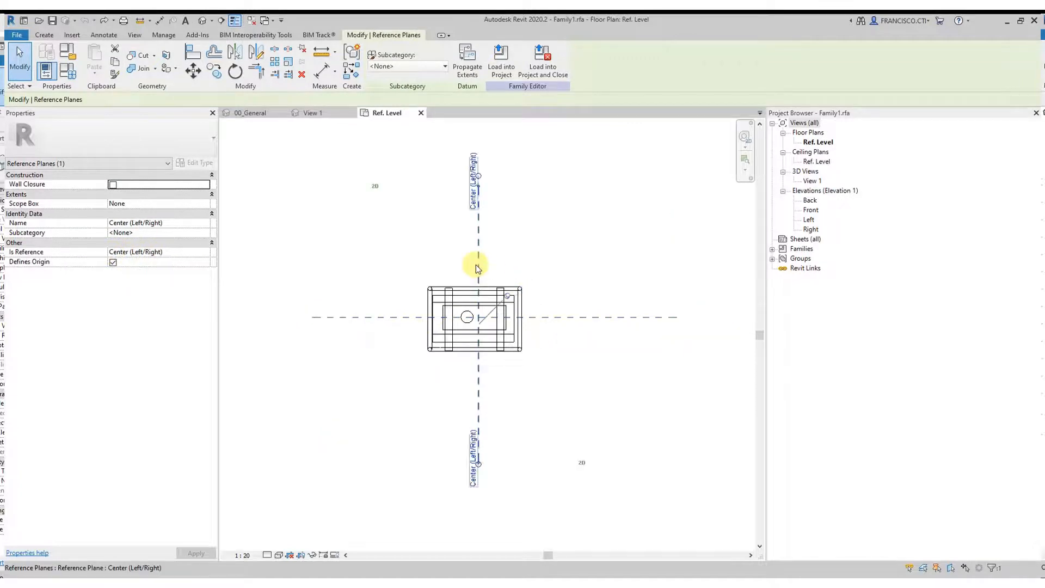
{"action": "left_click", "coordinate": [112, 262]}
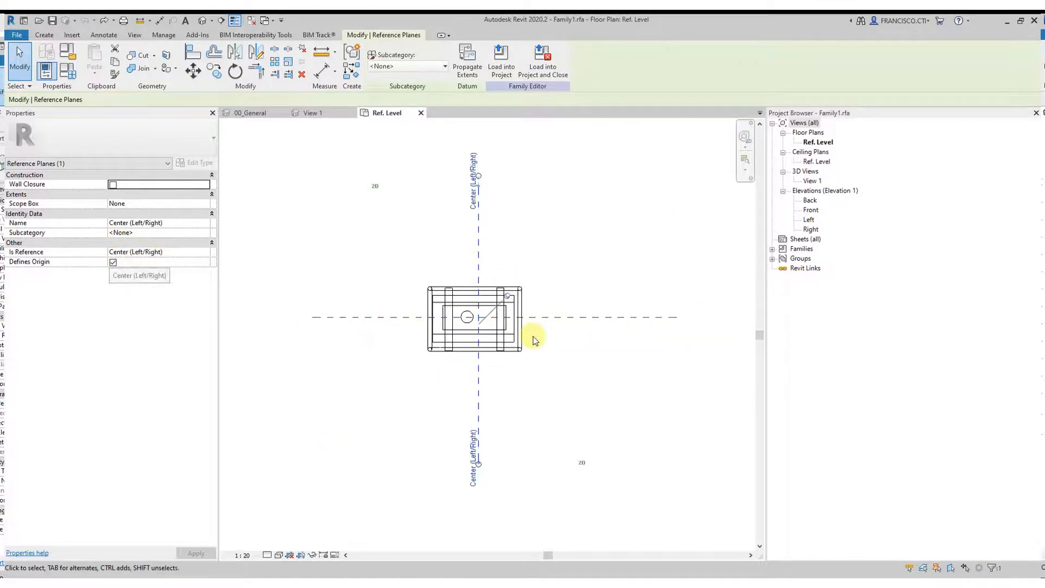
{"action": "left_click", "coordinate": [604, 407]}
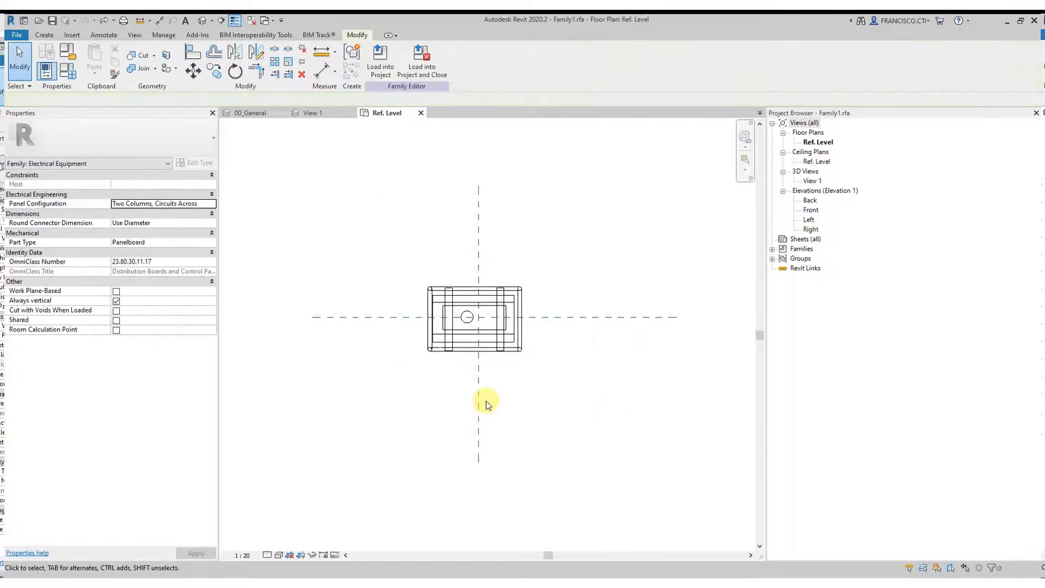
Select the generator's rear frame tube sweep in plan and inspect it against the center reference planes
{"action": "scroll", "coordinate": [468, 324], "scroll_direction": "up", "scroll_amount": 5}
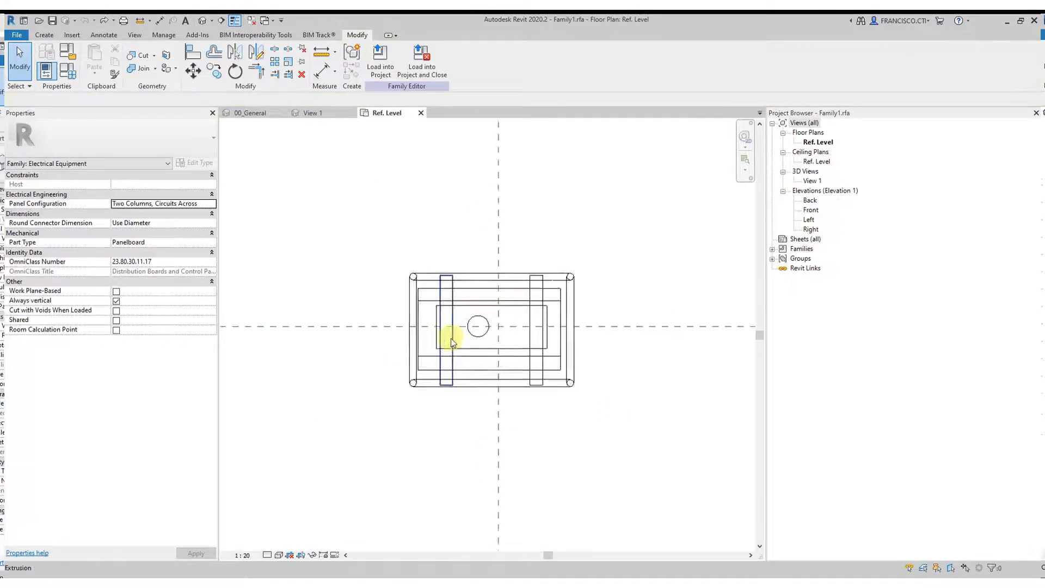
{"action": "left_click", "coordinate": [433, 265]}
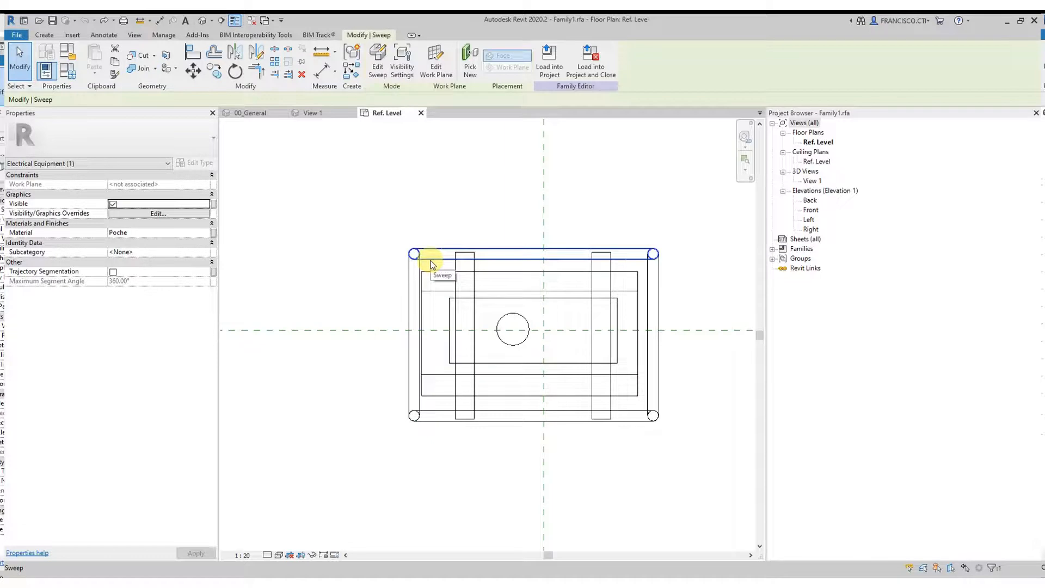
{"action": "scroll", "coordinate": [506, 348], "scroll_direction": "down", "scroll_amount": 2}
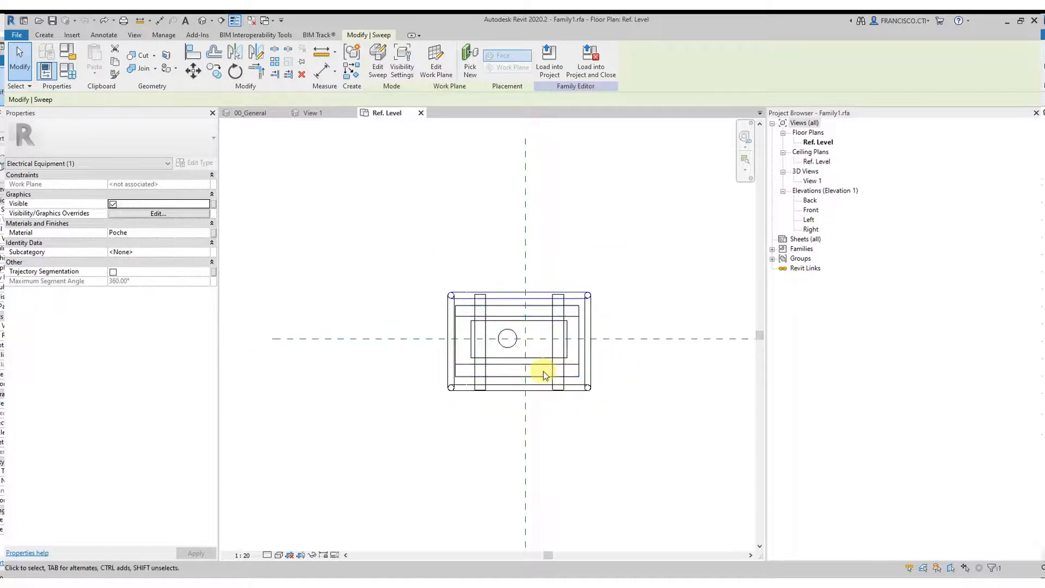
{"action": "middle_click_drag", "start_coordinate": [543, 371], "coordinate": [478, 346]}
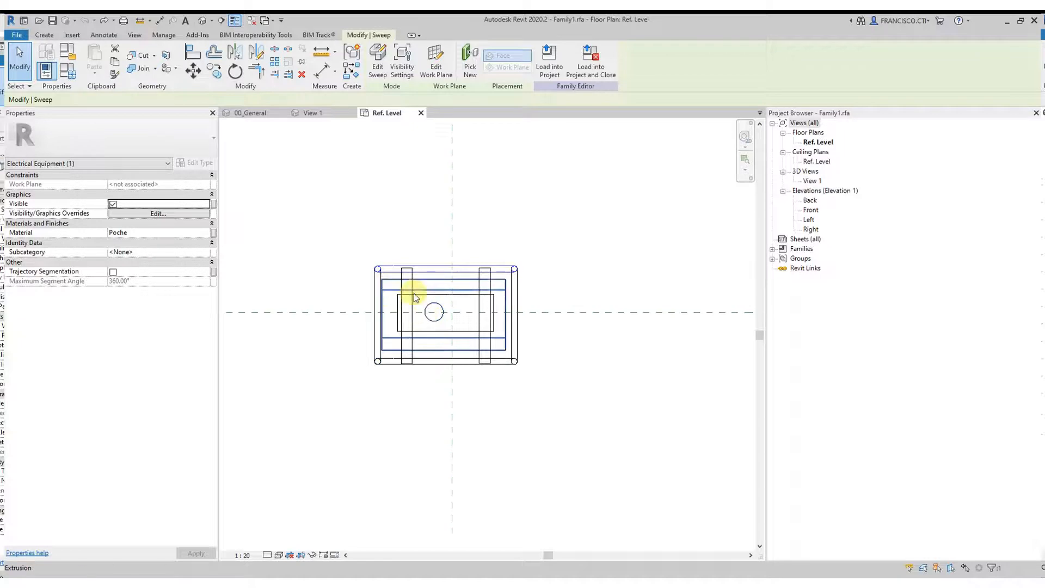
Place an aligned dimension across the housing's left edge, the Center (Left/Right) plane and the housing's right edge, and make its segments equal
{"action": "middle_click_drag", "start_coordinate": [449, 281], "coordinate": [404, 263]}
{"action": "key", "text": "d"}
{"action": "key", "text": "i"}
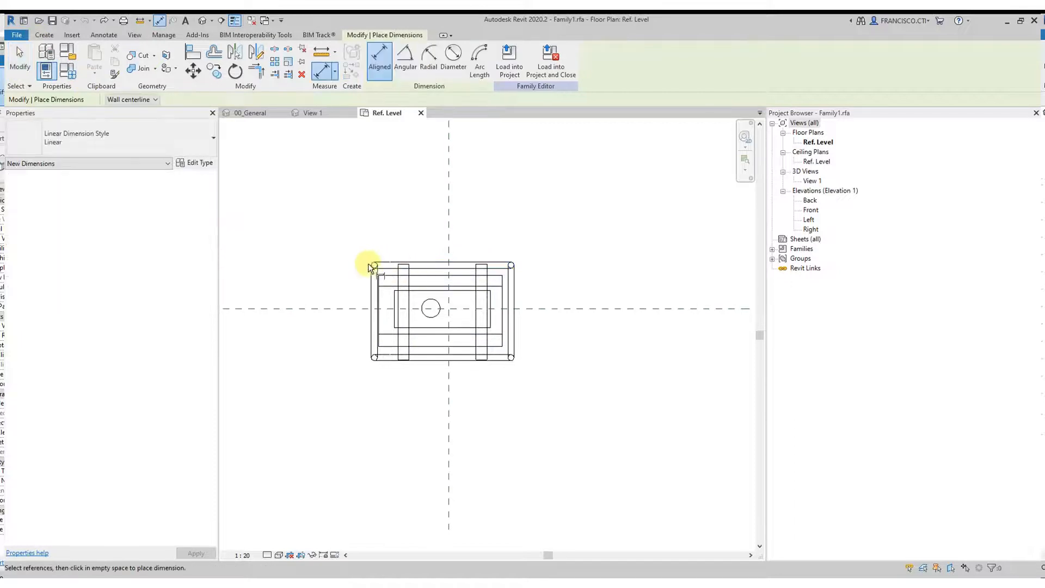
{"action": "left_click", "coordinate": [382, 279]}
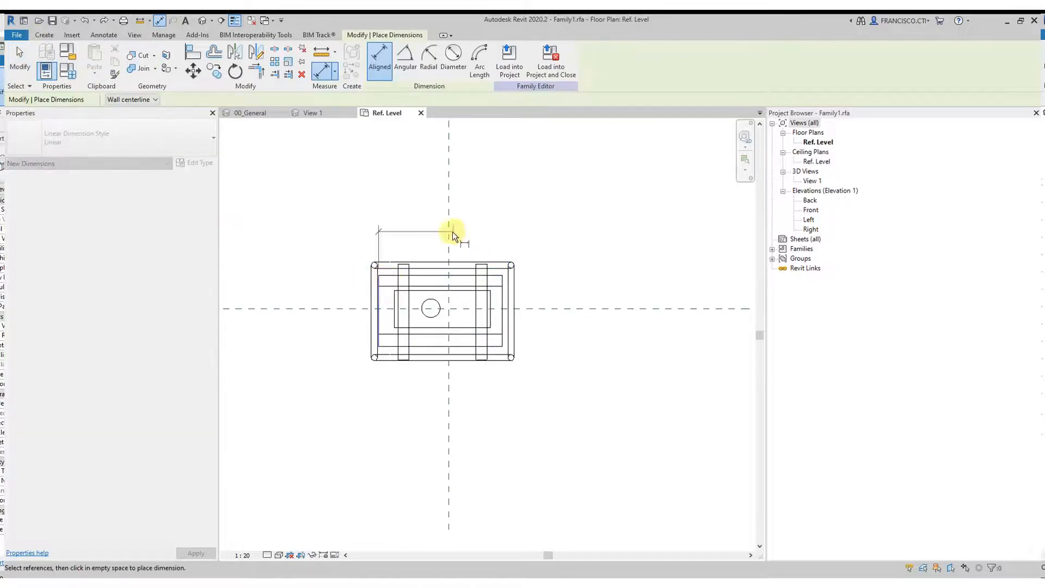
{"action": "left_click", "coordinate": [501, 285]}
{"action": "left_click", "coordinate": [486, 219]}
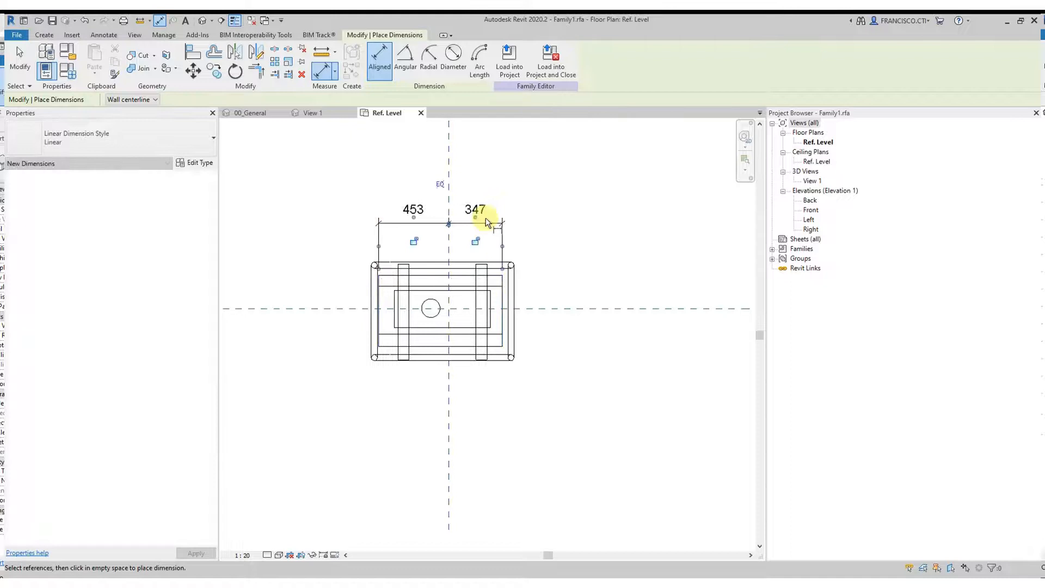
{"action": "left_click", "coordinate": [443, 185]}
{"action": "key", "text": "Escape"}
{"action": "key", "text": "Escape"}
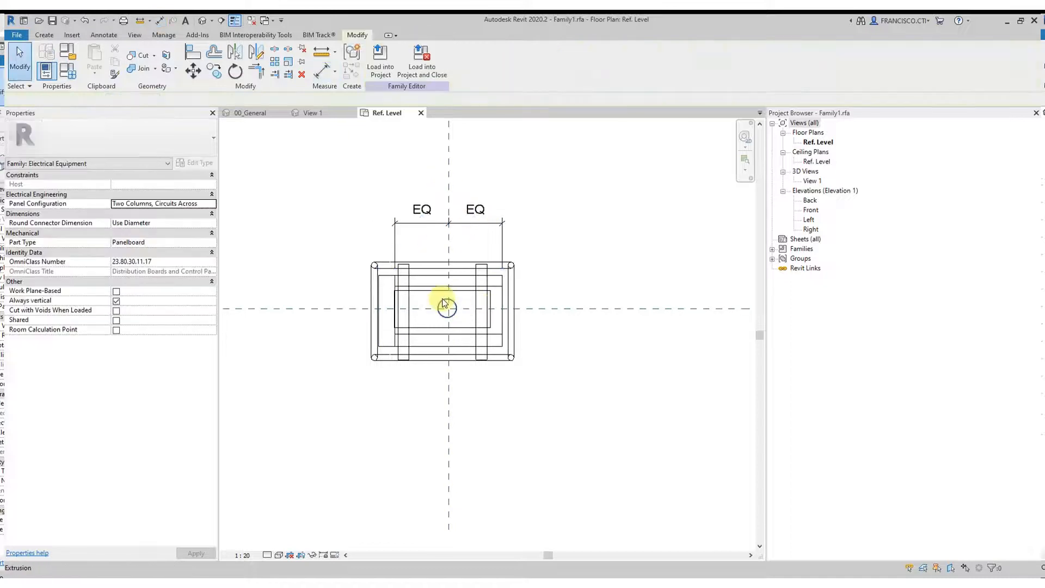
Delete the equality dimension above the generator in the Ref. Level plan
{"action": "left_click", "coordinate": [472, 225]}
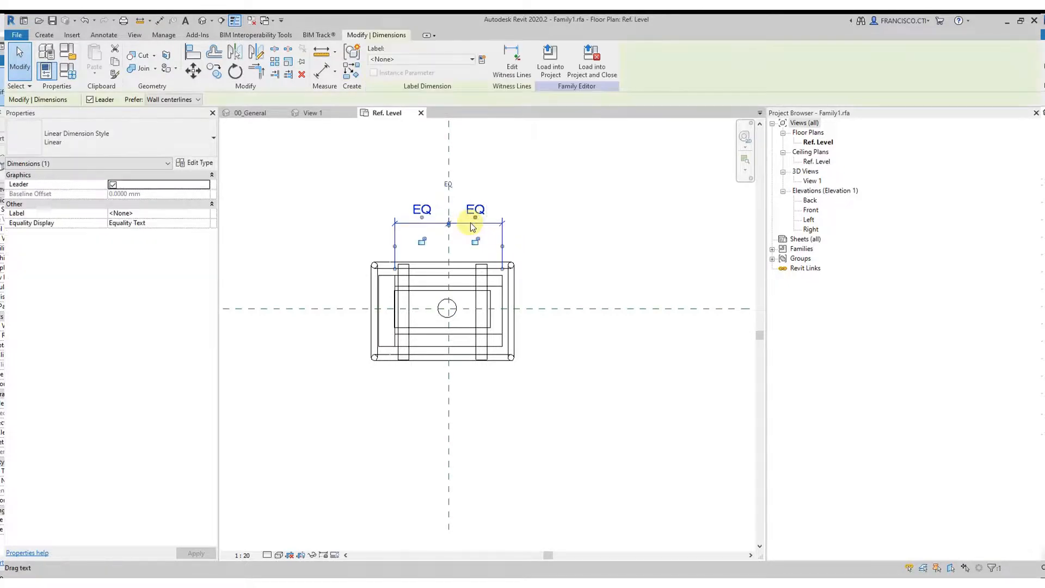
{"action": "middle_click_drag", "start_coordinate": [422, 243], "coordinate": [423, 274]}
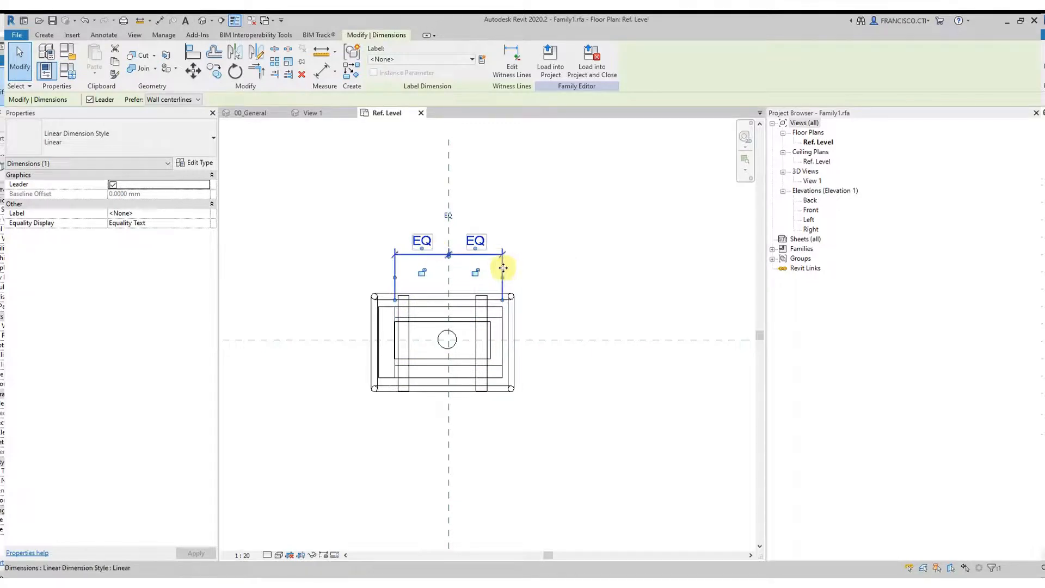
{"action": "middle_click_drag", "start_coordinate": [471, 285], "coordinate": [471, 275]}
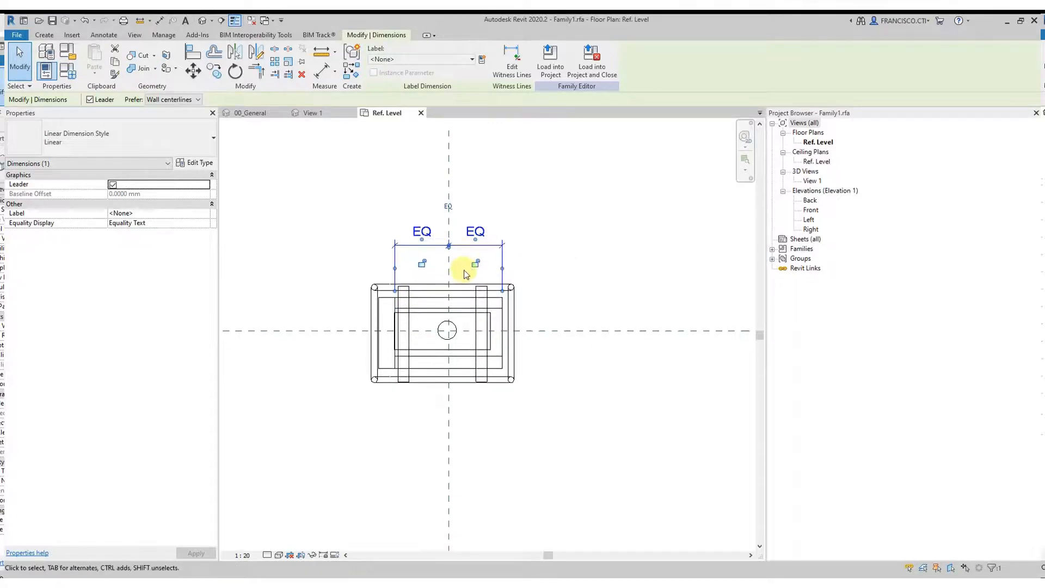
{"action": "left_click", "coordinate": [465, 270]}
{"action": "left_click", "coordinate": [459, 246]}
{"action": "key", "text": "Delete"}
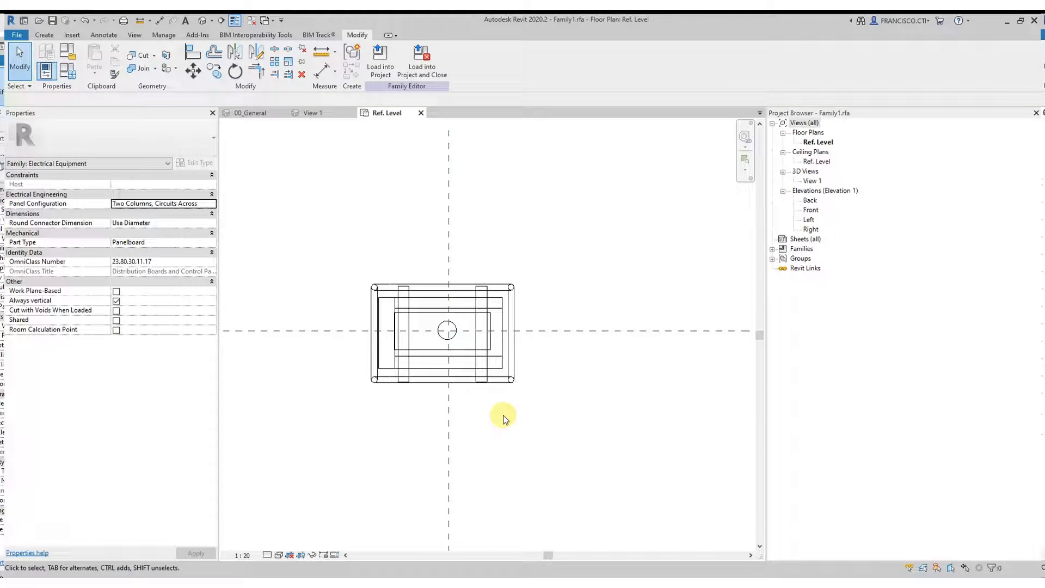
Draw two vertical reference planes in the Ref. Level plan, one on each side of the generator
{"action": "middle_click_drag", "start_coordinate": [439, 354], "coordinate": [467, 327]}
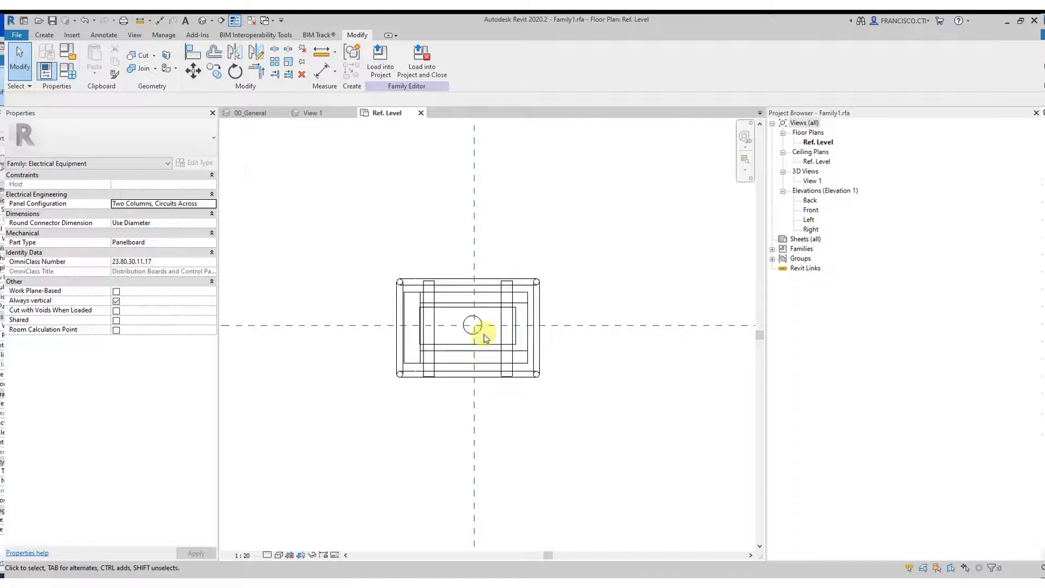
{"action": "left_click", "coordinate": [48, 36]}
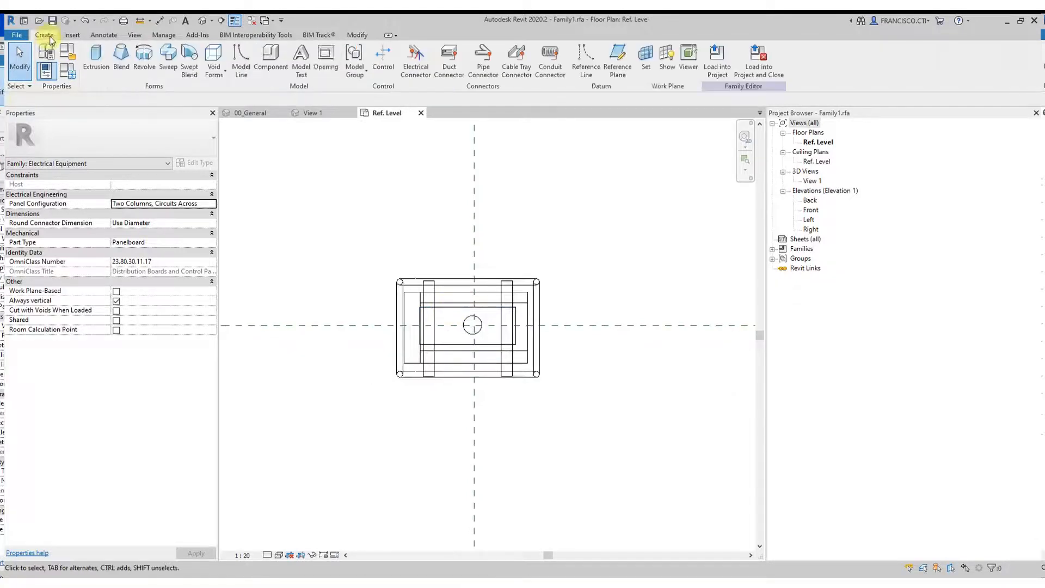
{"action": "left_click", "coordinate": [591, 58]}
{"action": "key", "text": "Escape"}
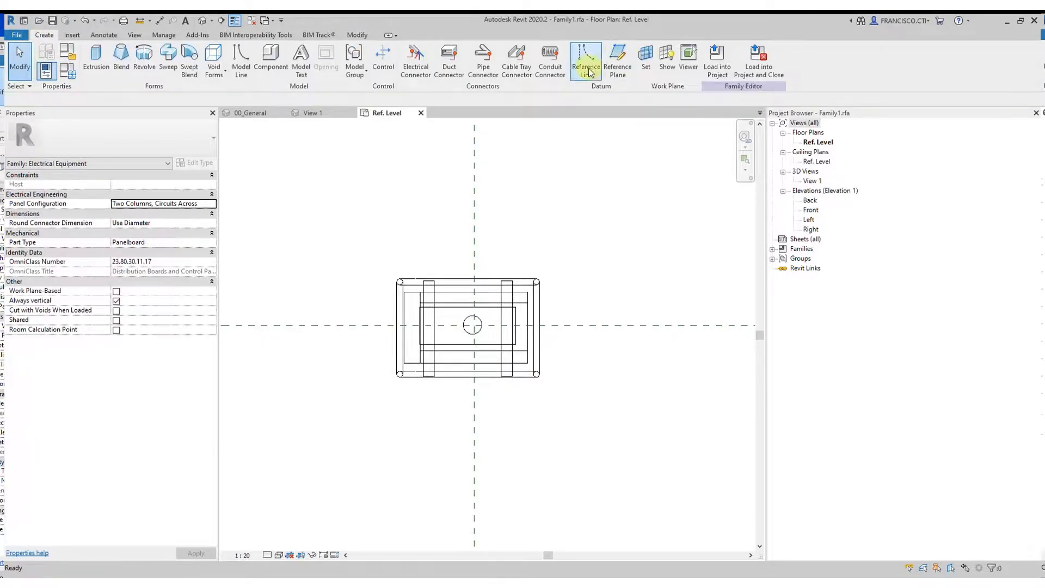
{"action": "left_click", "coordinate": [617, 58]}
{"action": "left_click", "coordinate": [568, 234]}
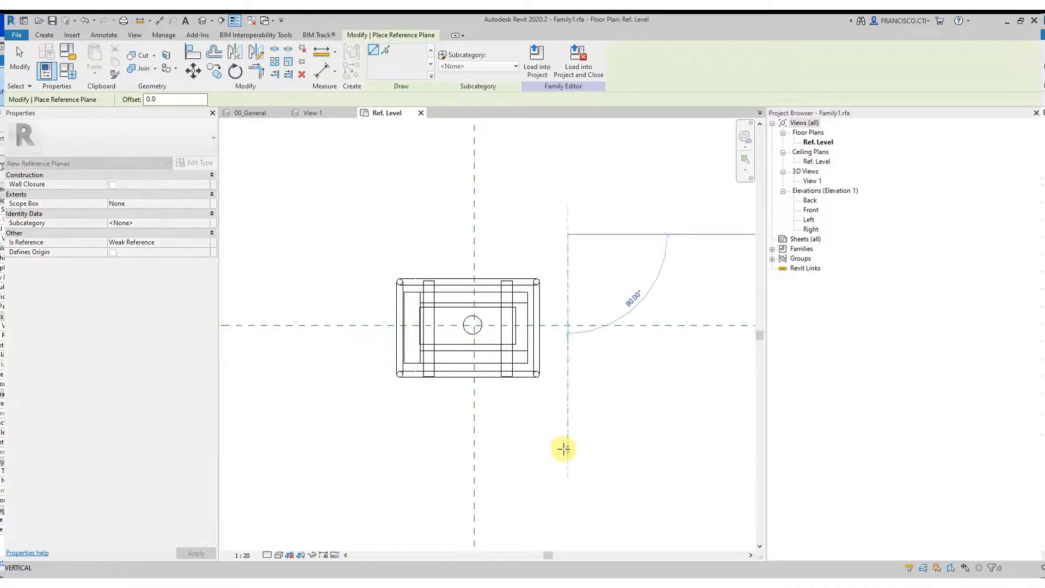
{"action": "left_click", "coordinate": [562, 448]}
{"action": "left_click", "coordinate": [362, 234]}
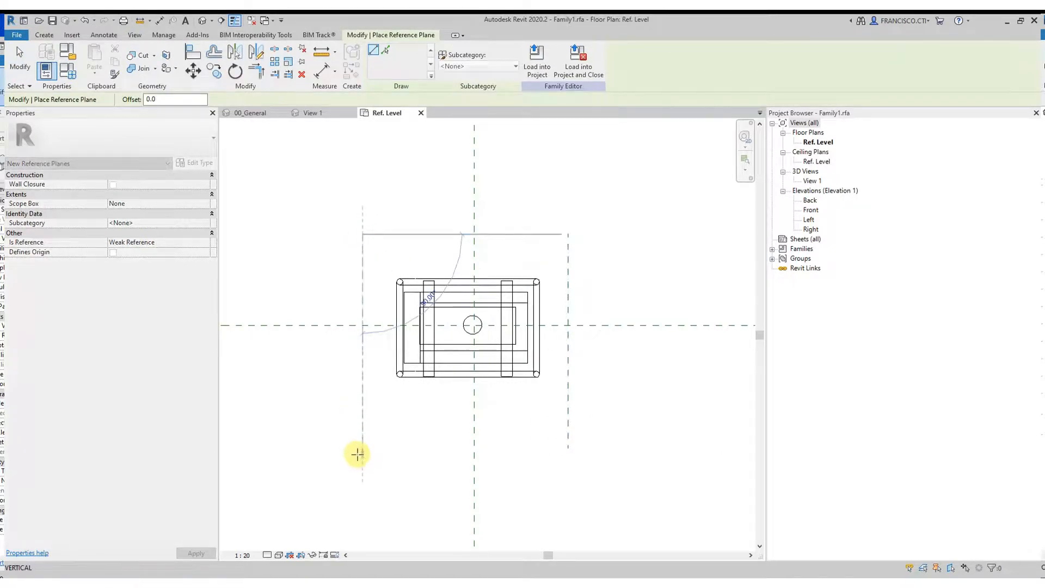
{"action": "left_click", "coordinate": [361, 448]}
Draw two horizontal reference planes, one above and one below the generator in plan
{"action": "left_click", "coordinate": [331, 234]}
{"action": "left_click", "coordinate": [606, 234]}
{"action": "left_click", "coordinate": [344, 422]}
{"action": "left_click", "coordinate": [615, 422]}
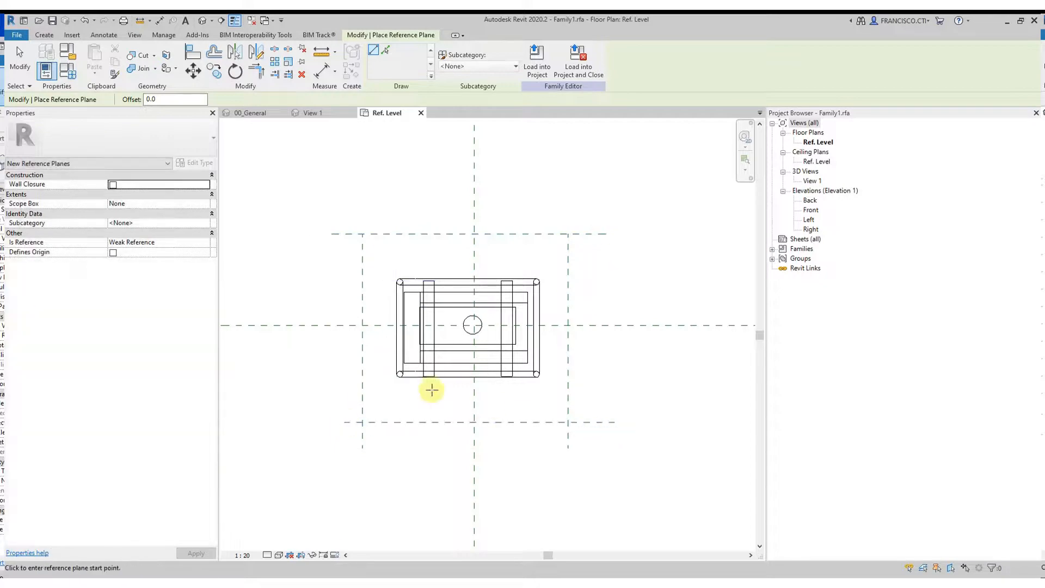
Place an aligned dimension across the lower, Center (Front/Back) and upper horizontal reference planes, and make its segments equal
{"action": "scroll", "coordinate": [430, 388], "scroll_direction": "down", "scroll_amount": 1}
{"action": "key", "text": "d"}
{"action": "key", "text": "i"}
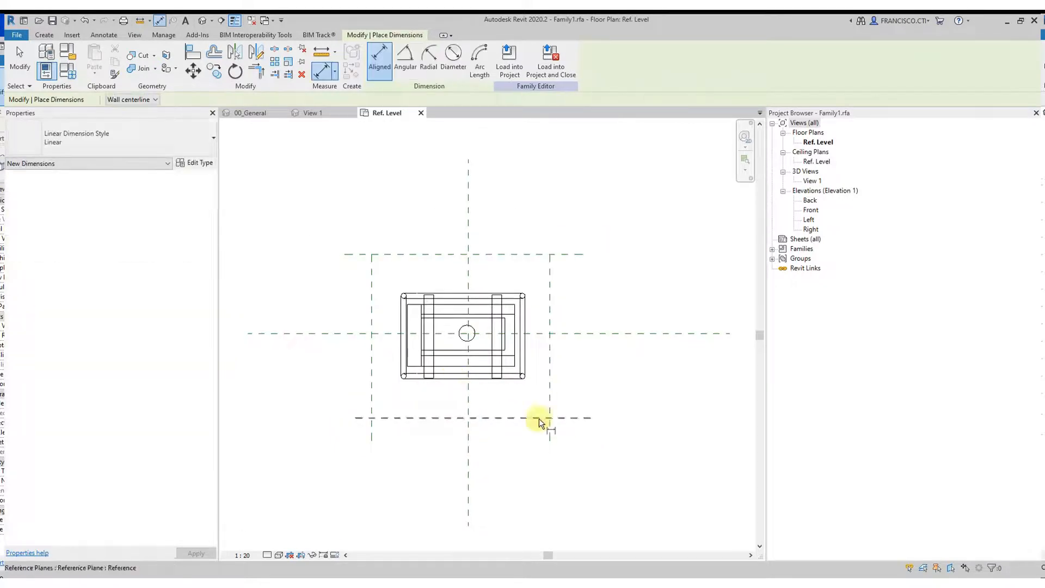
{"action": "left_click", "coordinate": [569, 419]}
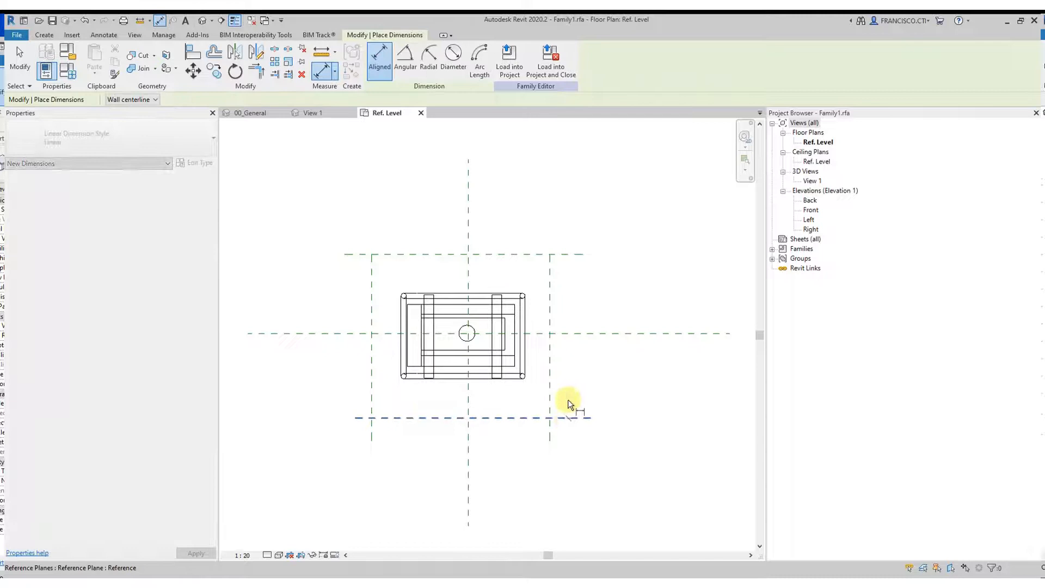
{"action": "left_click", "coordinate": [570, 334]}
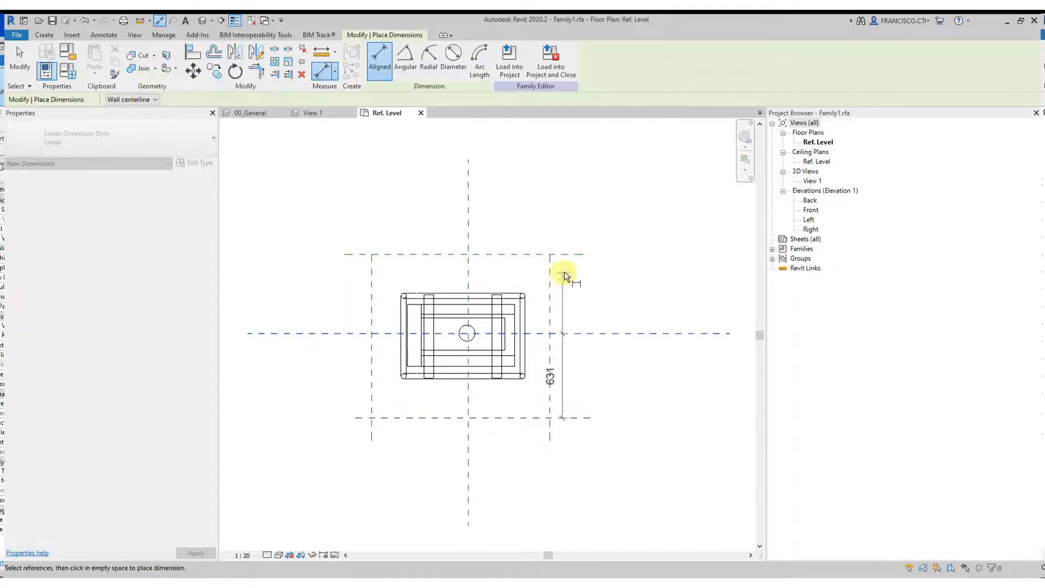
{"action": "left_click", "coordinate": [567, 254]}
{"action": "left_click", "coordinate": [610, 293]}
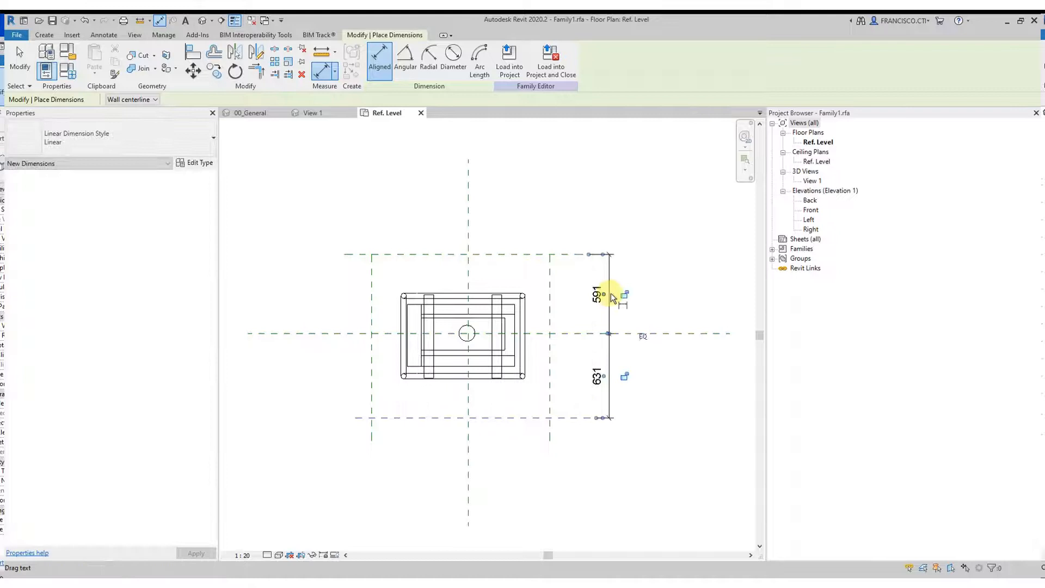
{"action": "left_click", "coordinate": [643, 338]}
Place an aligned dimension across the right, Center (Left/Right) and left vertical reference planes, and make its segments equal
{"action": "middle_click_drag", "start_coordinate": [434, 359], "coordinate": [451, 373]}
{"action": "left_click", "coordinate": [567, 293]}
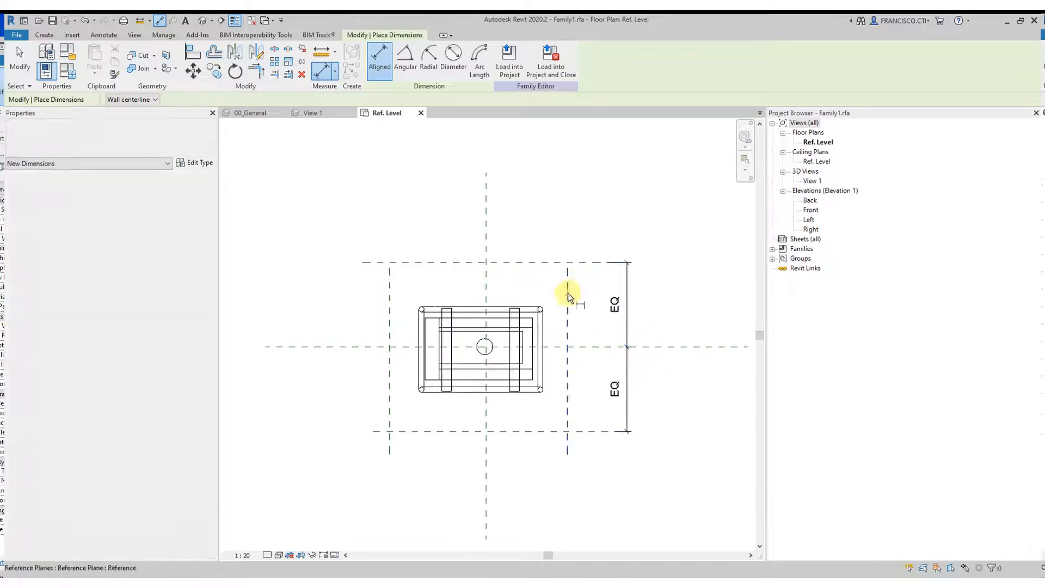
{"action": "left_click", "coordinate": [488, 289]}
{"action": "left_click", "coordinate": [388, 287]}
{"action": "left_click", "coordinate": [410, 236]}
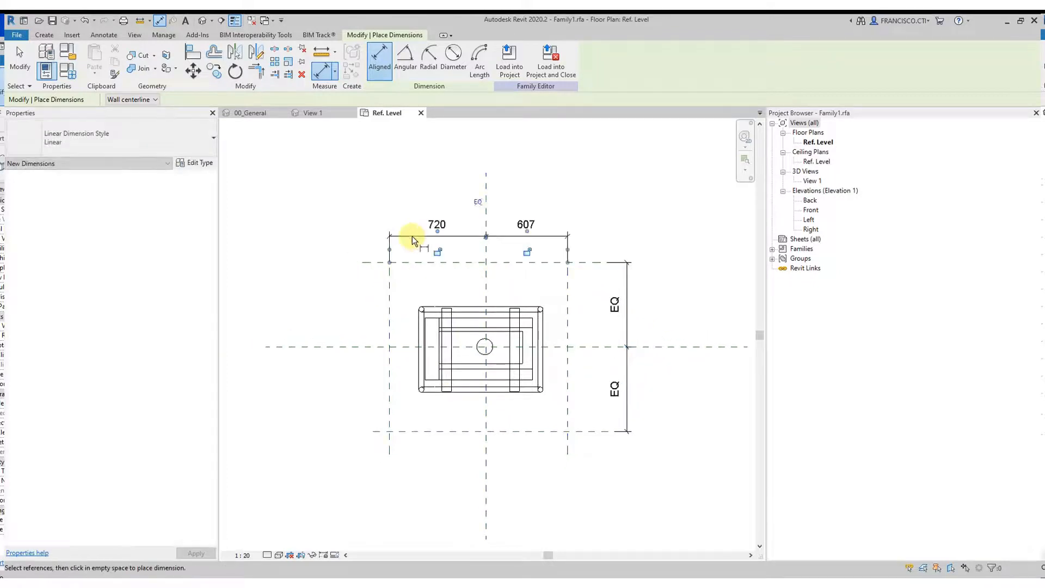
{"action": "left_click", "coordinate": [478, 204]}
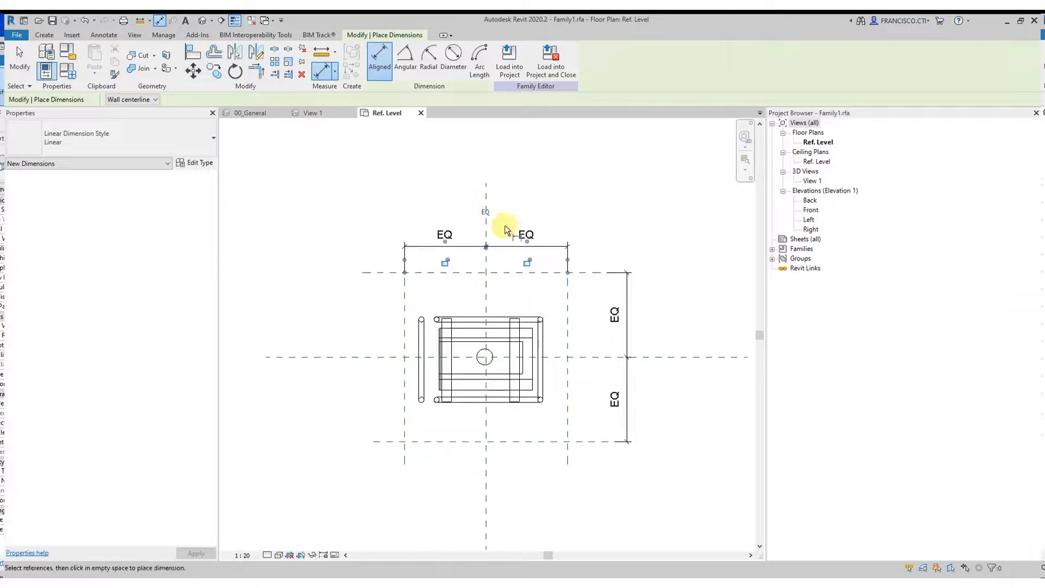
Add overall aligned dimensions between the two outer horizontal planes and between the two outer vertical planes
{"action": "scroll", "coordinate": [507, 328], "scroll_direction": "down", "scroll_amount": 1}
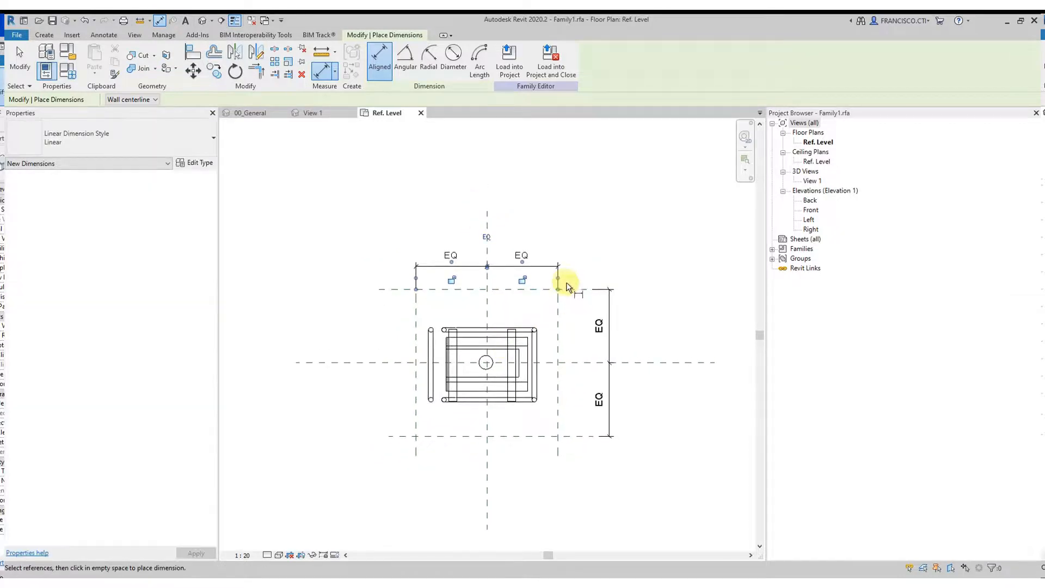
{"action": "left_click", "coordinate": [568, 290]}
{"action": "left_click", "coordinate": [566, 435]}
{"action": "left_click", "coordinate": [634, 432]}
{"action": "left_click", "coordinate": [558, 327]}
{"action": "left_click", "coordinate": [416, 318]}
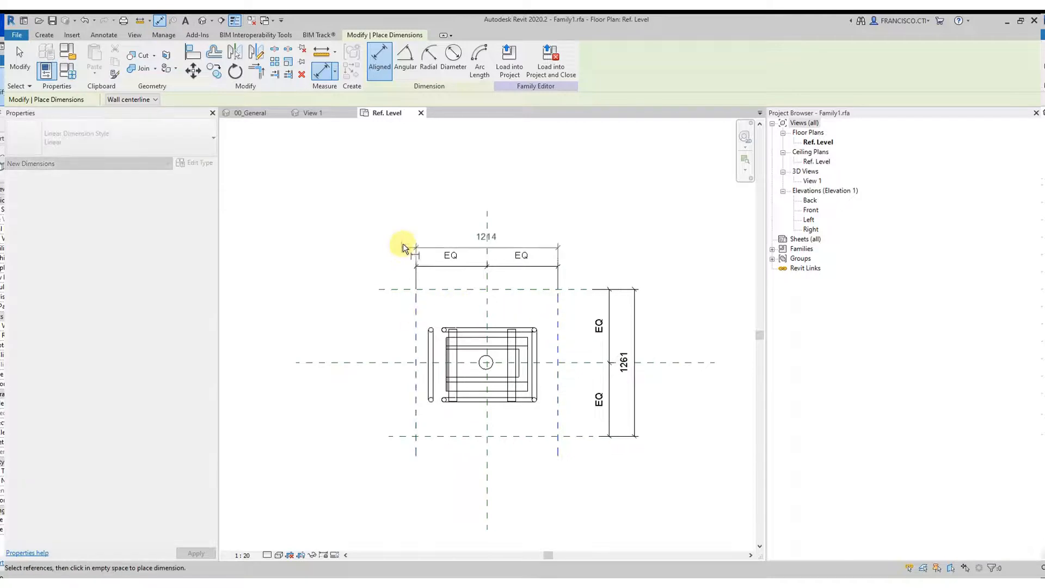
{"action": "left_click", "coordinate": [409, 243]}
{"action": "key", "text": "Escape"}
{"action": "key", "text": "Escape"}
Label the overall horizontal dimension with a new family type parameter CTI_Largo grouped under Dimensions
{"action": "middle_click_drag", "start_coordinate": [464, 311], "coordinate": [484, 296]}
{"action": "left_click", "coordinate": [537, 227]}
{"action": "left_click", "coordinate": [446, 58]}
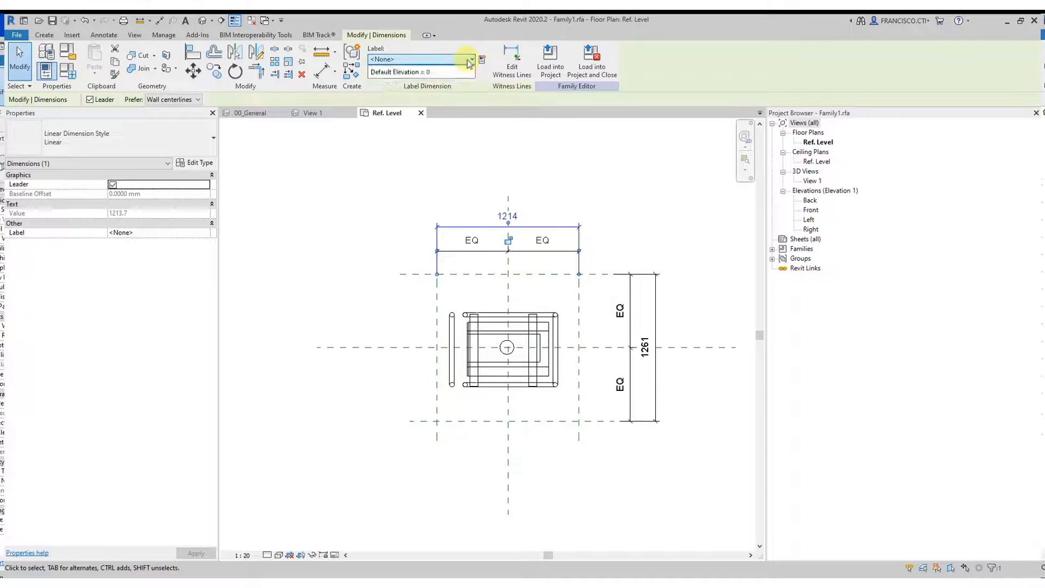
{"action": "left_click", "coordinate": [483, 59]}
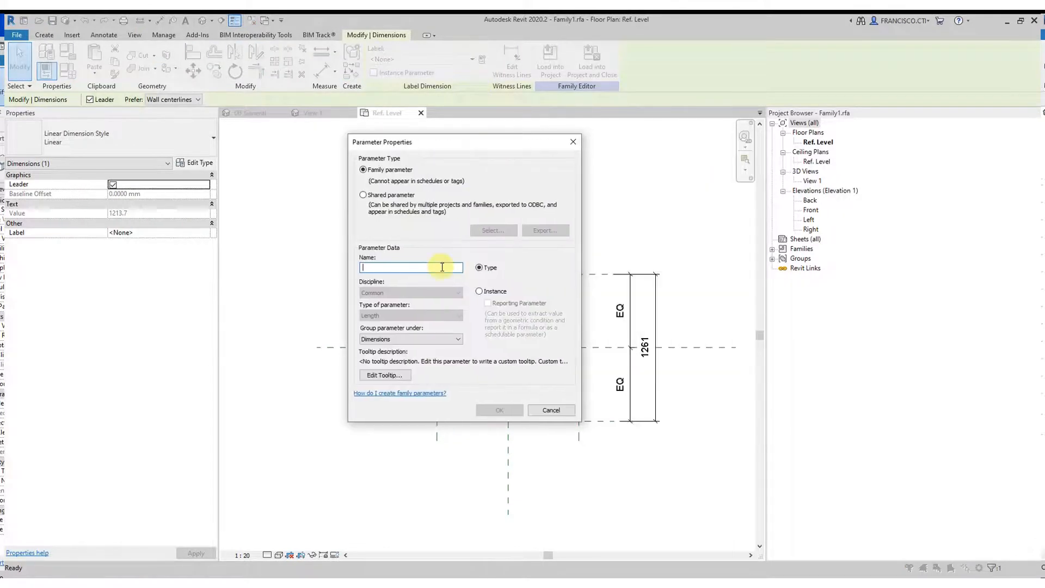
{"action": "type", "text": "CTI_Largo"}
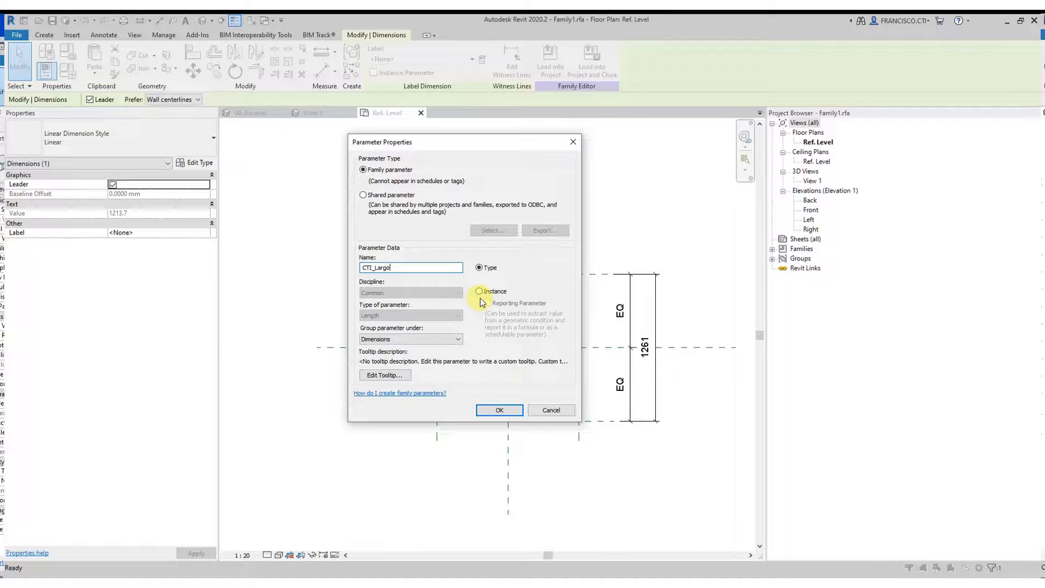
{"action": "left_click_drag", "start_coordinate": [465, 144], "coordinate": [457, 146]}
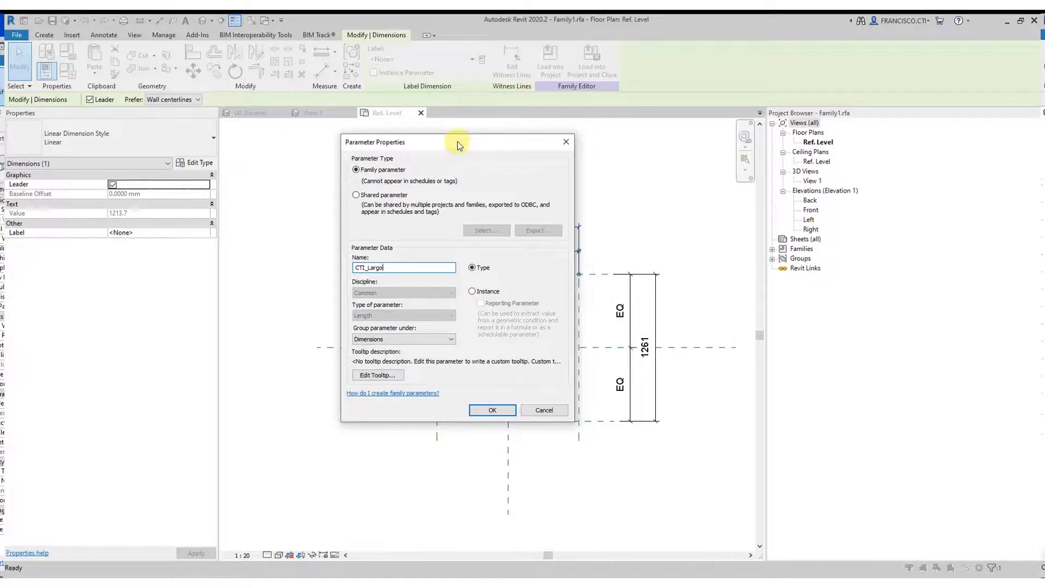
{"action": "left_click", "coordinate": [484, 295]}
{"action": "left_click", "coordinate": [473, 268]}
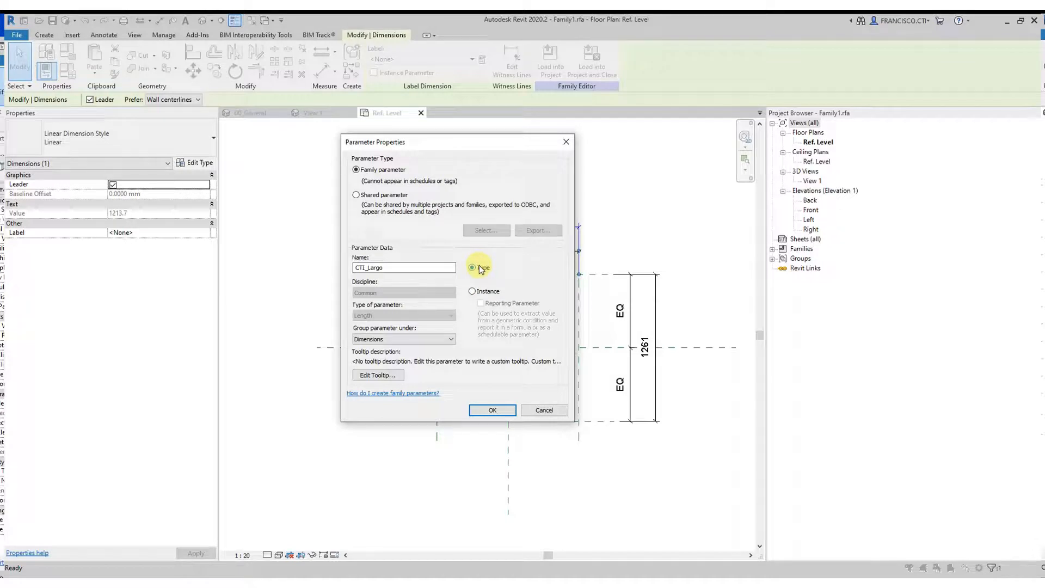
{"action": "left_click", "coordinate": [387, 338]}
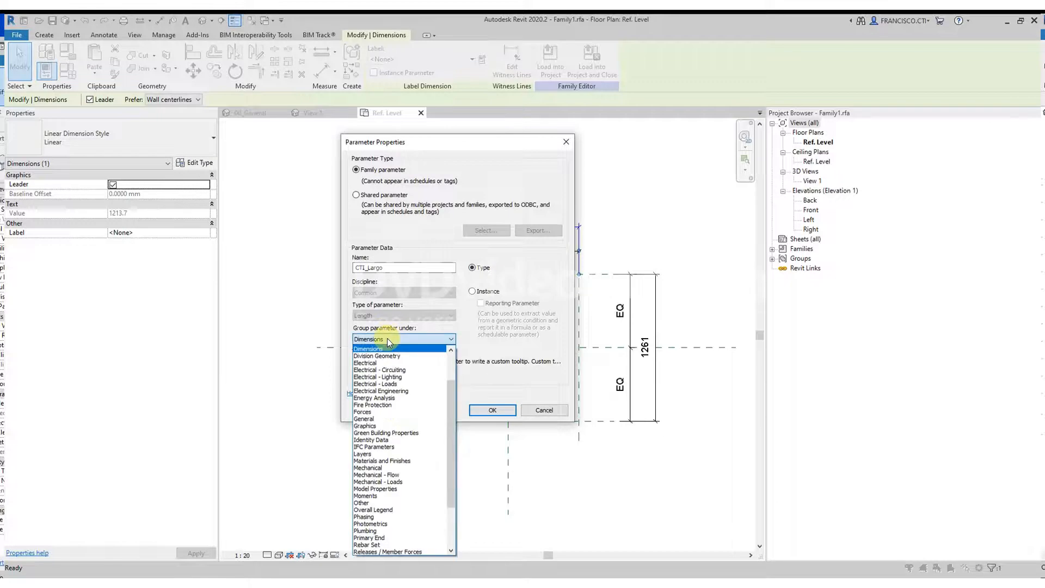
{"action": "left_click", "coordinate": [387, 350]}
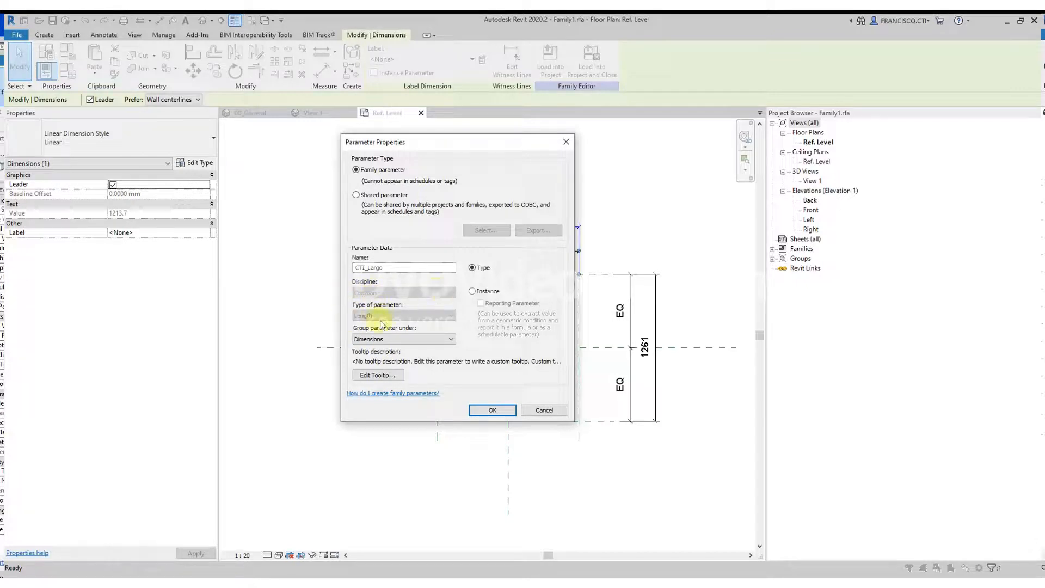
{"action": "left_click", "coordinate": [493, 410]}
{"action": "key", "text": "Escape"}
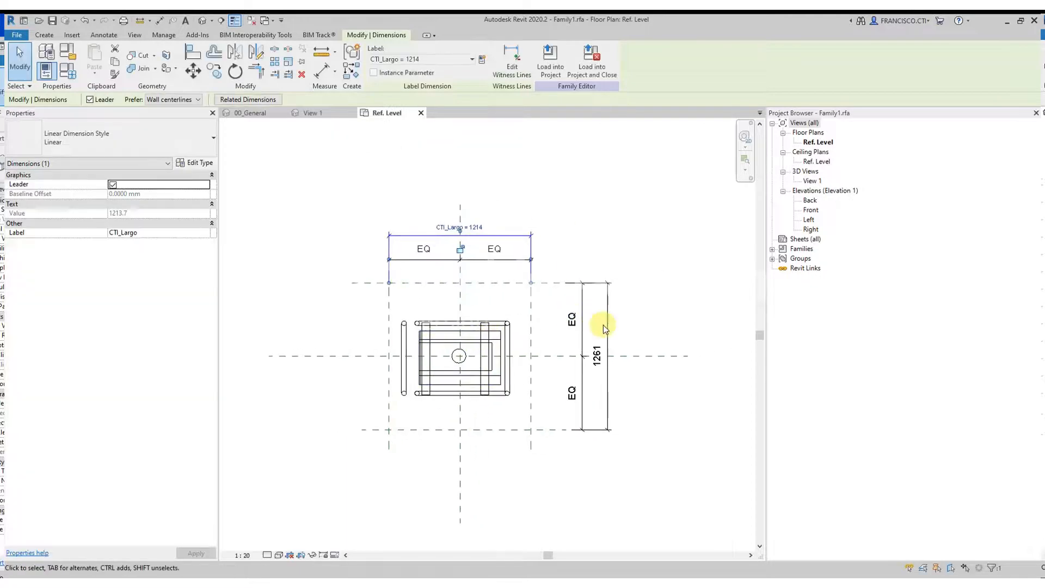
Label the overall vertical dimension with a new family type parameter CTI_Ancho grouped under Dimensions
{"action": "left_click", "coordinate": [610, 323]}
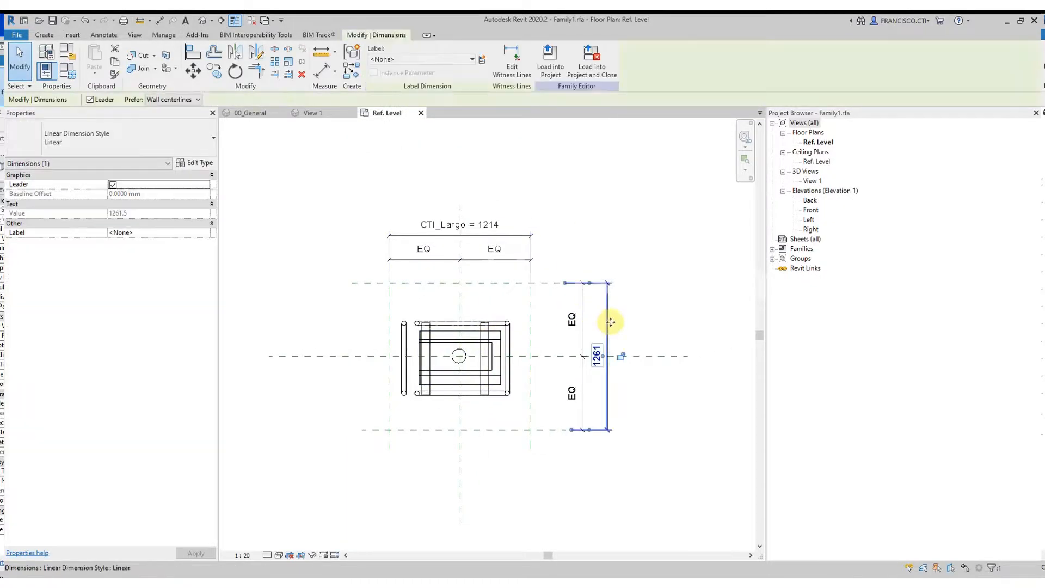
{"action": "left_click", "coordinate": [481, 60]}
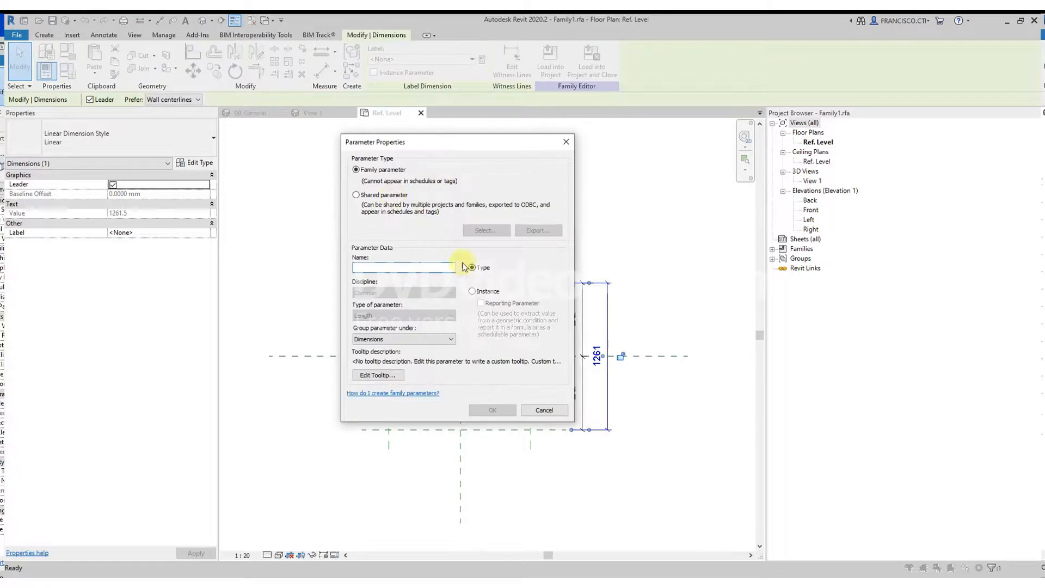
{"action": "type", "text": "CTI_Ancho"}
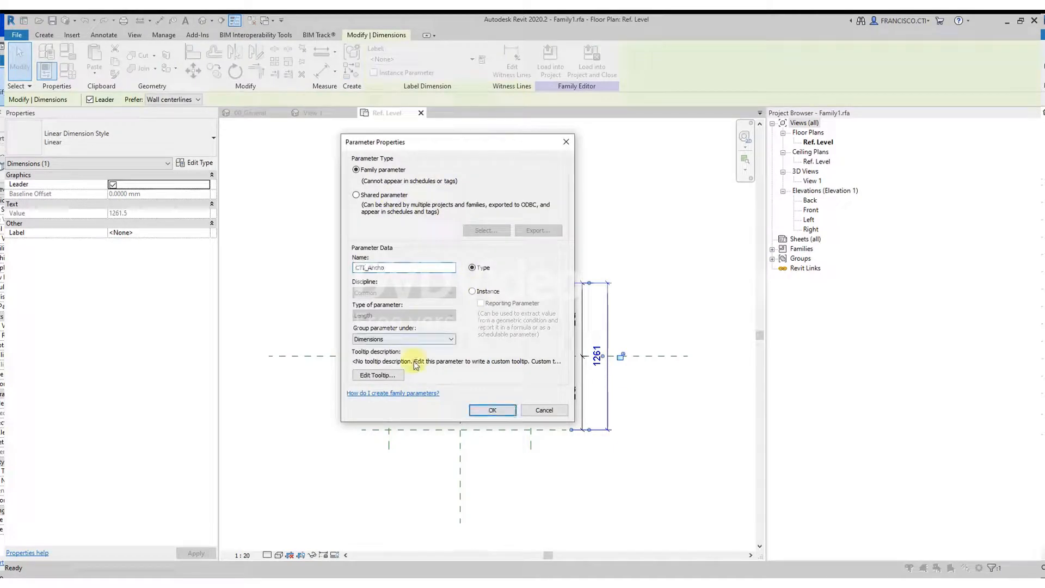
{"action": "left_click", "coordinate": [492, 410]}
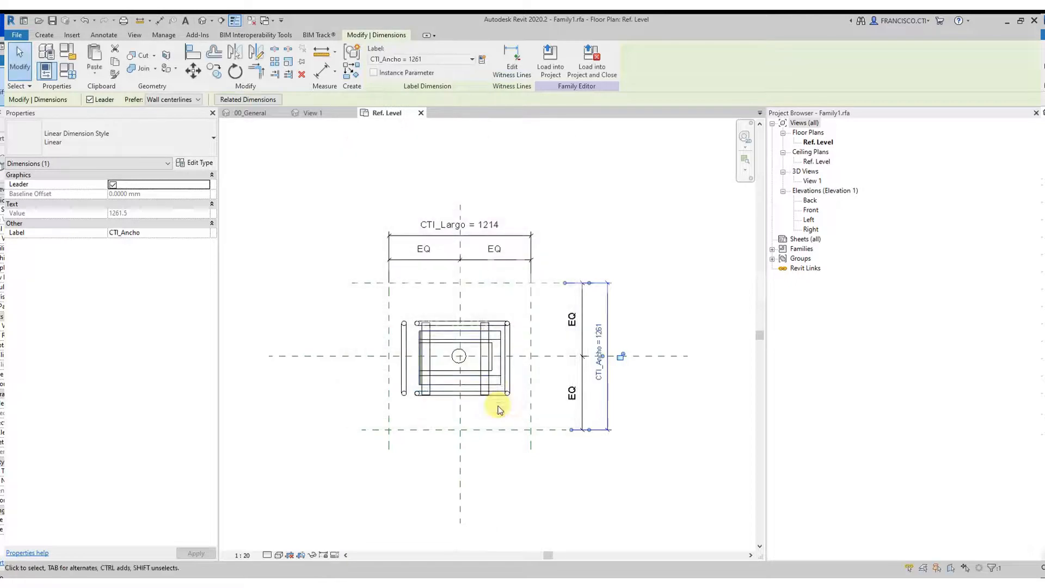
Move the upper horizontal reference plane toward the generator until CTI_Ancho is about 1178
{"action": "scroll", "coordinate": [463, 376], "scroll_direction": "up", "scroll_amount": 3}
{"action": "middle_click_drag", "start_coordinate": [496, 380], "coordinate": [479, 358]}
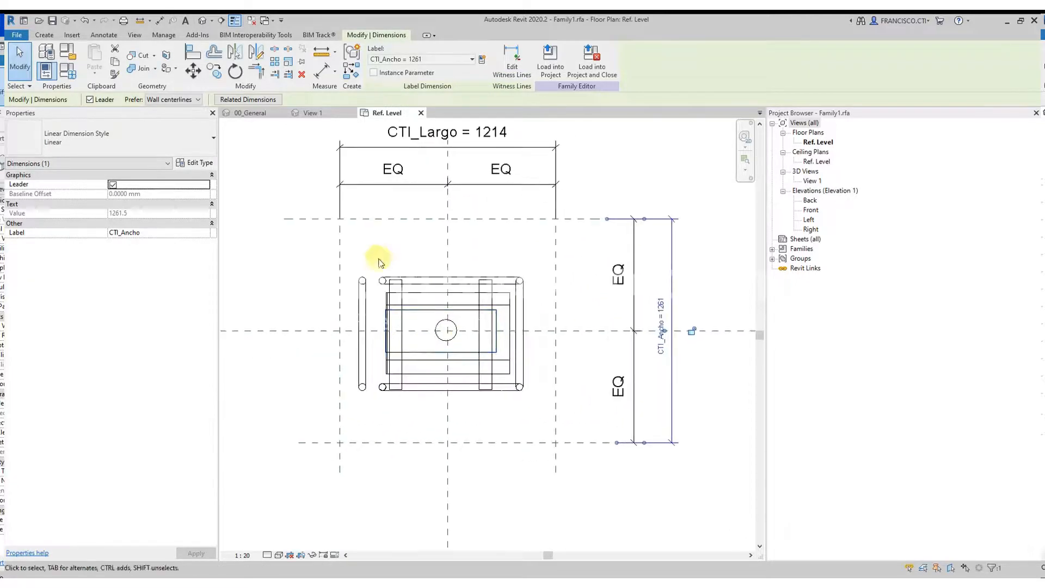
{"action": "scroll", "coordinate": [376, 260], "scroll_direction": "down", "scroll_amount": 3}
{"action": "left_click", "coordinate": [375, 258]}
{"action": "left_click", "coordinate": [338, 240]}
{"action": "scroll", "coordinate": [344, 249], "scroll_direction": "up", "scroll_amount": 3}
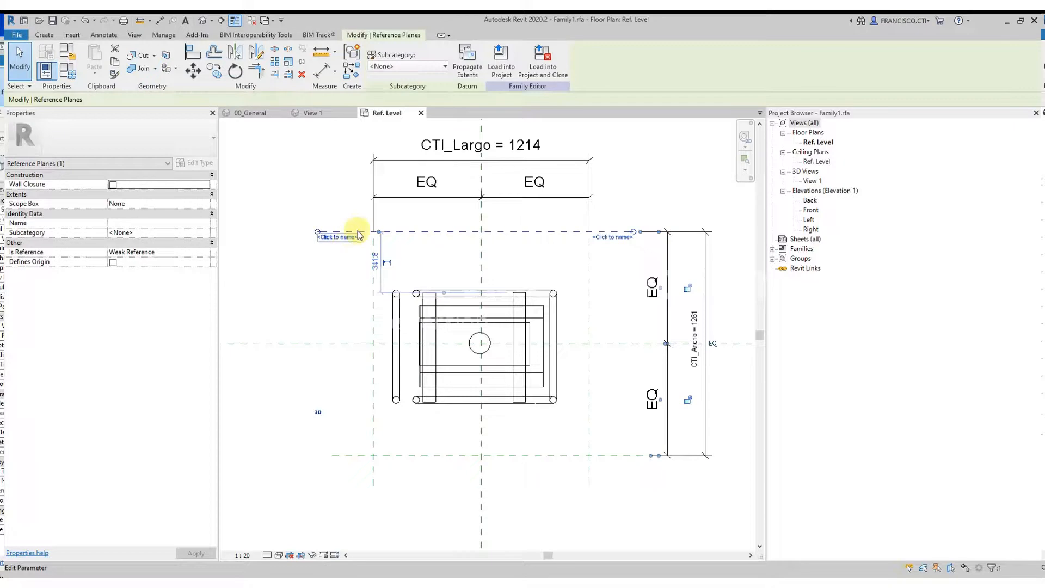
{"action": "mouse_move", "coordinate": [365, 231]}
{"action": "left_mouse_down"}
{"action": "mouse_move", "coordinate": [367, 256]}
{"action": "mouse_move", "coordinate": [370, 240]}
{"action": "left_mouse_up"}
{"action": "middle_click_drag", "start_coordinate": [578, 455], "coordinate": [542, 380]}
{"action": "left_click", "coordinate": [527, 286]}
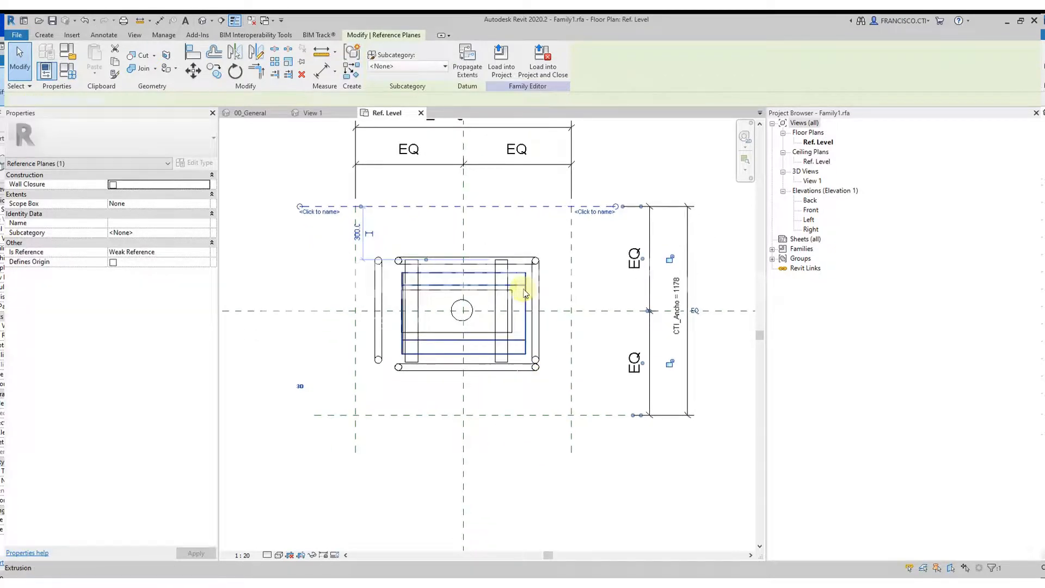
{"action": "key", "text": "Escape"}
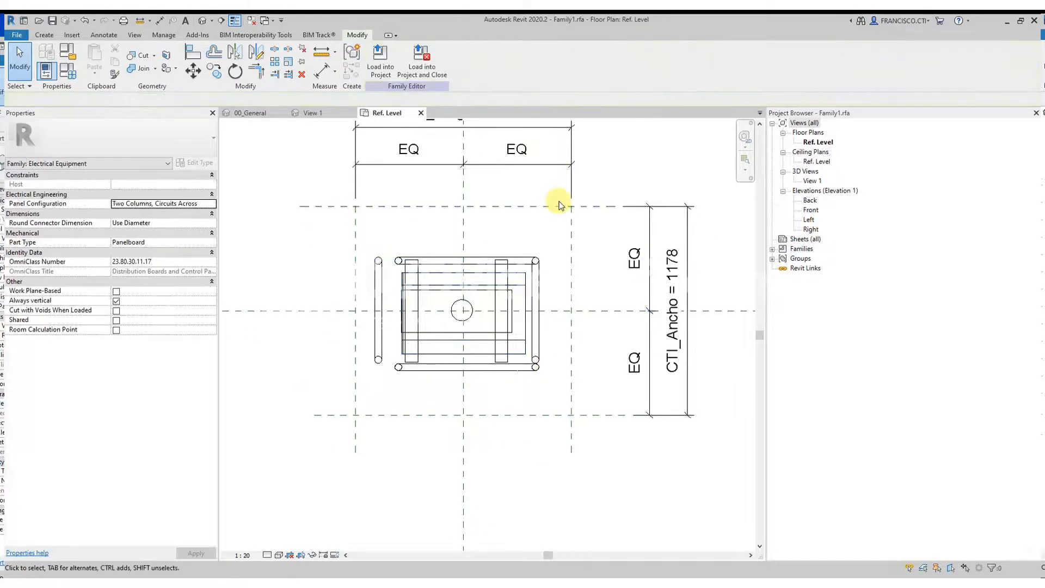
Move the upper horizontal reference plane closer to the generator frame, to a CTI_Ancho of about 898
{"action": "left_click", "coordinate": [532, 206]}
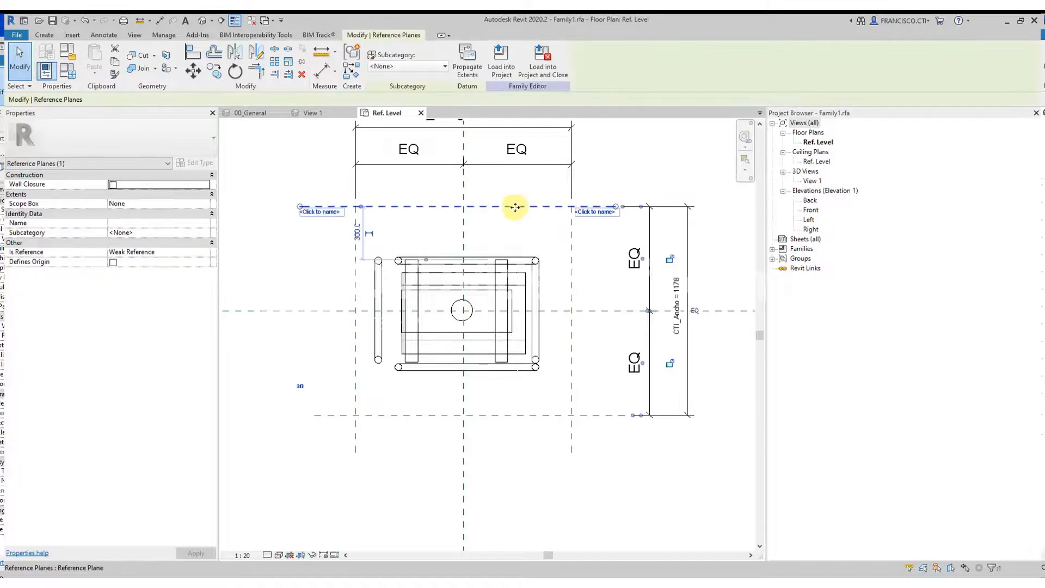
{"action": "left_click_drag", "start_coordinate": [517, 241], "coordinate": [530, 218]}
{"action": "scroll", "coordinate": [502, 324], "scroll_direction": "up", "scroll_amount": 3}
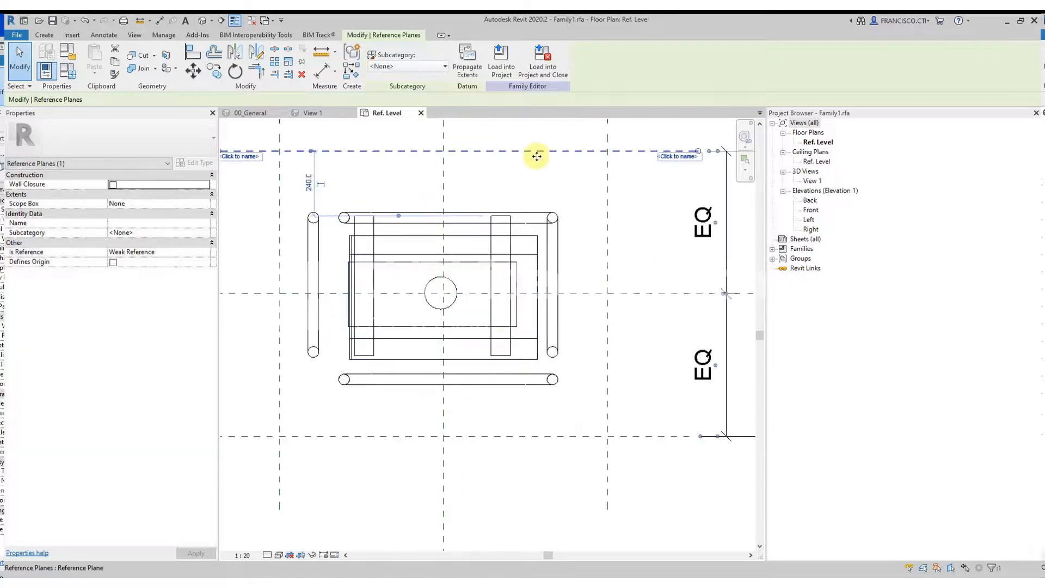
{"action": "scroll", "coordinate": [321, 256], "scroll_direction": "down", "scroll_amount": 3}
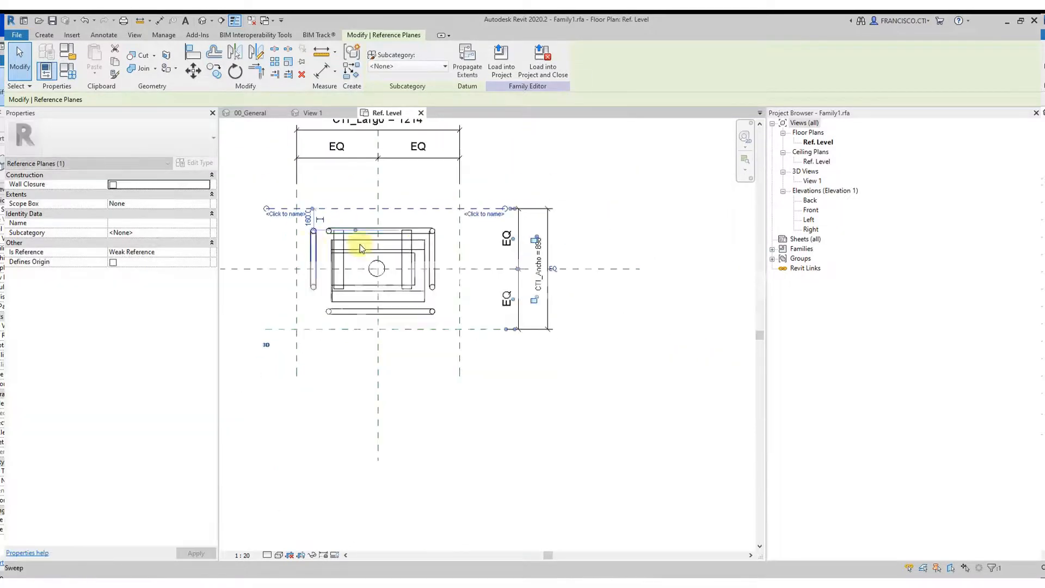
{"action": "scroll", "coordinate": [345, 227], "scroll_direction": "up", "scroll_amount": 2}
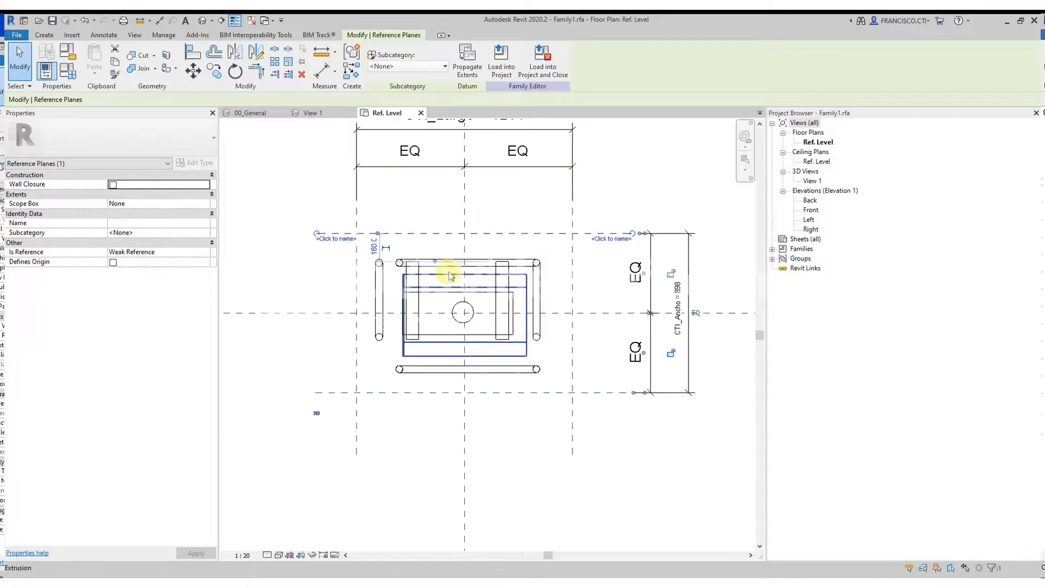
{"action": "key", "text": "Escape"}
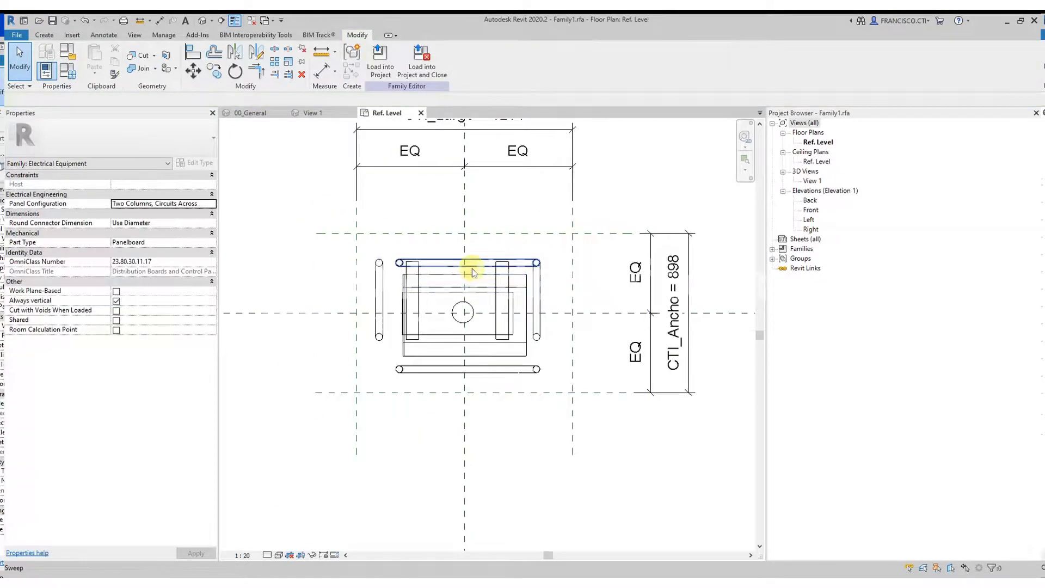
{"action": "middle_click_drag", "start_coordinate": [435, 206], "coordinate": [481, 277]}
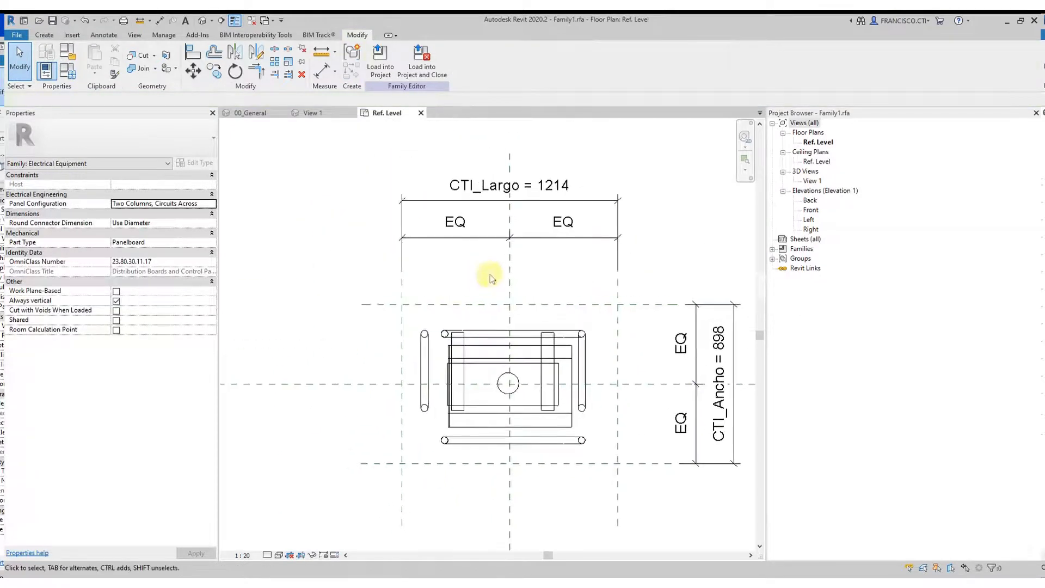
{"action": "scroll", "coordinate": [509, 369], "scroll_direction": "up", "scroll_amount": 2}
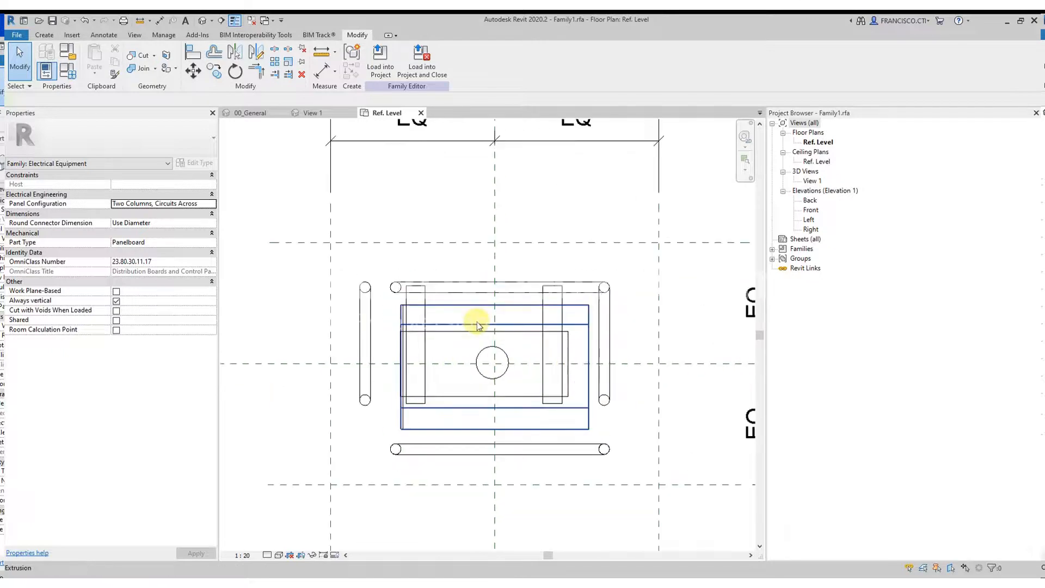
{"action": "left_click", "coordinate": [478, 323]}
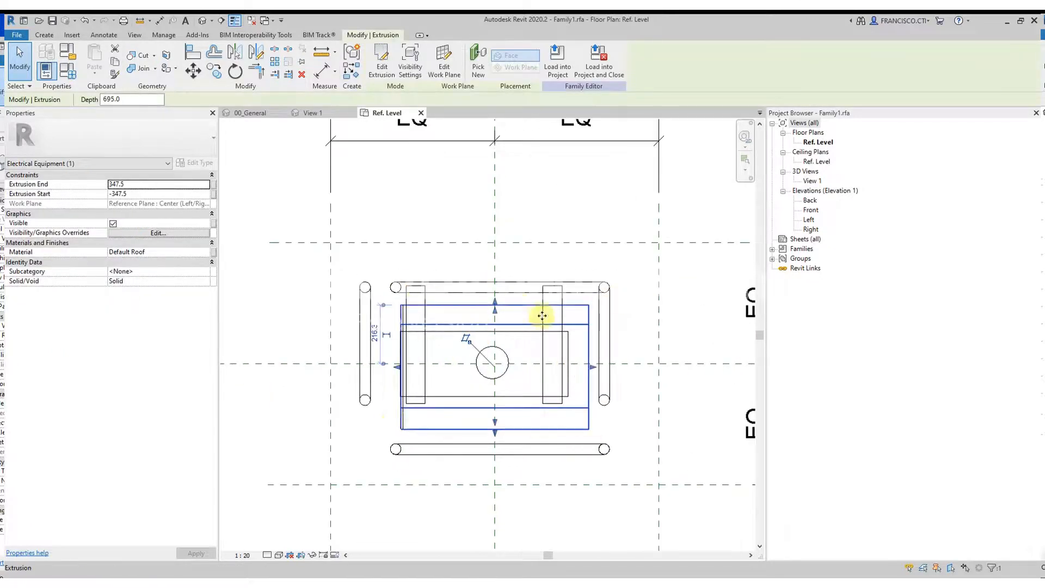
{"action": "scroll", "coordinate": [544, 319], "scroll_direction": "down", "scroll_amount": 2}
{"action": "middle_click_drag", "start_coordinate": [544, 319], "coordinate": [544, 356]}
{"action": "left_click", "coordinate": [458, 271]}
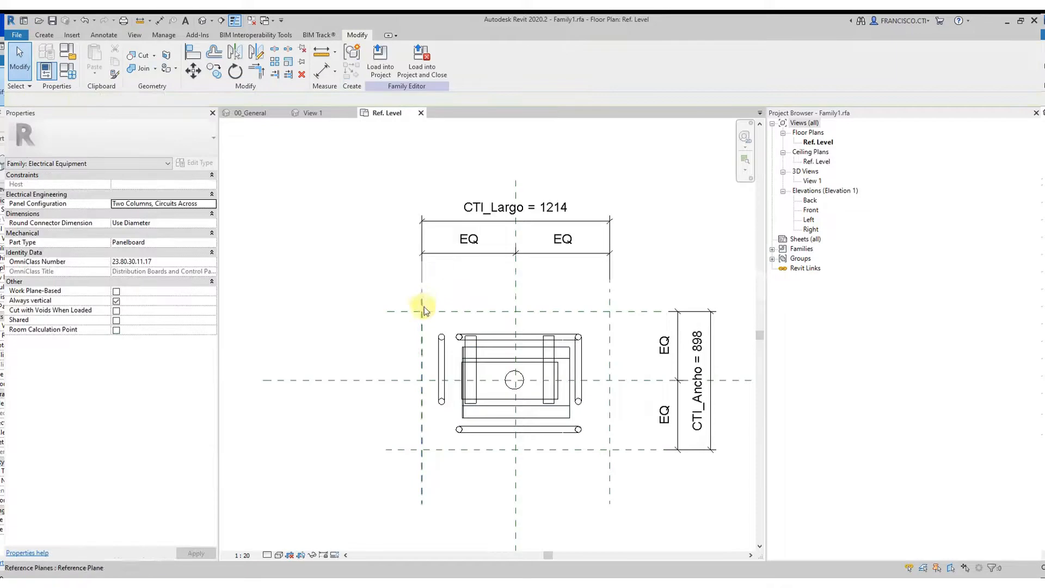
Try stretching the green canopy extrusion's left end to the left reference plane and locking it there
{"action": "left_click", "coordinate": [460, 370]}
{"action": "scroll", "coordinate": [460, 371], "scroll_direction": "up", "scroll_amount": 2}
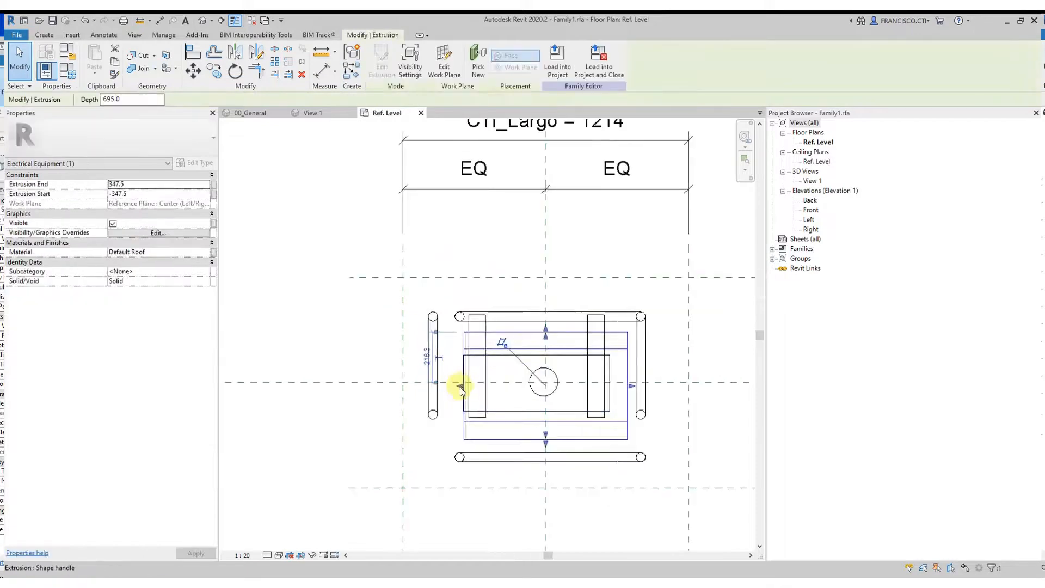
{"action": "left_click_drag", "start_coordinate": [408, 393], "coordinate": [398, 393]}
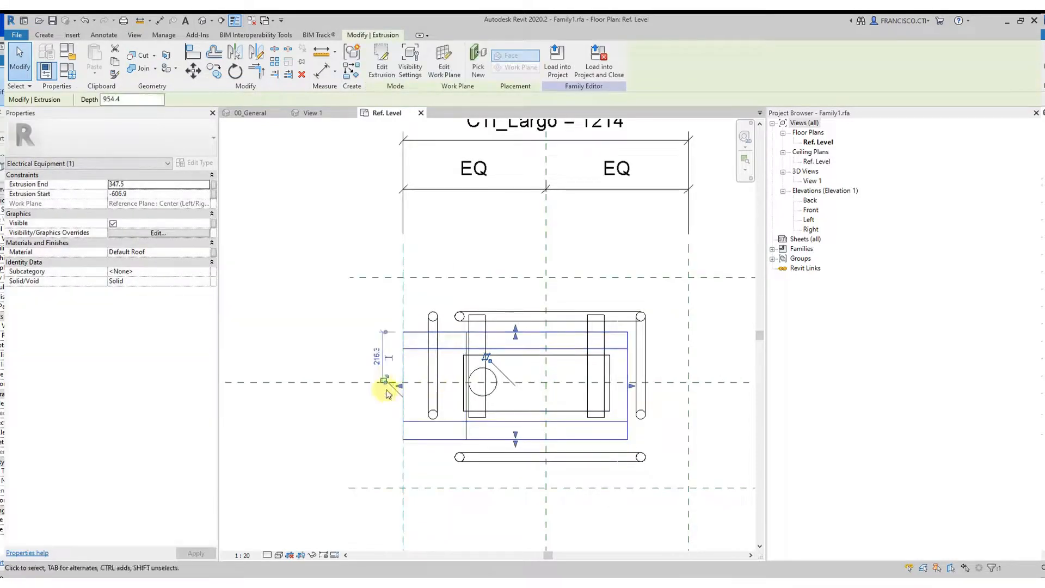
{"action": "scroll", "coordinate": [387, 380], "scroll_direction": "up", "scroll_amount": 3}
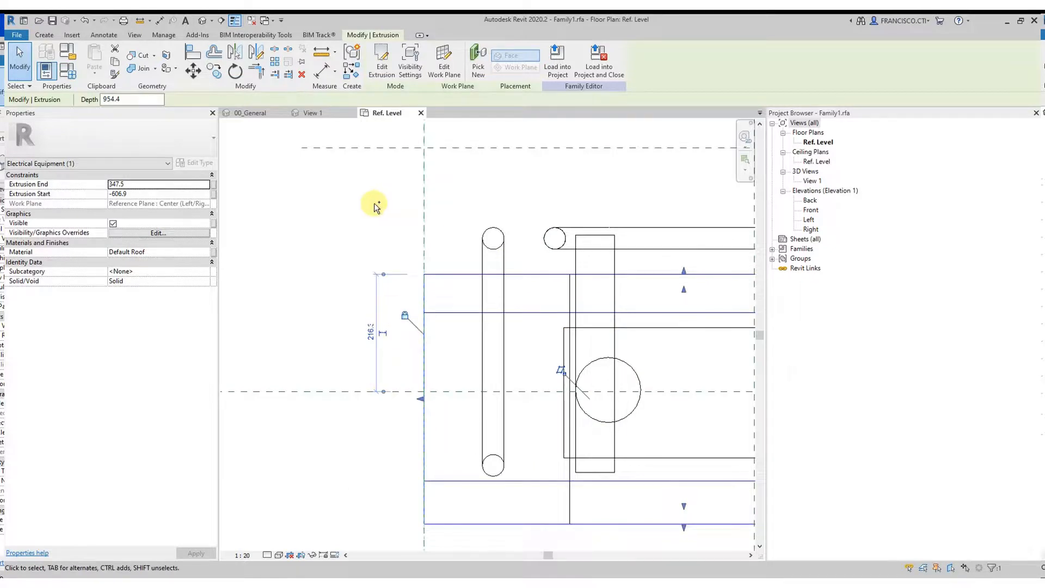
{"action": "left_click", "coordinate": [344, 252]}
{"action": "scroll", "coordinate": [401, 243], "scroll_direction": "down", "scroll_amount": 5}
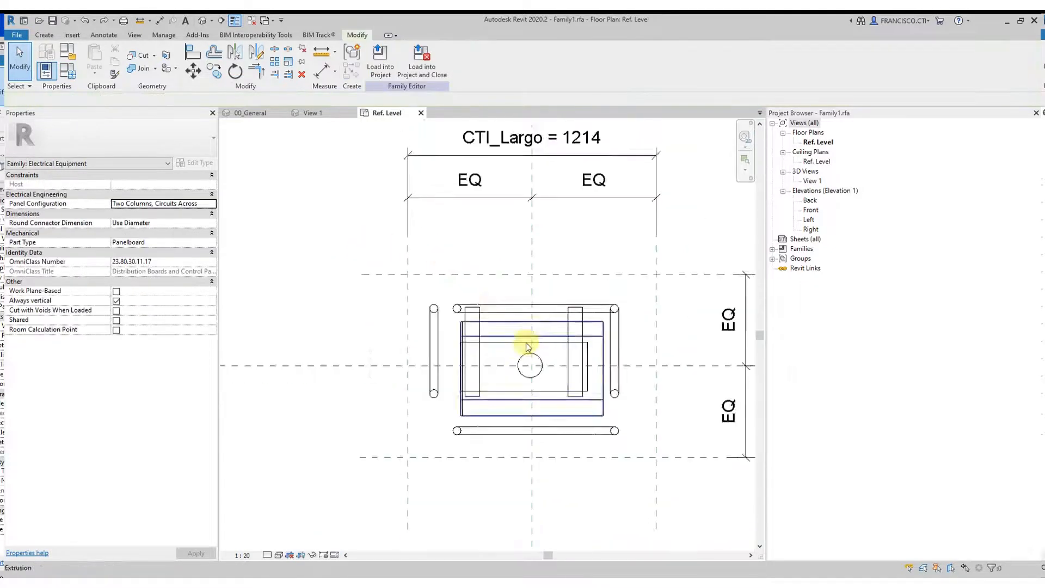
Stretch the left end of the generator's canopy extrusion to the left vertical reference plane and lock it to that plane
{"action": "scroll", "coordinate": [487, 403], "scroll_direction": "up", "scroll_amount": 2}
{"action": "left_click", "coordinate": [492, 297]}
{"action": "left_click_drag", "start_coordinate": [449, 363], "coordinate": [380, 359]}
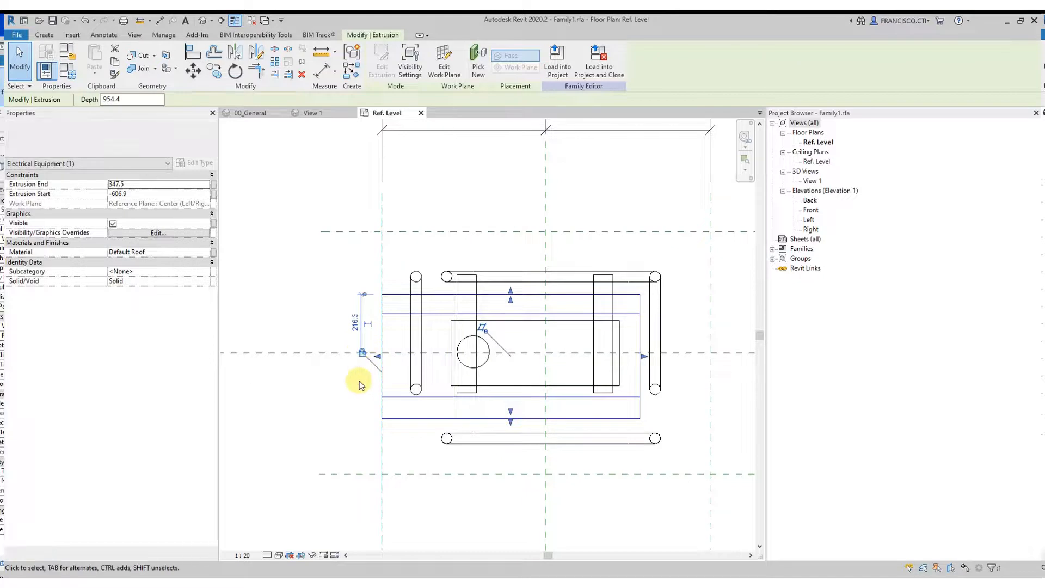
{"action": "left_click", "coordinate": [359, 384]}
Move the left vertical reference plane toward the centre, to a CTI_Largo of about 1119
{"action": "scroll", "coordinate": [415, 392], "scroll_direction": "down", "scroll_amount": 2}
{"action": "left_click", "coordinate": [391, 302]}
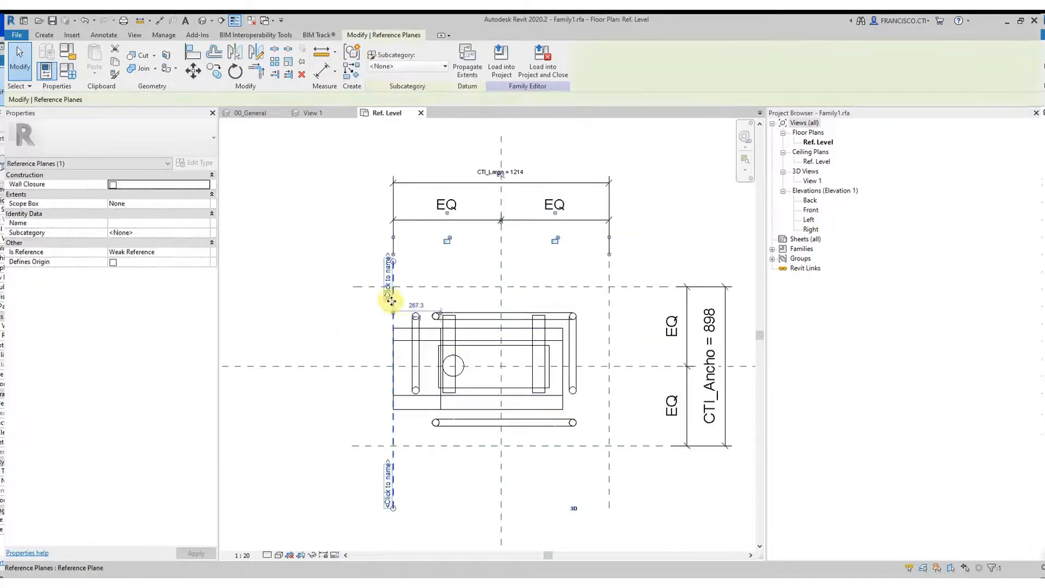
{"action": "left_click_drag", "start_coordinate": [443, 297], "coordinate": [401, 310]}
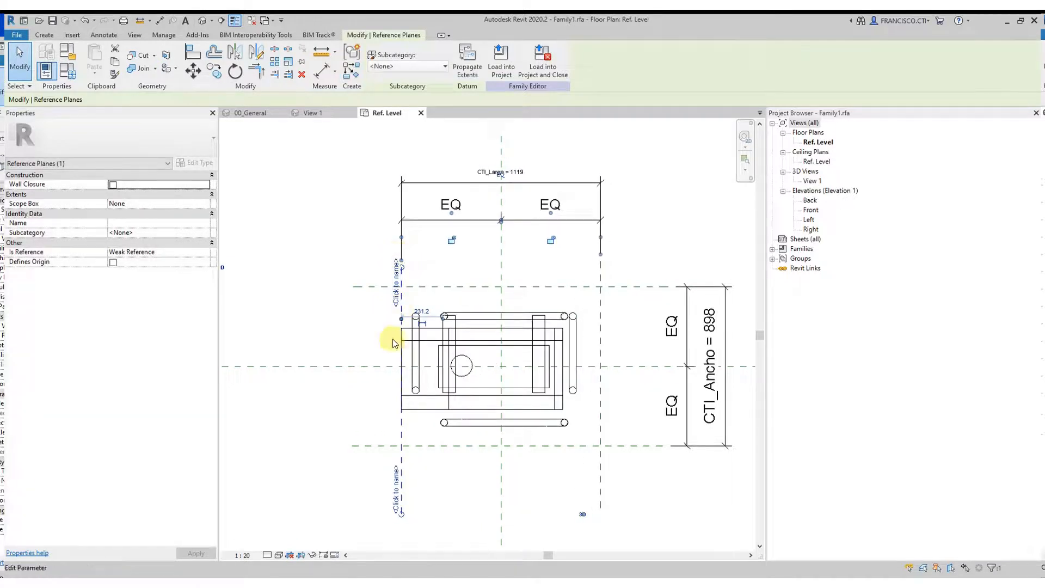
Align the canopy extrusion's right edge with the right vertical reference plane and lock the alignment
{"action": "left_click", "coordinate": [433, 360]}
{"action": "scroll", "coordinate": [433, 359], "scroll_direction": "up", "scroll_amount": 3}
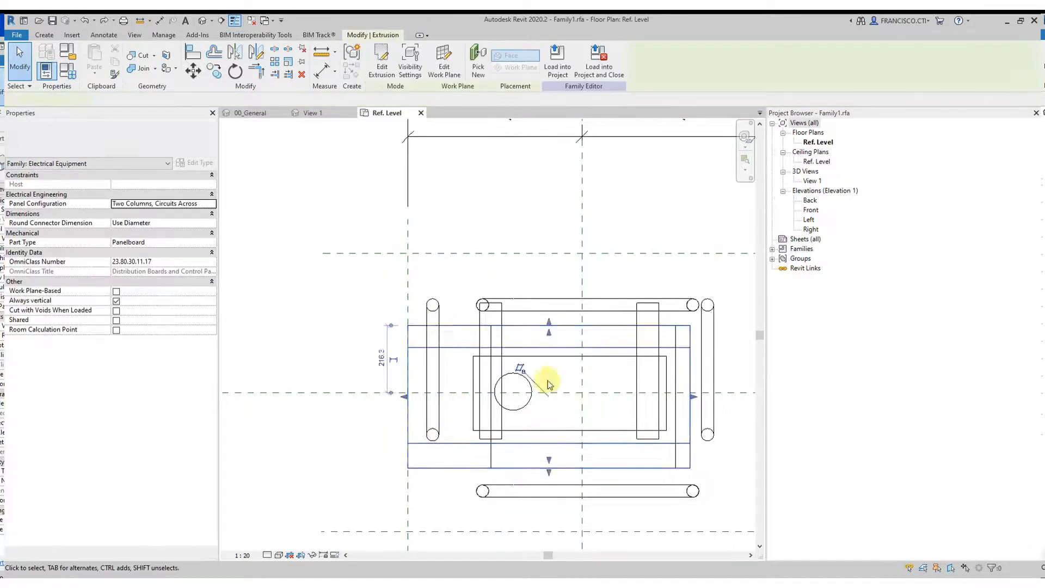
{"action": "scroll", "coordinate": [459, 334], "scroll_direction": "down", "scroll_amount": 2}
{"action": "key", "text": "a"}
{"action": "key", "text": "l"}
{"action": "left_click", "coordinate": [595, 321]}
{"action": "left_click", "coordinate": [543, 324]}
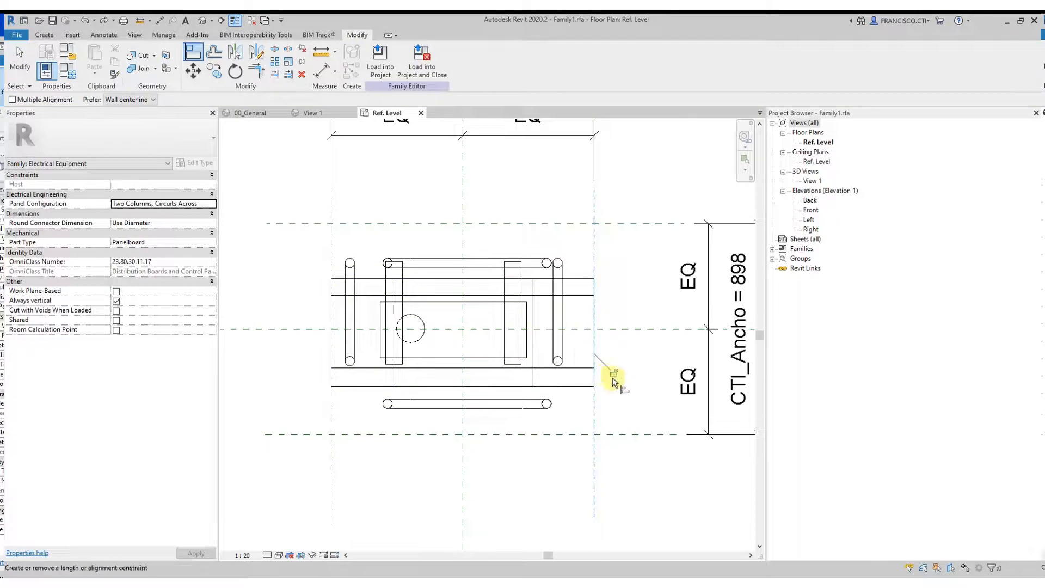
{"action": "scroll", "coordinate": [548, 346], "scroll_direction": "down", "scroll_amount": 2}
Move the right vertical reference plane outward to a CTI_Largo of about 1200 and inspect the generator in the 3D view
{"action": "key", "text": "Escape"}
{"action": "key", "text": "Escape"}
{"action": "mouse_move", "coordinate": [579, 260]}
{"action": "left_mouse_down"}
{"action": "mouse_move", "coordinate": [556, 262]}
{"action": "mouse_move", "coordinate": [607, 262]}
{"action": "mouse_move", "coordinate": [583, 262]}
{"action": "left_mouse_up"}
{"action": "left_click", "coordinate": [321, 115]}
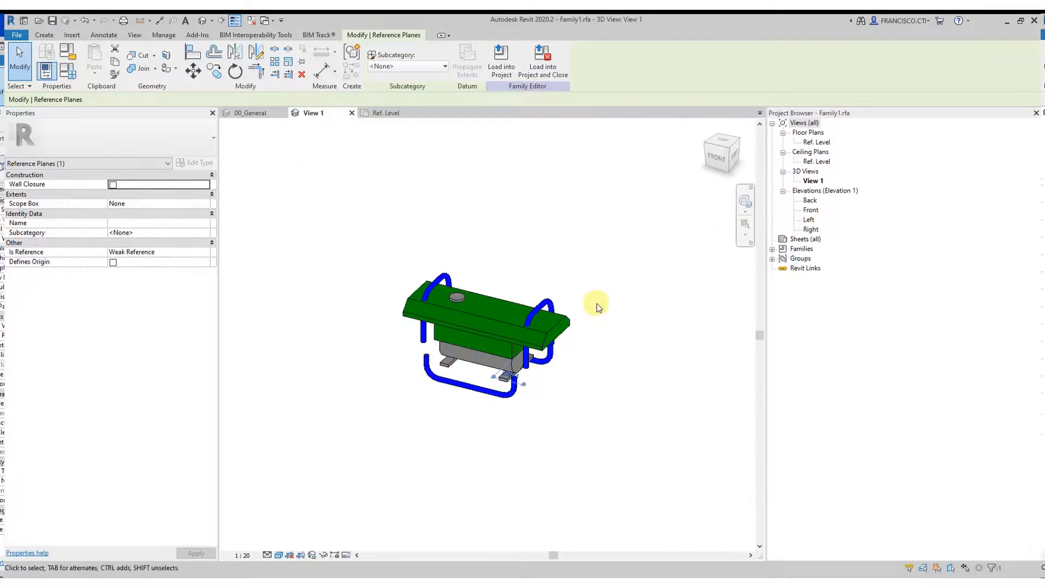
{"action": "scroll", "coordinate": [463, 329], "scroll_direction": "up", "scroll_amount": 2}
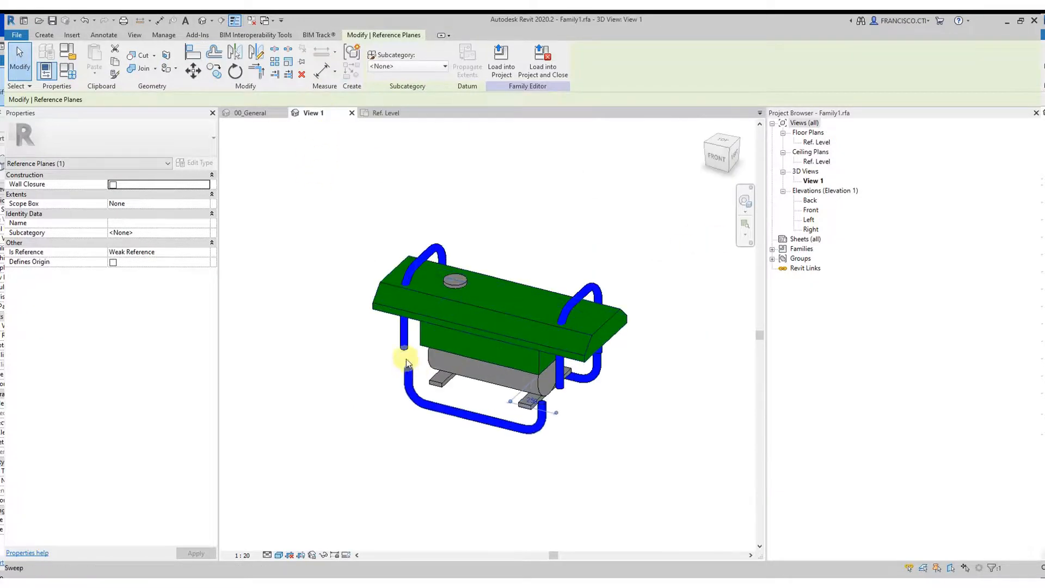
{"action": "middle_click_drag", "start_coordinate": [476, 365], "coordinate": [485, 331], "text": "shift"}
{"action": "scroll", "coordinate": [485, 325], "scroll_direction": "down", "scroll_amount": 3}
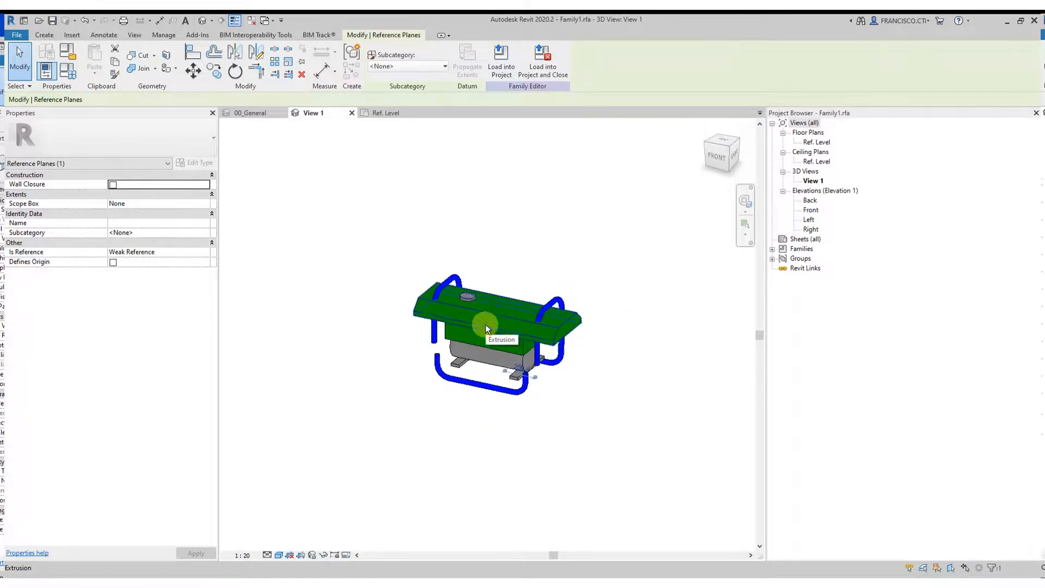
Flex the family through its type parameters by applying a CTI_Largo of 1000, followed by 2000
{"action": "left_click", "coordinate": [71, 76]}
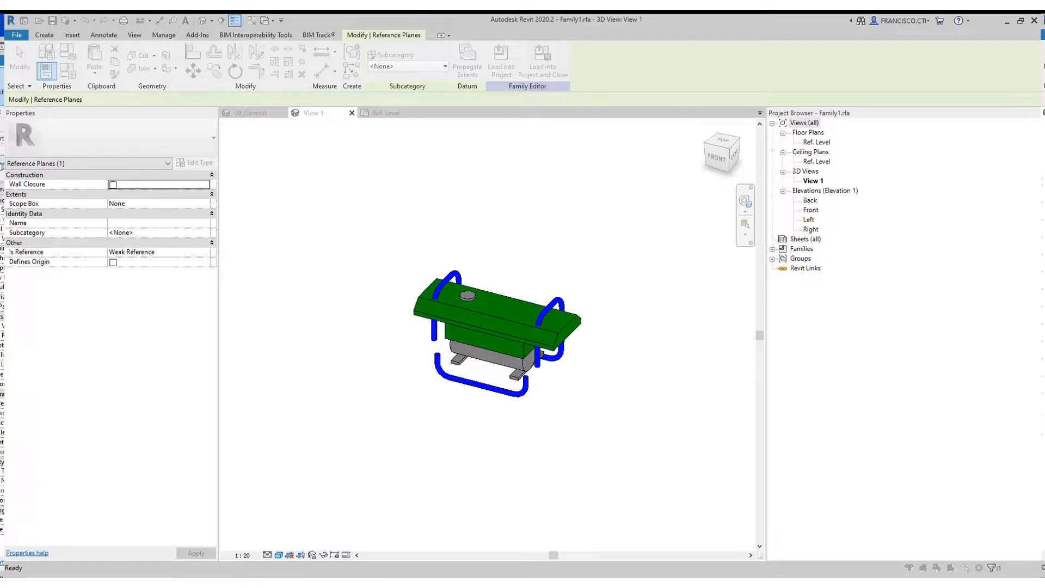
{"action": "left_click_drag", "start_coordinate": [168, 135], "coordinate": [250, 133]}
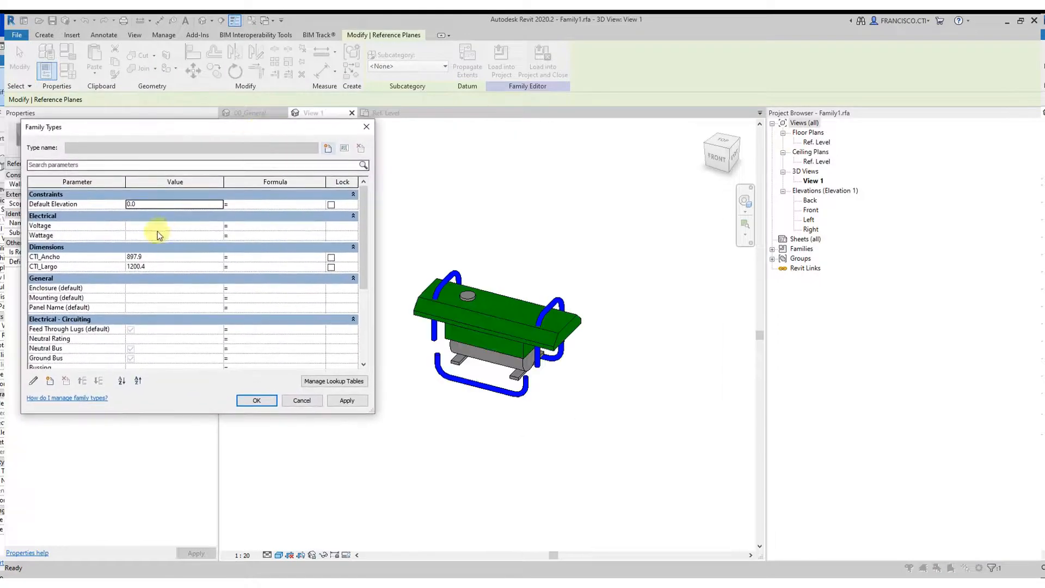
{"action": "left_click", "coordinate": [158, 257]}
{"action": "left_click", "coordinate": [158, 266]}
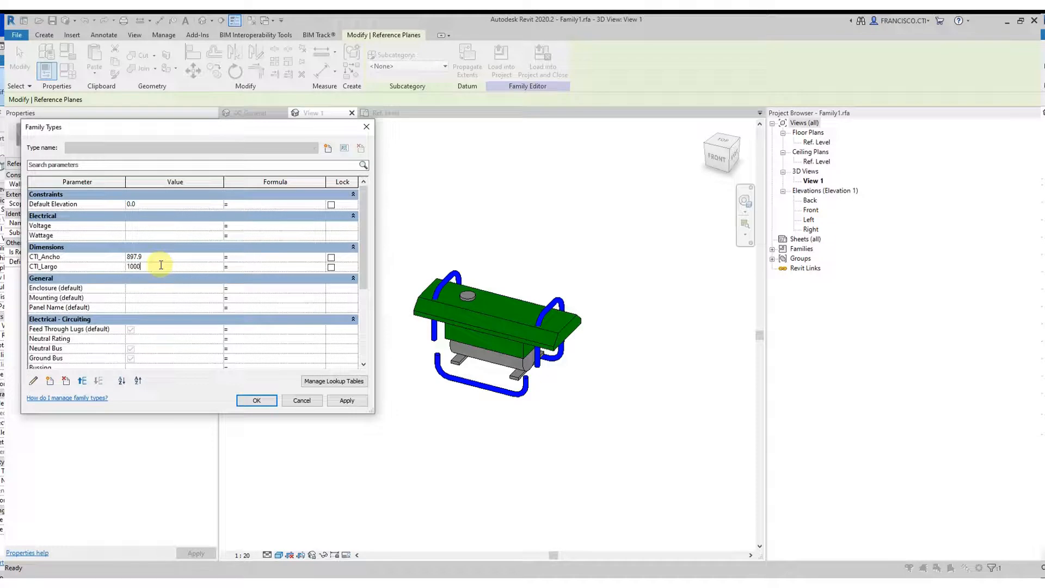
{"action": "left_click", "coordinate": [346, 401]}
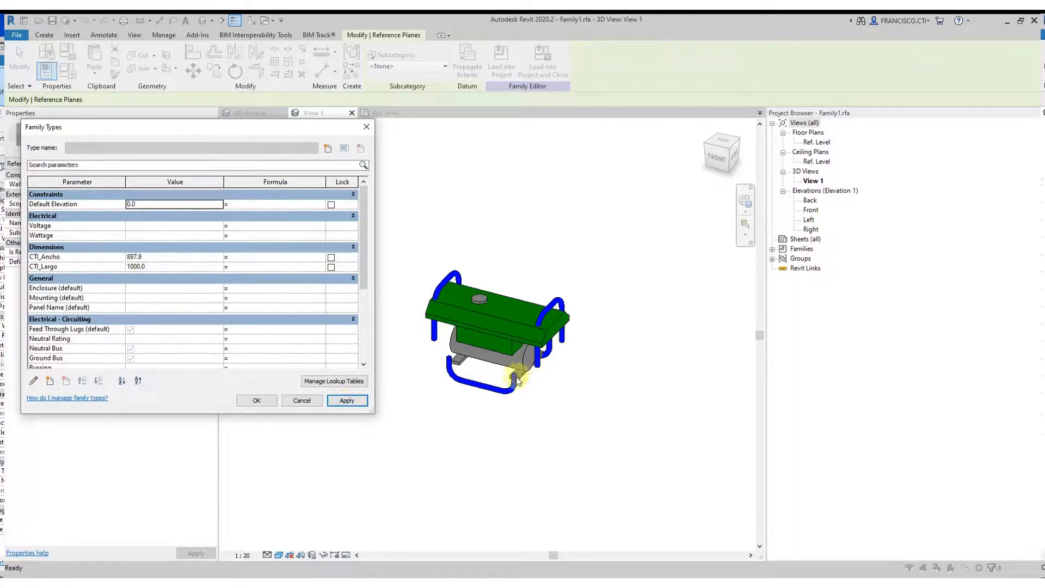
{"action": "left_click", "coordinate": [163, 267]}
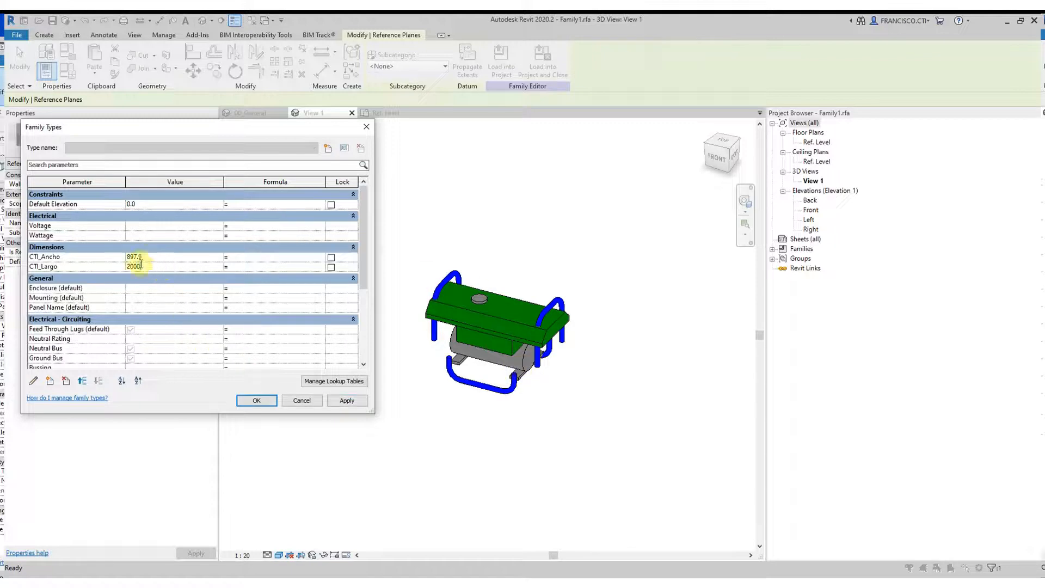
{"action": "left_click", "coordinate": [363, 402]}
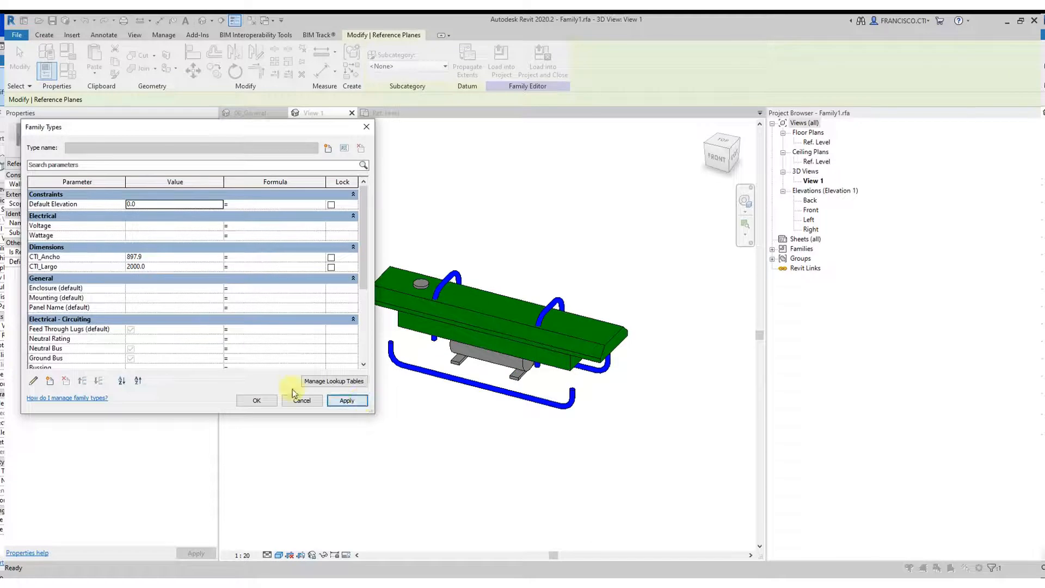
Apply a shorter CTI_Largo length, accept the family types, and clear the selection
{"action": "left_click", "coordinate": [158, 266]}
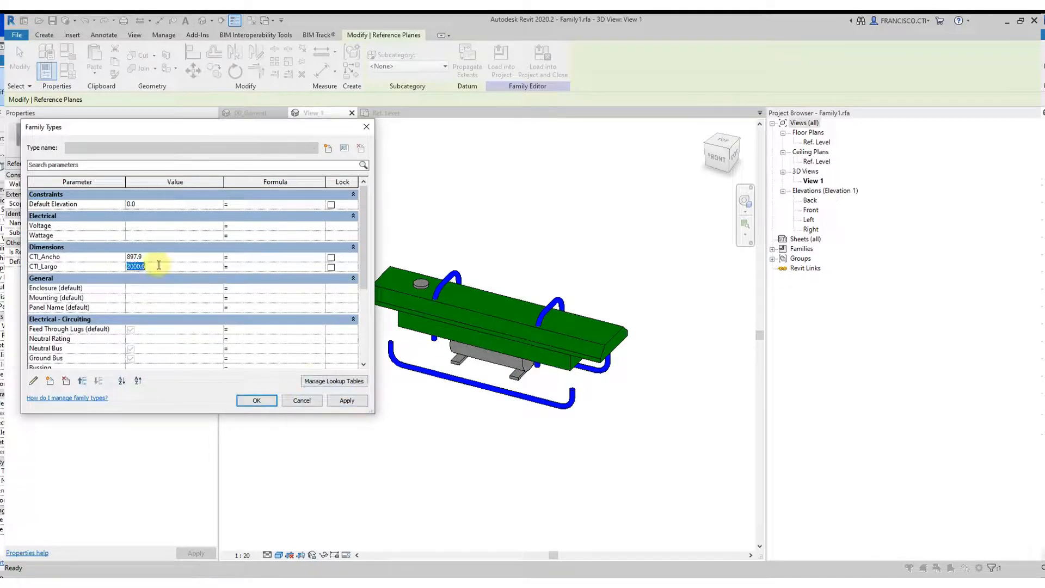
{"action": "left_click", "coordinate": [347, 400]}
{"action": "left_click", "coordinate": [256, 400]}
{"action": "left_click", "coordinate": [348, 365]}
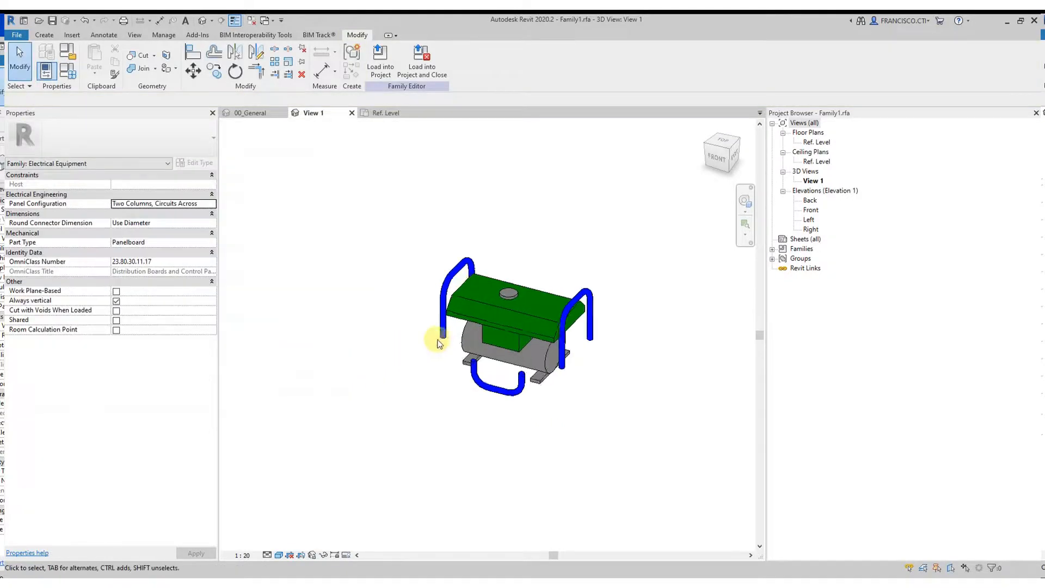
Select the green box extrusion beneath the canopy and examine how it sits relative to the canopy and tank
{"action": "scroll", "coordinate": [407, 342], "scroll_direction": "up", "scroll_amount": 3}
{"action": "left_click", "coordinate": [550, 364]}
{"action": "middle_click_drag", "start_coordinate": [550, 364], "coordinate": [623, 196], "text": "shift"}
{"action": "scroll", "coordinate": [544, 299], "scroll_direction": "up", "scroll_amount": 2}
{"action": "mouse_move", "coordinate": [543, 299]}
{"action": "middle_mouse_down", "text": "shift"}
{"action": "mouse_move", "coordinate": [565, 327]}
{"action": "mouse_move", "coordinate": [548, 354]}
{"action": "middle_mouse_up", "text": "shift"}
{"action": "scroll", "coordinate": [505, 329], "scroll_direction": "down", "scroll_amount": 2}
{"action": "scroll", "coordinate": [548, 354], "scroll_direction": "up", "scroll_amount": 2}
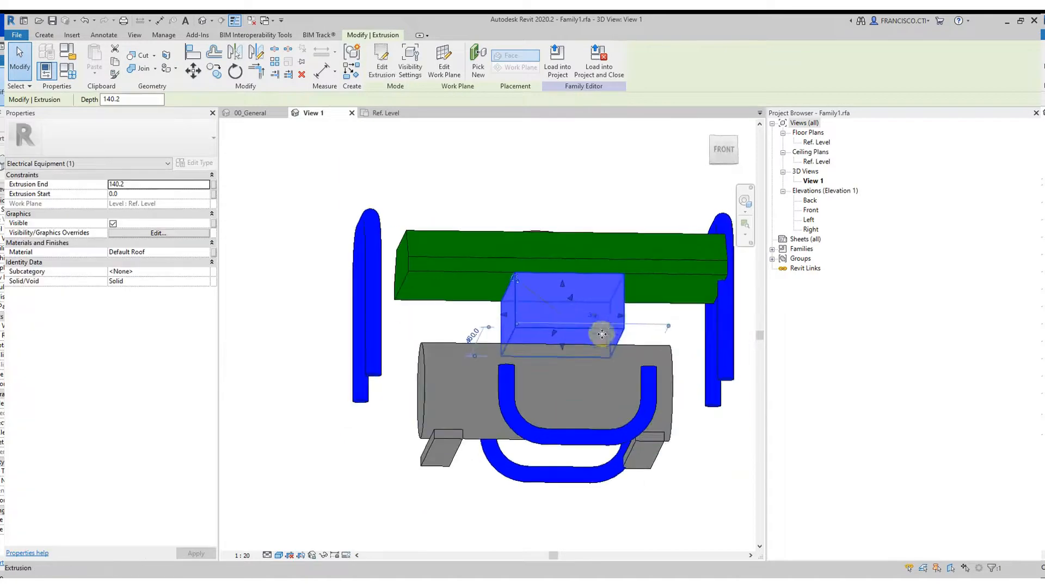
Open the box extrusion's sketch, examine its rectangular profile from several angles, and finish the sketch without editing it
{"action": "double_click", "coordinate": [606, 330]}
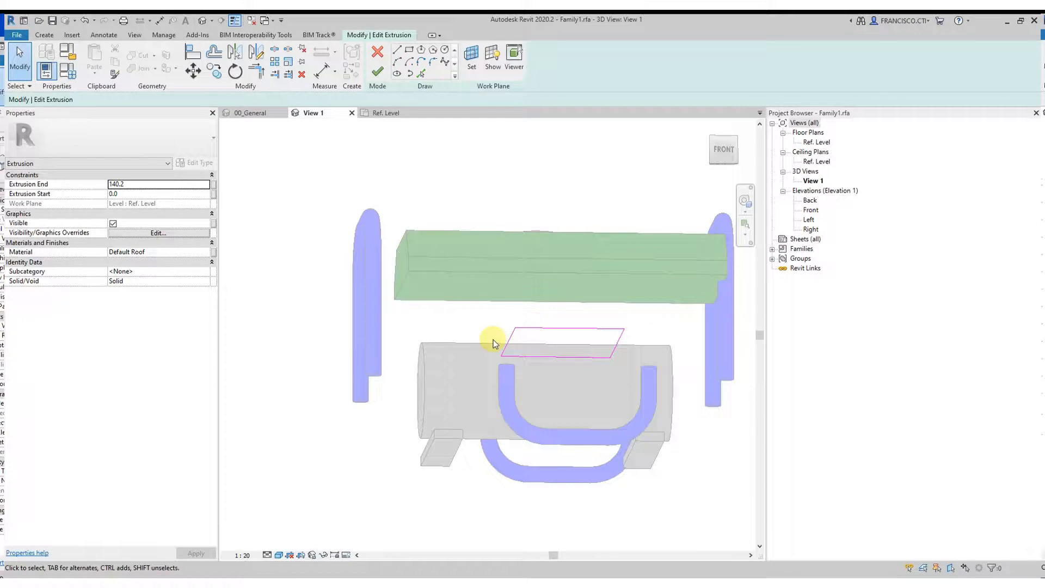
{"action": "scroll", "coordinate": [496, 334], "scroll_direction": "down", "scroll_amount": 1}
{"action": "middle_click_drag", "start_coordinate": [500, 339], "coordinate": [514, 395], "text": "shift"}
{"action": "scroll", "coordinate": [515, 395], "scroll_direction": "up", "scroll_amount": 1}
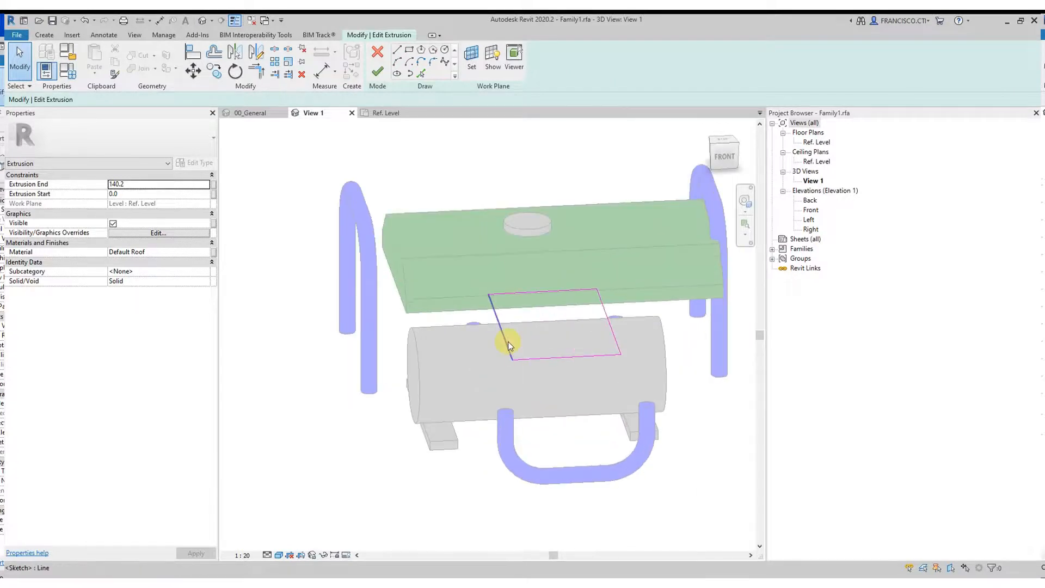
{"action": "scroll", "coordinate": [511, 342], "scroll_direction": "down", "scroll_amount": 1}
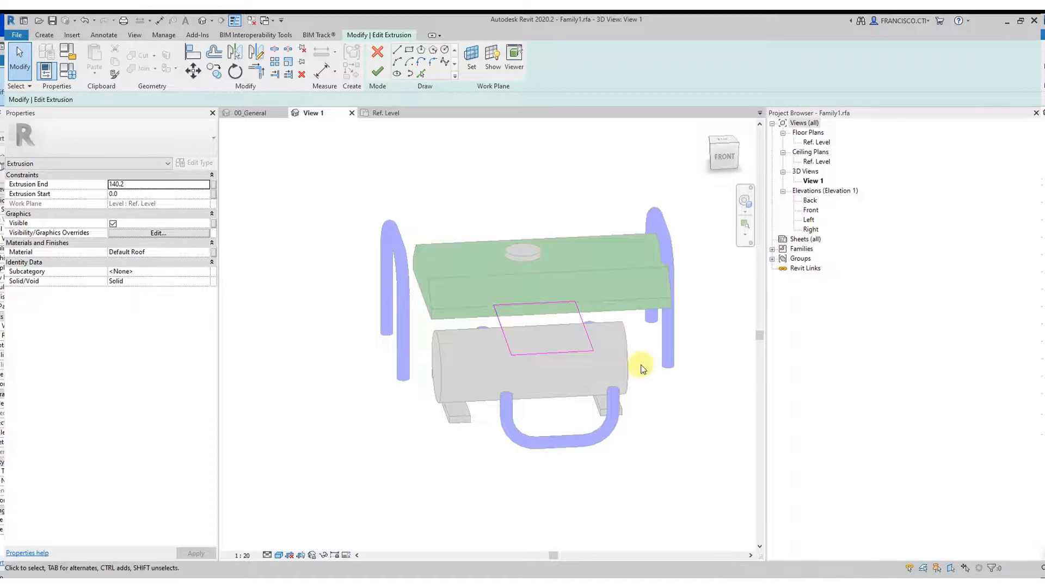
{"action": "middle_click_drag", "start_coordinate": [649, 373], "coordinate": [544, 362], "text": "shift"}
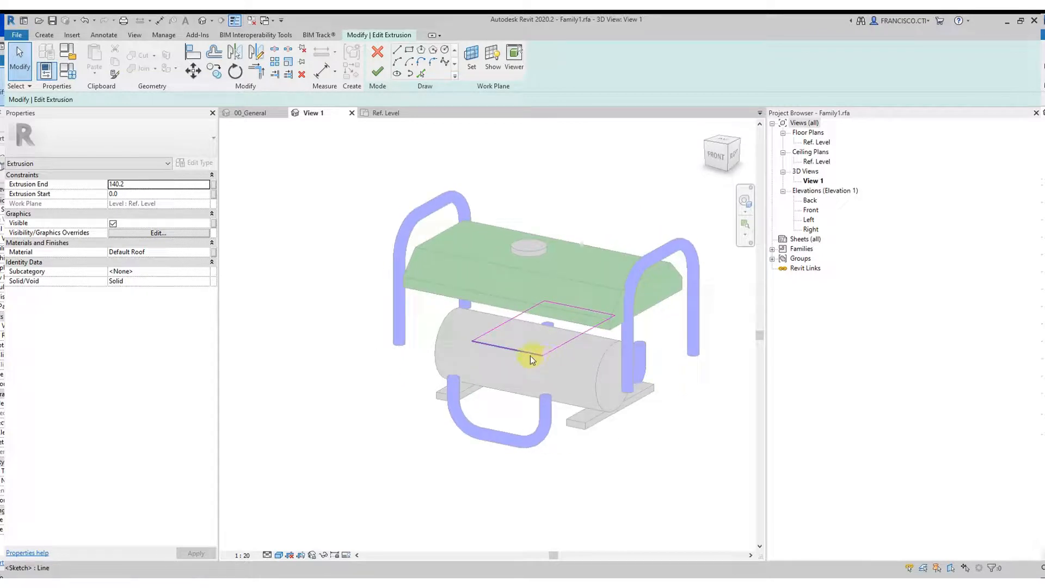
{"action": "middle_click_drag", "start_coordinate": [523, 364], "coordinate": [576, 370], "text": "shift"}
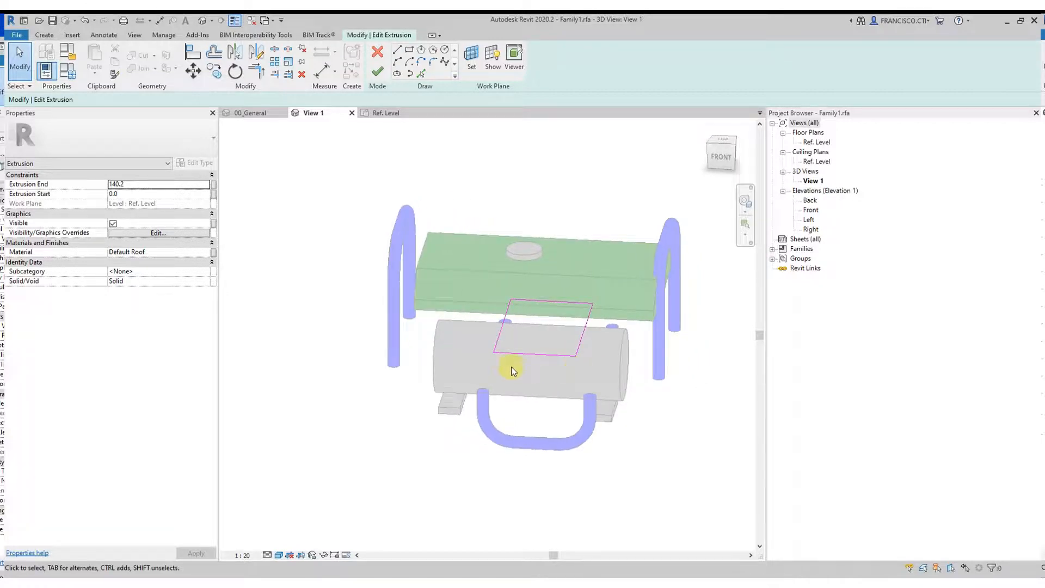
{"action": "middle_click_drag", "start_coordinate": [509, 310], "coordinate": [540, 331], "text": "shift"}
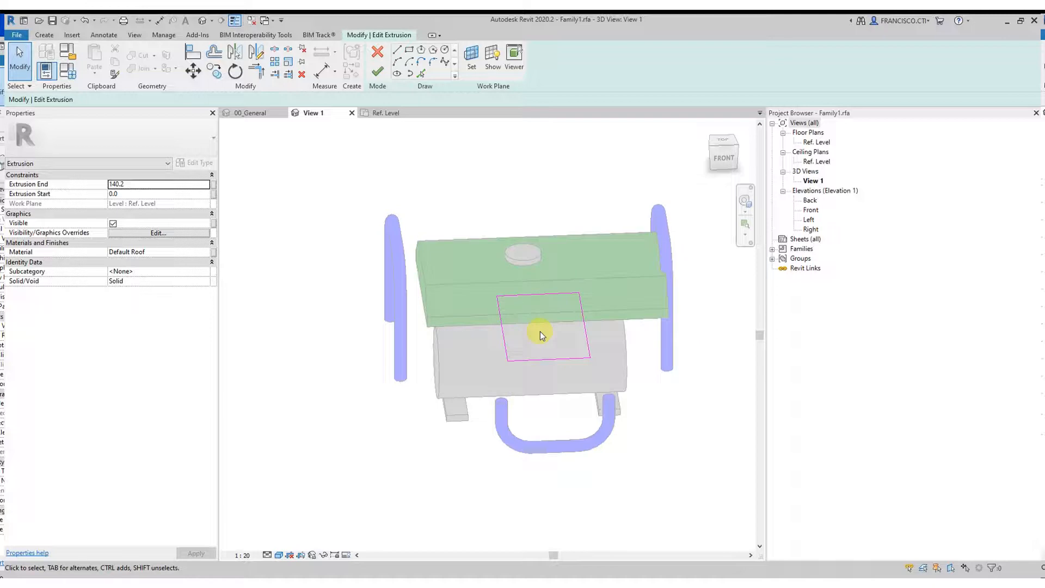
{"action": "mouse_move", "coordinate": [483, 289]}
{"action": "middle_mouse_down", "text": "shift"}
{"action": "mouse_move", "coordinate": [550, 340]}
{"action": "mouse_move", "coordinate": [490, 316]}
{"action": "middle_mouse_up", "text": "shift"}
{"action": "left_click", "coordinate": [378, 71]}
Open the Ref. Level floor plan to work on the box extrusion beneath the canopy
{"action": "scroll", "coordinate": [490, 292], "scroll_direction": "up", "scroll_amount": 1}
{"action": "scroll", "coordinate": [432, 322], "scroll_direction": "up", "scroll_amount": 3}
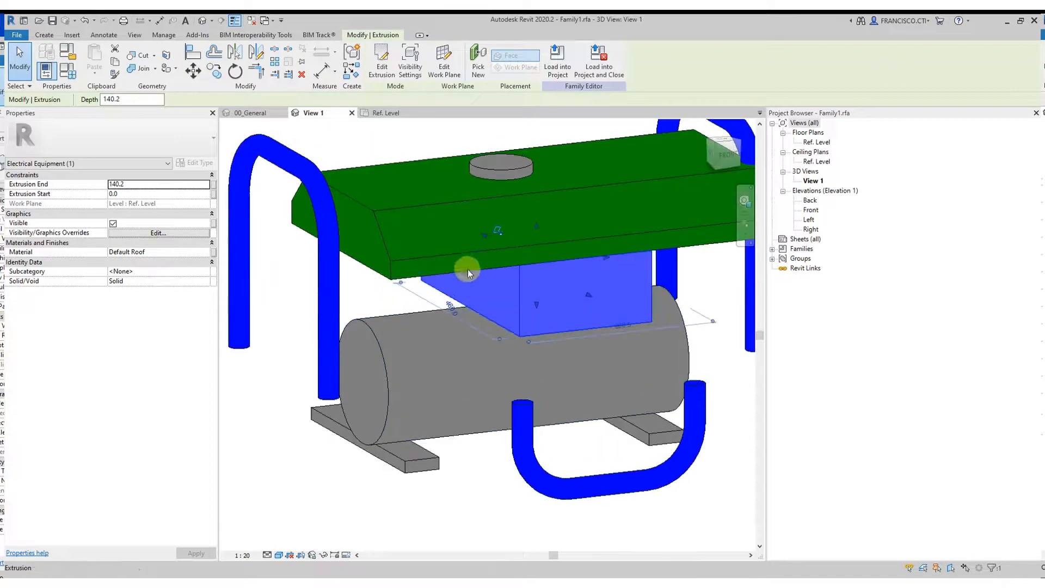
{"action": "scroll", "coordinate": [467, 297], "scroll_direction": "down", "scroll_amount": 3}
{"action": "left_click", "coordinate": [827, 144]}
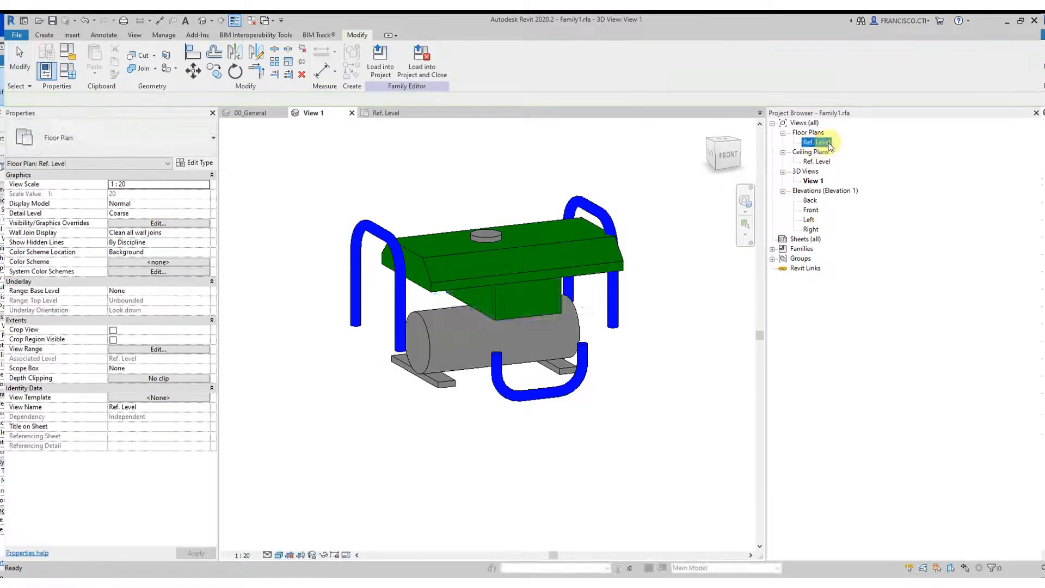
{"action": "double_click", "coordinate": [828, 143]}
{"action": "scroll", "coordinate": [507, 329], "scroll_direction": "up", "scroll_amount": 3}
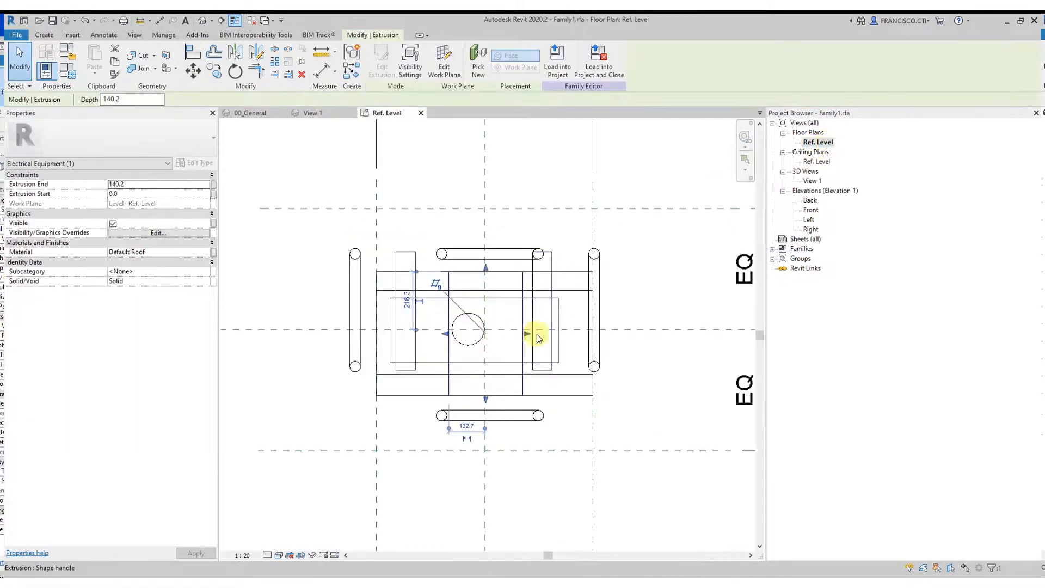
Try to stretch the box extrusion's right side to the right CTI_Largo reference plane in the floor plan
{"action": "left_click_drag", "start_coordinate": [525, 336], "coordinate": [593, 331]}
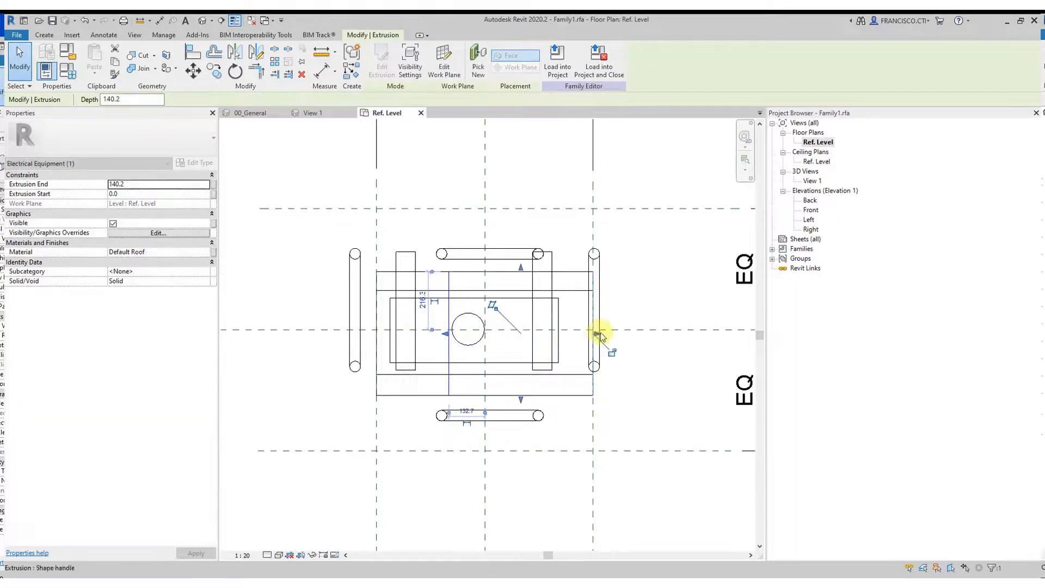
{"action": "key", "text": "Escape"}
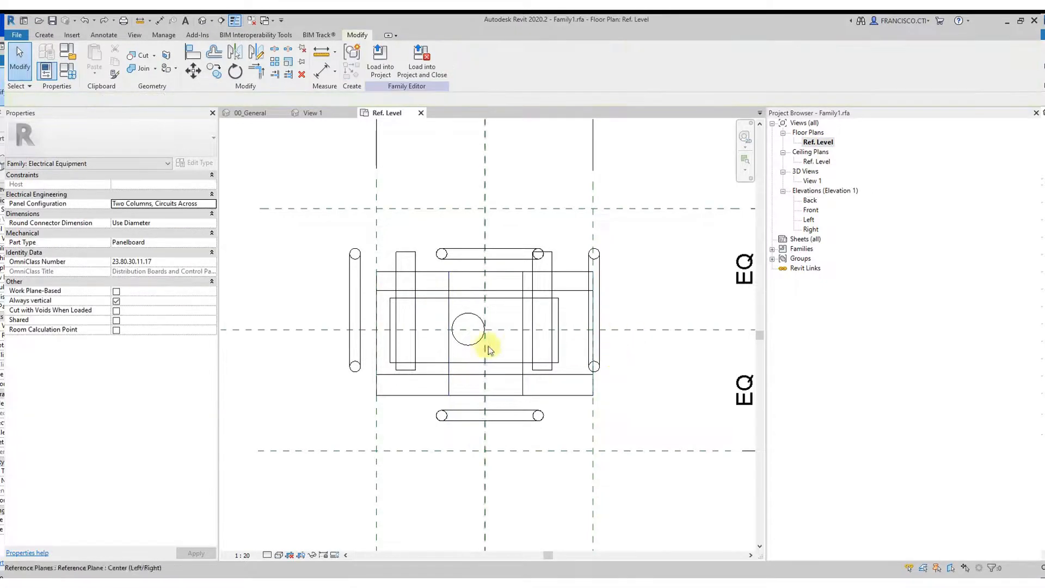
{"action": "scroll", "coordinate": [490, 345], "scroll_direction": "down", "scroll_amount": 3}
{"action": "scroll", "coordinate": [493, 343], "scroll_direction": "up", "scroll_amount": 3}
{"action": "scroll", "coordinate": [447, 308], "scroll_direction": "up", "scroll_amount": 4}
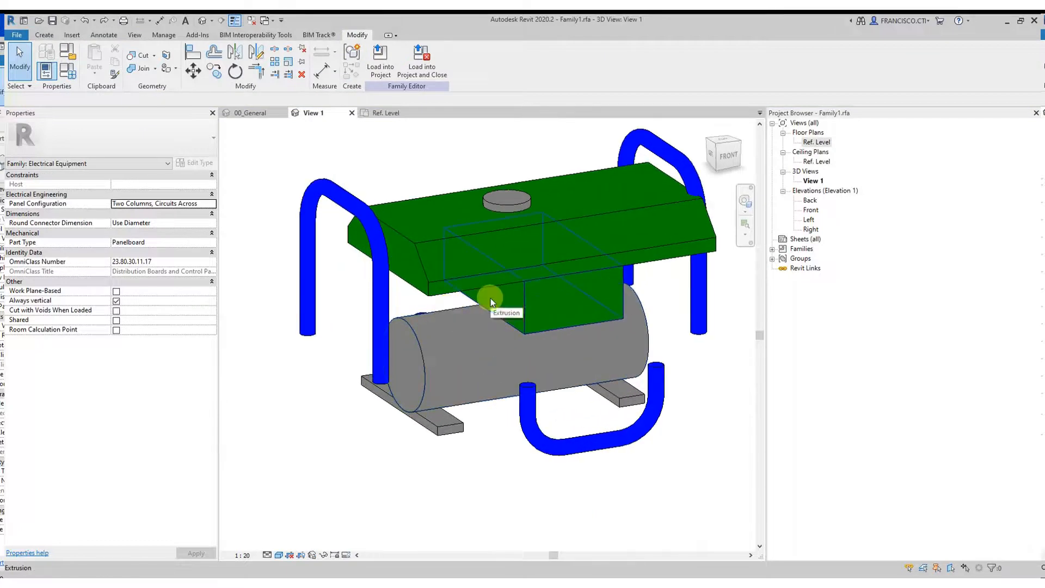
Align the left end face of the box extrusion with the left end of the canopy in the 3D view
{"action": "scroll", "coordinate": [469, 298], "scroll_direction": "down", "scroll_amount": 1}
{"action": "middle_click_drag", "start_coordinate": [523, 330], "coordinate": [464, 333]}
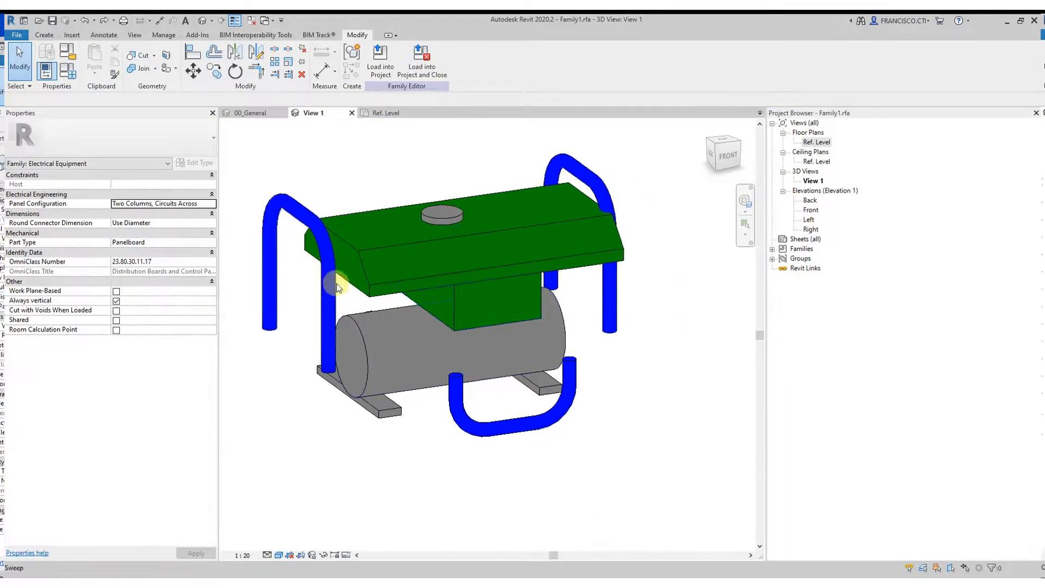
{"action": "left_click", "coordinate": [354, 279]}
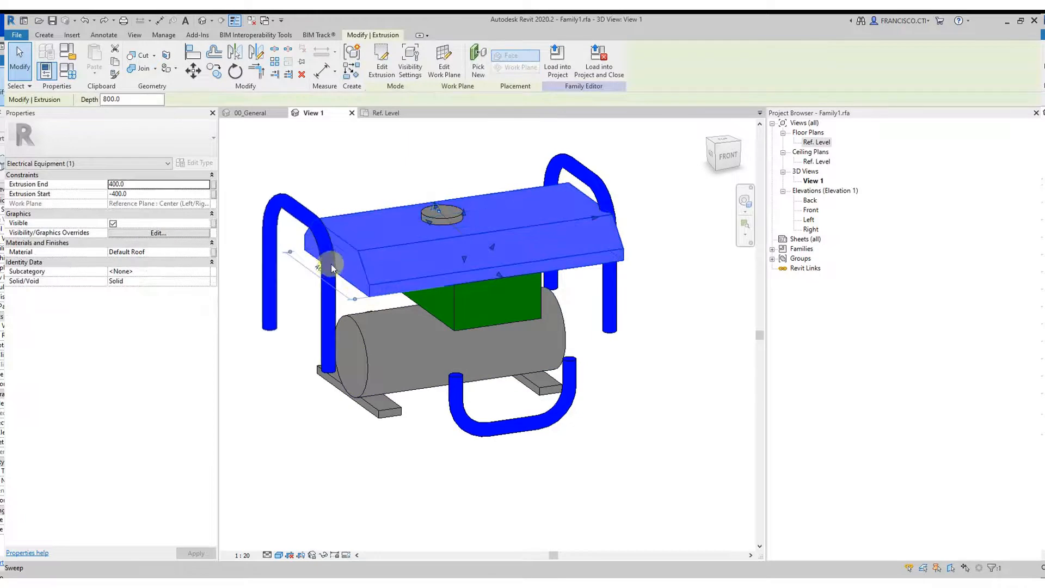
{"action": "scroll", "coordinate": [324, 246], "scroll_direction": "down", "scroll_amount": 2}
{"action": "scroll", "coordinate": [376, 303], "scroll_direction": "up", "scroll_amount": 2}
{"action": "scroll", "coordinate": [376, 303], "scroll_direction": "up", "scroll_amount": 2}
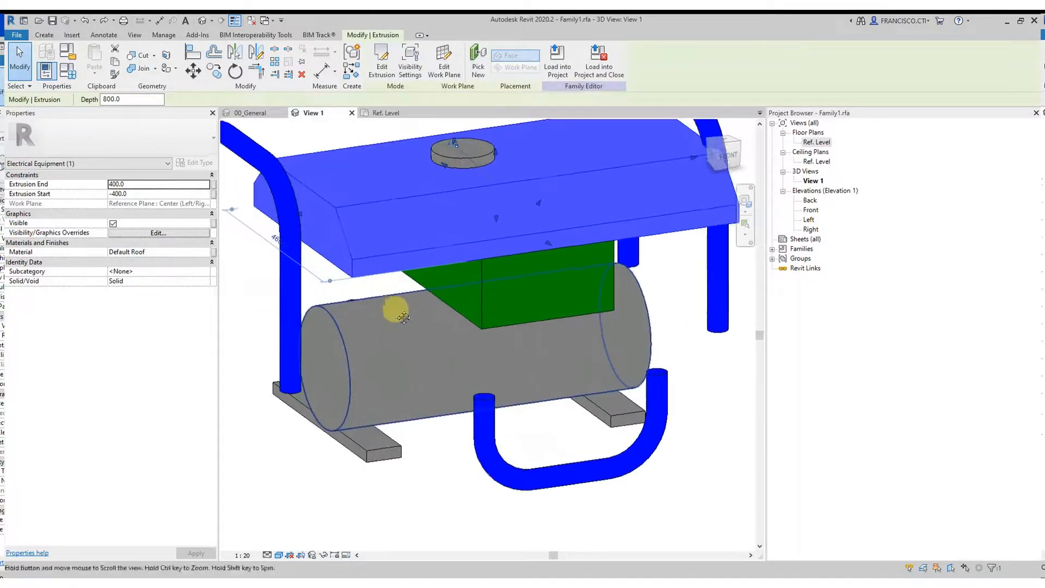
{"action": "key", "text": "Escape"}
{"action": "scroll", "coordinate": [397, 309], "scroll_direction": "down", "scroll_amount": 2}
{"action": "left_click_drag", "start_coordinate": [364, 267], "coordinate": [430, 309]}
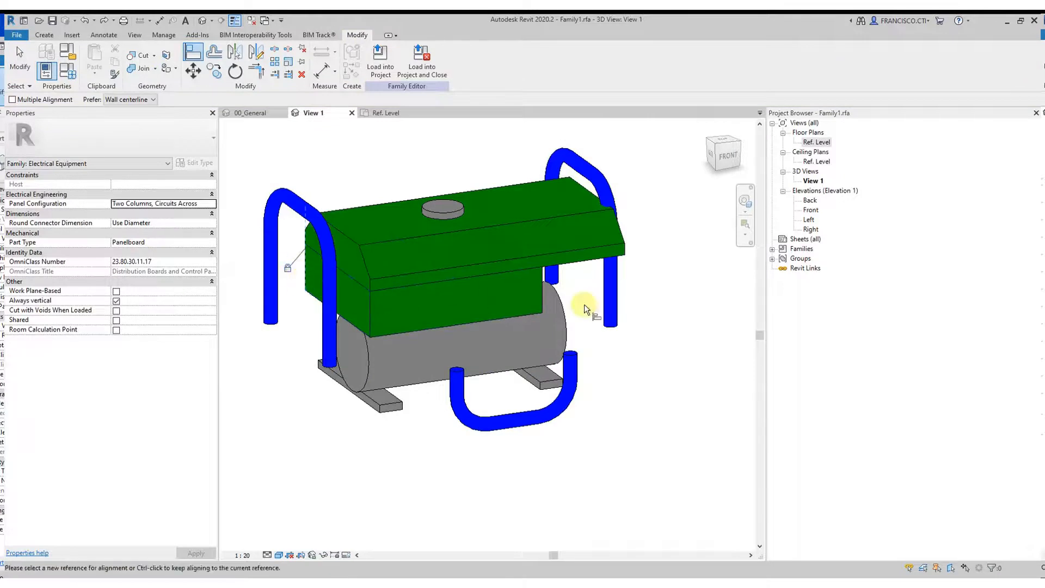
Align the right end face of the box extrusion with the right end of the canopy
{"action": "middle_click_drag", "start_coordinate": [527, 294], "coordinate": [445, 307], "text": "shift"}
{"action": "left_click", "coordinate": [482, 280]}
{"action": "left_click", "coordinate": [390, 348]}
{"action": "scroll", "coordinate": [429, 337], "scroll_direction": "down", "scroll_amount": 1}
{"action": "scroll", "coordinate": [469, 331], "scroll_direction": "down", "scroll_amount": 3}
{"action": "middle_click_drag", "start_coordinate": [333, 336], "coordinate": [430, 325], "text": "shift"}
{"action": "scroll", "coordinate": [430, 325], "scroll_direction": "up", "scroll_amount": 3}
{"action": "key", "text": "Escape"}
Set the CTI_Largo family parameter to 700, apply it, and accept the family types
{"action": "left_click", "coordinate": [518, 303]}
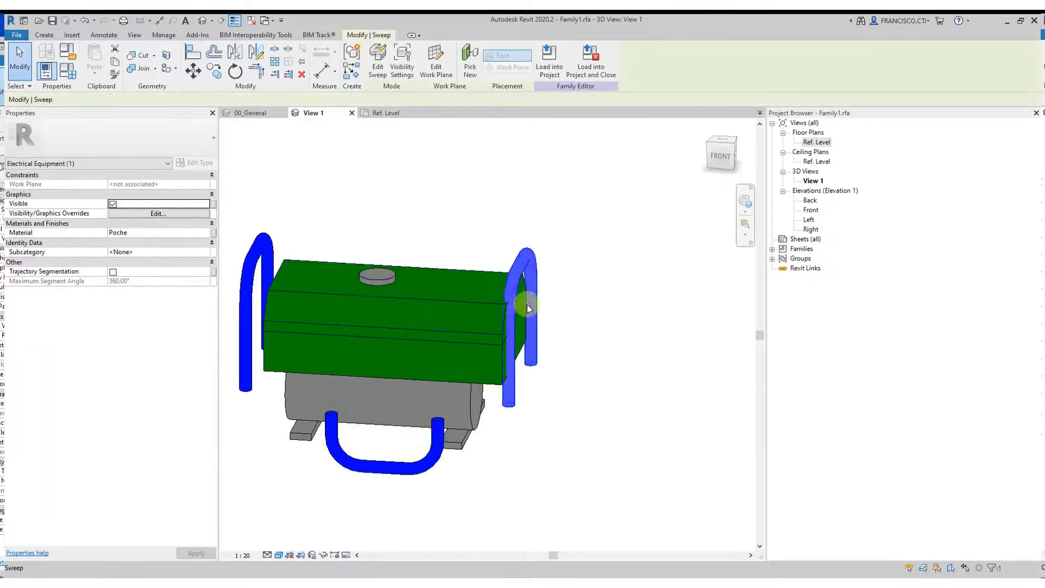
{"action": "key", "text": "Escape"}
{"action": "scroll", "coordinate": [520, 347], "scroll_direction": "down", "scroll_amount": 2}
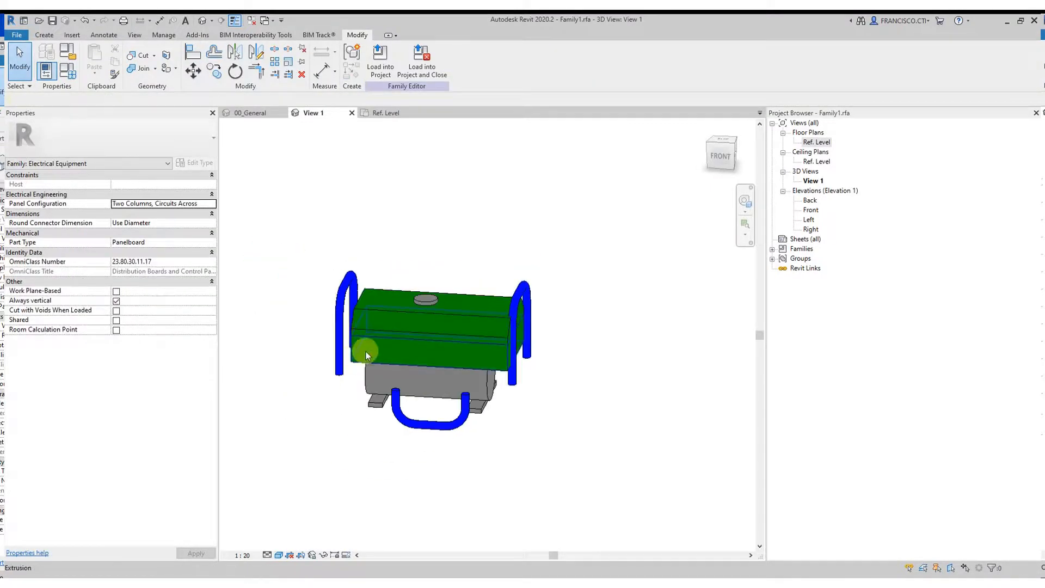
{"action": "middle_click_drag", "start_coordinate": [380, 359], "coordinate": [474, 340], "text": "shift"}
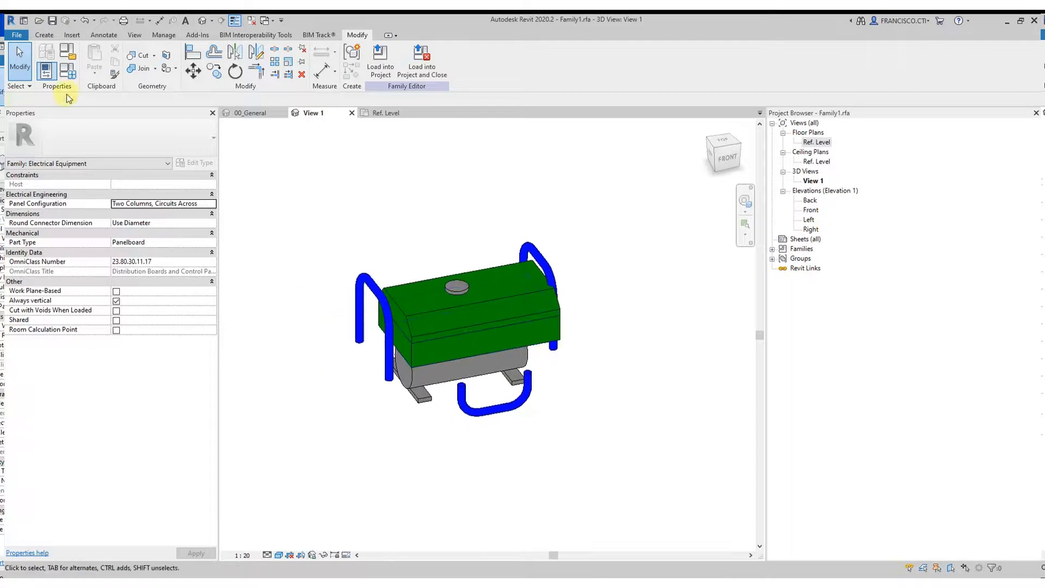
{"action": "left_click", "coordinate": [65, 71]}
{"action": "left_click", "coordinate": [155, 279]}
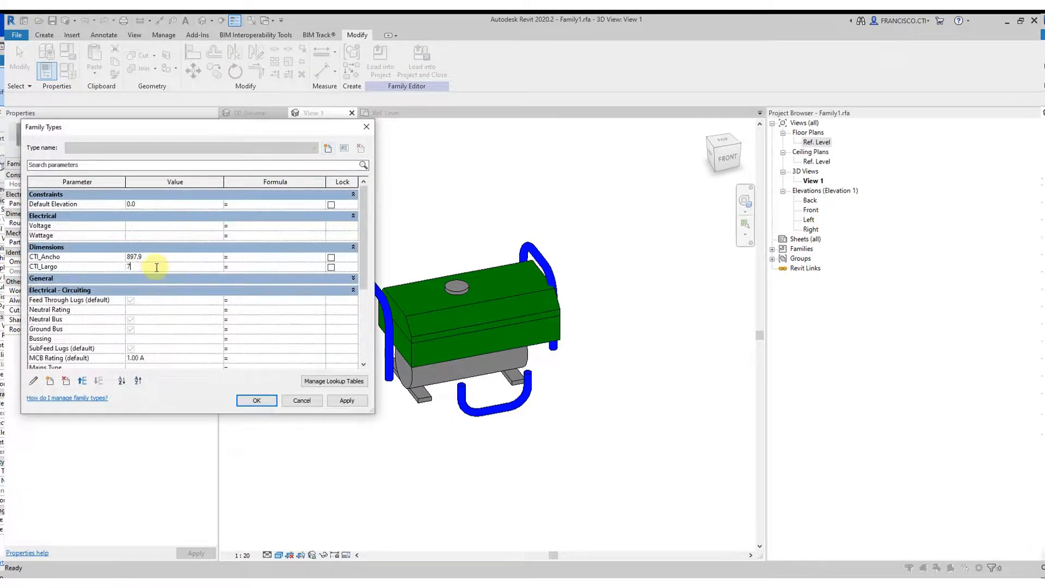
{"action": "left_click", "coordinate": [353, 404]}
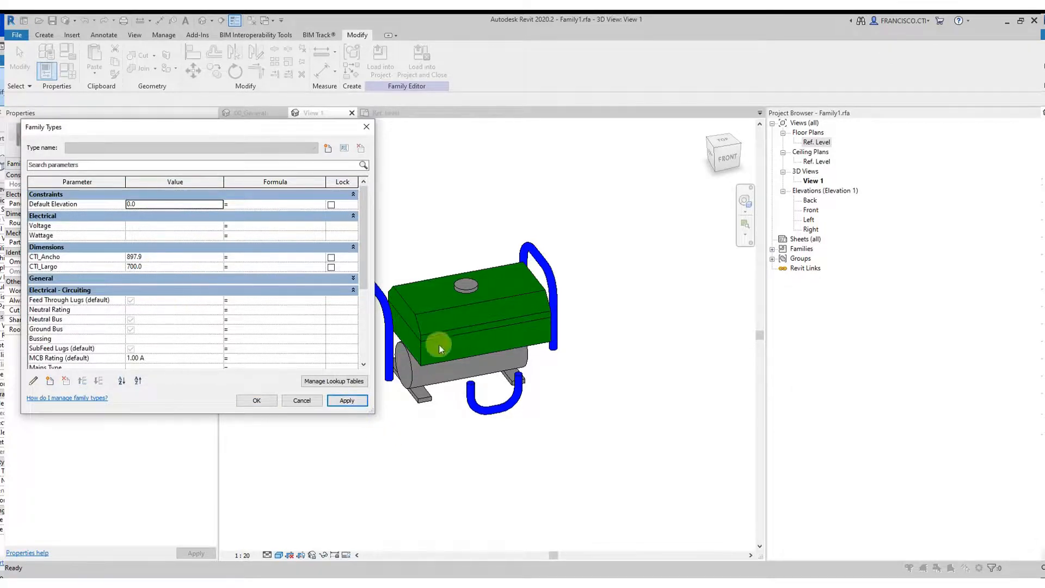
{"action": "left_click", "coordinate": [256, 401]}
Pull both ends of the cylindrical tank extrusion inward, shortening it to about 587 mm
{"action": "scroll", "coordinate": [532, 379], "scroll_direction": "up", "scroll_amount": 2}
{"action": "left_click", "coordinate": [527, 358]}
{"action": "middle_click_drag", "start_coordinate": [642, 387], "coordinate": [642, 341], "text": "shift"}
{"action": "scroll", "coordinate": [499, 313], "scroll_direction": "up", "scroll_amount": 1}
{"action": "scroll", "coordinate": [620, 326], "scroll_direction": "up", "scroll_amount": 2}
{"action": "mouse_move", "coordinate": [630, 324]}
{"action": "left_mouse_down"}
{"action": "mouse_move", "coordinate": [671, 327]}
{"action": "mouse_move", "coordinate": [640, 328]}
{"action": "left_mouse_up"}
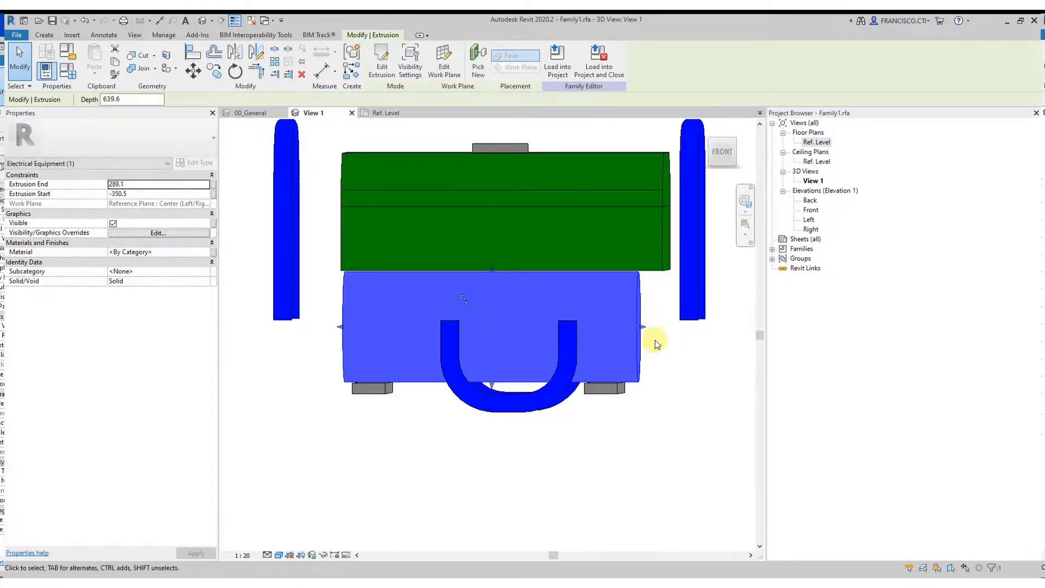
{"action": "scroll", "coordinate": [445, 312], "scroll_direction": "down", "scroll_amount": 1}
{"action": "left_click_drag", "start_coordinate": [357, 326], "coordinate": [379, 327]}
{"action": "middle_click_drag", "start_coordinate": [392, 397], "coordinate": [472, 380], "text": "shift"}
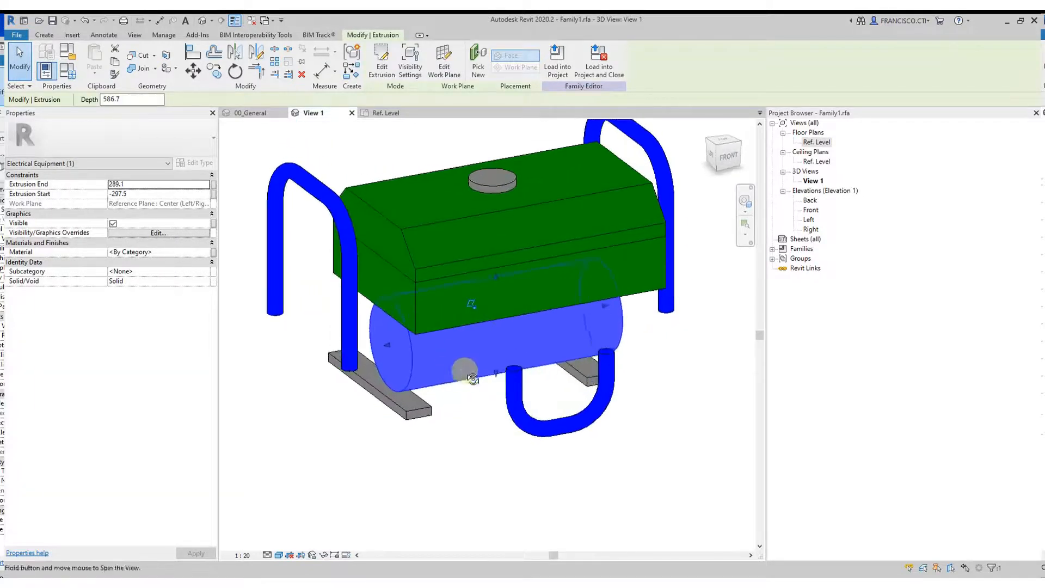
In the Ref. Level floor plan, dimension the gap between the right CTI_Largo reference plane and the tank's right end
{"action": "double_click", "coordinate": [817, 142]}
{"action": "scroll", "coordinate": [527, 353], "scroll_direction": "up", "scroll_amount": 2}
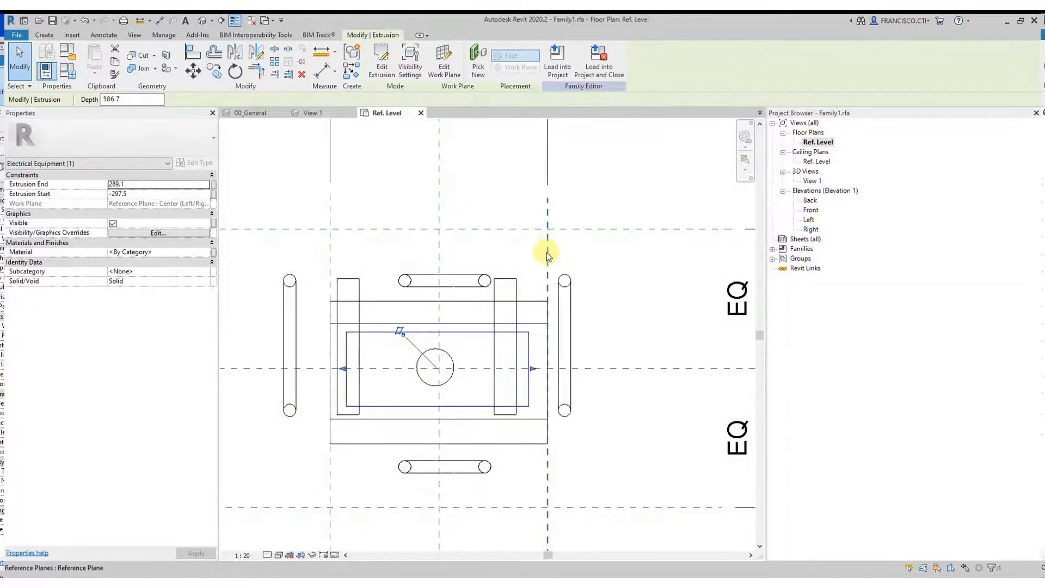
{"action": "scroll", "coordinate": [547, 252], "scroll_direction": "down", "scroll_amount": 2}
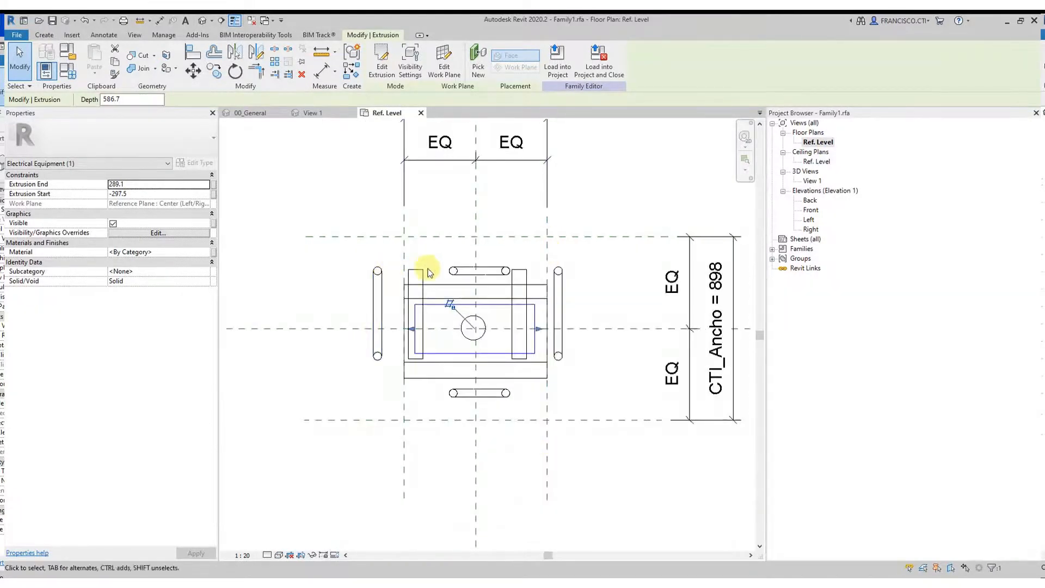
{"action": "scroll", "coordinate": [432, 294], "scroll_direction": "up", "scroll_amount": 1}
{"action": "key", "text": "Escape"}
{"action": "key", "text": "d"}
{"action": "key", "text": "i"}
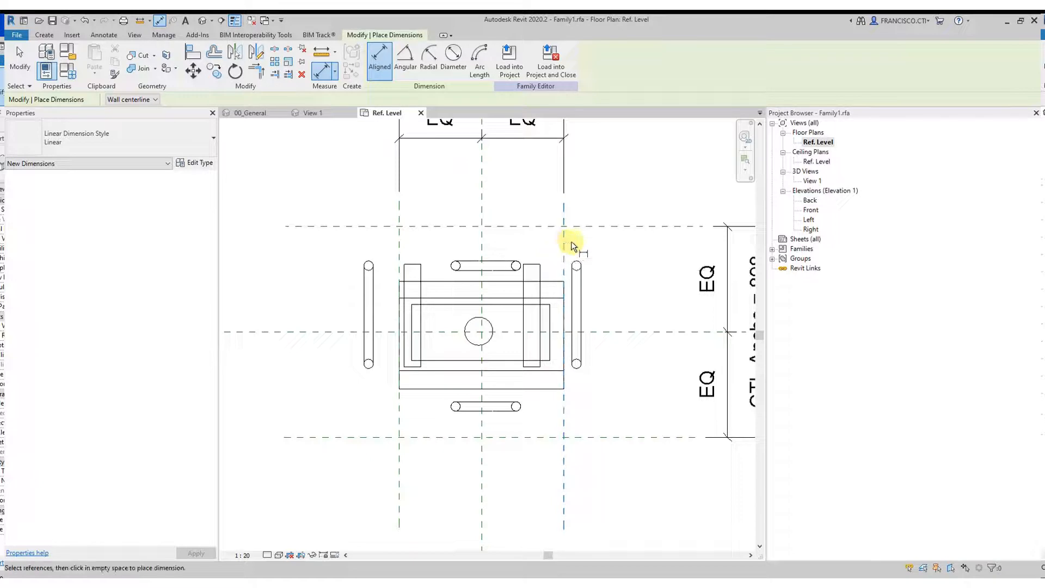
{"action": "scroll", "coordinate": [541, 248], "scroll_direction": "down", "scroll_amount": 2}
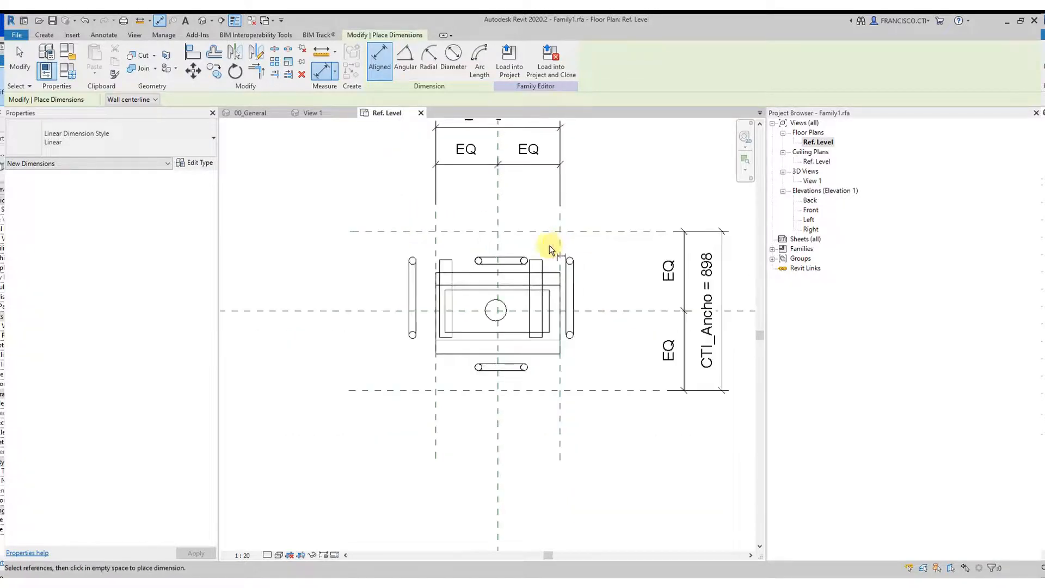
{"action": "middle_click_drag", "start_coordinate": [560, 252], "coordinate": [551, 314]}
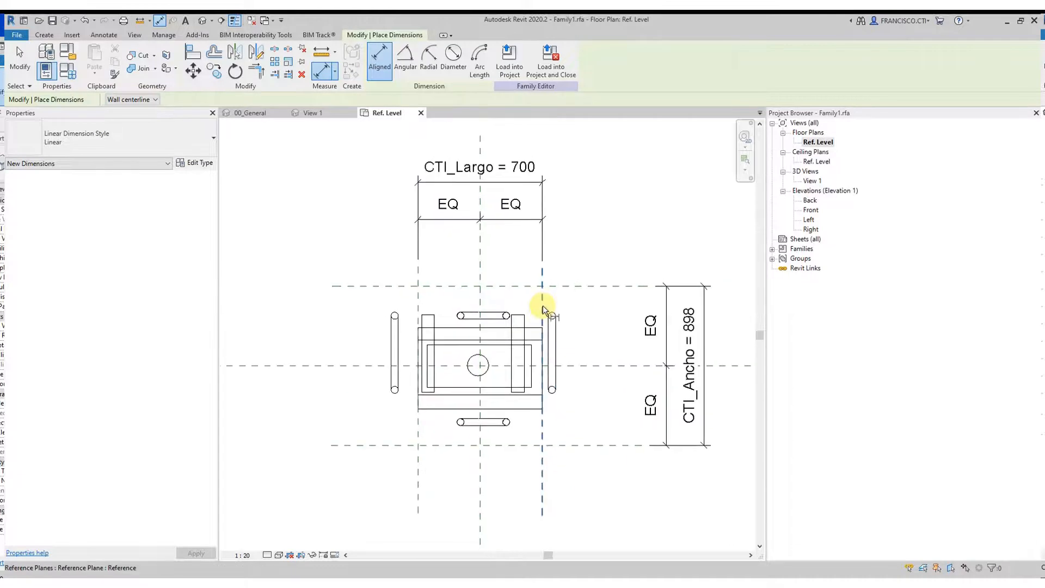
{"action": "scroll", "coordinate": [528, 326], "scroll_direction": "up", "scroll_amount": 2}
{"action": "left_click", "coordinate": [561, 283]}
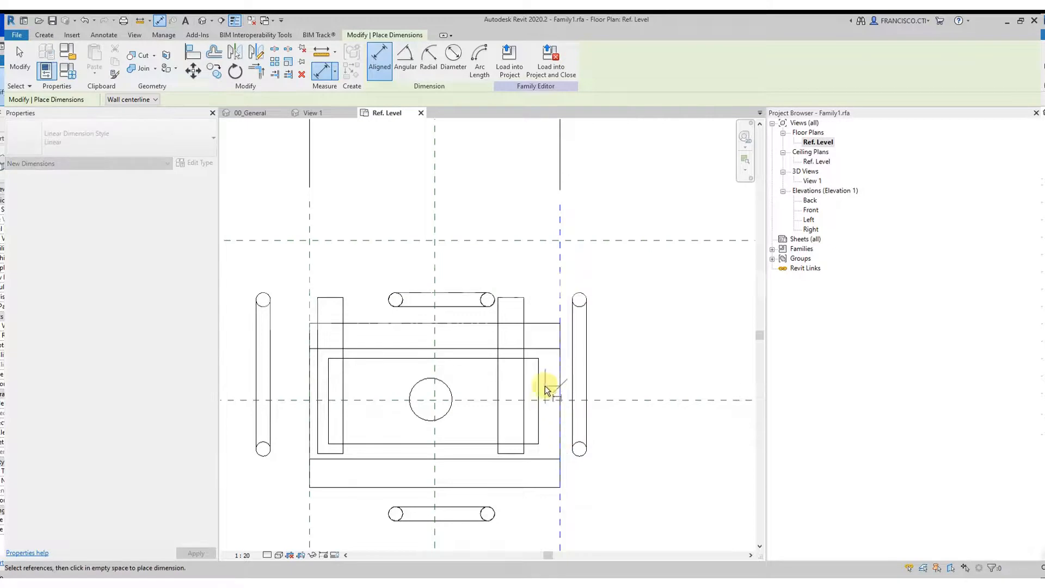
{"action": "left_click", "coordinate": [521, 275]}
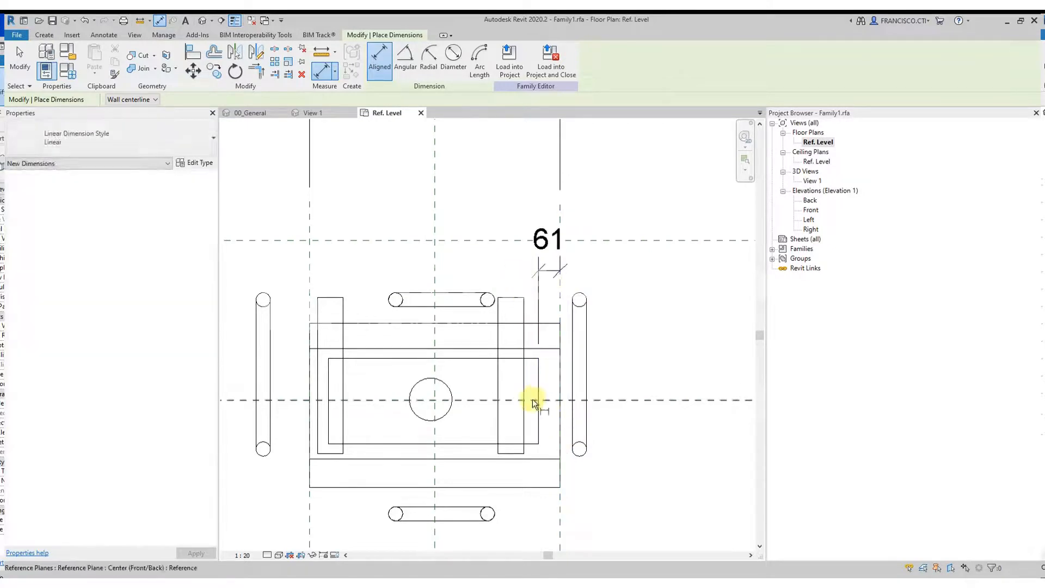
{"action": "key", "text": "Escape"}
Stretch the tank's right end outward until it is about 46 mm from the right reference plane
{"action": "left_click", "coordinate": [541, 385]}
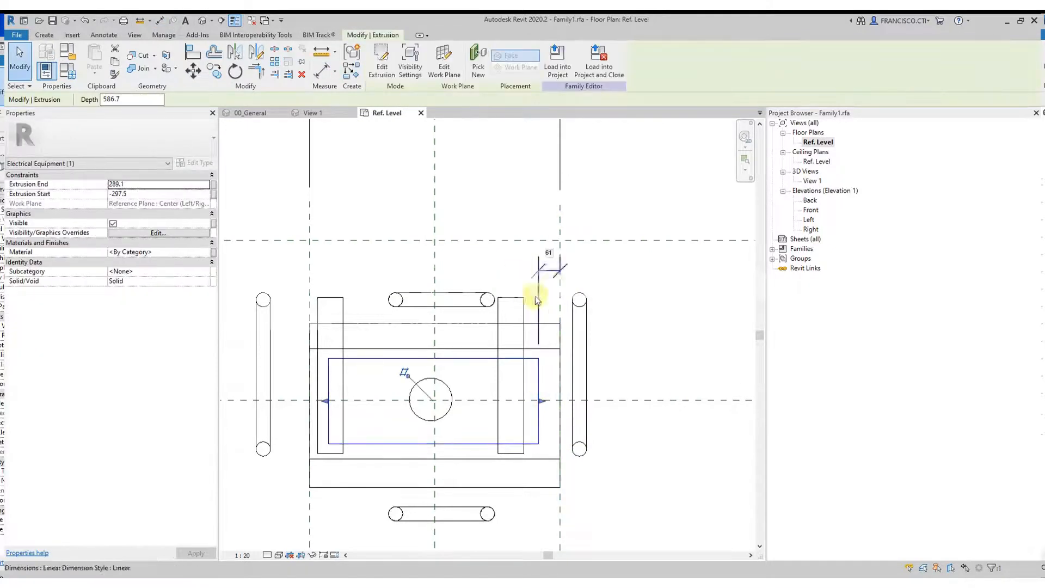
{"action": "left_click_drag", "start_coordinate": [542, 401], "coordinate": [544, 420]}
{"action": "scroll", "coordinate": [542, 401], "scroll_direction": "up", "scroll_amount": 3}
{"action": "scroll", "coordinate": [570, 255], "scroll_direction": "up", "scroll_amount": 1}
{"action": "middle_click_drag", "start_coordinate": [570, 256], "coordinate": [559, 315]}
{"action": "key", "text": "Escape"}
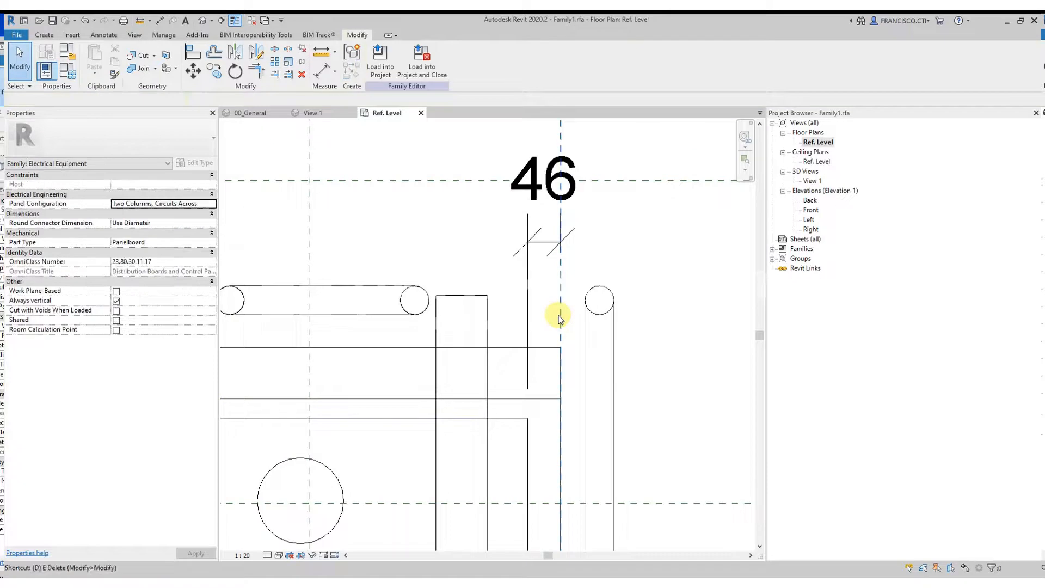
{"action": "middle_click_drag", "start_coordinate": [559, 266], "coordinate": [558, 304]}
{"action": "scroll", "coordinate": [559, 304], "scroll_direction": "down", "scroll_amount": 1}
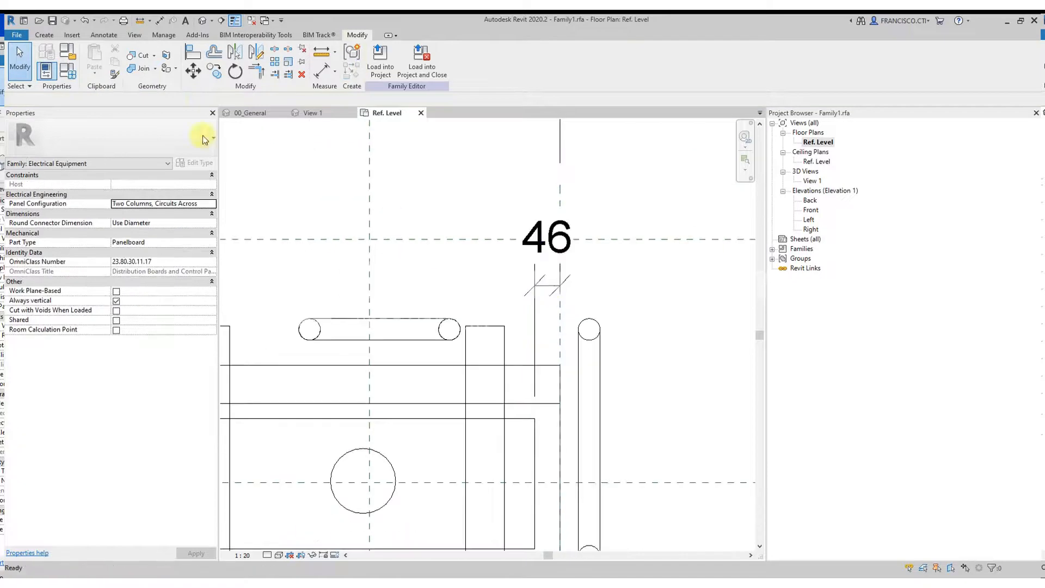
Draw a 50 mm horizontal model line leftward from the right reference plane, above the generator in plan
{"action": "left_click", "coordinate": [44, 35]}
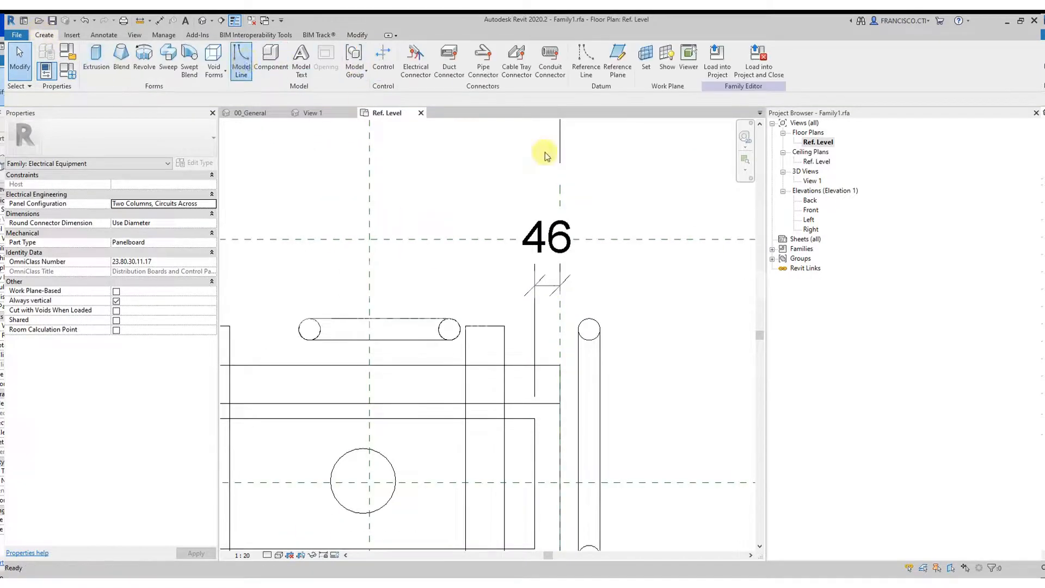
{"action": "left_click", "coordinate": [532, 190]}
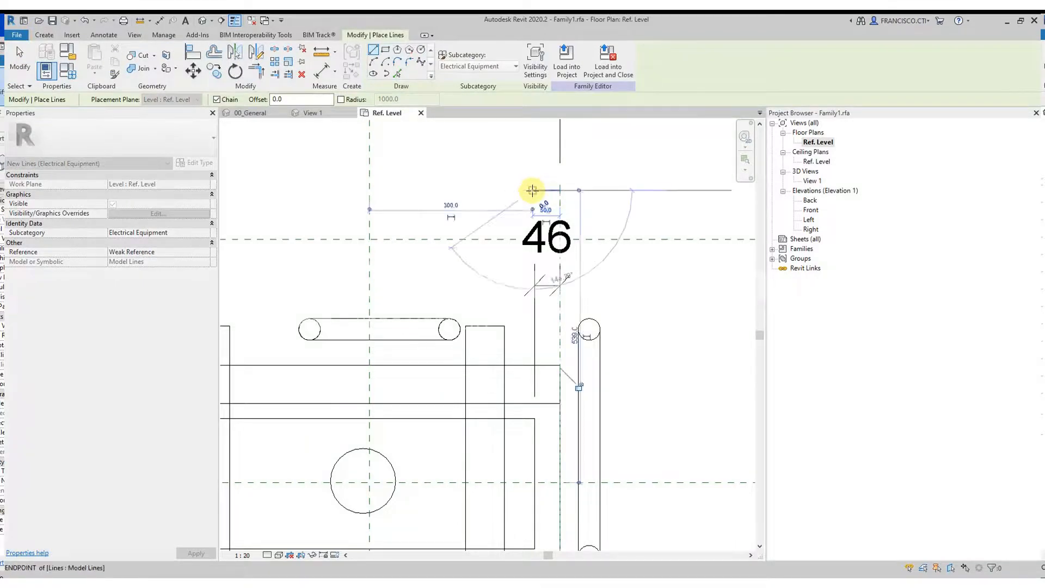
{"action": "scroll", "coordinate": [534, 271], "scroll_direction": "down", "scroll_amount": 3}
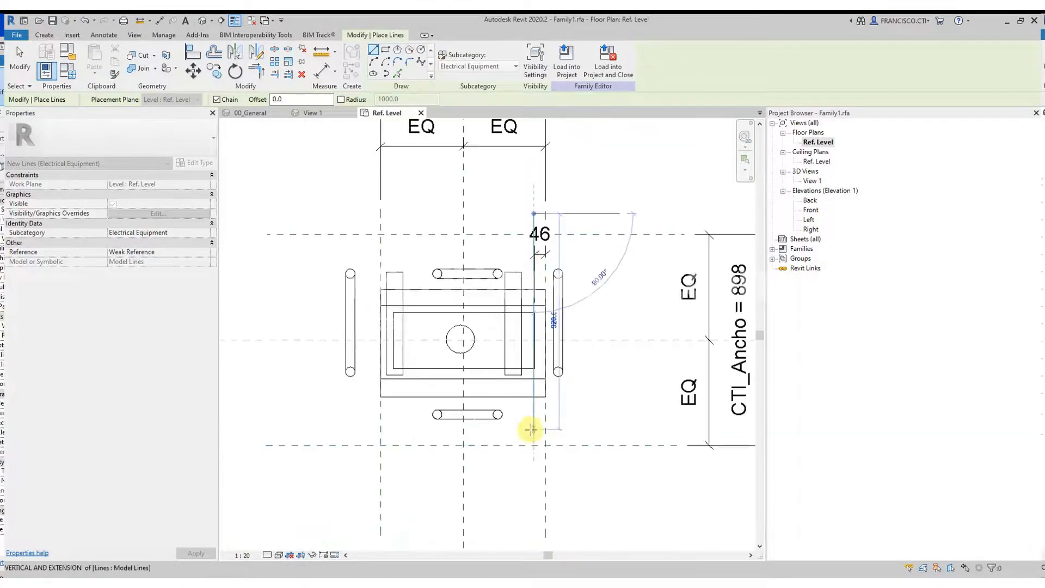
{"action": "key", "text": "Escape"}
{"action": "key", "text": "Escape"}
{"action": "scroll", "coordinate": [541, 348], "scroll_direction": "up", "scroll_amount": 2}
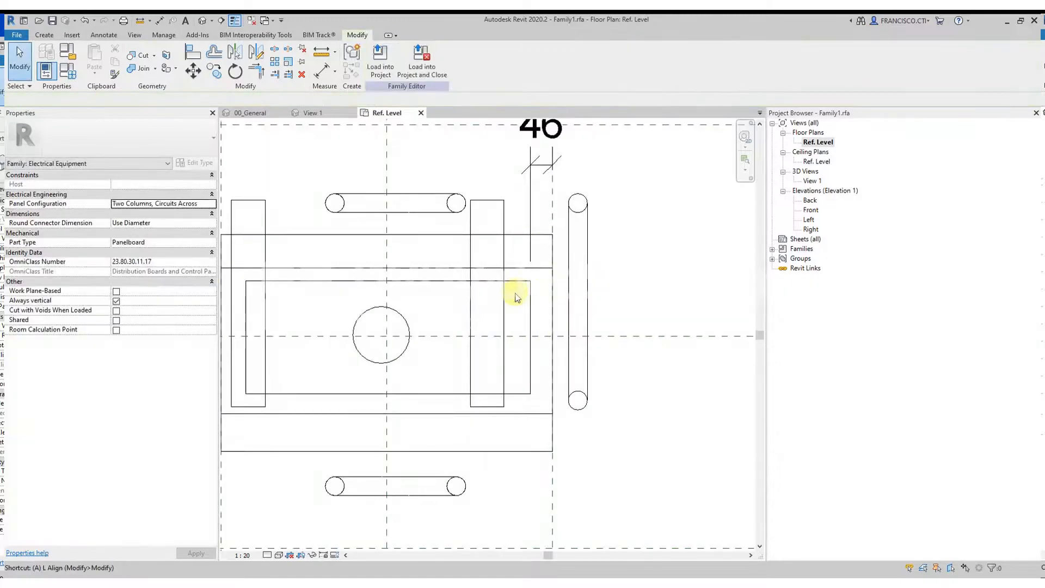
{"action": "key", "text": "l"}
{"action": "scroll", "coordinate": [524, 465], "scroll_direction": "down", "scroll_amount": 3}
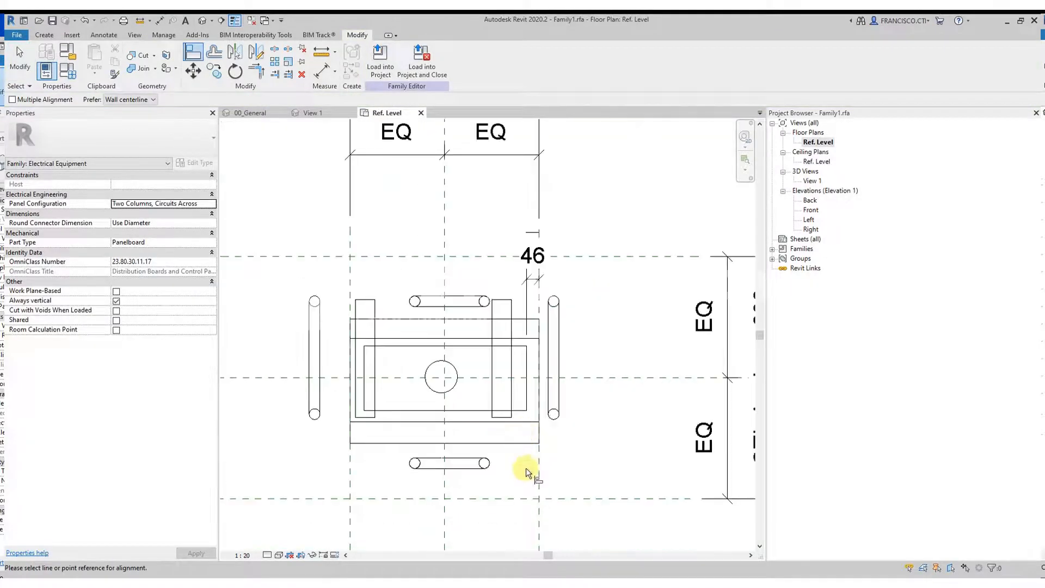
{"action": "scroll", "coordinate": [525, 300], "scroll_direction": "up", "scroll_amount": 2}
{"action": "key", "text": "Escape"}
Move the tank gap dimension up so it sits above the short horizontal model line
{"action": "left_click", "coordinate": [542, 265]}
{"action": "left_click_drag", "start_coordinate": [541, 265], "coordinate": [598, 143]}
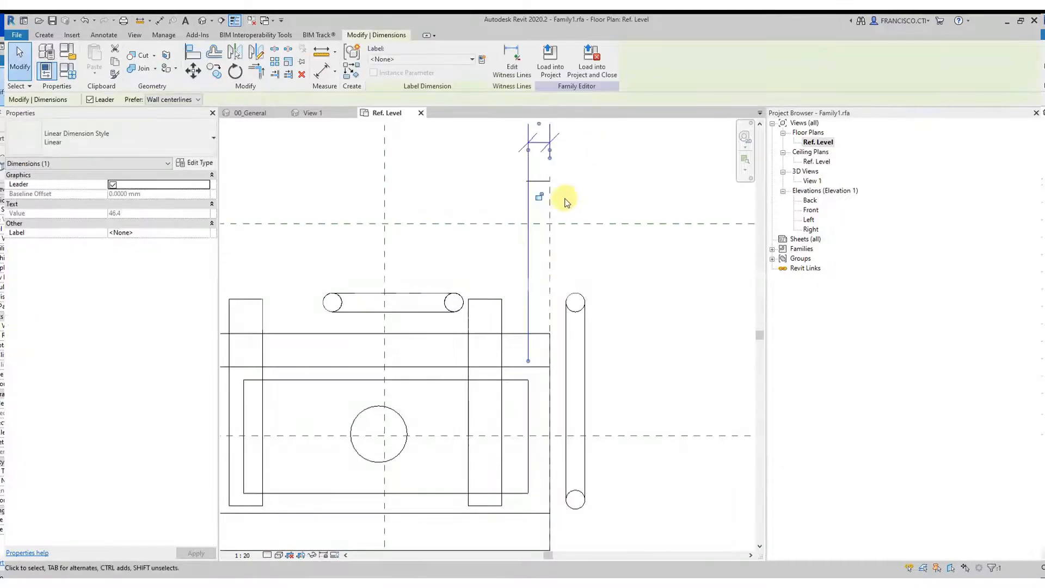
{"action": "scroll", "coordinate": [531, 359], "scroll_direction": "down", "scroll_amount": 2}
{"action": "left_click_drag", "start_coordinate": [510, 250], "coordinate": [517, 237]}
{"action": "key", "text": "Escape"}
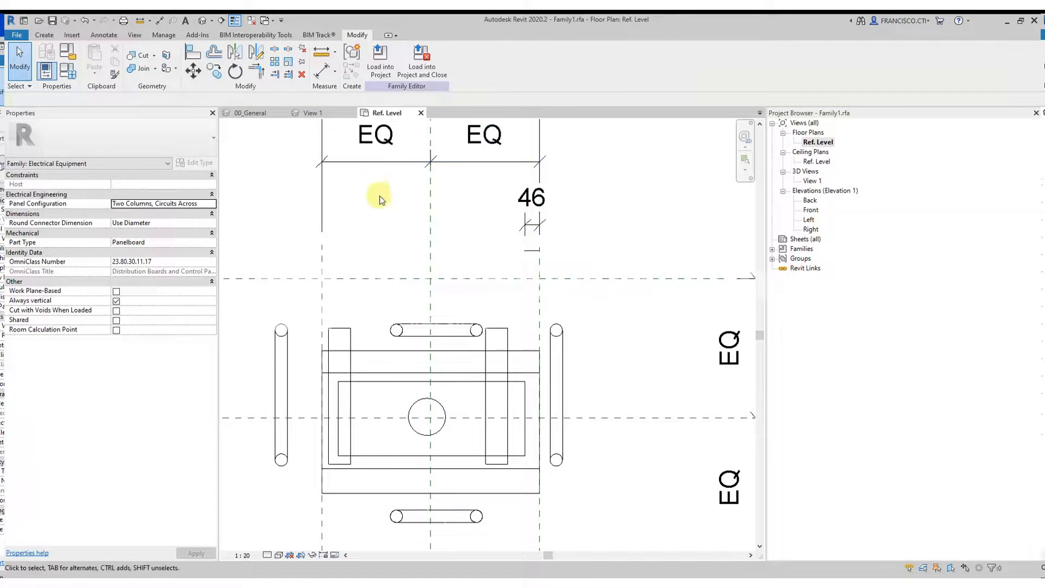
{"action": "middle_click_drag", "start_coordinate": [418, 202], "coordinate": [421, 217]}
Draw a vertical model line downward toward the tank from the left end of the short horizontal line
{"action": "left_click", "coordinate": [45, 35]}
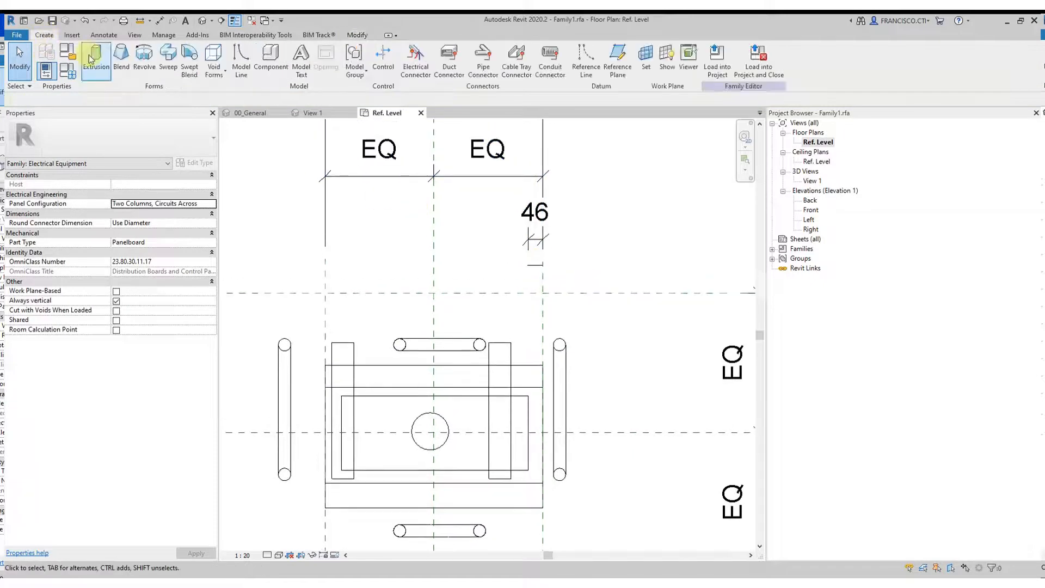
{"action": "left_click", "coordinate": [241, 57]}
{"action": "left_click", "coordinate": [528, 265]}
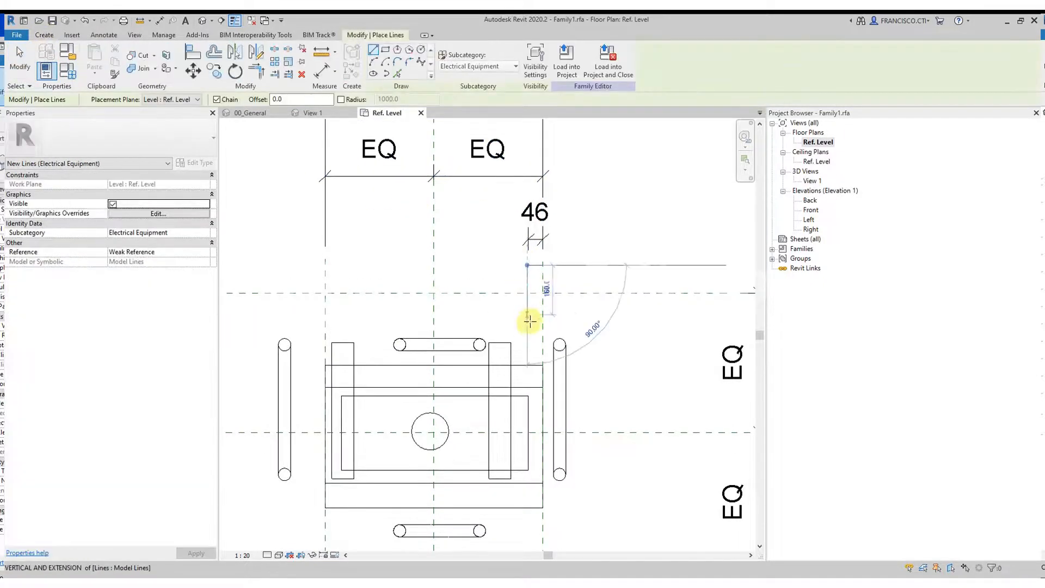
{"action": "left_click", "coordinate": [532, 326]}
{"action": "key", "text": "Escape"}
{"action": "key", "text": "Escape"}
{"action": "scroll", "coordinate": [532, 342], "scroll_direction": "up", "scroll_amount": 1}
Align the tank's right end with the vertical model line and remove that helper line
{"action": "key", "text": "a"}
{"action": "key", "text": "l"}
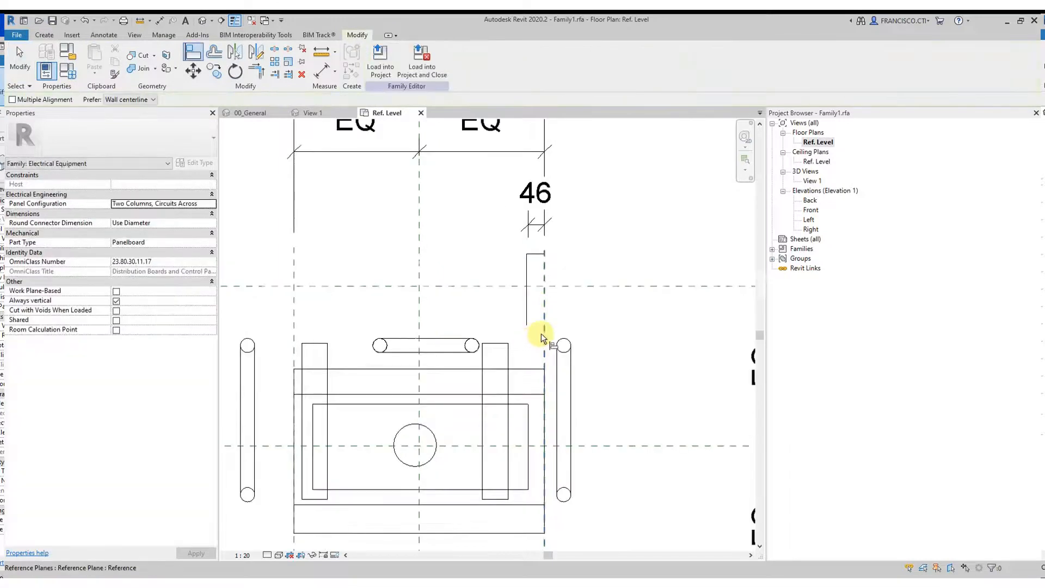
{"action": "left_click", "coordinate": [529, 423]}
{"action": "key", "text": "Escape"}
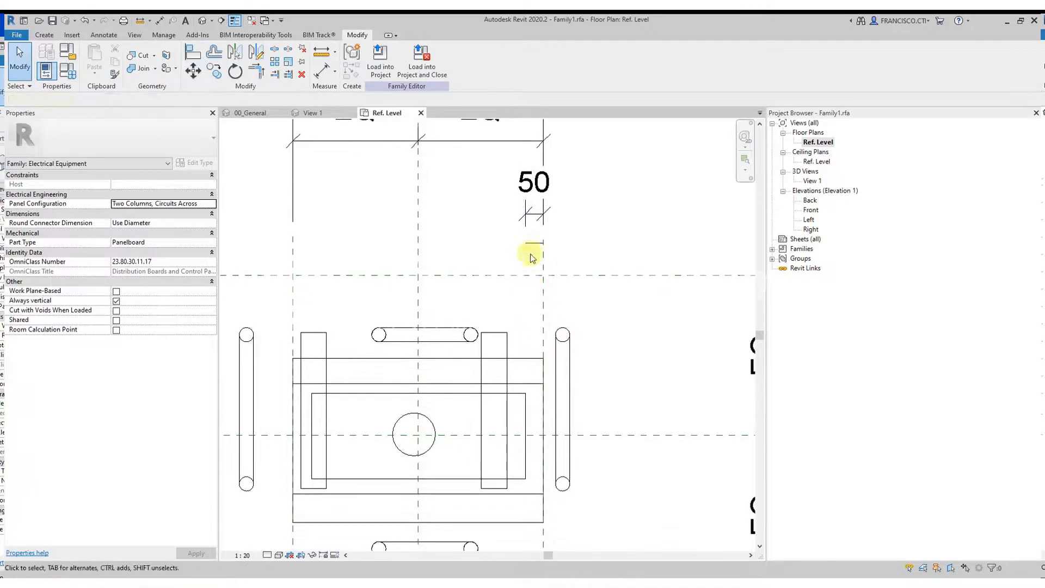
Replace the upper tank gap dimension and short helper line with a locked 50 mm dimension between the tank's right end and right reference plane
{"action": "left_click", "coordinate": [529, 220]}
{"action": "key", "text": "Delete"}
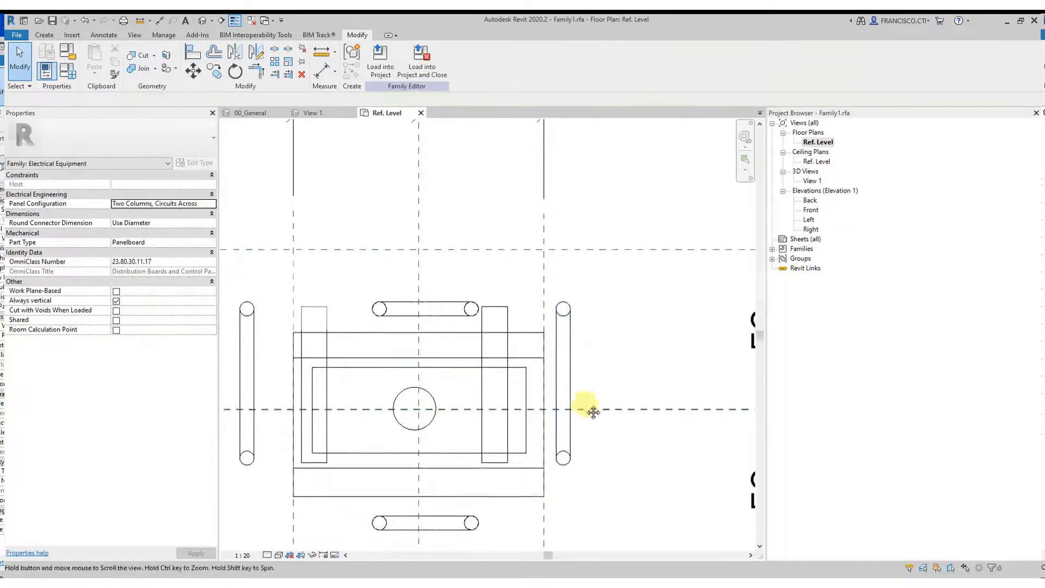
{"action": "middle_click_drag", "start_coordinate": [588, 416], "coordinate": [610, 334]}
{"action": "key", "text": "i"}
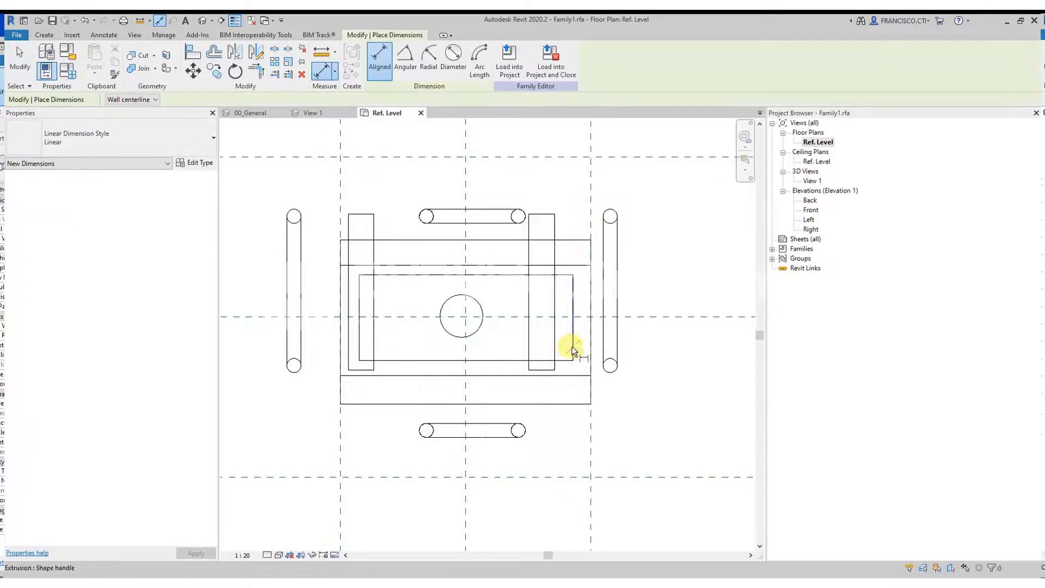
{"action": "left_click", "coordinate": [573, 348]}
{"action": "left_click", "coordinate": [591, 469]}
{"action": "scroll", "coordinate": [599, 460], "scroll_direction": "down", "scroll_amount": 2}
{"action": "left_click", "coordinate": [610, 455]}
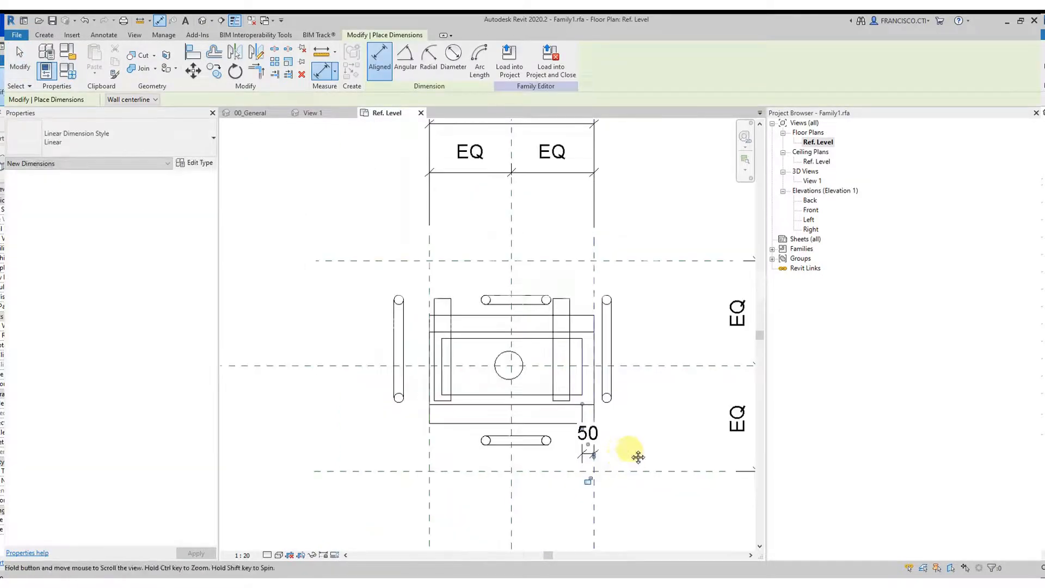
{"action": "middle_click_drag", "start_coordinate": [633, 466], "coordinate": [645, 388]}
{"action": "scroll", "coordinate": [565, 307], "scroll_direction": "up", "scroll_amount": 3}
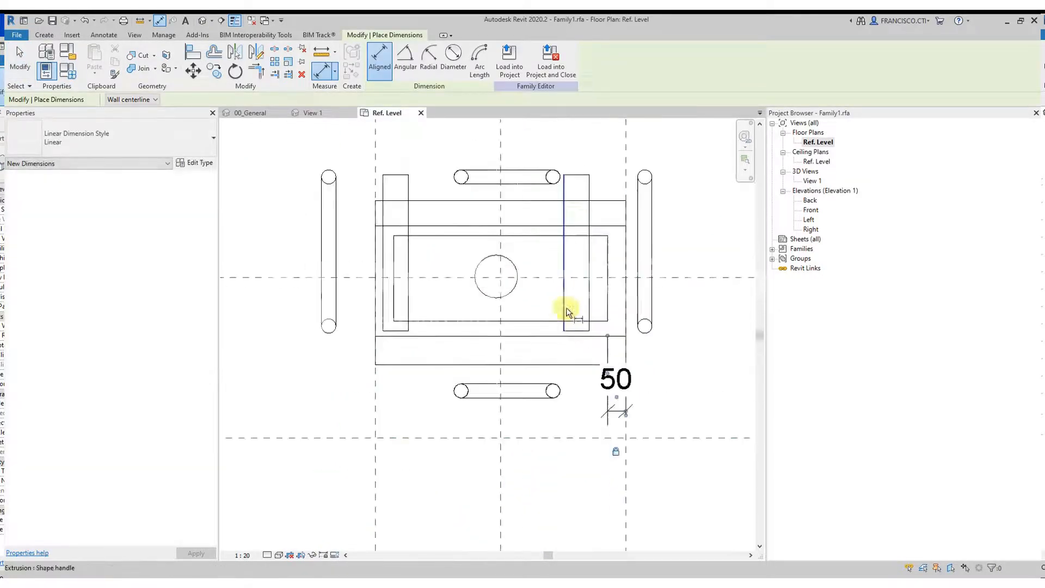
{"action": "key", "text": "Escape"}
Flex the right reference plane outward and back inward, leaving CTI_Largo at about 936 mm
{"action": "middle_click_drag", "start_coordinate": [604, 439], "coordinate": [490, 412]}
{"action": "scroll", "coordinate": [490, 413], "scroll_direction": "down", "scroll_amount": 4}
{"action": "left_click_drag", "start_coordinate": [502, 440], "coordinate": [552, 438]}
{"action": "scroll", "coordinate": [570, 337], "scroll_direction": "up", "scroll_amount": 2}
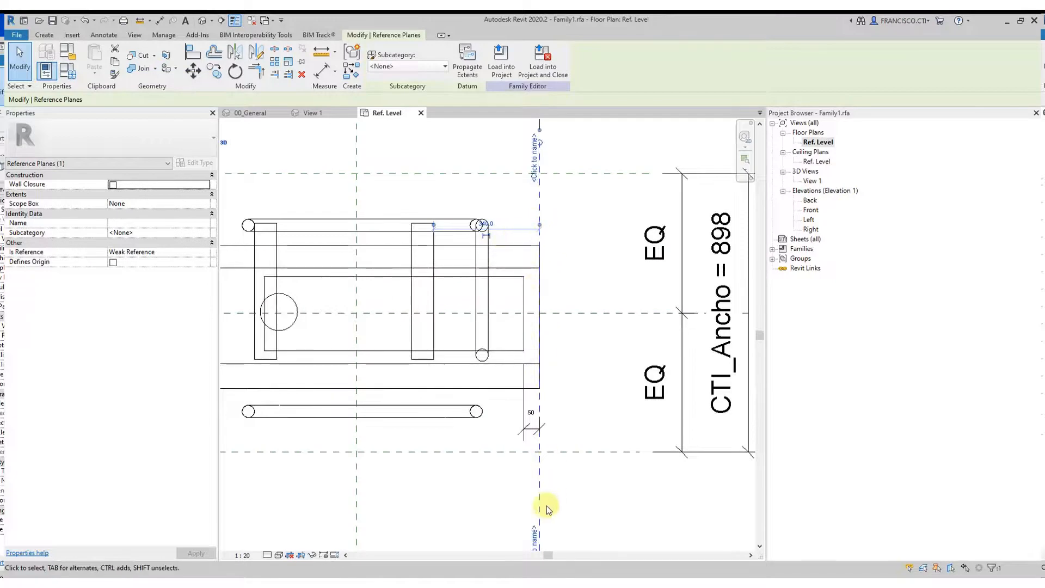
{"action": "mouse_move", "coordinate": [529, 509]}
{"action": "left_mouse_down"}
{"action": "mouse_move", "coordinate": [504, 504]}
{"action": "mouse_move", "coordinate": [542, 508]}
{"action": "left_mouse_up"}
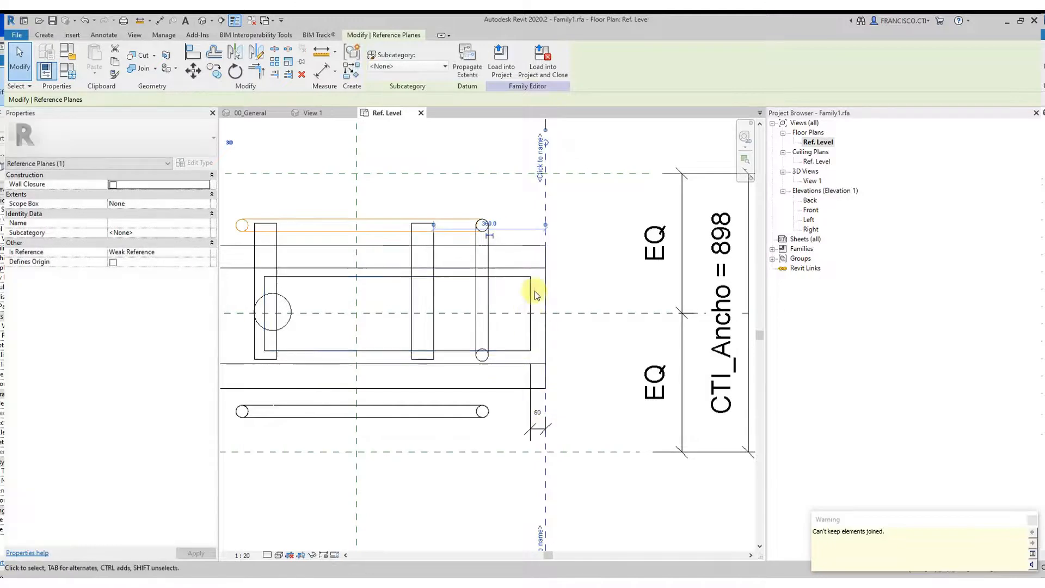
{"action": "scroll", "coordinate": [548, 339], "scroll_direction": "down", "scroll_amount": 3}
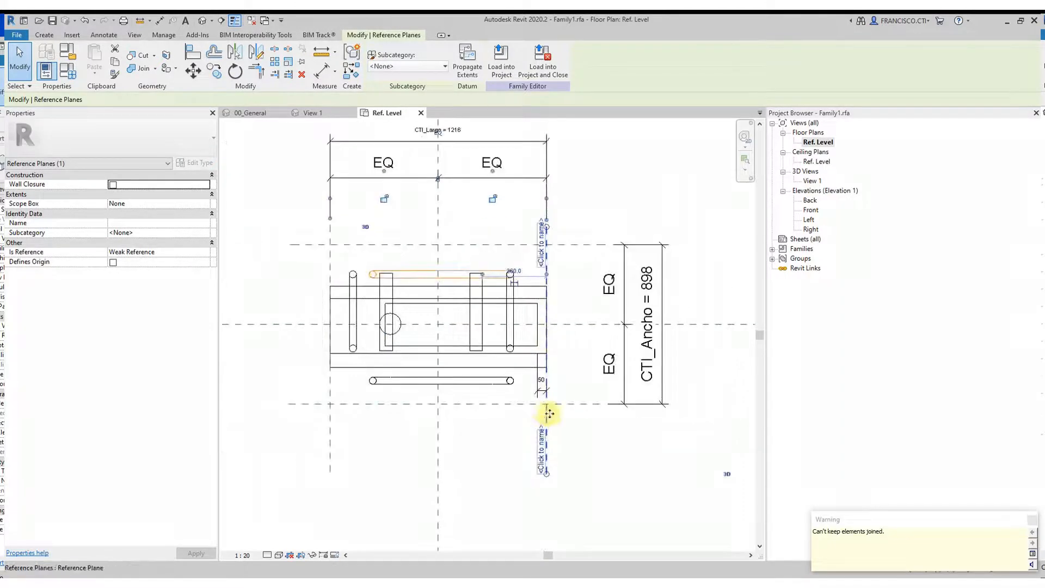
{"action": "left_click_drag", "start_coordinate": [532, 416], "coordinate": [521, 407]}
Examine the tank and canopy of the resized generator from several angles in the family's 3D view
{"action": "key", "text": "ctrl+Tab"}
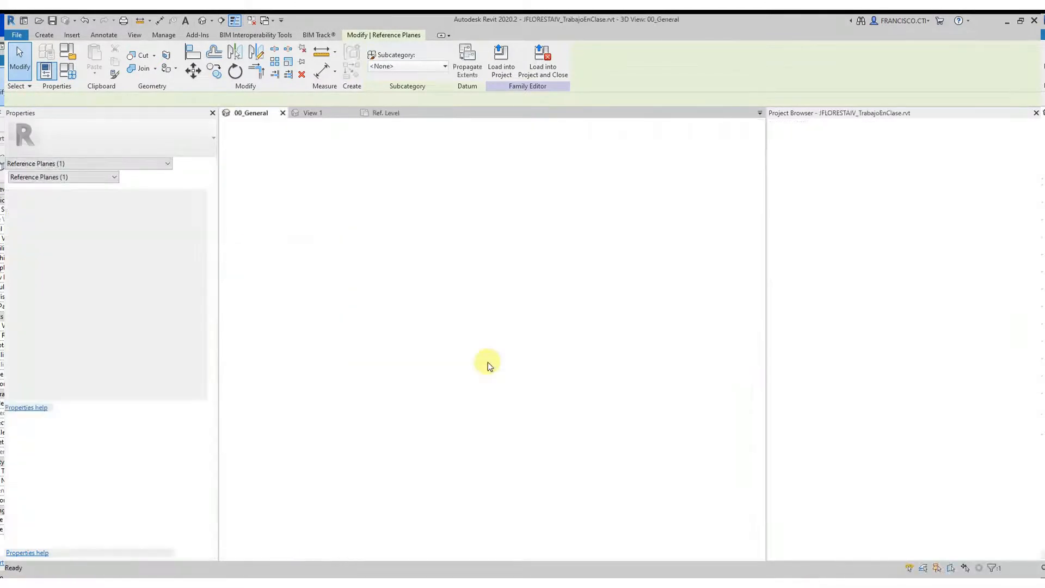
{"action": "key", "text": "ctrl+Tab"}
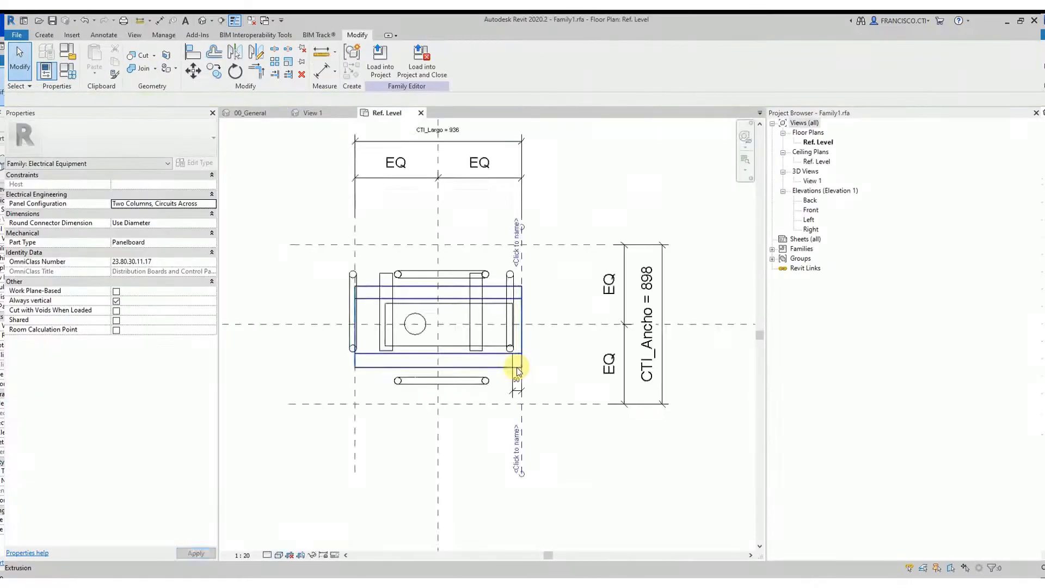
{"action": "key", "text": "ctrl+Tab"}
{"action": "middle_click_drag", "start_coordinate": [543, 381], "coordinate": [601, 310], "text": "shift"}
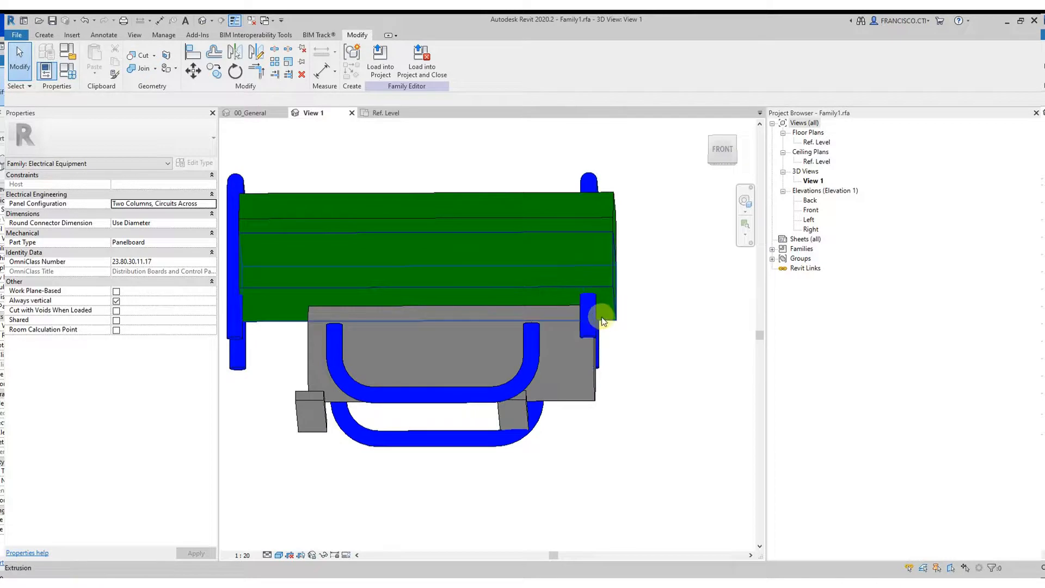
{"action": "middle_click_drag", "start_coordinate": [497, 317], "coordinate": [392, 330], "text": "shift"}
{"action": "left_click", "coordinate": [396, 352]}
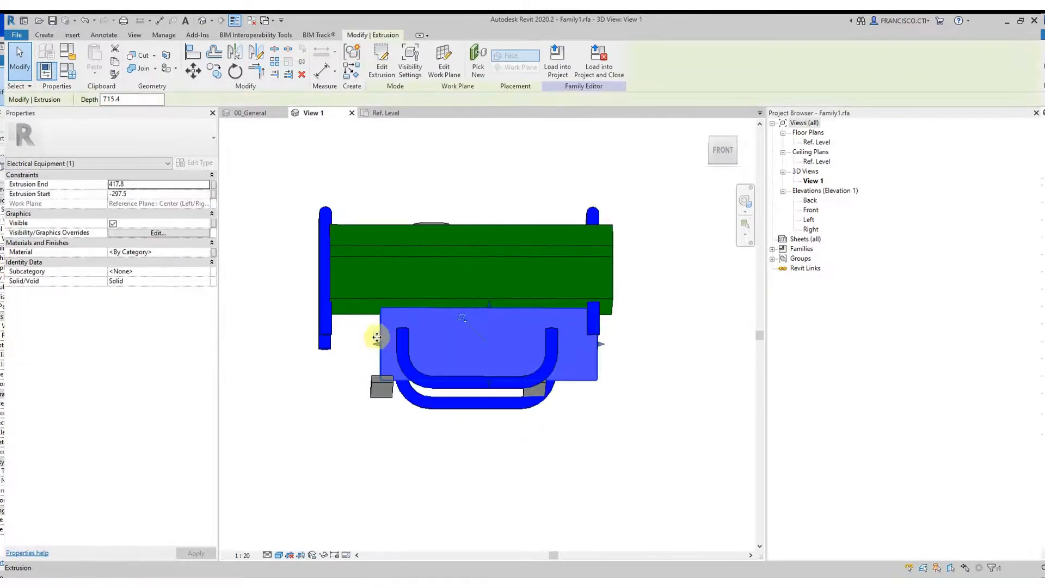
{"action": "scroll", "coordinate": [376, 344], "scroll_direction": "up", "scroll_amount": 1}
{"action": "scroll", "coordinate": [377, 345], "scroll_direction": "up", "scroll_amount": 1}
{"action": "scroll", "coordinate": [327, 314], "scroll_direction": "down", "scroll_amount": 4}
{"action": "middle_click_drag", "start_coordinate": [457, 315], "coordinate": [464, 371], "text": "shift"}
{"action": "key", "text": "ctrl+Tab"}
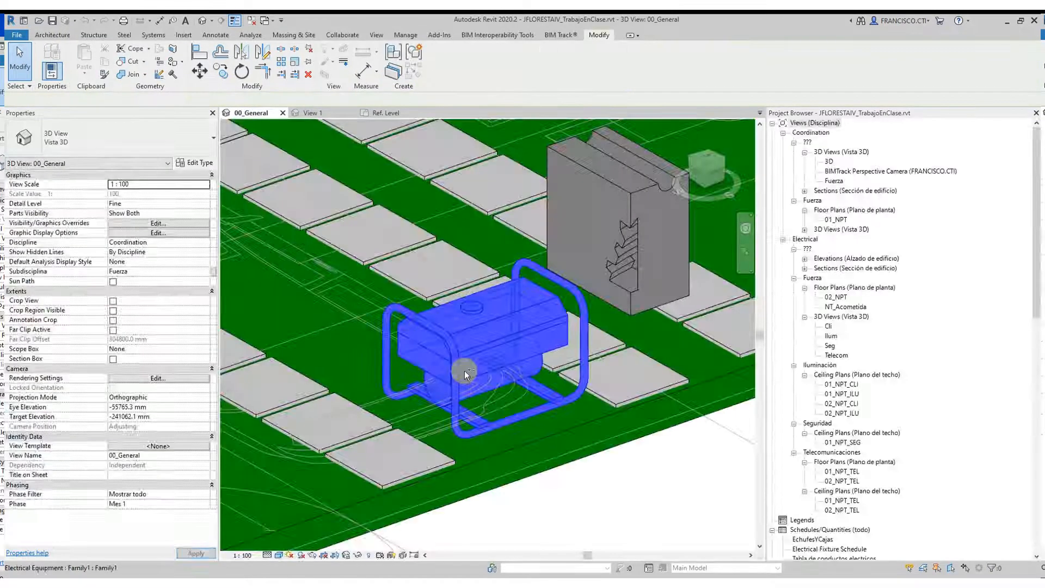
In the Ref. Level plan, dimension the gap between the left reference plane and the tank's left end, placing it above the generator
{"action": "key", "text": "ctrl+Tab"}
{"action": "scroll", "coordinate": [469, 348], "scroll_direction": "up", "scroll_amount": 3}
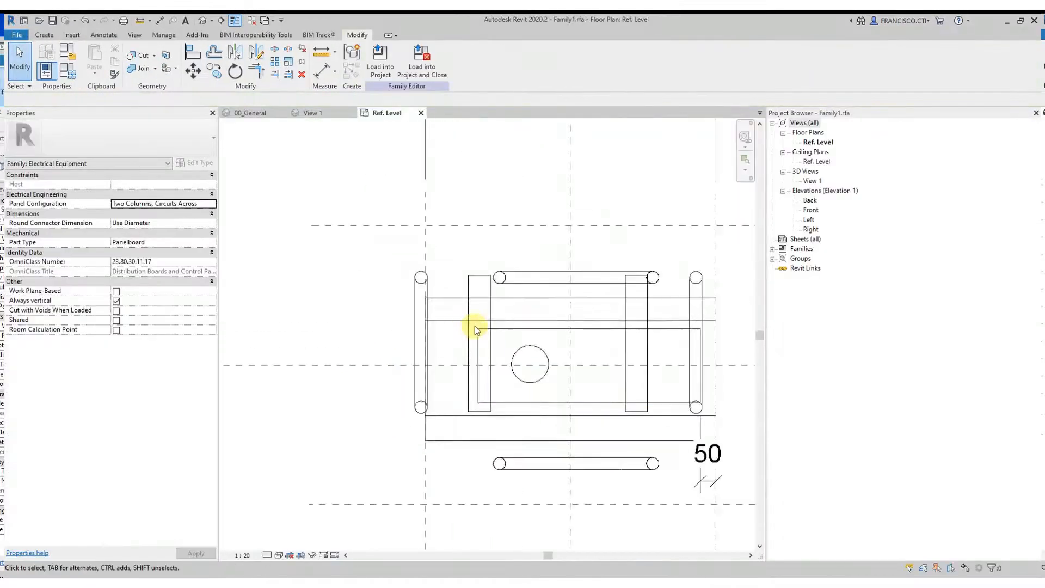
{"action": "key", "text": "i"}
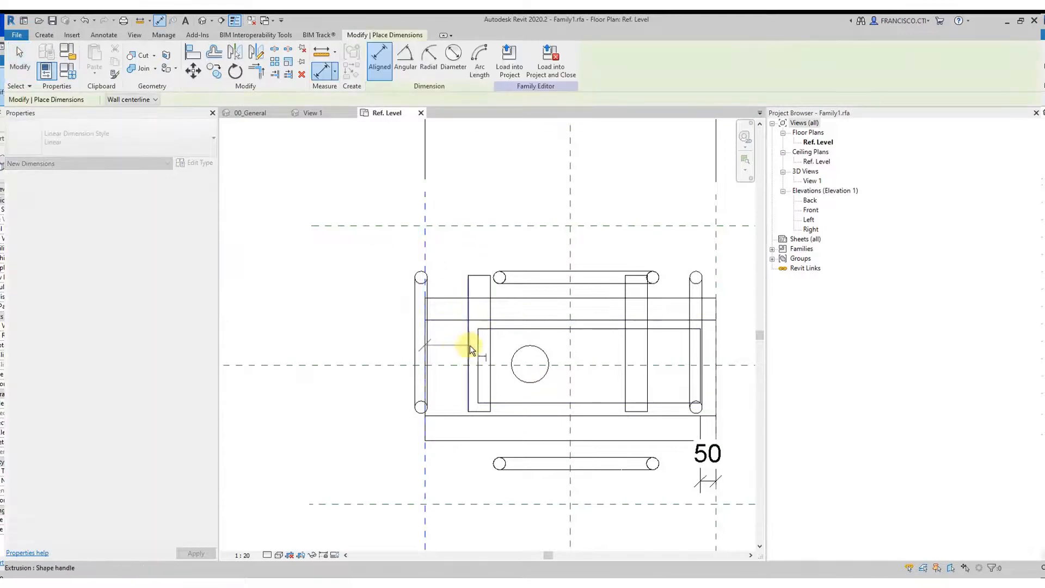
{"action": "left_click", "coordinate": [480, 346]}
{"action": "left_click", "coordinate": [525, 203]}
{"action": "key", "text": "Escape"}
{"action": "key", "text": "Escape"}
Stretch the tank's left end to about 100 mm from the left reference plane and lock that dimension
{"action": "left_click", "coordinate": [479, 345]}
{"action": "left_click_drag", "start_coordinate": [477, 368], "coordinate": [470, 368]}
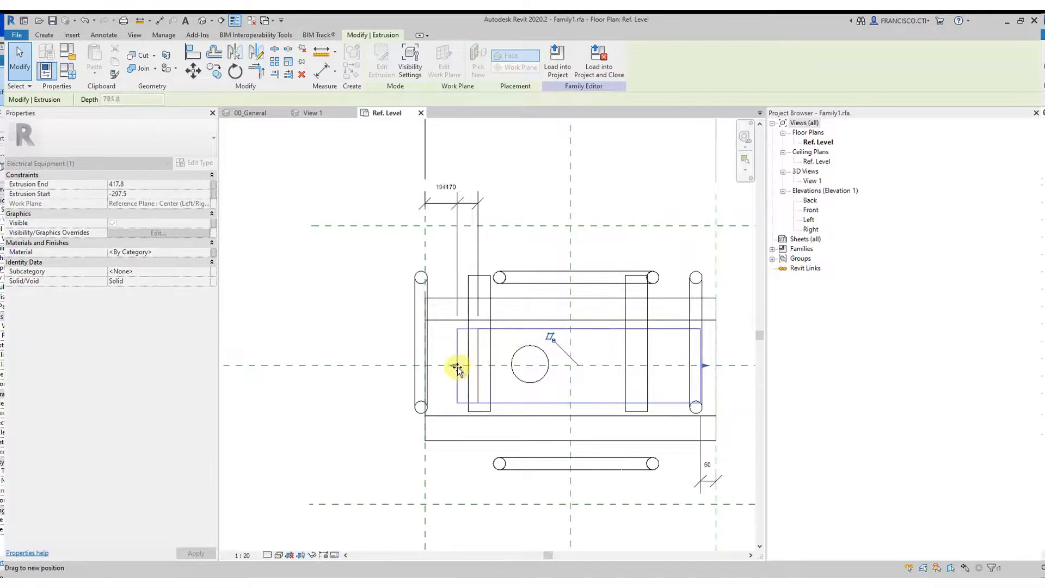
{"action": "left_click_drag", "start_coordinate": [456, 368], "coordinate": [456, 365]}
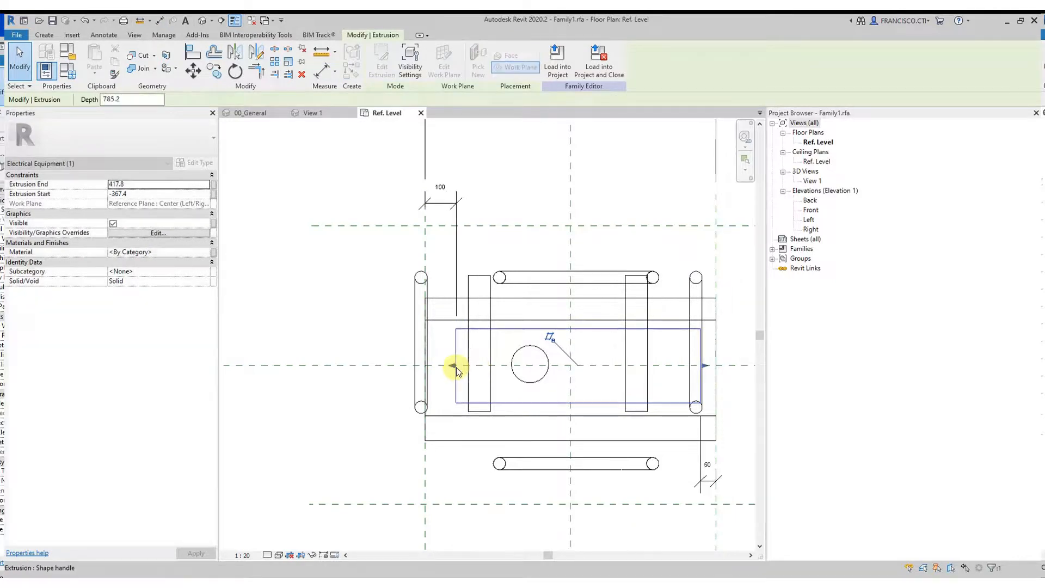
{"action": "left_click", "coordinate": [459, 212]}
{"action": "scroll", "coordinate": [468, 204], "scroll_direction": "down", "scroll_amount": 3}
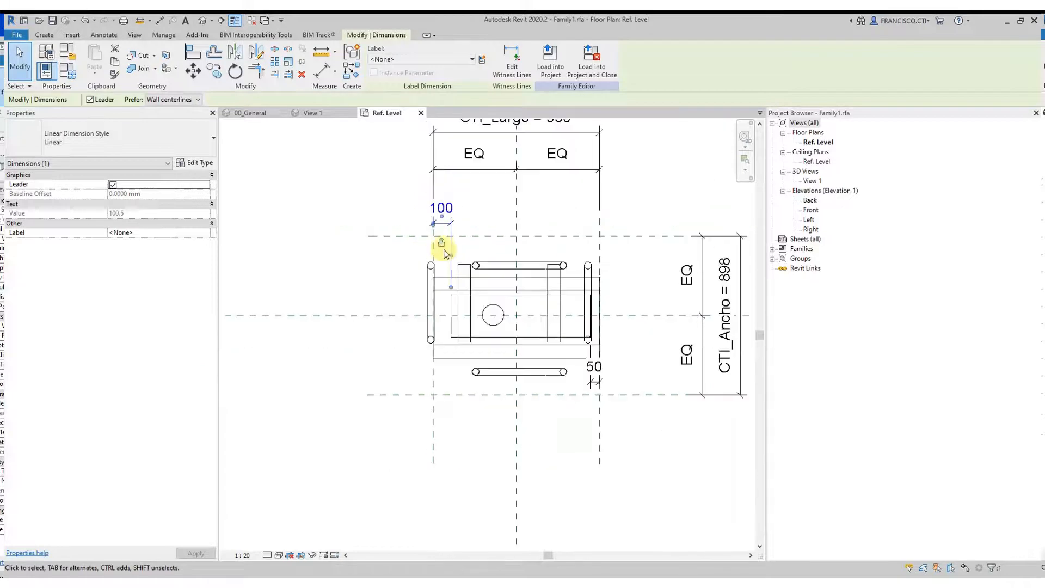
{"action": "left_click", "coordinate": [470, 202]}
{"action": "left_click", "coordinate": [443, 225]}
{"action": "scroll", "coordinate": [441, 239], "scroll_direction": "up", "scroll_amount": 2}
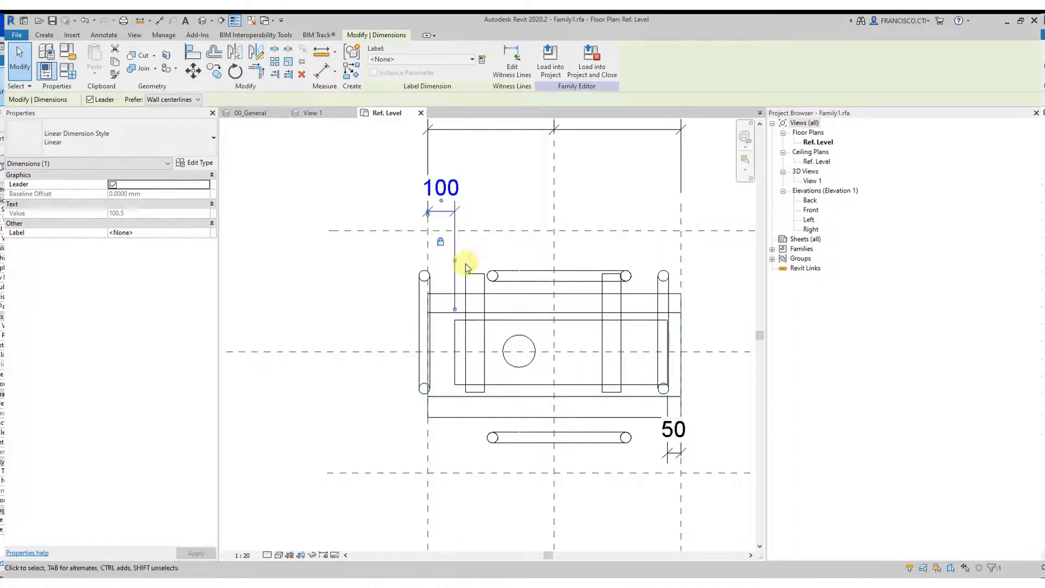
Examine the tank's offsets from the side reference planes in plan and the resulting generator in the 3D view
{"action": "left_click", "coordinate": [427, 251]}
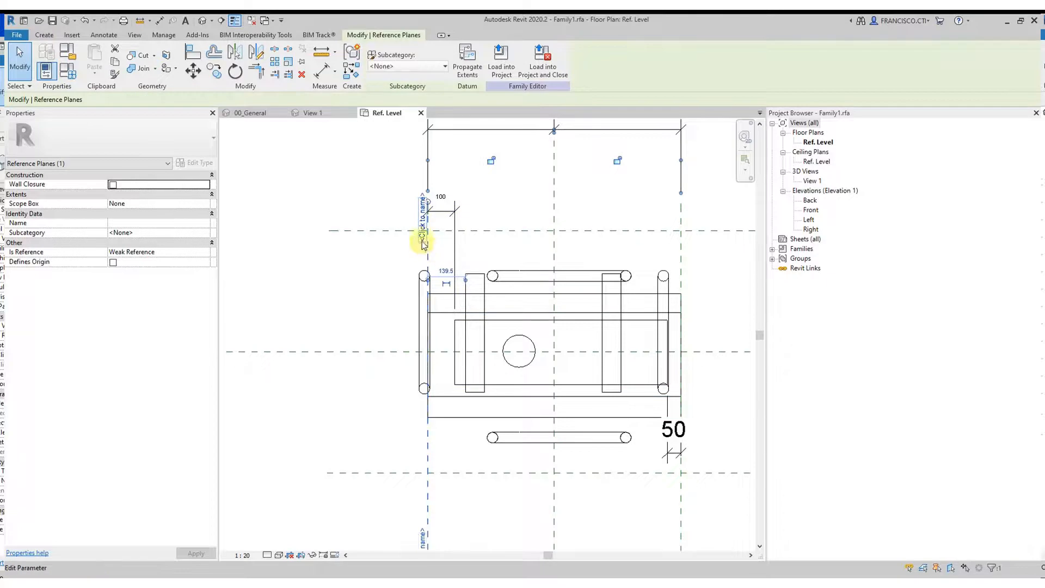
{"action": "middle_click_drag", "start_coordinate": [426, 408], "coordinate": [401, 443]}
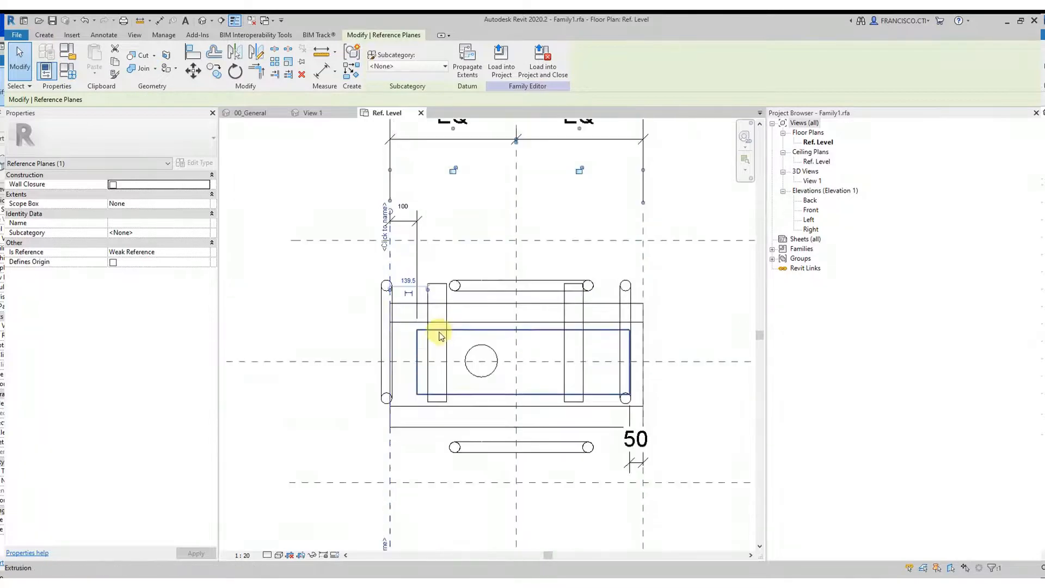
{"action": "left_click", "coordinate": [439, 205]}
{"action": "scroll", "coordinate": [492, 314], "scroll_direction": "down", "scroll_amount": 2}
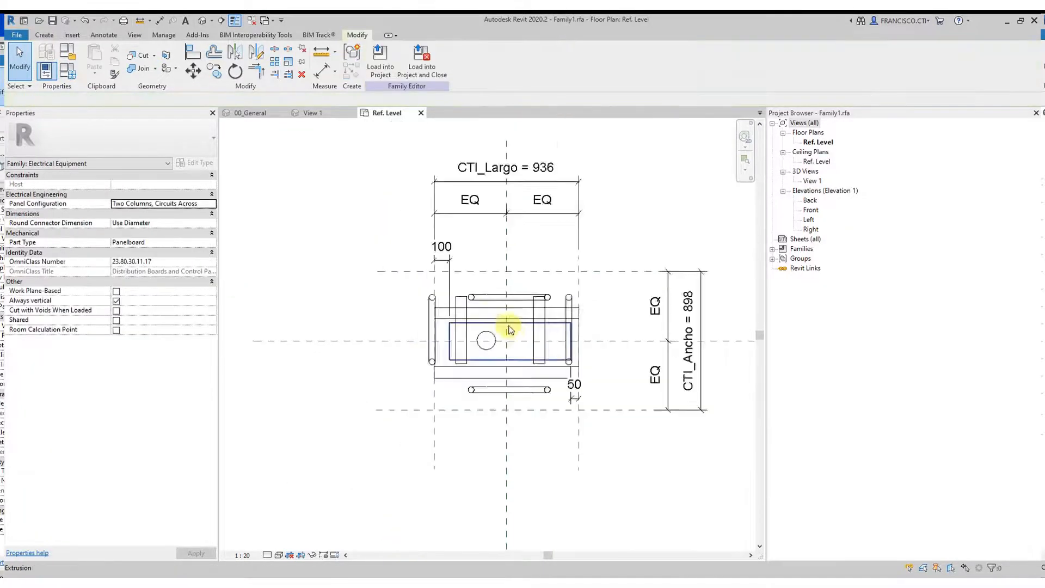
{"action": "scroll", "coordinate": [500, 327], "scroll_direction": "up", "scroll_amount": 3}
{"action": "middle_click_drag", "start_coordinate": [613, 345], "coordinate": [527, 348]}
{"action": "scroll", "coordinate": [527, 348], "scroll_direction": "down", "scroll_amount": 4}
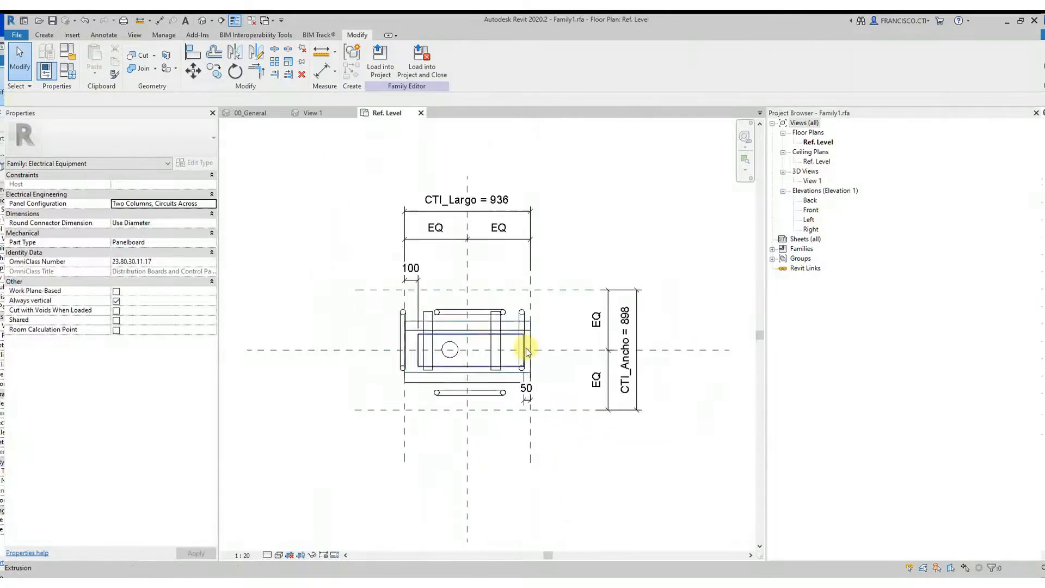
{"action": "key", "text": "ctrl+Tab"}
{"action": "key", "text": "ctrl+Tab"}
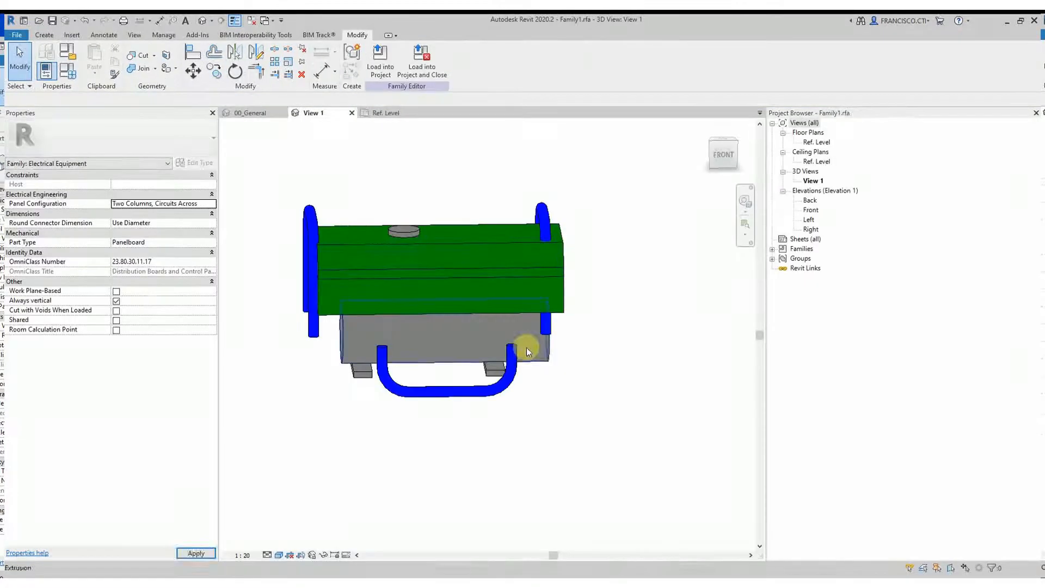
{"action": "middle_click_drag", "start_coordinate": [449, 346], "coordinate": [486, 375], "text": "shift"}
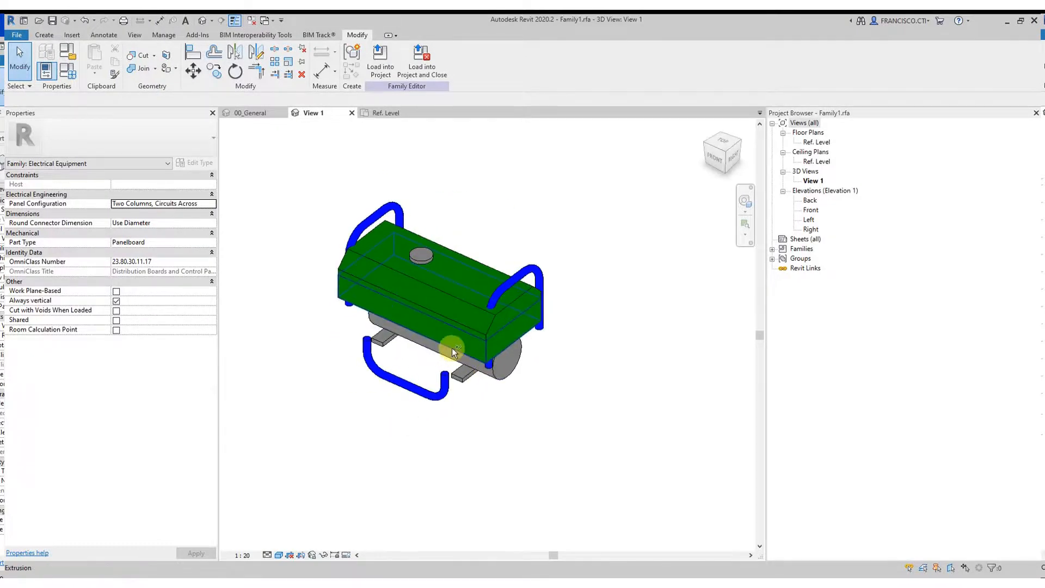
Move the upper reference plane inward in the Ref. Level plan and set CTI_Ancho to 550 mm
{"action": "key", "text": "ctrl+Tab"}
{"action": "key", "text": "ctrl+Tab"}
{"action": "scroll", "coordinate": [518, 338], "scroll_direction": "up", "scroll_amount": 3}
{"action": "left_click", "coordinate": [579, 240]}
{"action": "left_click_drag", "start_coordinate": [581, 260], "coordinate": [581, 266]}
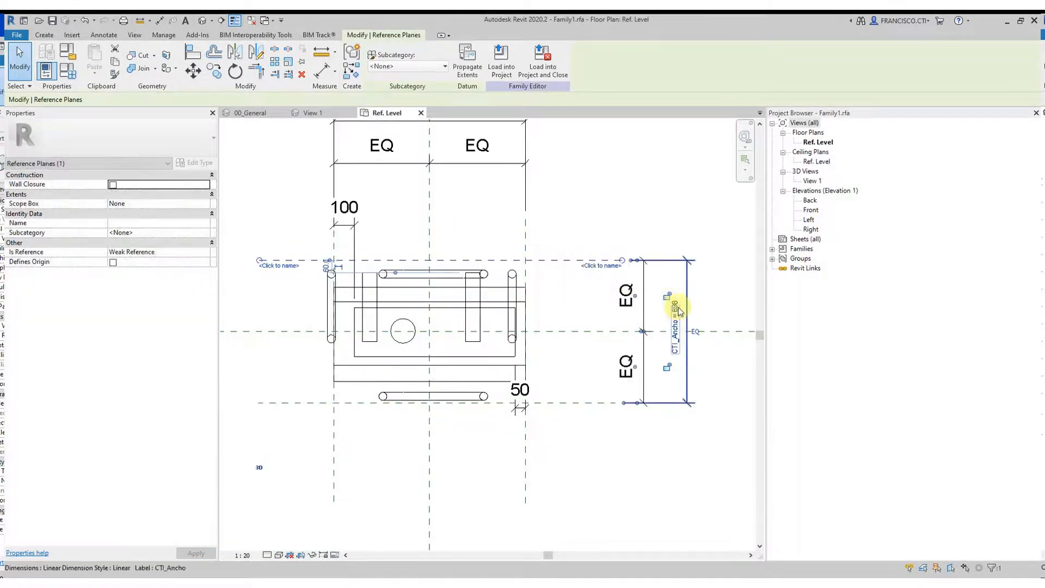
{"action": "left_click", "coordinate": [676, 322]}
{"action": "left_click", "coordinate": [679, 319]}
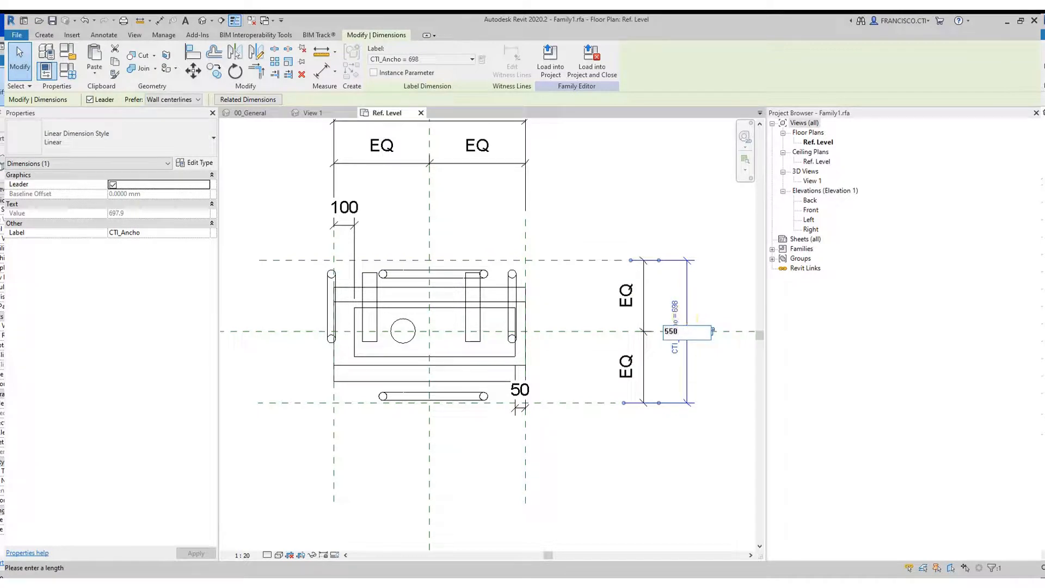
{"action": "key", "text": "Return"}
Select the canopy extrusion in plan and open the Left elevation to bring up its profile
{"action": "scroll", "coordinate": [370, 291], "scroll_direction": "up", "scroll_amount": 3}
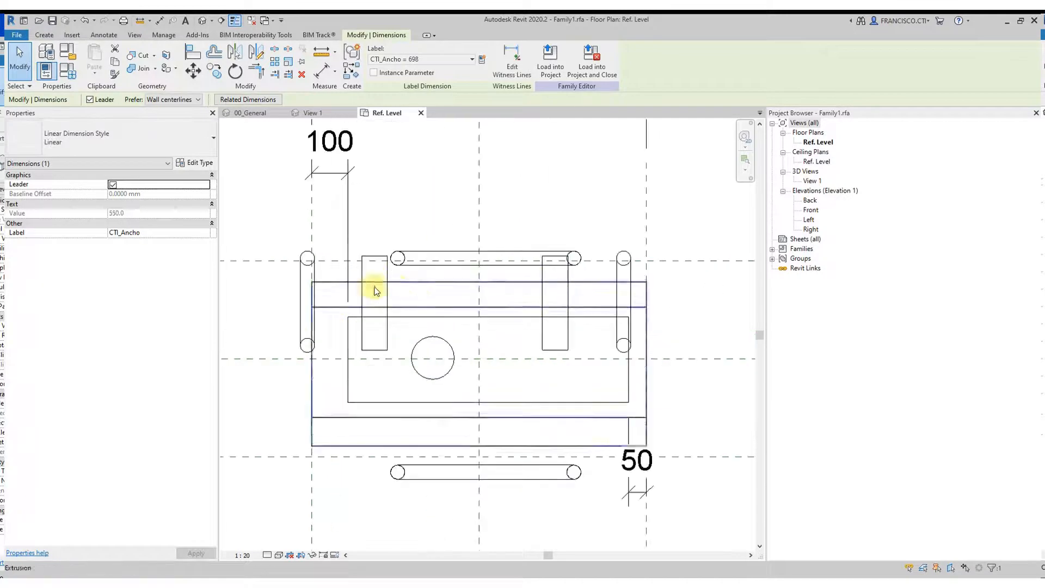
{"action": "left_click", "coordinate": [410, 280]}
{"action": "scroll", "coordinate": [411, 280], "scroll_direction": "down", "scroll_amount": 2}
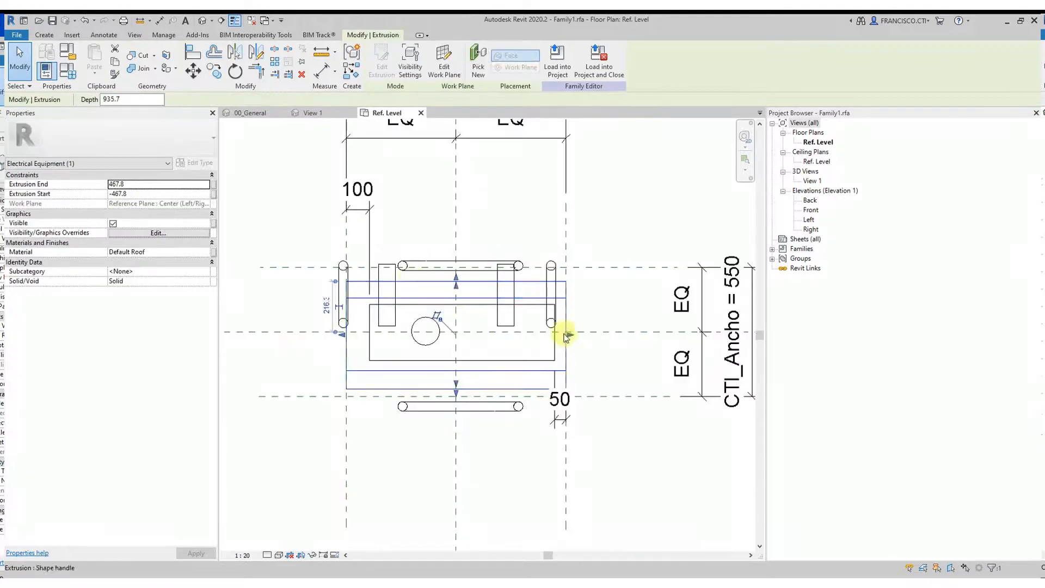
{"action": "scroll", "coordinate": [529, 321], "scroll_direction": "down", "scroll_amount": 2}
{"action": "middle_click_drag", "start_coordinate": [576, 320], "coordinate": [527, 345]}
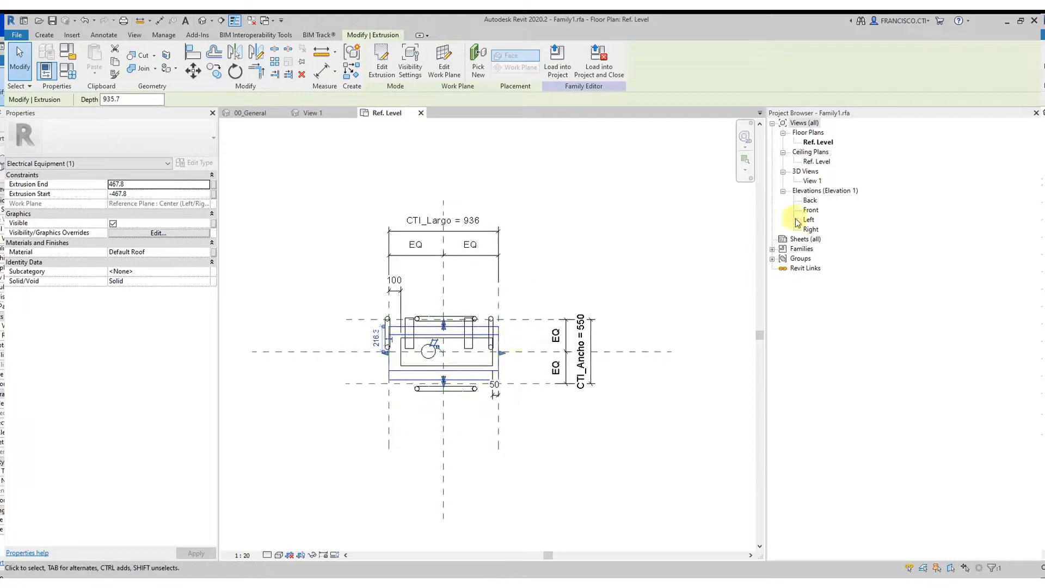
{"action": "double_click", "coordinate": [809, 219]}
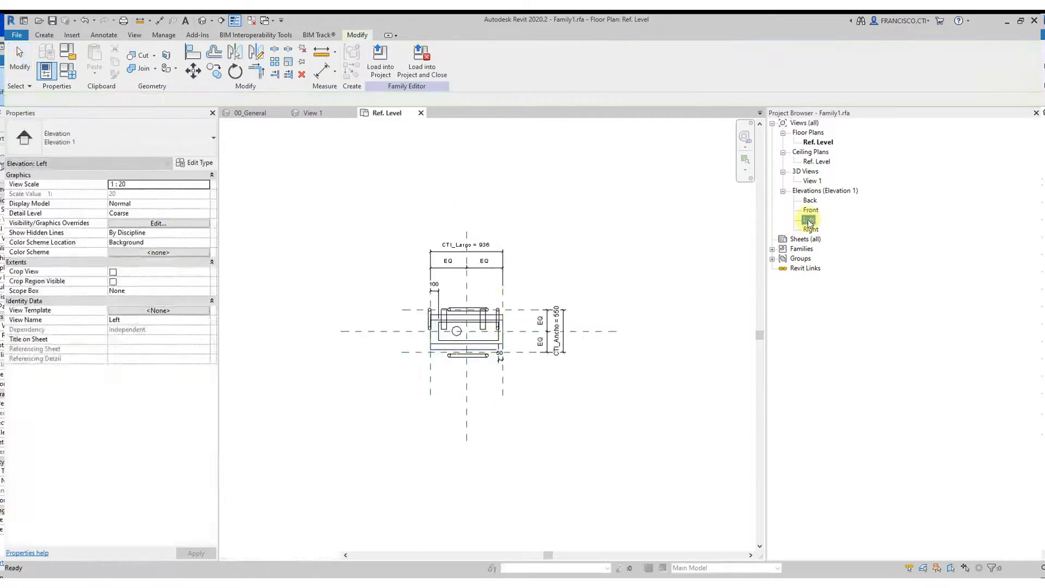
{"action": "middle_click_drag", "start_coordinate": [652, 230], "coordinate": [463, 400]}
{"action": "scroll", "coordinate": [472, 342], "scroll_direction": "up", "scroll_amount": 12}
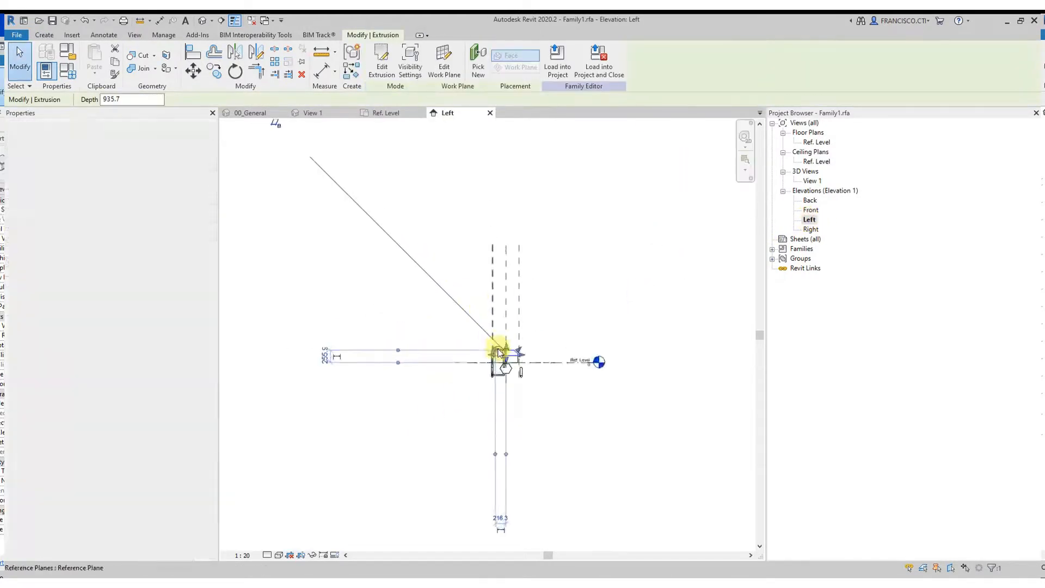
{"action": "scroll", "coordinate": [528, 375], "scroll_direction": "up", "scroll_amount": 4}
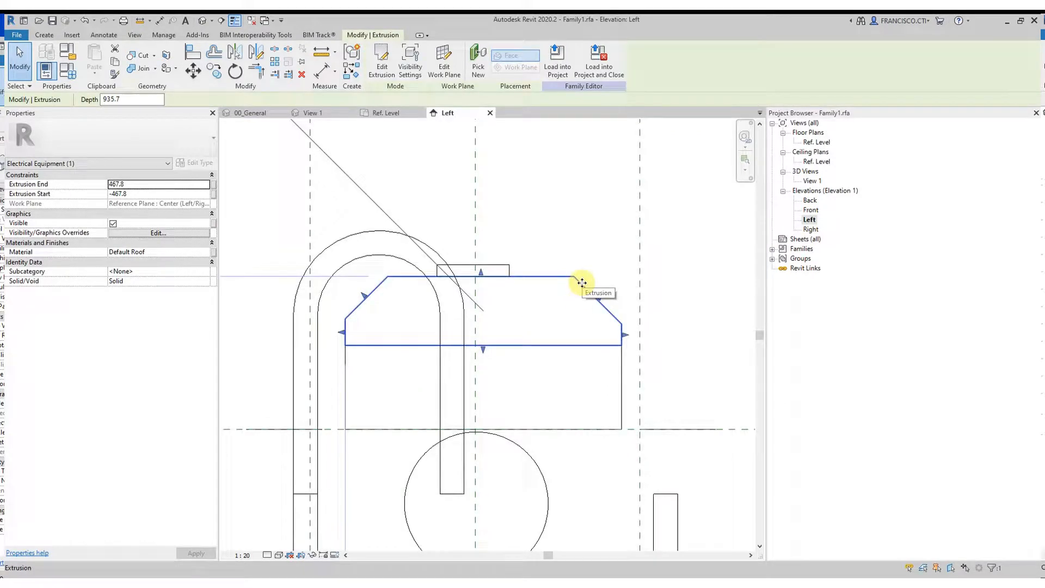
Try to pull the right side of the canopy profile inward in the Left elevation
{"action": "left_click_drag", "start_coordinate": [626, 333], "coordinate": [584, 327]}
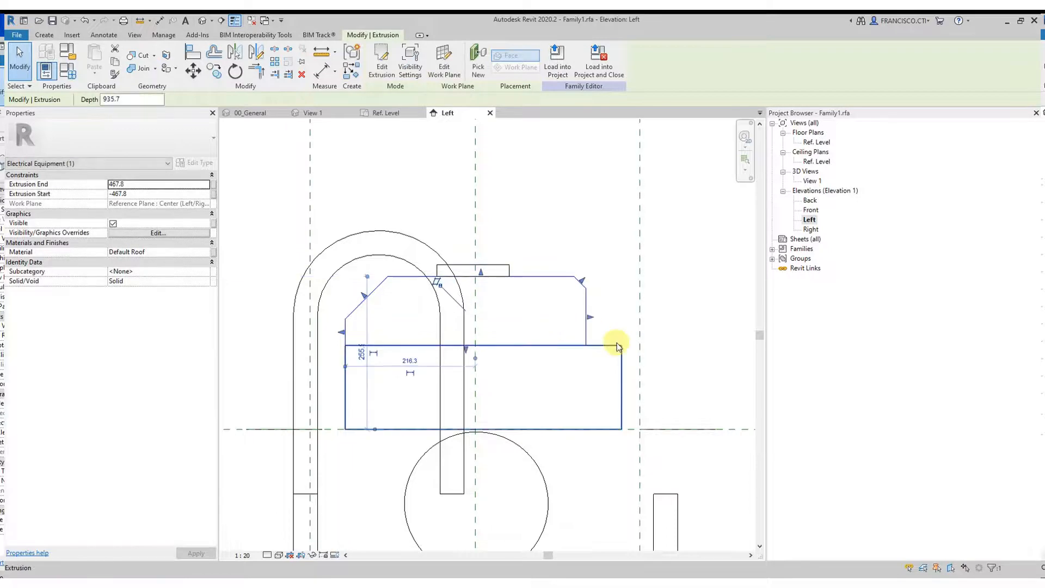
{"action": "left_click", "coordinate": [687, 336]}
Stretch both ends of the lower box extrusion to the outer vertical reference planes in the Left elevation
{"action": "scroll", "coordinate": [514, 325], "scroll_direction": "down", "scroll_amount": 2}
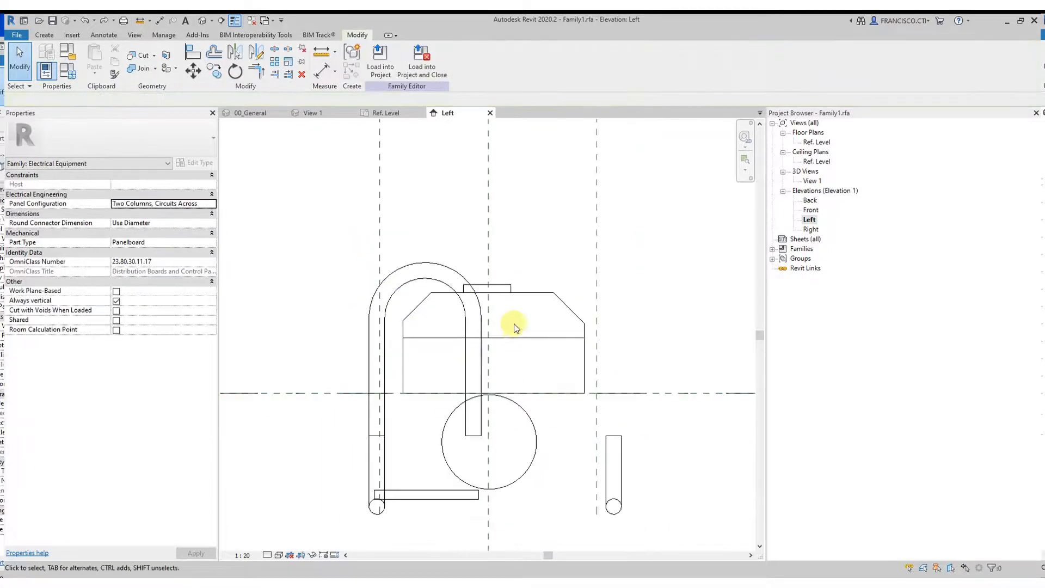
{"action": "left_click", "coordinate": [581, 357]}
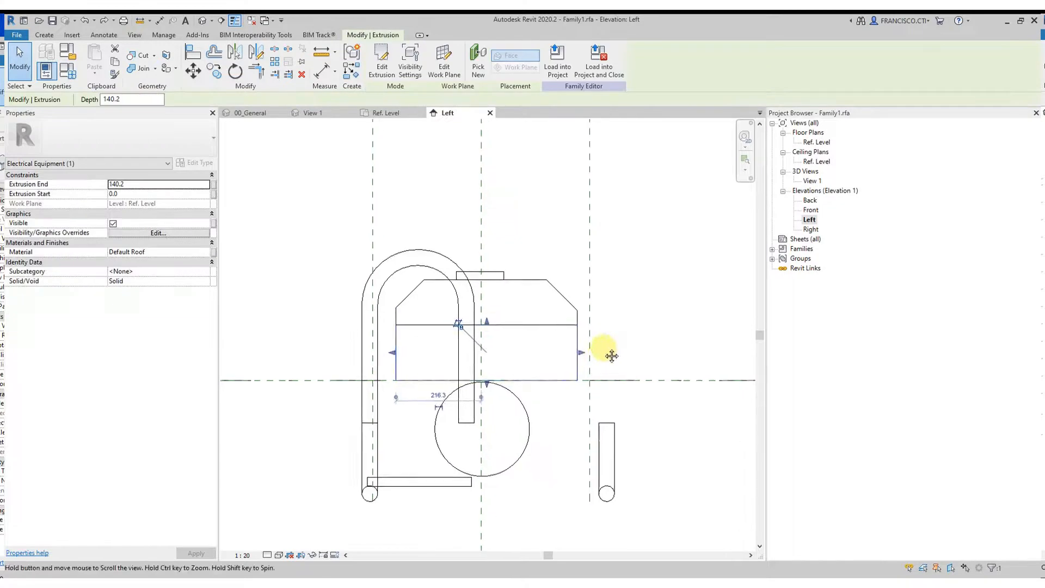
{"action": "scroll", "coordinate": [585, 354], "scroll_direction": "up", "scroll_amount": 2}
{"action": "left_click_drag", "start_coordinate": [576, 355], "coordinate": [587, 355]}
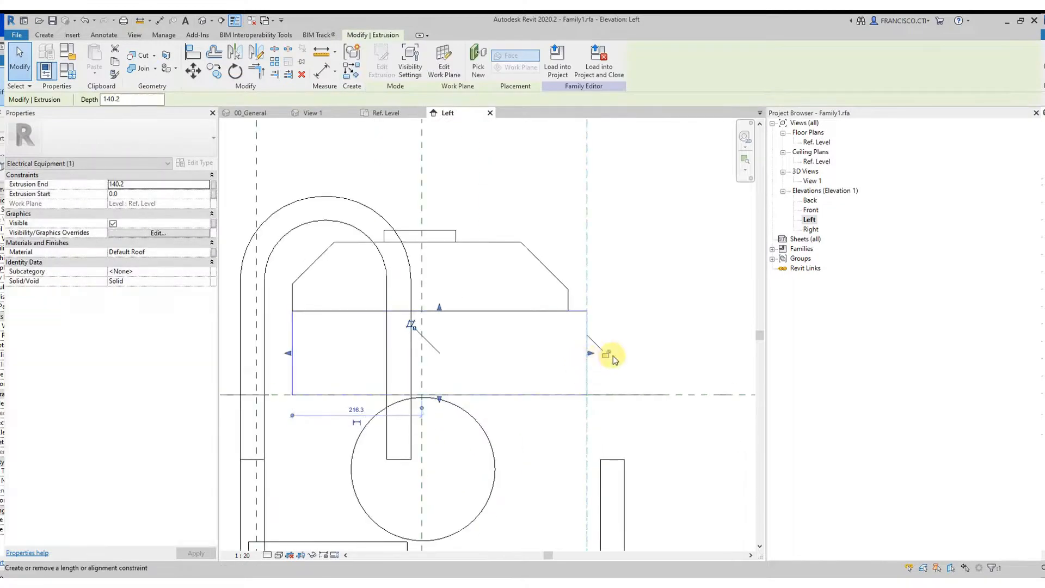
{"action": "middle_click_drag", "start_coordinate": [337, 365], "coordinate": [430, 367]}
{"action": "left_click_drag", "start_coordinate": [381, 356], "coordinate": [346, 356]}
Edit the canopy sketch, try moving its left vertical edge inward, and dimension that edge's height
{"action": "double_click", "coordinate": [393, 277]}
{"action": "mouse_move", "coordinate": [387, 300]}
{"action": "left_mouse_down"}
{"action": "mouse_move", "coordinate": [351, 305]}
{"action": "mouse_move", "coordinate": [396, 305]}
{"action": "left_mouse_up"}
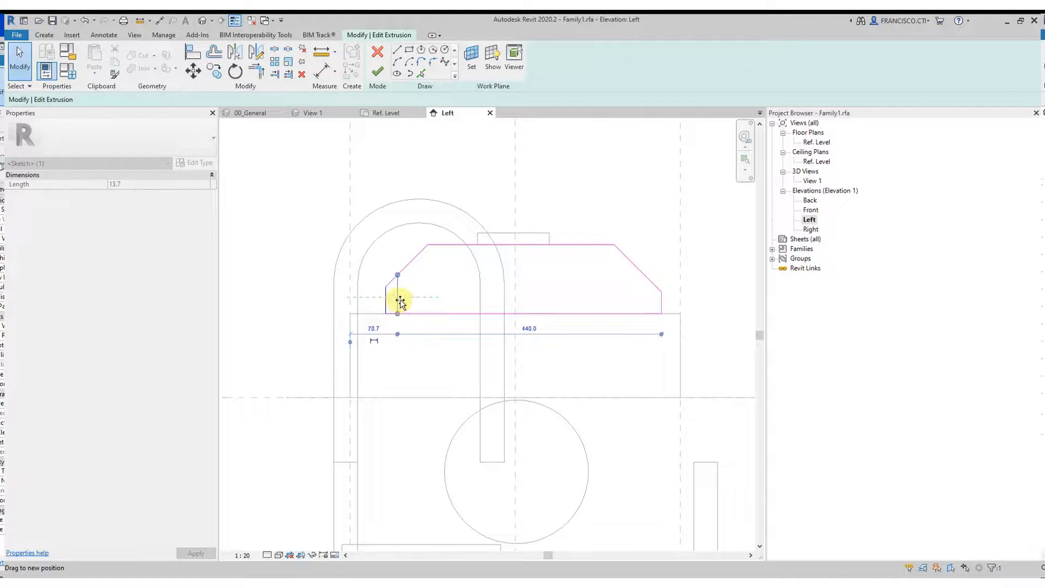
{"action": "left_click", "coordinate": [407, 287]}
{"action": "key", "text": "d"}
{"action": "key", "text": "i"}
{"action": "left_click", "coordinate": [428, 315]}
{"action": "left_click", "coordinate": [398, 276]}
{"action": "left_click", "coordinate": [572, 290]}
{"action": "key", "text": "Escape"}
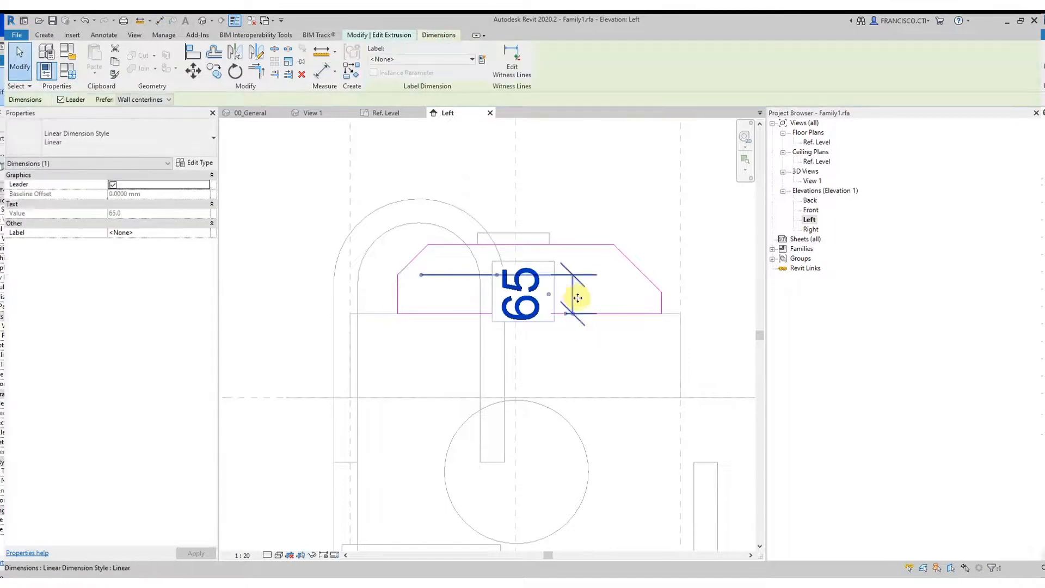
Try flexing the canopy's left vertical edge against its height dimension, and remove that dimension from the sketch
{"action": "scroll", "coordinate": [468, 309], "scroll_direction": "down", "scroll_amount": 4}
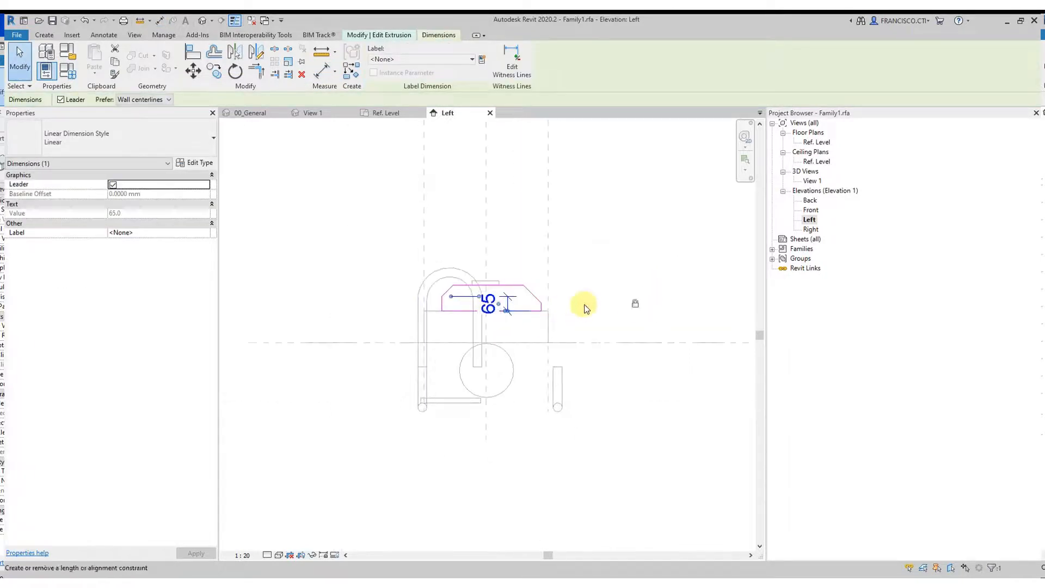
{"action": "scroll", "coordinate": [391, 318], "scroll_direction": "up", "scroll_amount": 2}
{"action": "key", "text": "Escape"}
{"action": "mouse_move", "coordinate": [466, 299]}
{"action": "left_mouse_down"}
{"action": "mouse_move", "coordinate": [441, 301]}
{"action": "mouse_move", "coordinate": [472, 300]}
{"action": "left_mouse_up"}
{"action": "key", "text": "Escape"}
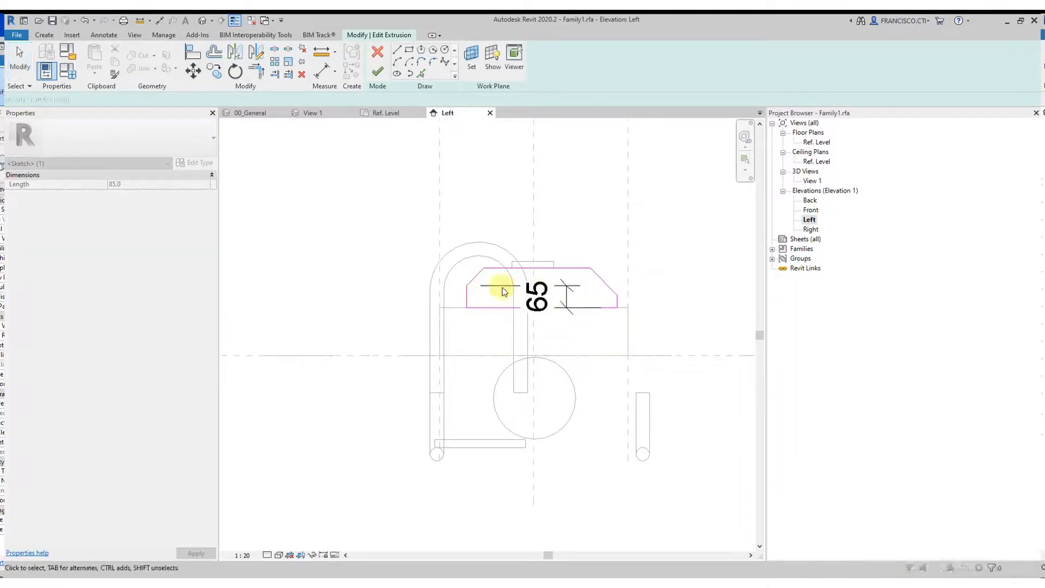
{"action": "left_click", "coordinate": [546, 295]}
{"action": "key", "text": "Escape"}
{"action": "scroll", "coordinate": [544, 291], "scroll_direction": "up", "scroll_amount": 3}
{"action": "middle_click_drag", "start_coordinate": [511, 292], "coordinate": [444, 307]}
{"action": "scroll", "coordinate": [430, 299], "scroll_direction": "down", "scroll_amount": 2}
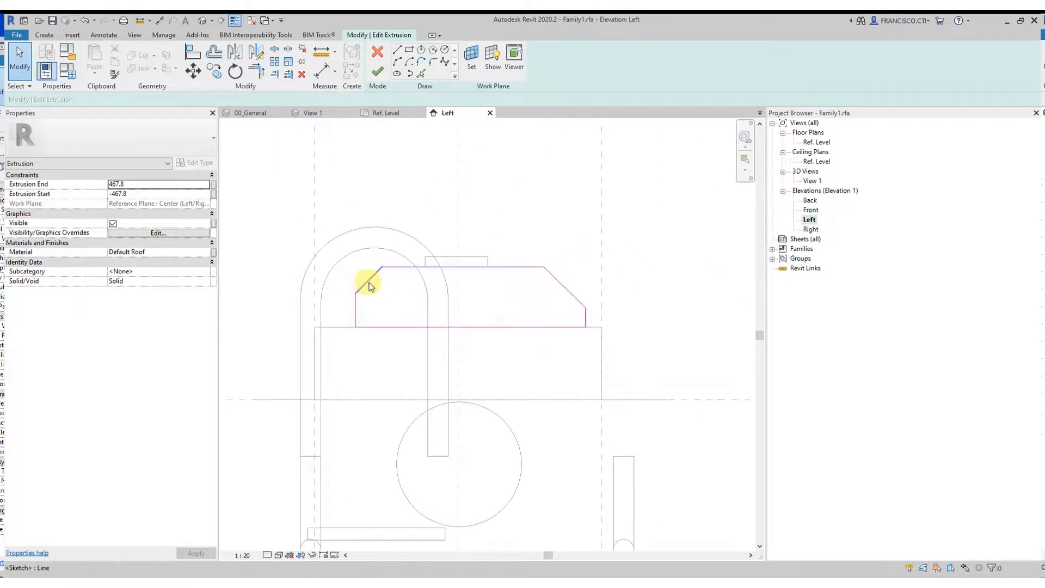
Select the canopy sketch's left edge and chamfer for inspection, and move the right chamfer line outward
{"action": "left_click_drag", "start_coordinate": [335, 211], "coordinate": [412, 452]}
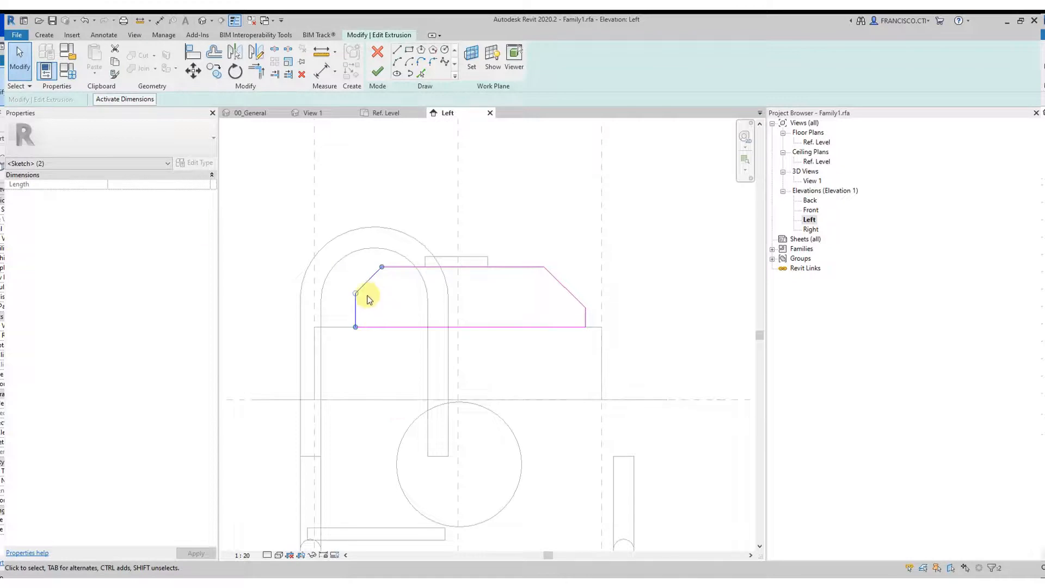
{"action": "middle_click_drag", "start_coordinate": [369, 298], "coordinate": [376, 322]}
{"action": "scroll", "coordinate": [368, 313], "scroll_direction": "up", "scroll_amount": 3}
{"action": "key", "text": "Escape"}
{"action": "scroll", "coordinate": [369, 314], "scroll_direction": "down", "scroll_amount": 2}
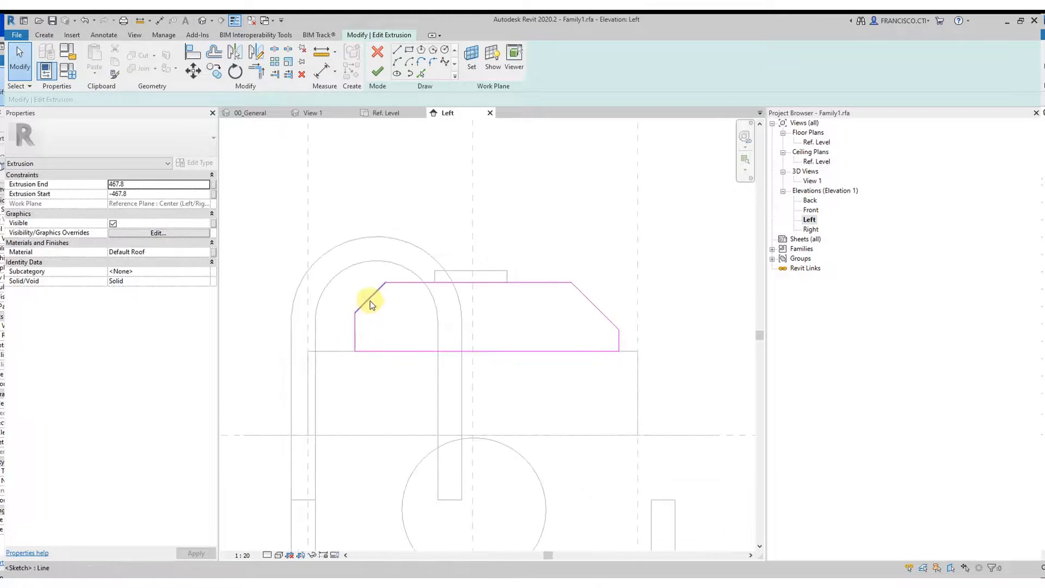
{"action": "middle_click_drag", "start_coordinate": [423, 323], "coordinate": [417, 313]}
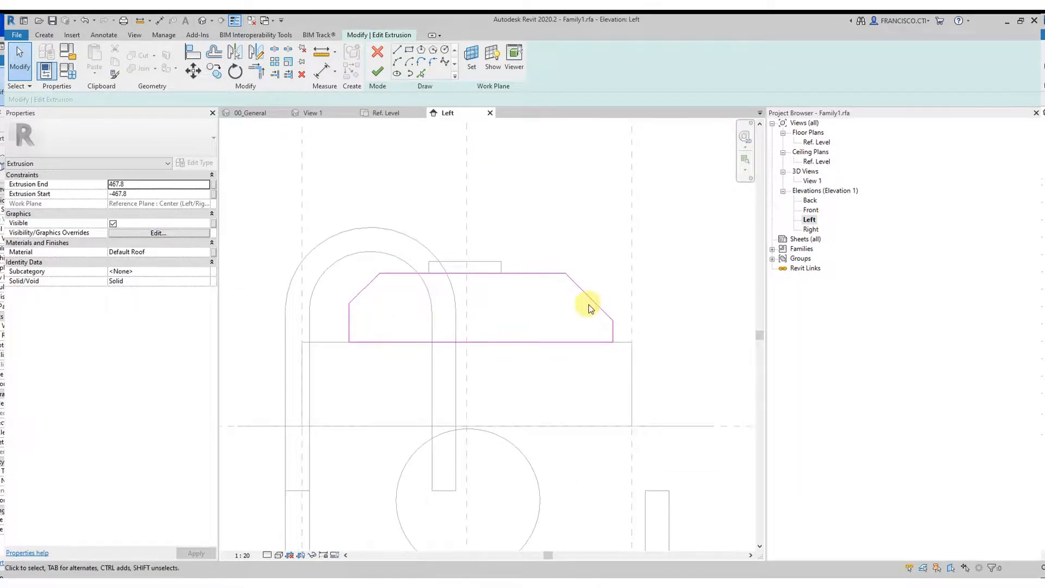
{"action": "left_click_drag", "start_coordinate": [599, 304], "coordinate": [606, 298]}
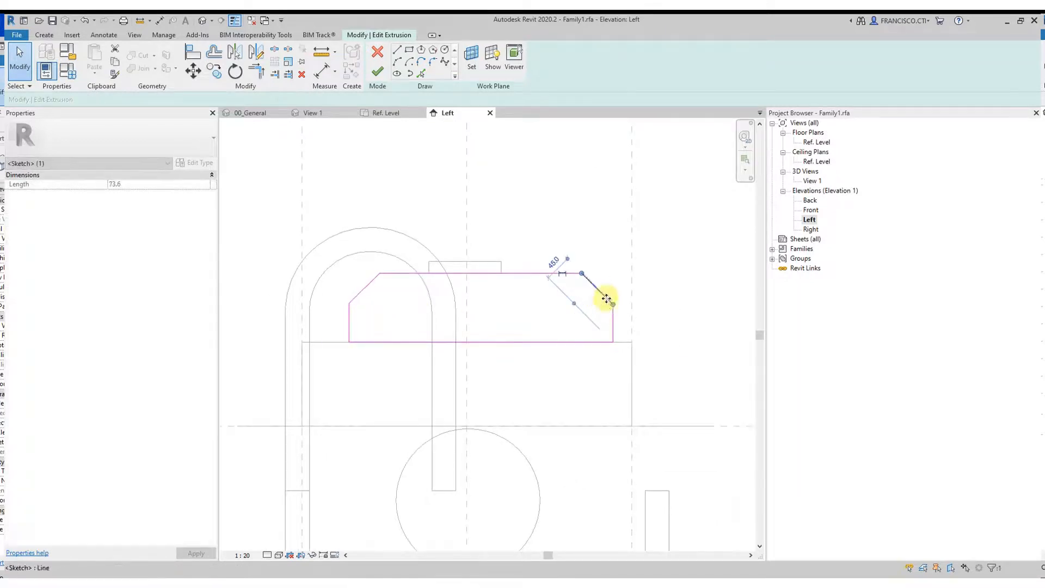
{"action": "scroll", "coordinate": [312, 286], "scroll_direction": "up", "scroll_amount": 3}
{"action": "key", "text": "Escape"}
Add an aligned dimension between the endpoints of the canopy's left chamfer and lock it
{"action": "middle_click_drag", "start_coordinate": [389, 287], "coordinate": [390, 303]}
{"action": "key", "text": "d"}
{"action": "key", "text": "i"}
{"action": "left_click", "coordinate": [371, 329]}
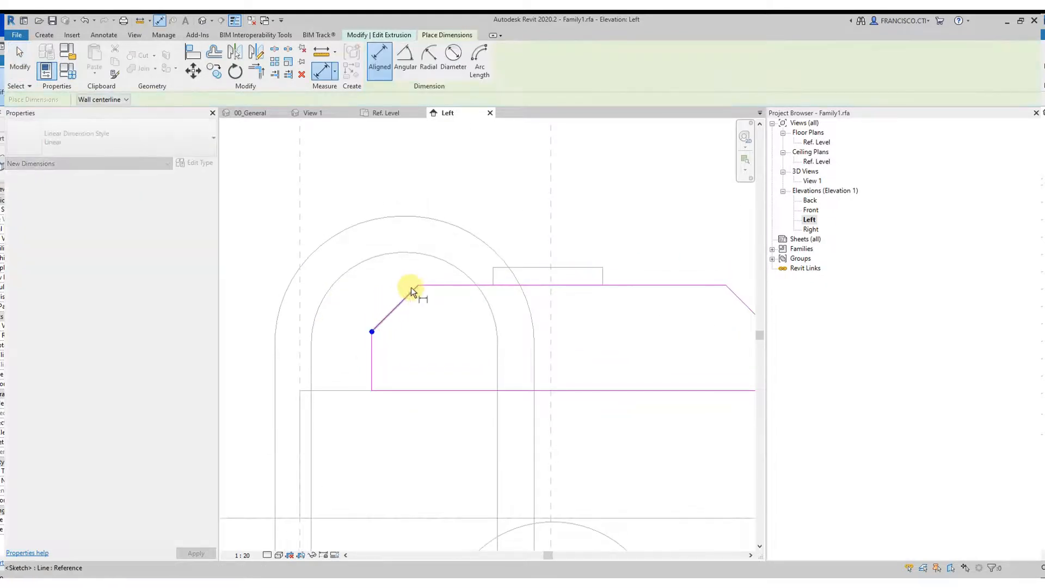
{"action": "left_click", "coordinate": [417, 285]}
{"action": "left_click", "coordinate": [406, 278]}
{"action": "scroll", "coordinate": [414, 289], "scroll_direction": "down", "scroll_amount": 5}
{"action": "key", "text": "Escape"}
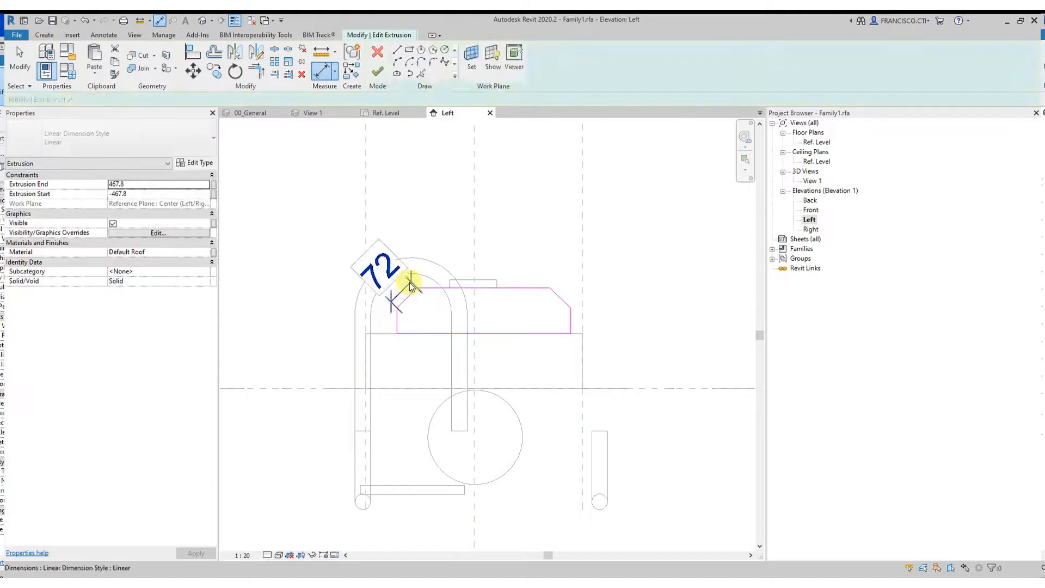
{"action": "left_click", "coordinate": [535, 424]}
{"action": "scroll", "coordinate": [459, 348], "scroll_direction": "up", "scroll_amount": 2}
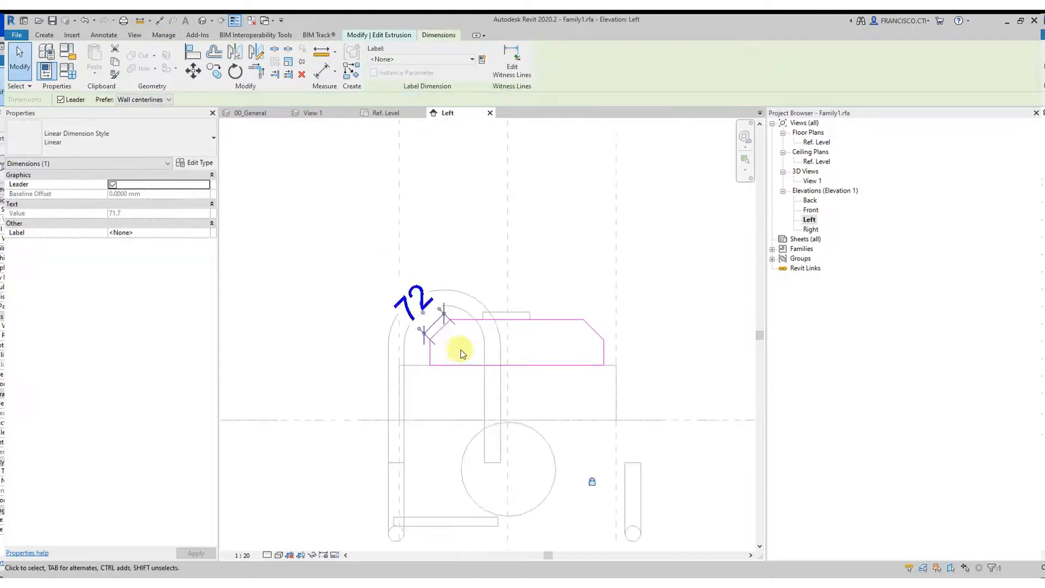
Try moving the canopy's left vertical edge inward to test the locked chamfer dimension
{"action": "left_click", "coordinate": [460, 351]}
{"action": "left_click", "coordinate": [430, 353]}
{"action": "mouse_move", "coordinate": [421, 355]}
{"action": "left_mouse_down"}
{"action": "mouse_move", "coordinate": [412, 351]}
{"action": "mouse_move", "coordinate": [490, 355]}
{"action": "mouse_move", "coordinate": [408, 351]}
{"action": "mouse_move", "coordinate": [420, 366]}
{"action": "mouse_move", "coordinate": [481, 365]}
{"action": "left_mouse_up"}
{"action": "scroll", "coordinate": [407, 359], "scroll_direction": "up", "scroll_amount": 5}
{"action": "scroll", "coordinate": [481, 365], "scroll_direction": "down", "scroll_amount": 5}
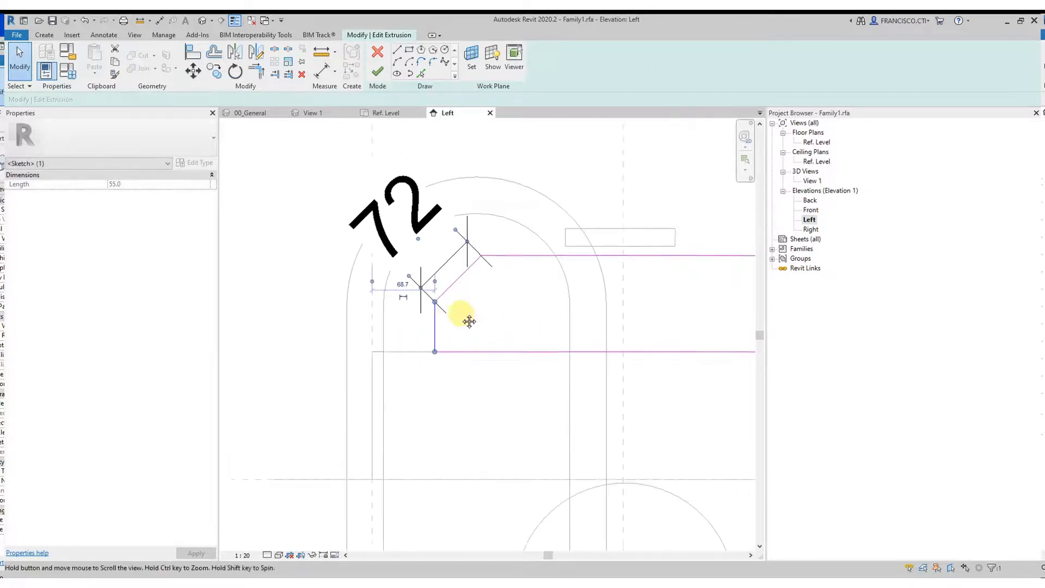
{"action": "mouse_move", "coordinate": [363, 317]}
{"action": "left_mouse_down"}
{"action": "mouse_move", "coordinate": [347, 318]}
{"action": "mouse_move", "coordinate": [391, 318]}
{"action": "left_mouse_up"}
{"action": "middle_click_drag", "start_coordinate": [555, 275], "coordinate": [489, 279]}
{"action": "left_click", "coordinate": [479, 276]}
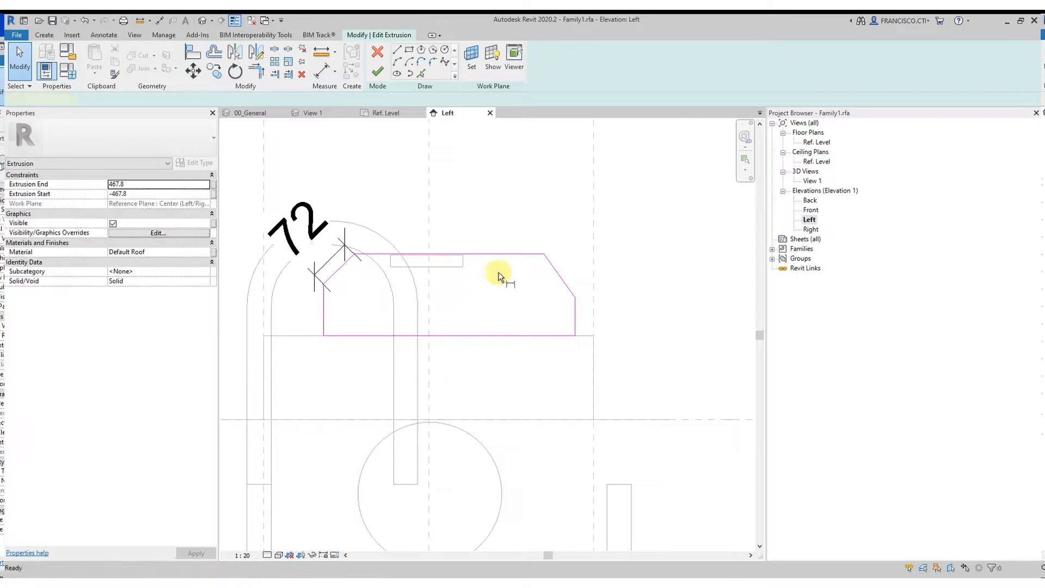
Try reshaping the canopy's right chamfer by shifting its upper endpoint inward
{"action": "key", "text": "d"}
{"action": "key", "text": "i"}
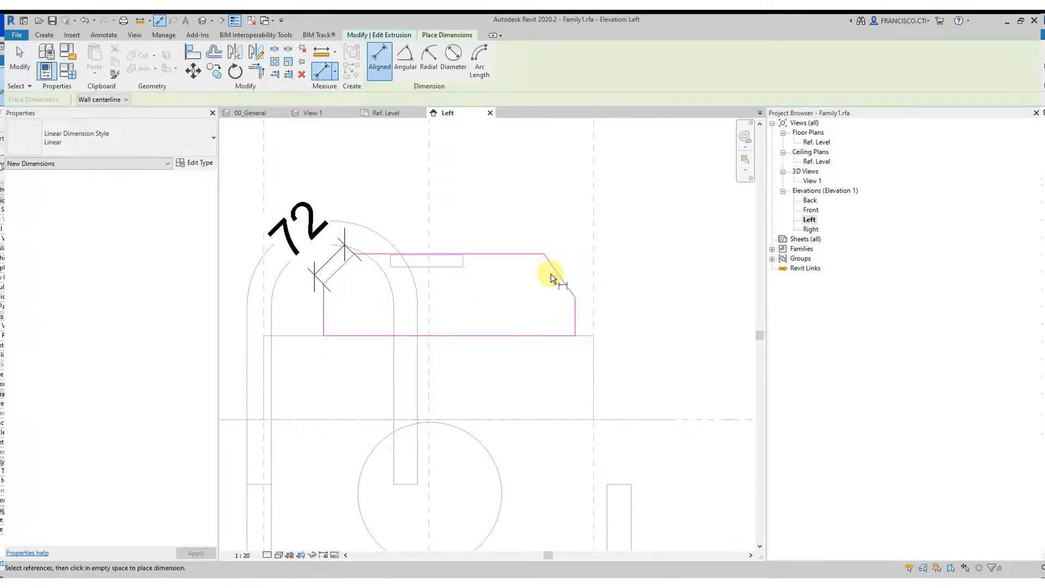
{"action": "key", "text": "Escape"}
{"action": "key", "text": "Tab"}
{"action": "left_click", "coordinate": [556, 270]}
{"action": "mouse_move", "coordinate": [545, 254]}
{"action": "left_mouse_down"}
{"action": "mouse_move", "coordinate": [520, 255]}
{"action": "mouse_move", "coordinate": [531, 254]}
{"action": "left_mouse_up"}
{"action": "key", "text": "Escape"}
Move the canopy's right chamfer outward and its right vertical edge onto the adjacent reference plane, and lock that alignment
{"action": "left_click", "coordinate": [575, 318]}
{"action": "left_click_drag", "start_coordinate": [575, 318], "coordinate": [597, 319]}
{"action": "key", "text": "Escape"}
{"action": "left_click_drag", "start_coordinate": [559, 283], "coordinate": [579, 276]}
{"action": "left_click", "coordinate": [599, 309]}
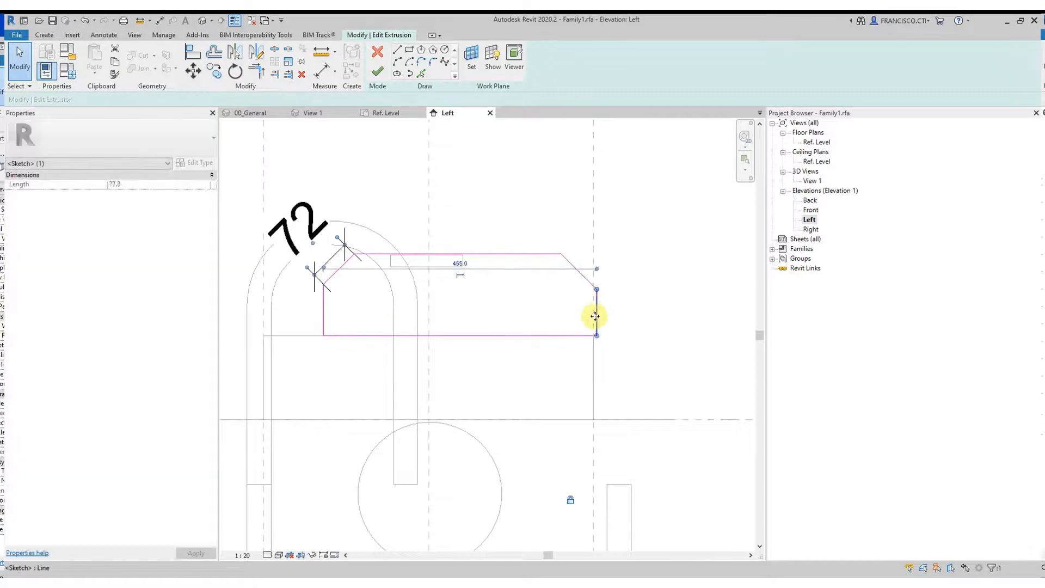
{"action": "left_click_drag", "start_coordinate": [595, 316], "coordinate": [594, 321]}
{"action": "left_click", "coordinate": [612, 316]}
{"action": "middle_click_drag", "start_coordinate": [555, 297], "coordinate": [556, 309]}
{"action": "key", "text": "Escape"}
Add an aligned dimension between the endpoints of the canopy's right chamfer and lock it
{"action": "left_click", "coordinate": [570, 284]}
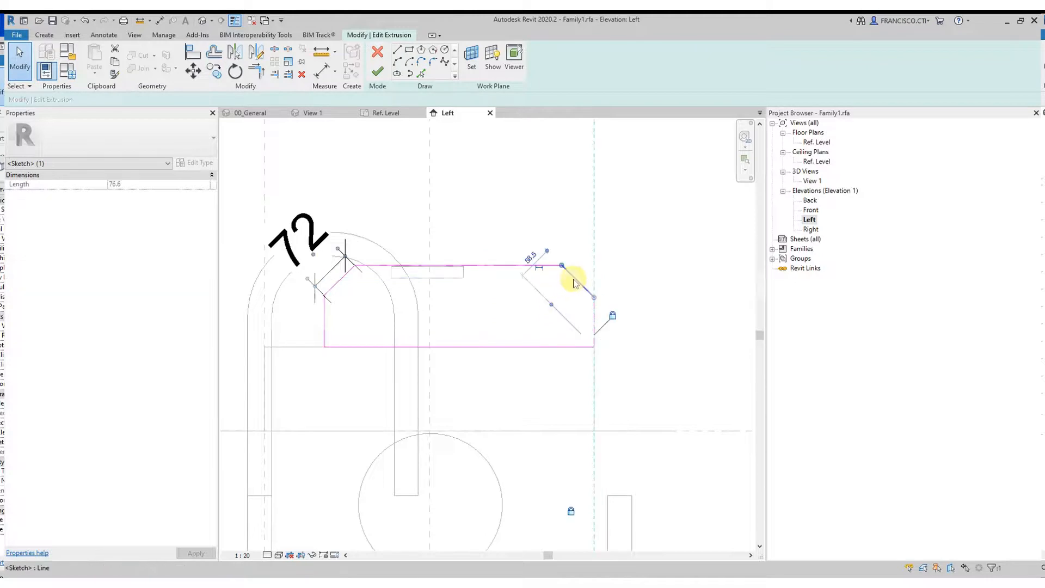
{"action": "key", "text": "i"}
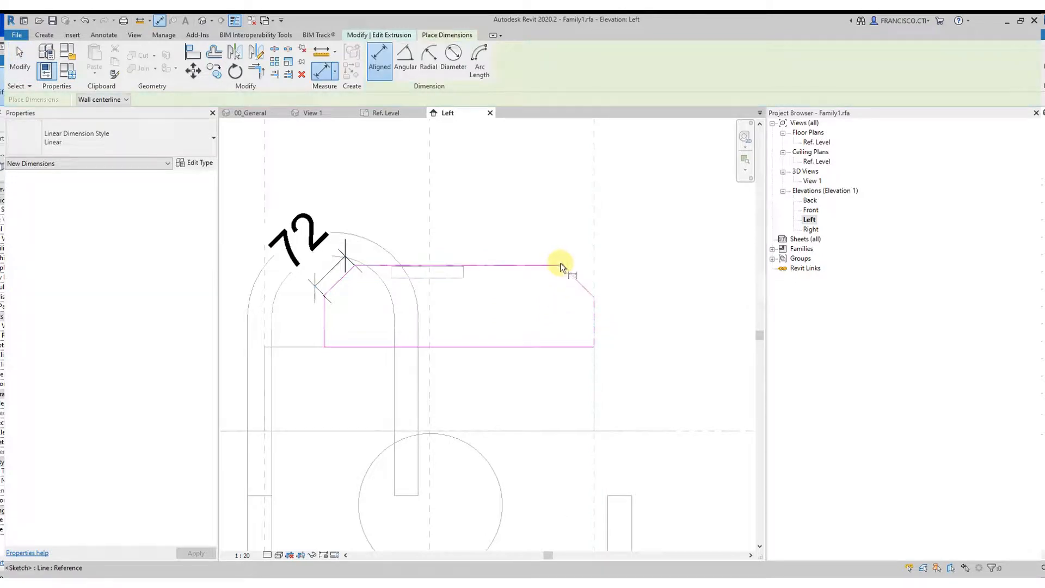
{"action": "left_click", "coordinate": [562, 266]}
{"action": "left_click", "coordinate": [594, 300]}
{"action": "left_click", "coordinate": [612, 283]}
{"action": "key", "text": "Escape"}
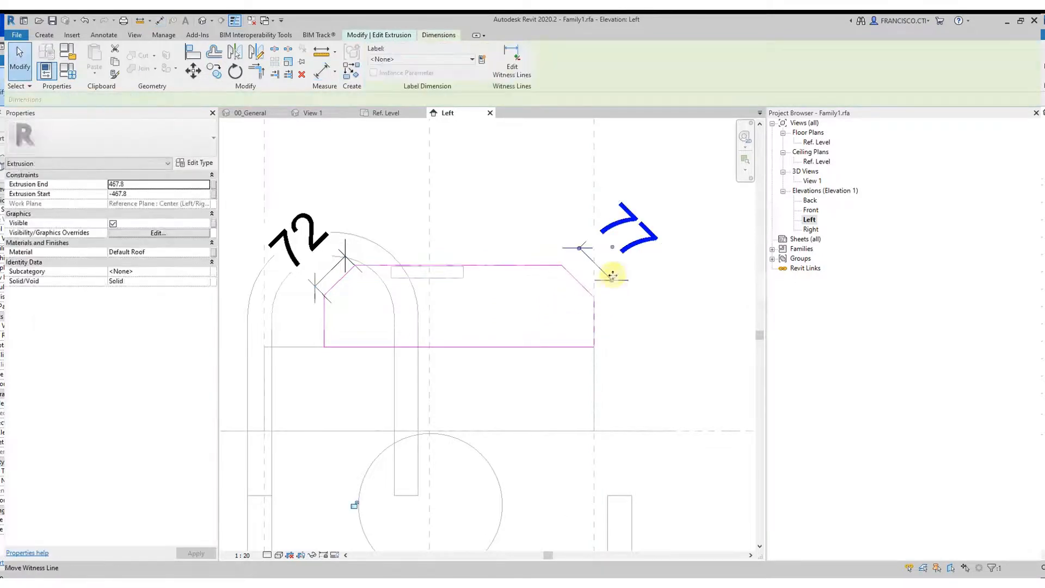
{"action": "scroll", "coordinate": [373, 400], "scroll_direction": "down", "scroll_amount": 3}
{"action": "scroll", "coordinate": [371, 397], "scroll_direction": "up", "scroll_amount": 2}
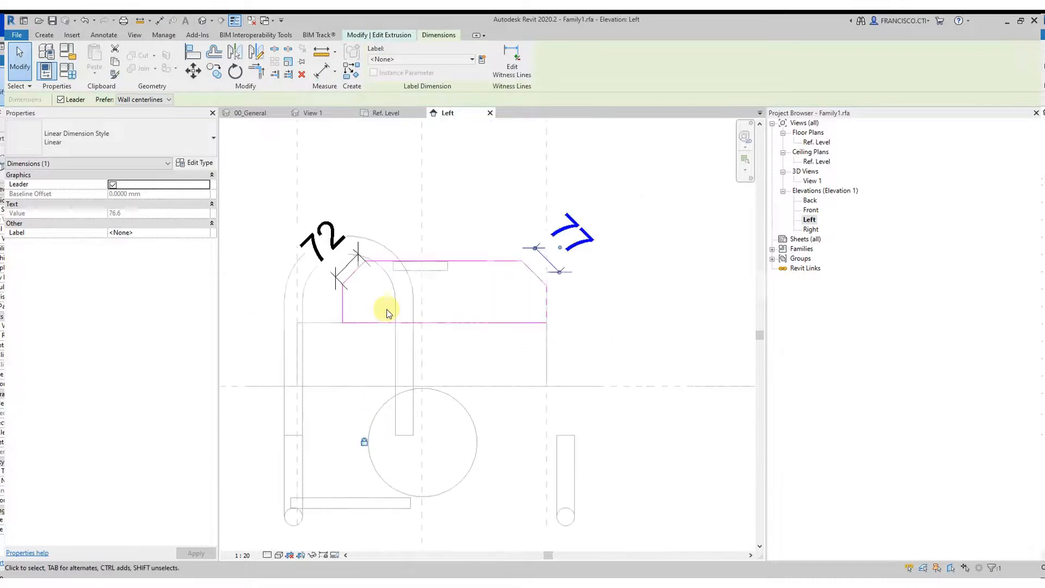
{"action": "left_click", "coordinate": [364, 308]}
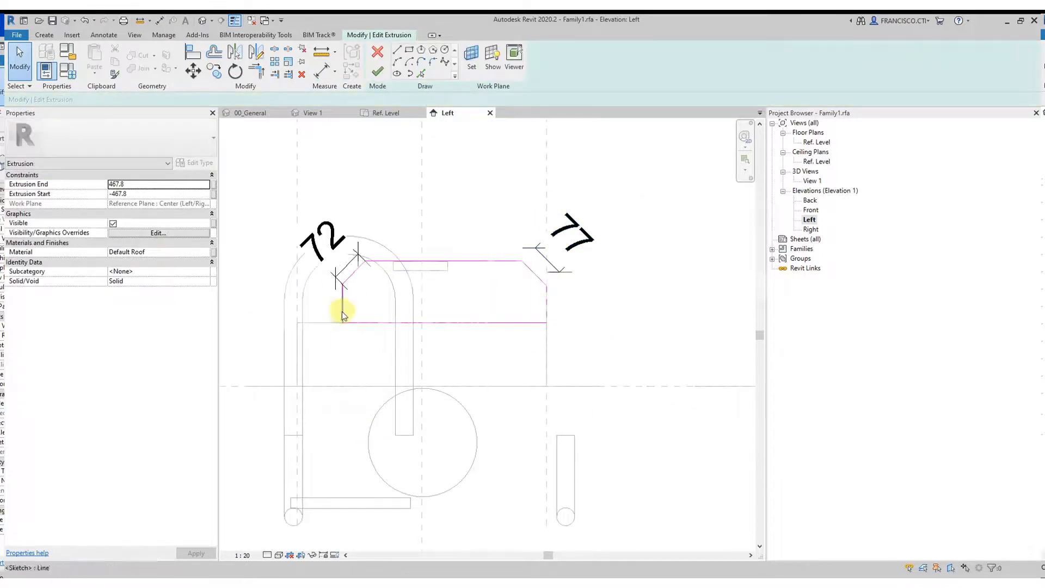
Try pulling the canopy's left vertical edge inward again, and discard all edits to the canopy sketch
{"action": "mouse_move", "coordinate": [342, 309]}
{"action": "left_mouse_down"}
{"action": "mouse_move", "coordinate": [327, 305]}
{"action": "mouse_move", "coordinate": [387, 306]}
{"action": "mouse_move", "coordinate": [361, 304]}
{"action": "mouse_move", "coordinate": [378, 303]}
{"action": "mouse_move", "coordinate": [395, 319]}
{"action": "left_mouse_up"}
{"action": "key", "text": "Escape"}
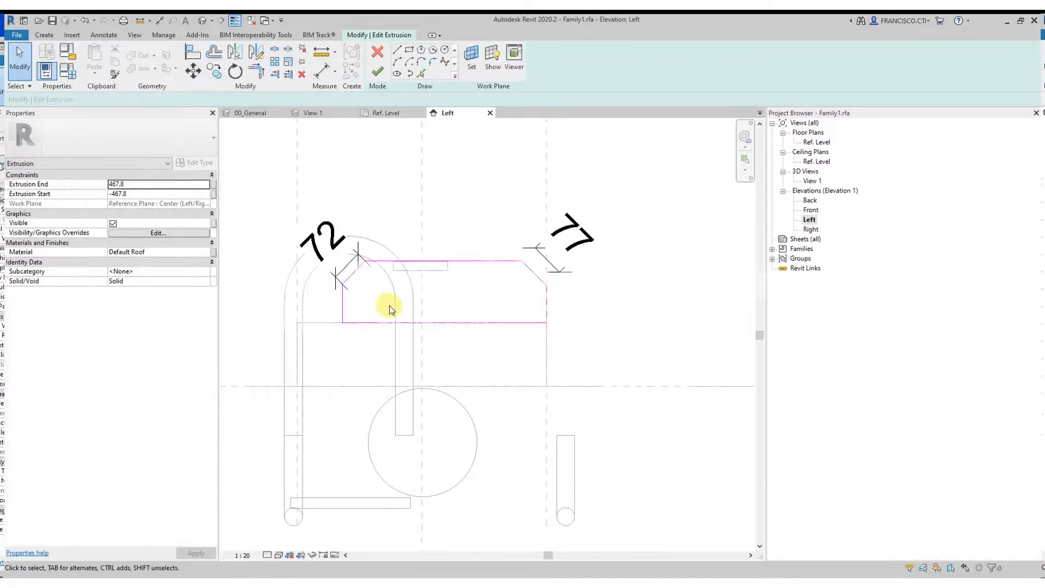
{"action": "left_click", "coordinate": [380, 60]}
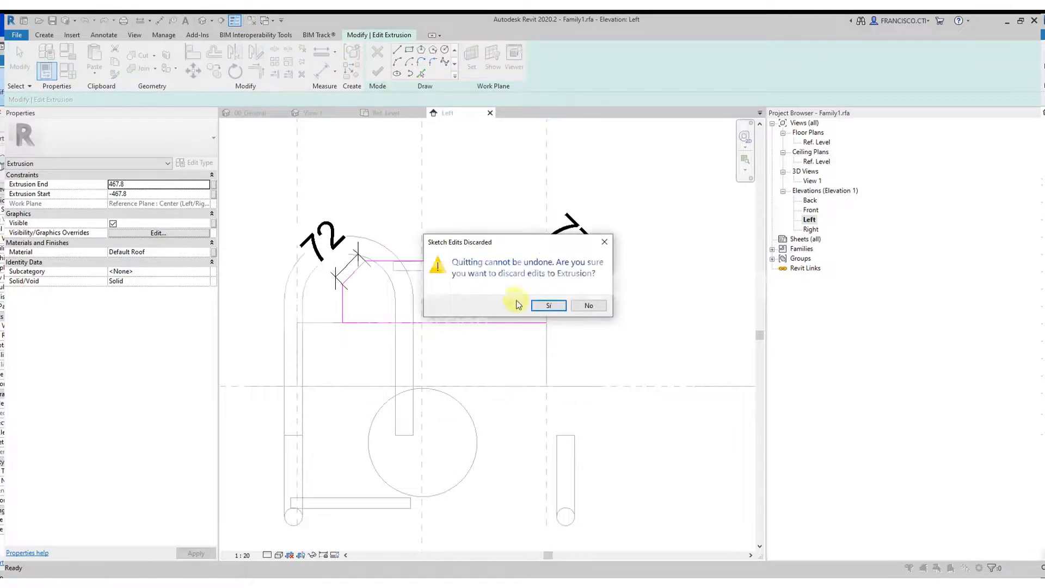
{"action": "left_click", "coordinate": [556, 310]}
{"action": "scroll", "coordinate": [450, 331], "scroll_direction": "up", "scroll_amount": 2}
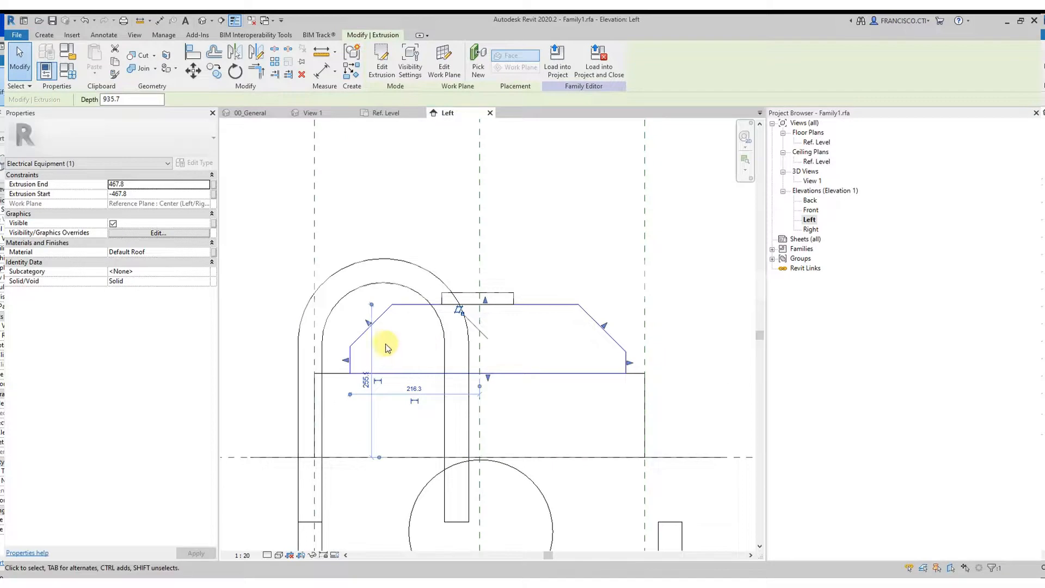
Open the sketch of the trapezoidal upper extrusion for editing and select its top edge
{"action": "double_click", "coordinate": [359, 338]}
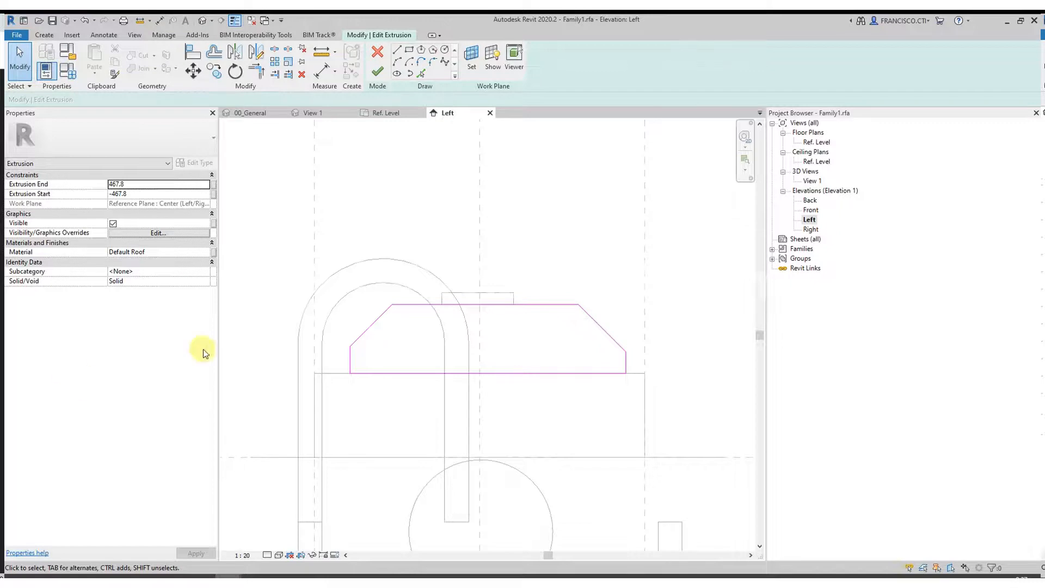
{"action": "left_click", "coordinate": [407, 304]}
{"action": "middle_click_drag", "start_coordinate": [410, 328], "coordinate": [411, 334]}
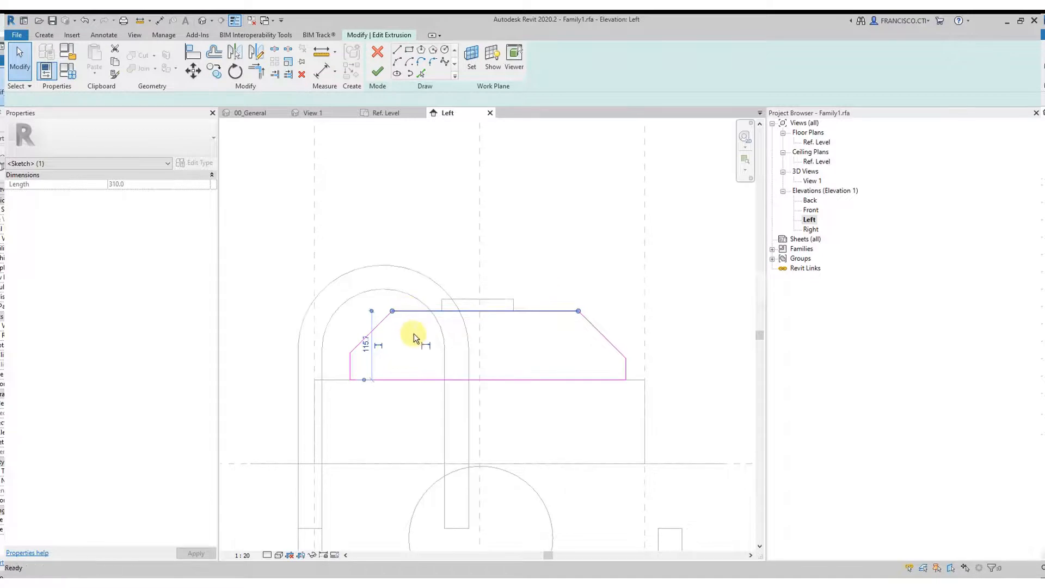
Add an aligned dimension for the height between the profile's bottom and top edges
{"action": "key", "text": "i"}
{"action": "left_click", "coordinate": [507, 378]}
{"action": "left_click", "coordinate": [524, 313]}
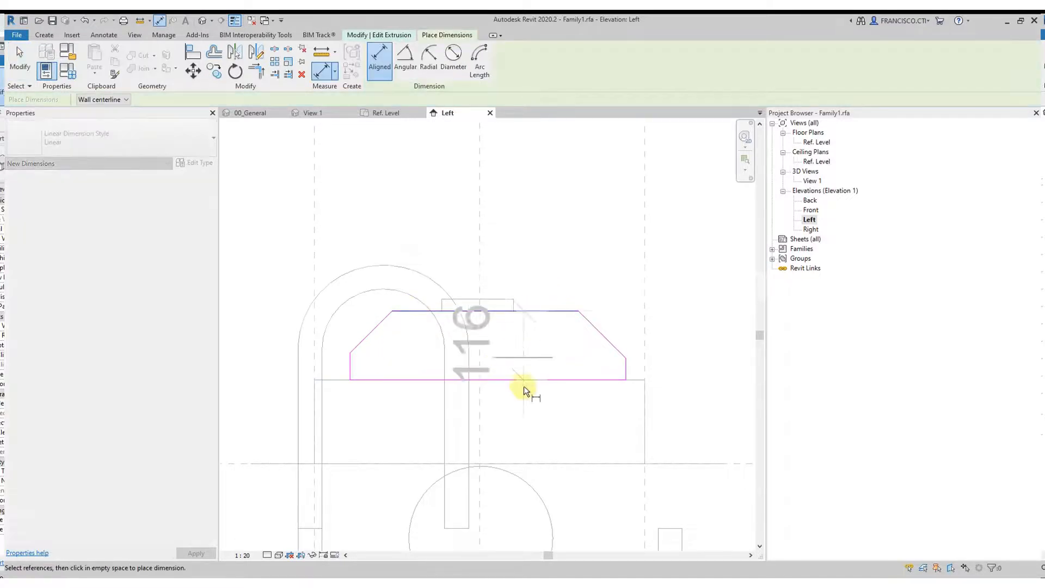
{"action": "left_click", "coordinate": [553, 415]}
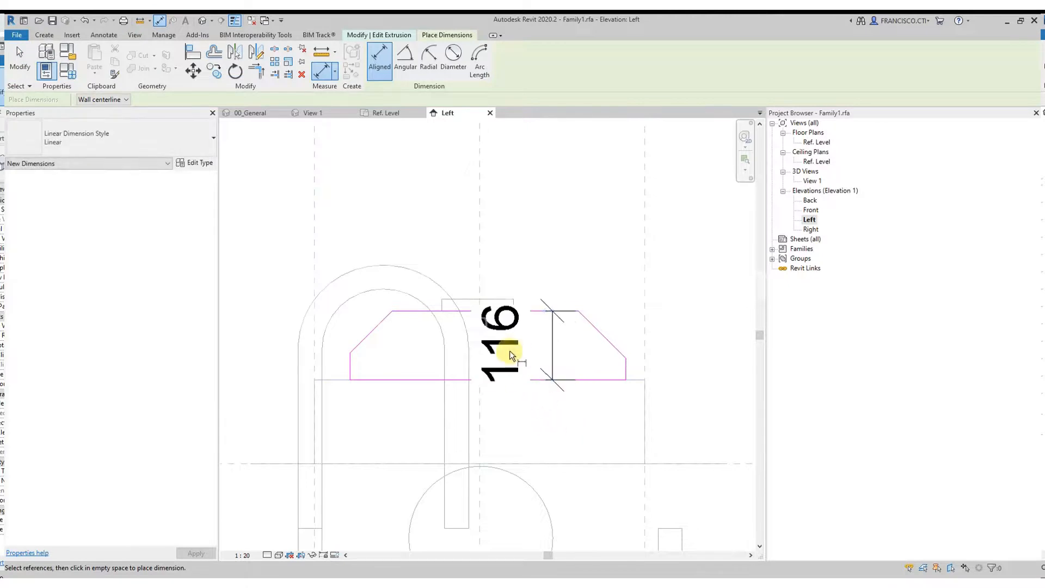
Dimension the left slanted edge between its endpoints and lock that dimension
{"action": "key", "text": "Escape"}
{"action": "scroll", "coordinate": [512, 348], "scroll_direction": "down", "scroll_amount": 3}
{"action": "scroll", "coordinate": [469, 321], "scroll_direction": "up", "scroll_amount": 2}
{"action": "key", "text": "d"}
{"action": "key", "text": "i"}
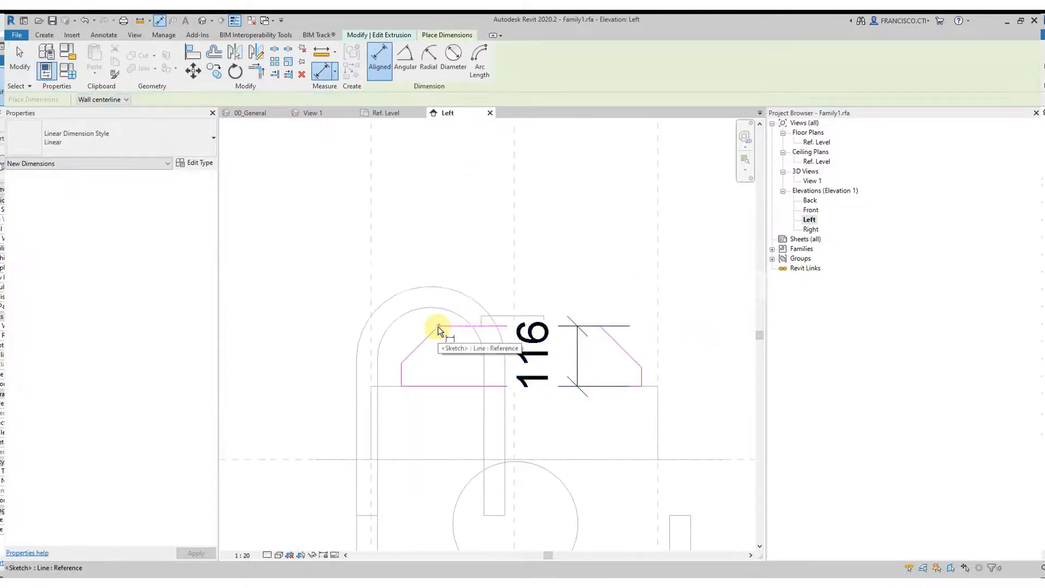
{"action": "left_click", "coordinate": [438, 325]}
{"action": "left_click", "coordinate": [404, 362]}
{"action": "left_click", "coordinate": [381, 333]}
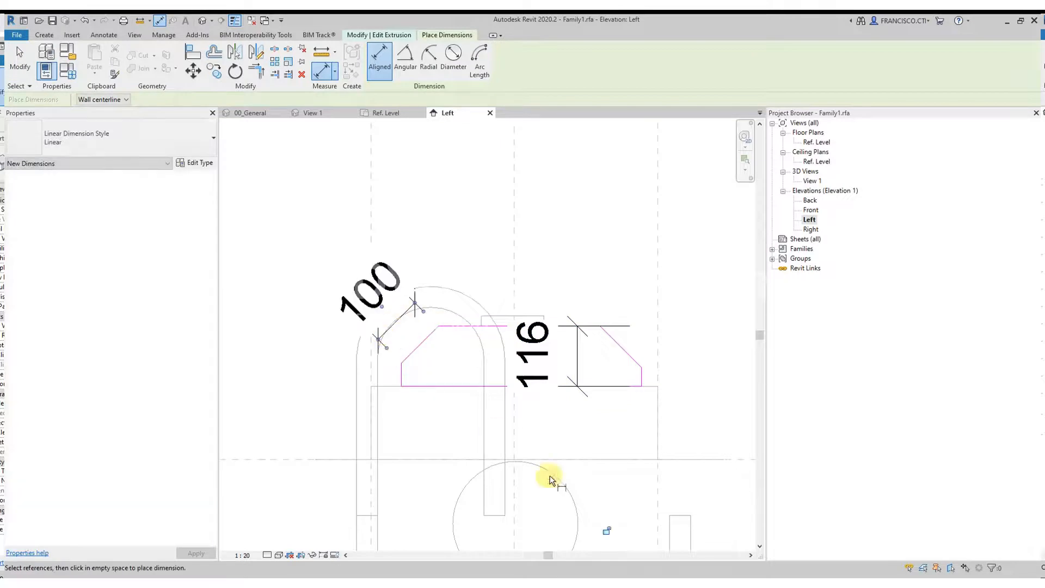
{"action": "left_click", "coordinate": [606, 531]}
Dimension the right slanted edge of the profile between its two endpoints
{"action": "left_click", "coordinate": [602, 325]}
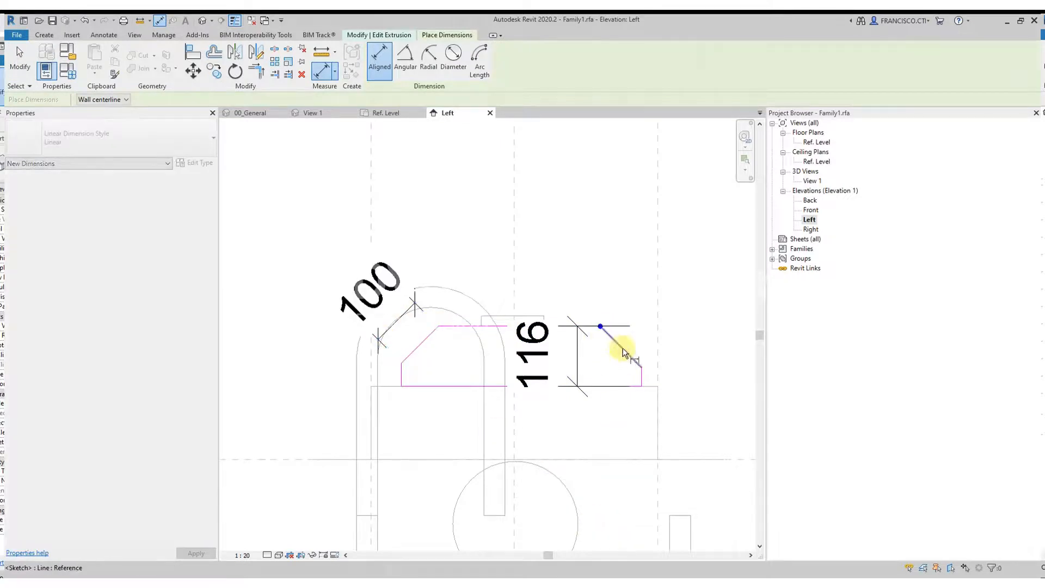
{"action": "left_click", "coordinate": [643, 368]}
{"action": "left_click", "coordinate": [700, 337]}
{"action": "scroll", "coordinate": [665, 338], "scroll_direction": "down", "scroll_amount": 3}
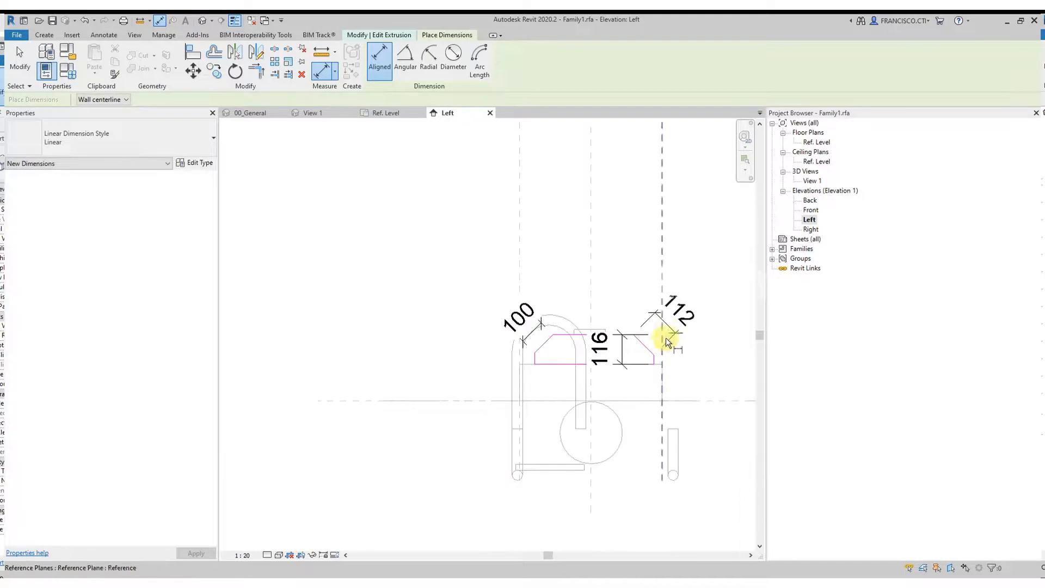
Try moving the profile's left vertical edge inward while the left slanted edge's dimension is locked
{"action": "key", "text": "Escape"}
{"action": "left_click", "coordinate": [670, 329]}
{"action": "scroll", "coordinate": [551, 351], "scroll_direction": "up", "scroll_amount": 3}
{"action": "left_click", "coordinate": [519, 367]}
{"action": "mouse_move", "coordinate": [518, 366]}
{"action": "left_mouse_down"}
{"action": "mouse_move", "coordinate": [501, 367]}
{"action": "mouse_move", "coordinate": [542, 363]}
{"action": "mouse_move", "coordinate": [532, 359]}
{"action": "left_mouse_up"}
{"action": "middle_click_drag", "start_coordinate": [603, 345], "coordinate": [527, 340]}
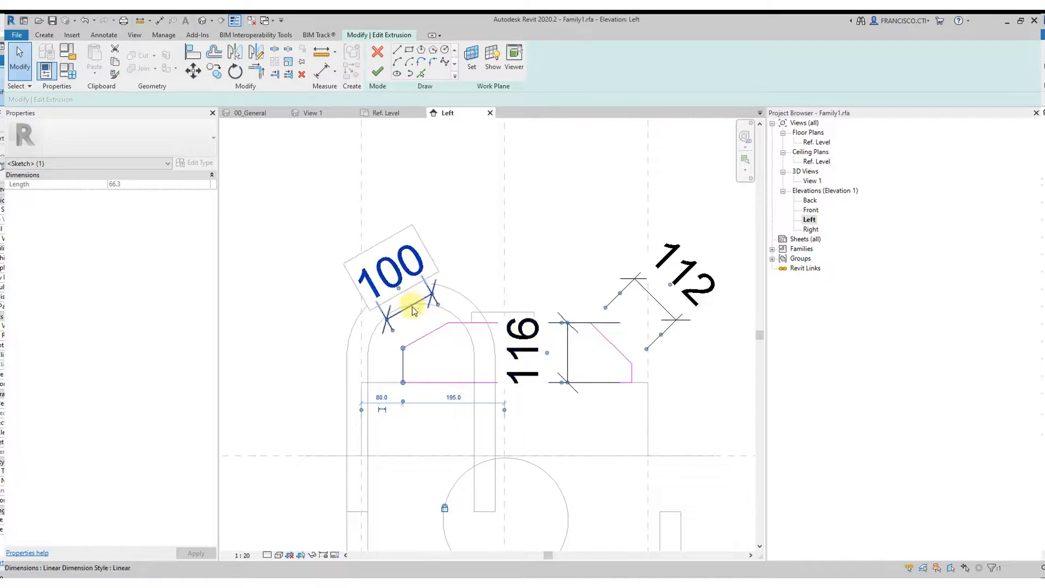
Delete the height dimension and the right slanted edge's dimension from the sketch
{"action": "left_click", "coordinate": [524, 333]}
{"action": "left_click", "coordinate": [576, 360]}
{"action": "left_click", "coordinate": [568, 354]}
{"action": "key", "text": "Delete"}
{"action": "left_click", "coordinate": [628, 286]}
{"action": "key", "text": "Delete"}
Delete the left slanted edge with its dimension, and the right slanted edge of the profile
{"action": "left_click_drag", "start_coordinate": [366, 290], "coordinate": [498, 372]}
{"action": "key", "text": "Delete"}
{"action": "left_click_drag", "start_coordinate": [569, 293], "coordinate": [664, 381]}
{"action": "key", "text": "Delete"}
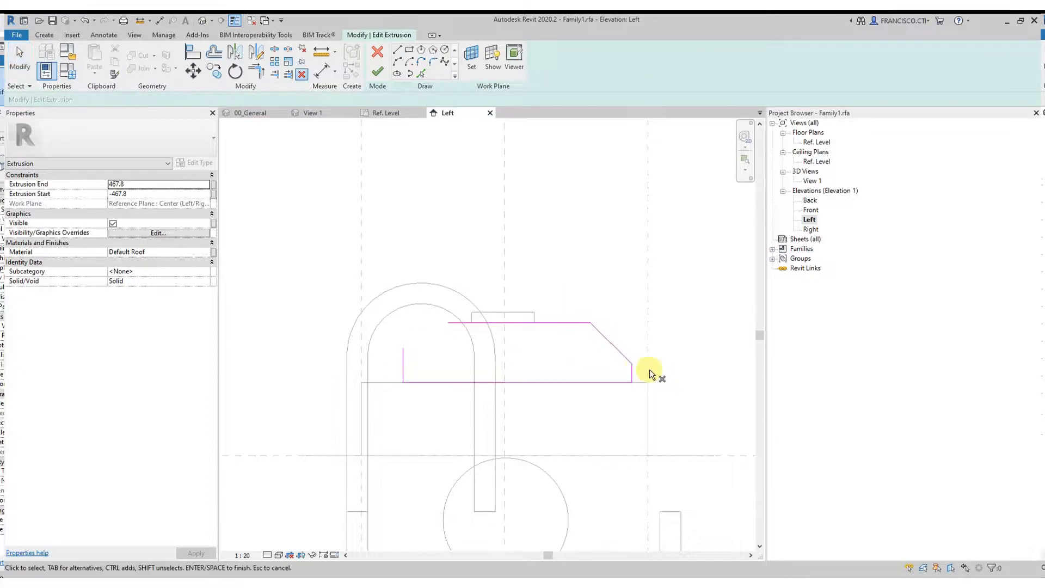
{"action": "key", "text": "Escape"}
{"action": "left_click", "coordinate": [606, 338]}
{"action": "key", "text": "Delete"}
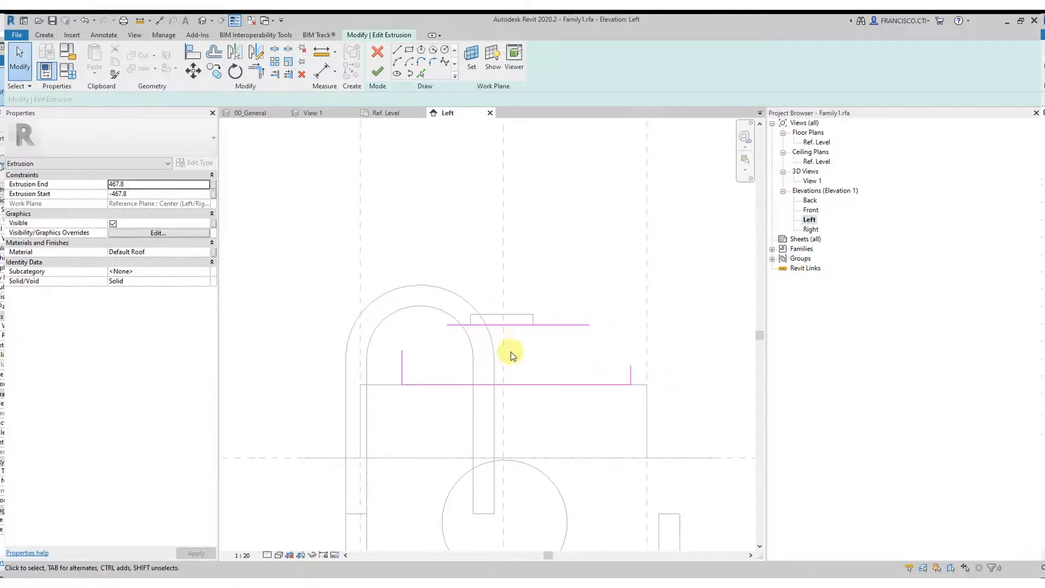
Trim the top edge and both vertical edges to corners, closing a rectangular profile, and finish the sketch
{"action": "key", "text": "t"}
{"action": "key", "text": "r"}
{"action": "left_click", "coordinate": [401, 361]}
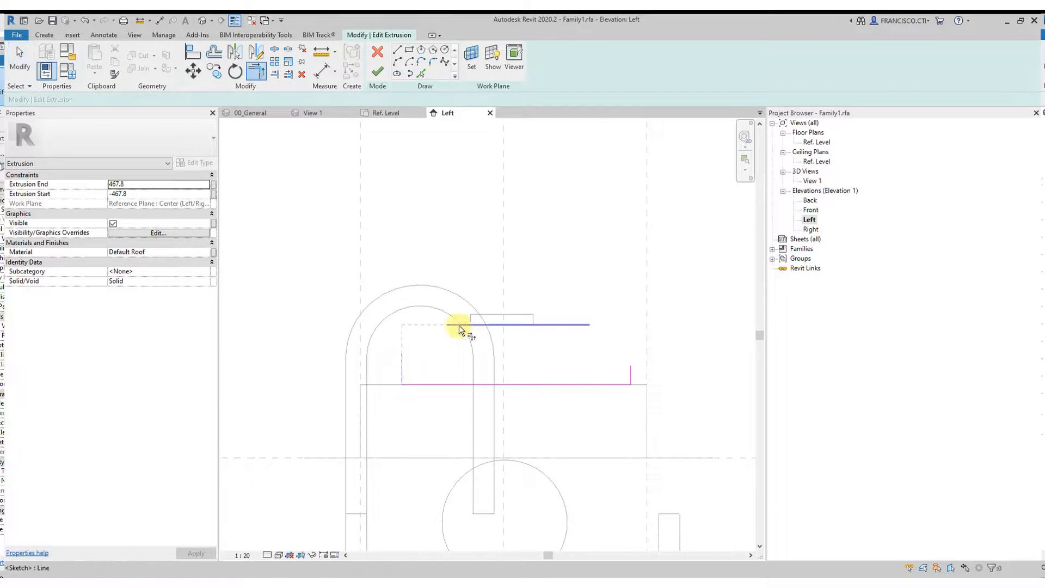
{"action": "left_click", "coordinate": [537, 325]}
{"action": "left_click", "coordinate": [629, 376]}
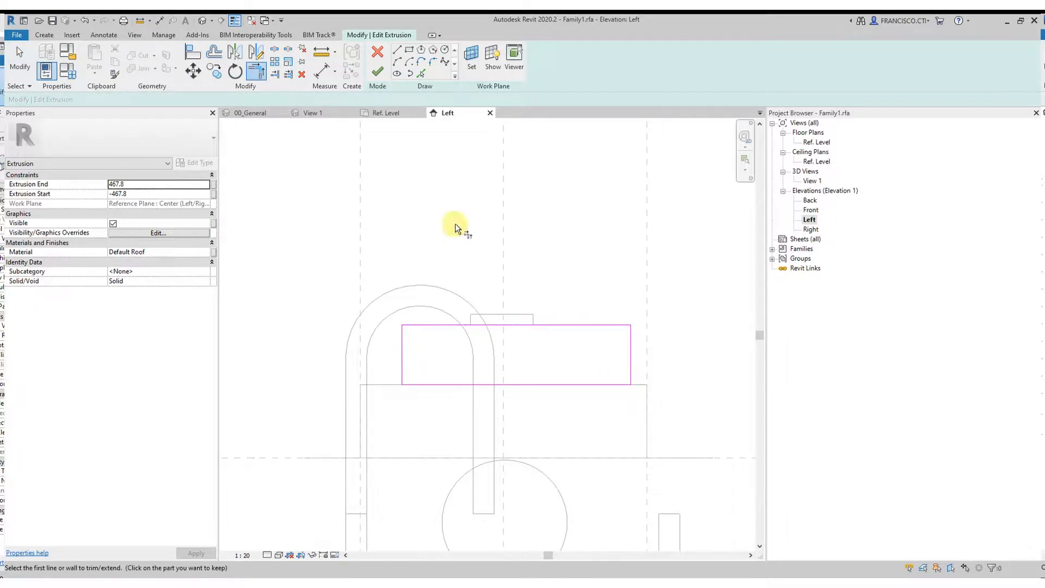
{"action": "left_click", "coordinate": [372, 80]}
Stretch both sides of the rectangular extrusion to the outer vertical reference planes and lock the alignment
{"action": "left_click_drag", "start_coordinate": [401, 355], "coordinate": [361, 358]}
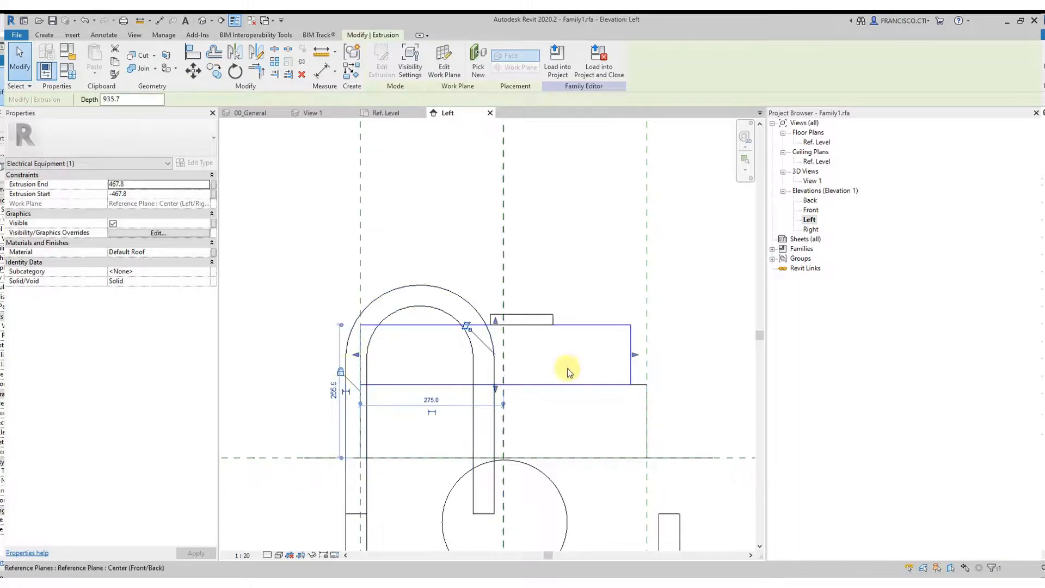
{"action": "left_click_drag", "start_coordinate": [636, 360], "coordinate": [648, 359]}
{"action": "left_click", "coordinate": [664, 409]}
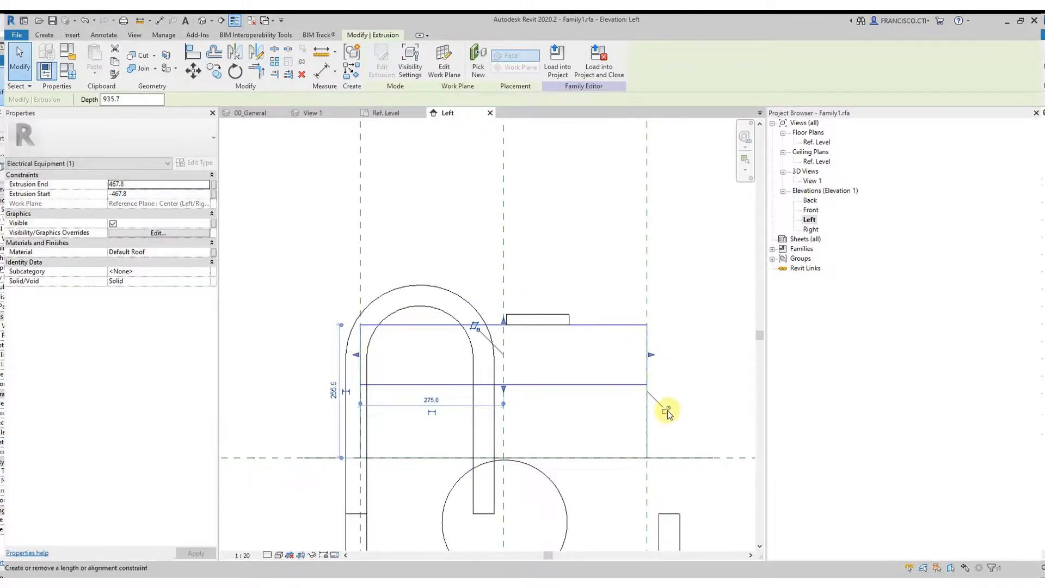
Examine how the extrusions and pipes sit relative to the Ref. Level in the left elevation
{"action": "scroll", "coordinate": [463, 316], "scroll_direction": "down", "scroll_amount": 1}
{"action": "scroll", "coordinate": [463, 316], "scroll_direction": "down", "scroll_amount": 3}
{"action": "middle_click_drag", "start_coordinate": [586, 337], "coordinate": [503, 335]}
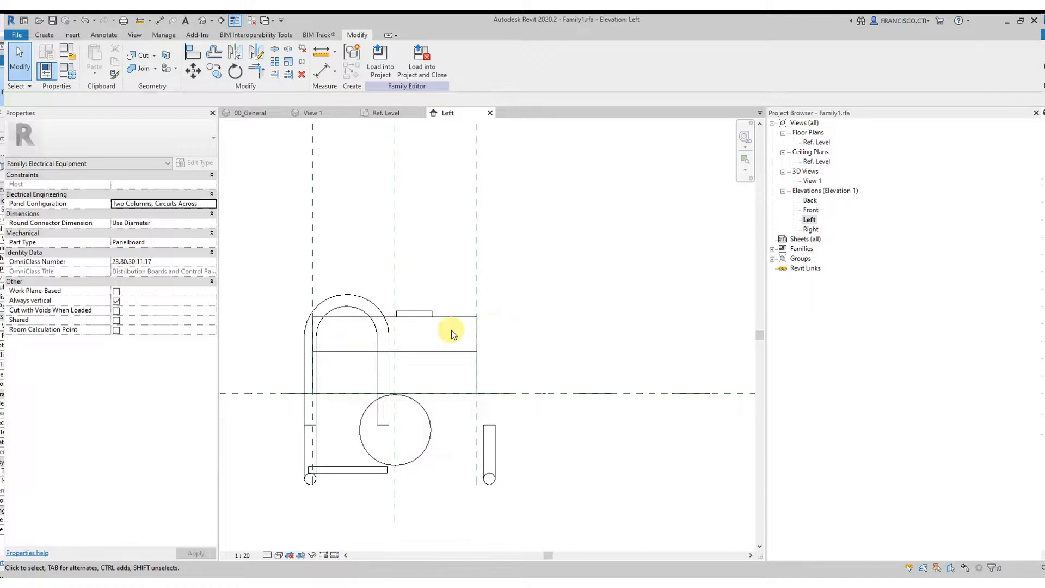
{"action": "middle_click_drag", "start_coordinate": [441, 317], "coordinate": [469, 366]}
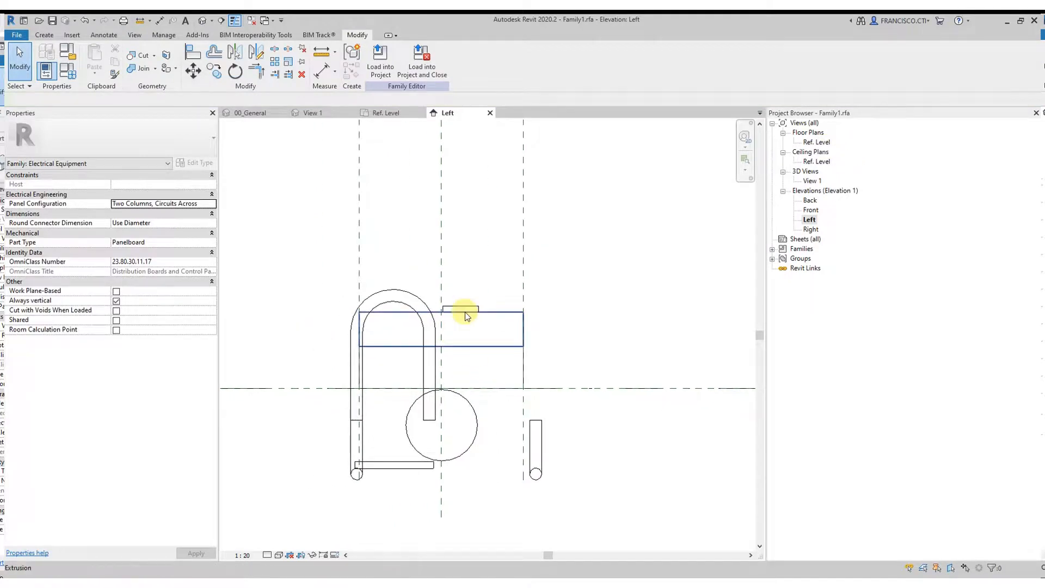
{"action": "scroll", "coordinate": [400, 313], "scroll_direction": "up", "scroll_amount": 2}
{"action": "middle_click_drag", "start_coordinate": [565, 337], "coordinate": [479, 270]}
{"action": "scroll", "coordinate": [482, 283], "scroll_direction": "down", "scroll_amount": 2}
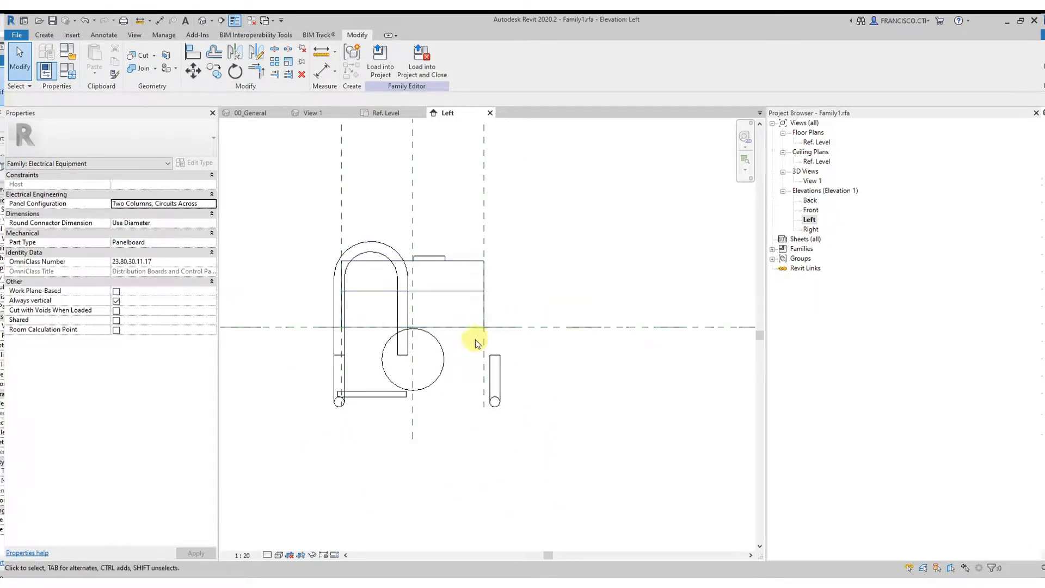
{"action": "middle_click_drag", "start_coordinate": [369, 350], "coordinate": [510, 323]}
{"action": "scroll", "coordinate": [510, 323], "scroll_direction": "down", "scroll_amount": 2}
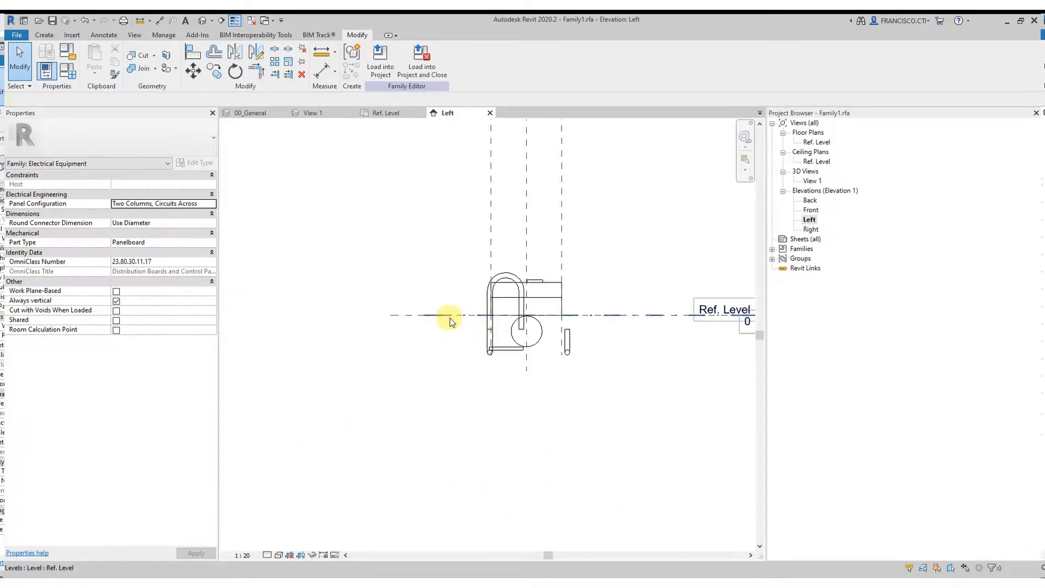
{"action": "middle_click_drag", "start_coordinate": [576, 318], "coordinate": [459, 311]}
{"action": "scroll", "coordinate": [459, 310], "scroll_direction": "up", "scroll_amount": 1}
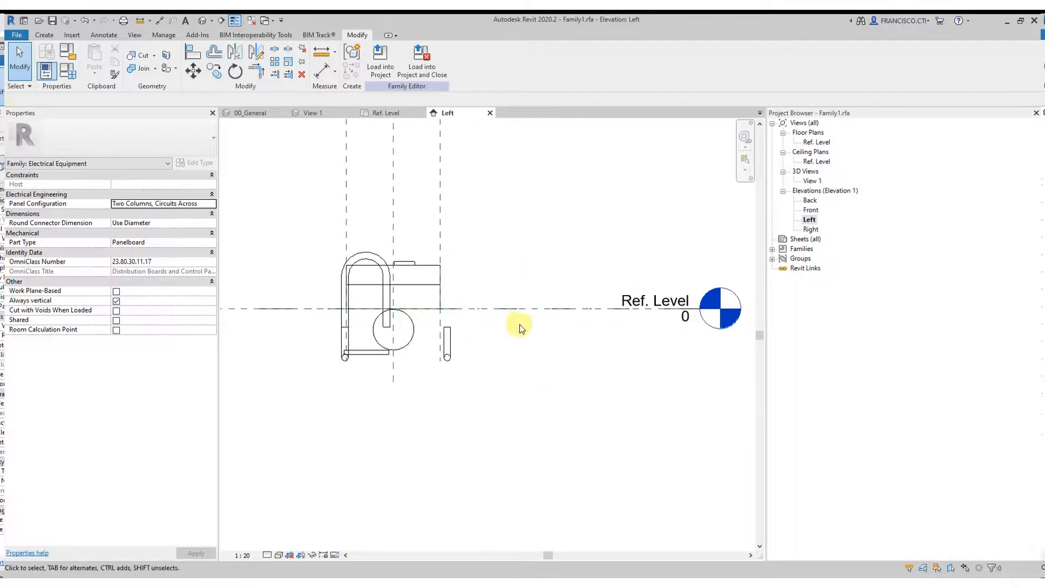
{"action": "scroll", "coordinate": [452, 332], "scroll_direction": "up", "scroll_amount": 2}
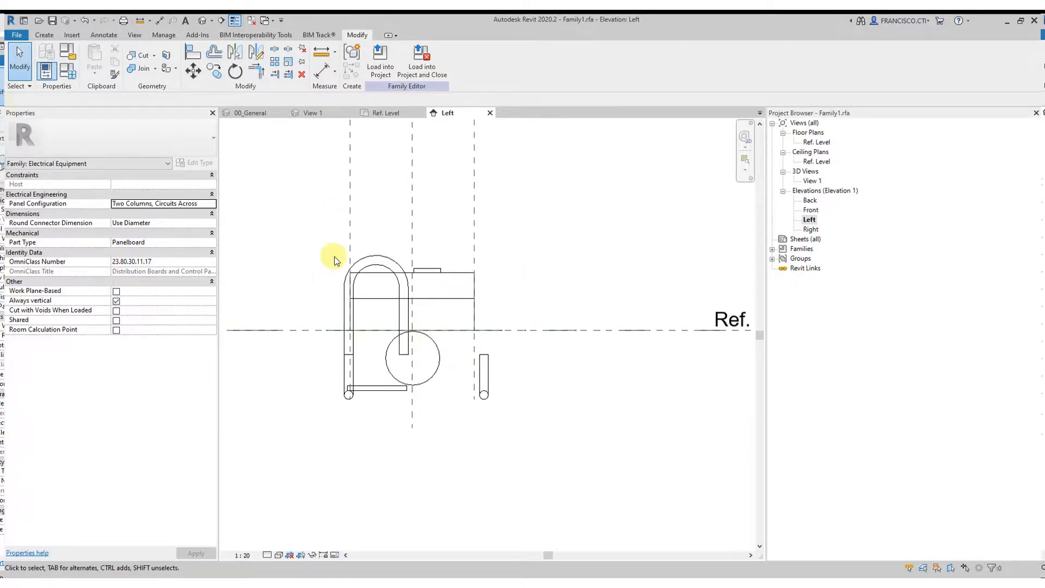
{"action": "left_click_drag", "start_coordinate": [455, 329], "coordinate": [550, 429]}
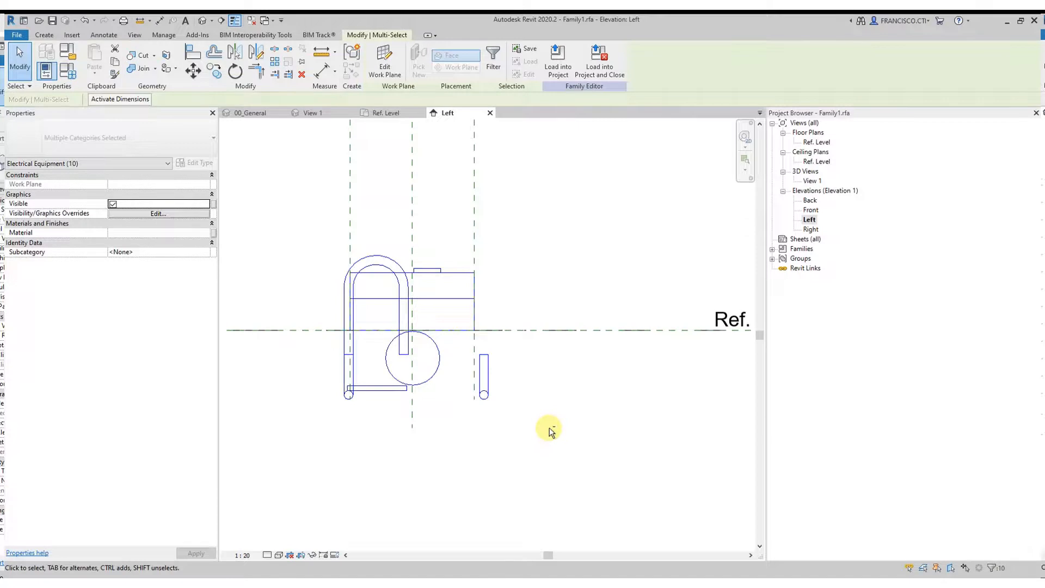
{"action": "left_click", "coordinate": [550, 429]}
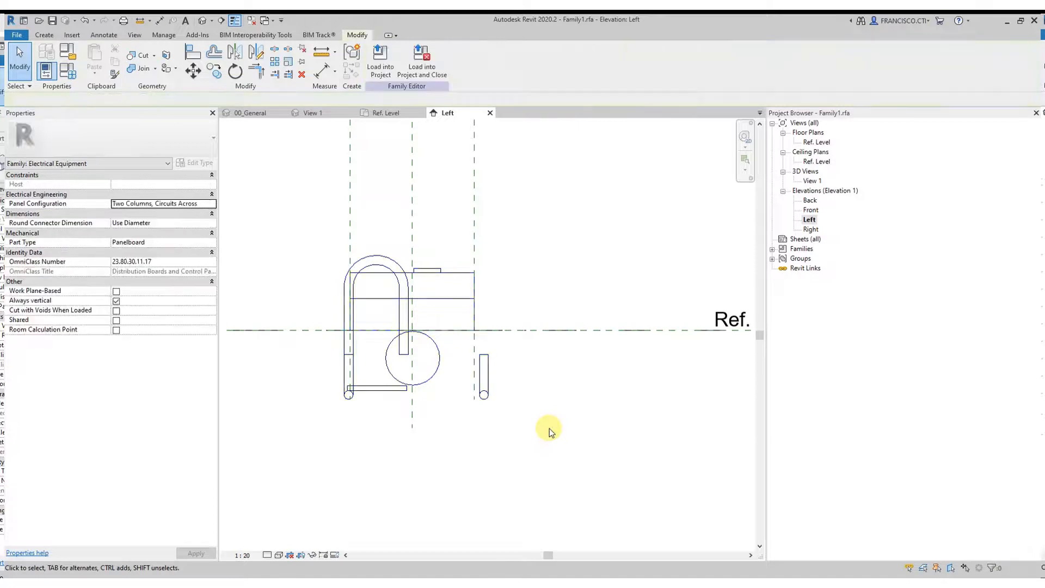
Move the top extrusion up until its top edge is about 475 mm above the Ref. Level
{"action": "left_click", "coordinate": [445, 273]}
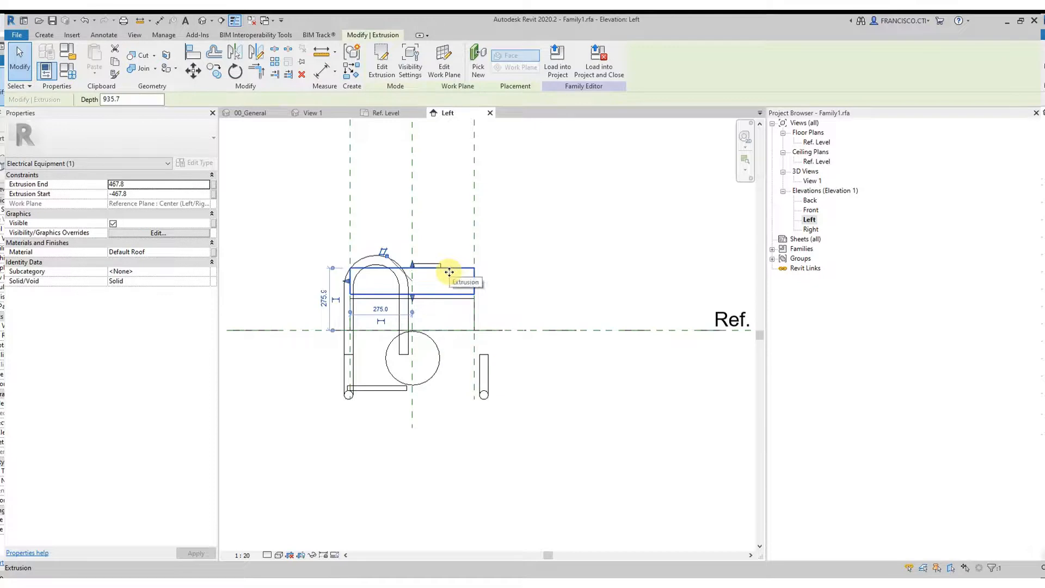
{"action": "key", "text": "Up"}
{"action": "key", "text": "Up"}
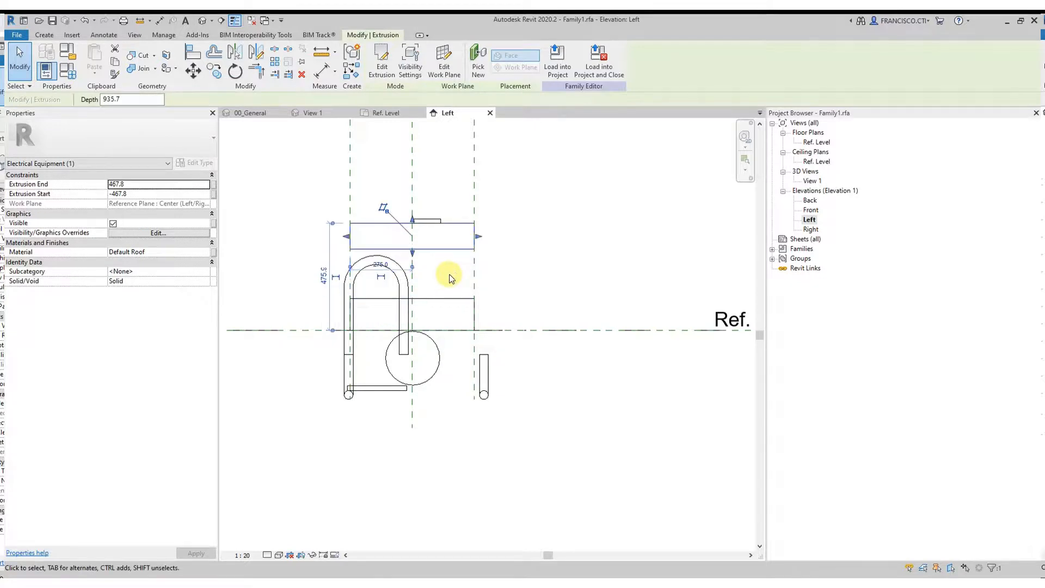
Stretch the main body's top edge to the raised extrusion's underside and raise its base to about 159 mm
{"action": "left_click", "coordinate": [448, 299]}
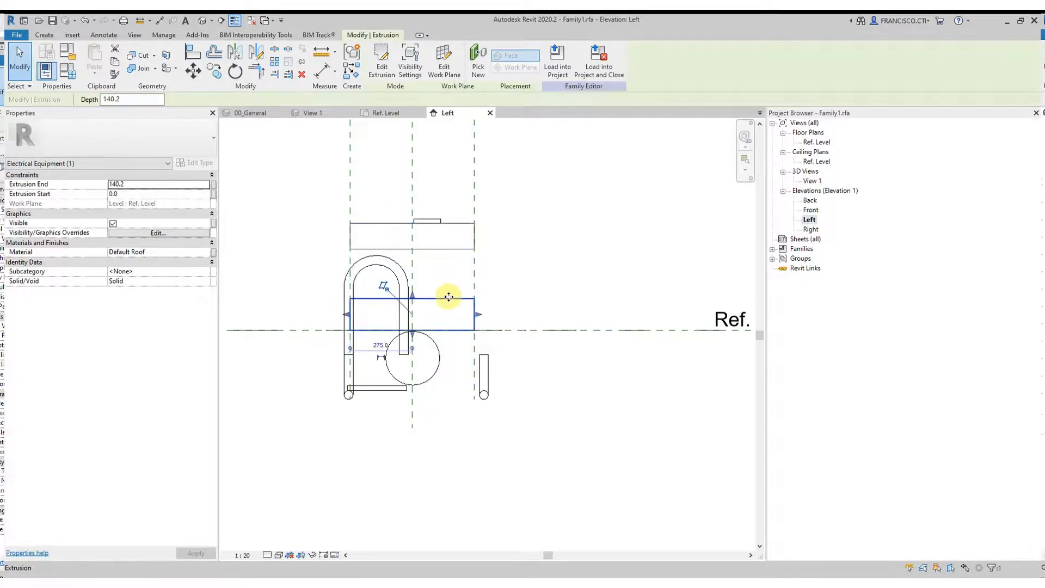
{"action": "scroll", "coordinate": [376, 296], "scroll_direction": "up", "scroll_amount": 2}
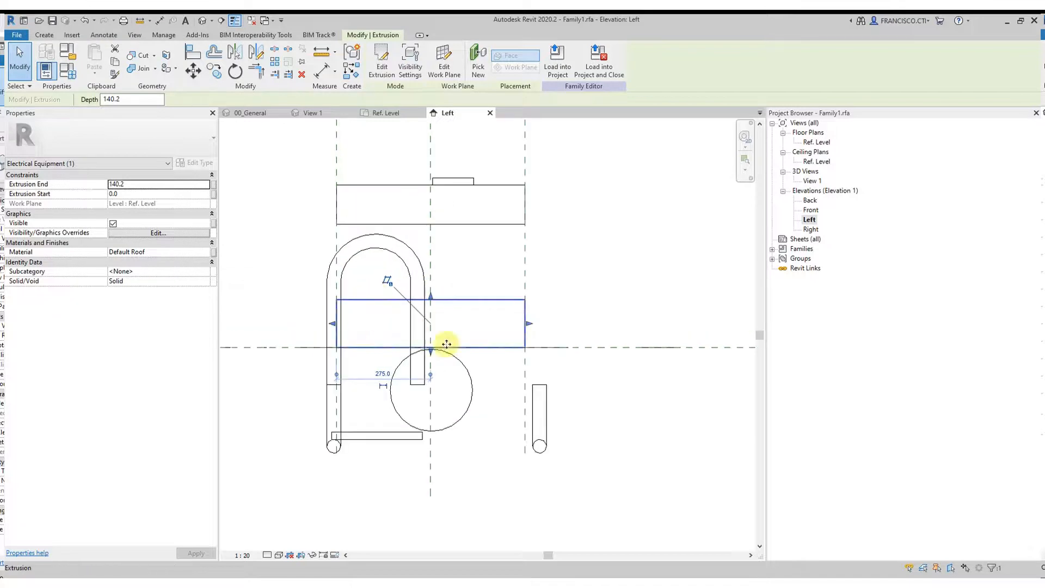
{"action": "left_click_drag", "start_coordinate": [435, 297], "coordinate": [441, 228]}
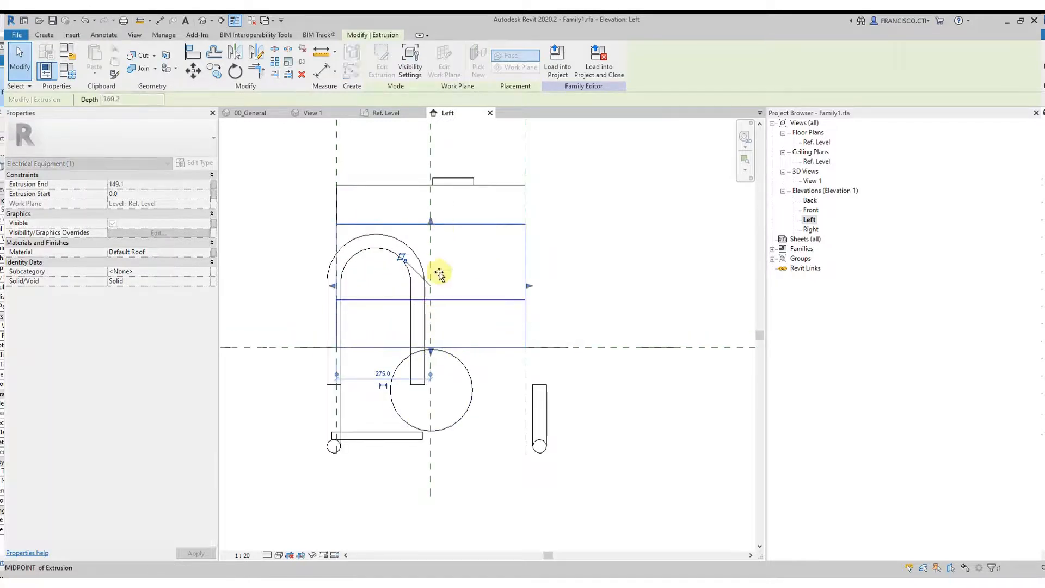
{"action": "left_click_drag", "start_coordinate": [431, 349], "coordinate": [438, 294]}
Move the circular extrusion up so that it sits just beneath the main body's base
{"action": "left_click", "coordinate": [468, 396]}
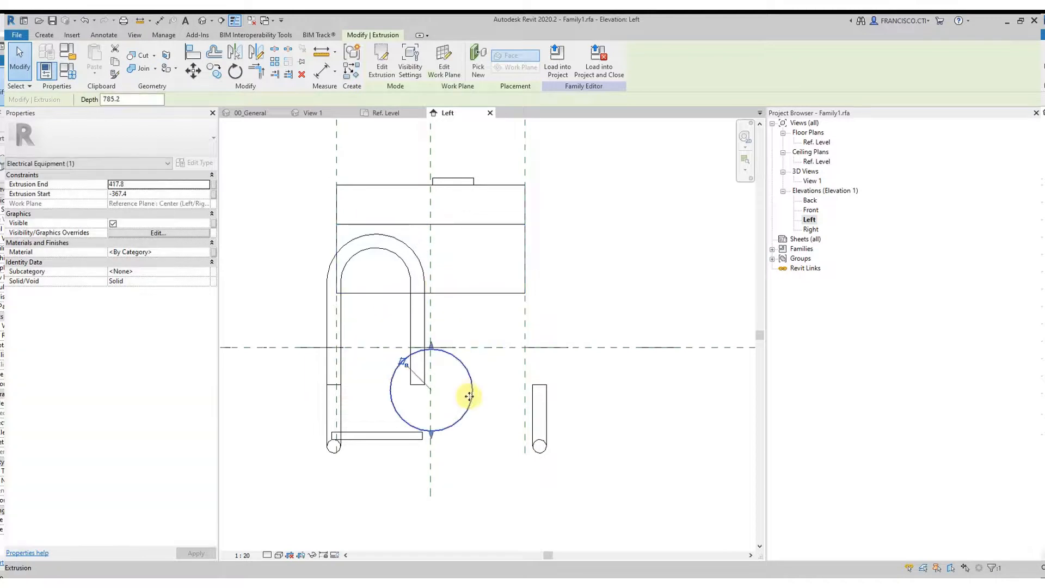
{"action": "key", "text": "shift+Up"}
{"action": "key", "text": "shift+Up"}
{"action": "key", "text": "shift+Up"}
{"action": "key", "text": "shift+Up"}
{"action": "key", "text": "shift+Up"}
{"action": "key", "text": "shift+Up"}
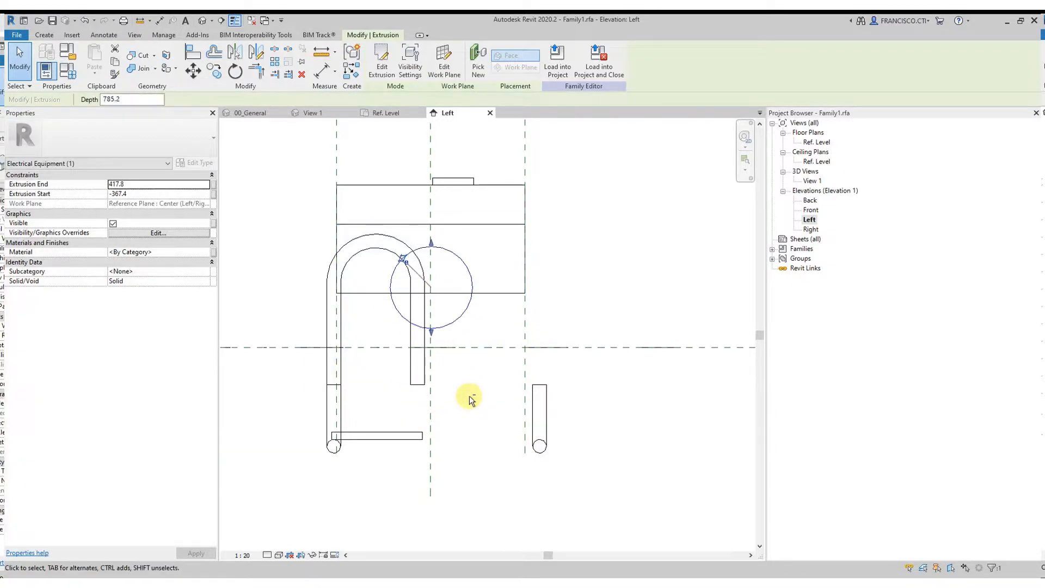
{"action": "key", "text": "shift+Down"}
{"action": "key", "text": "shift+Down"}
{"action": "key", "text": "shift+Down"}
{"action": "key", "text": "shift+Down"}
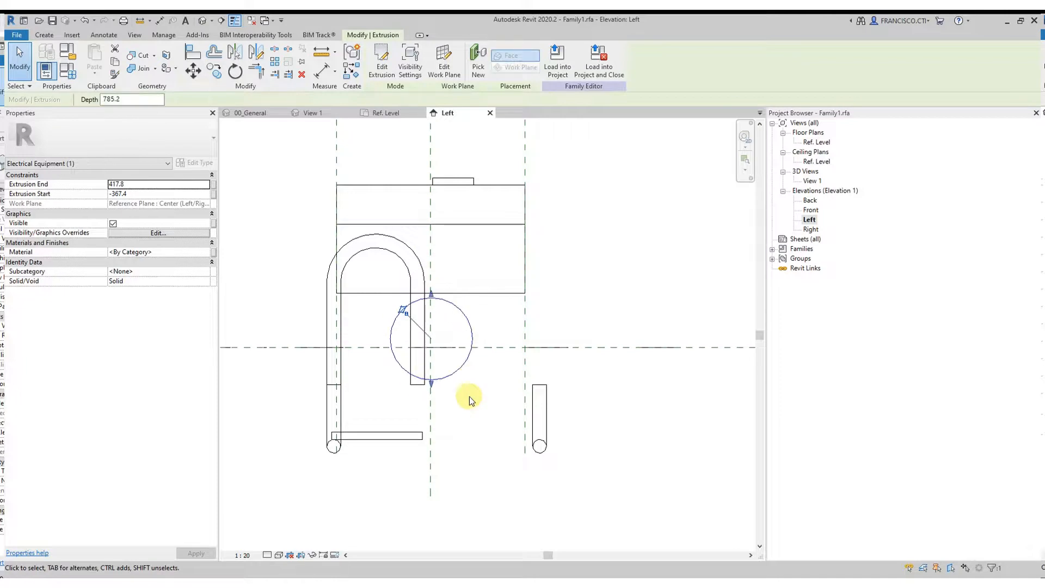
Move the top extrusion further up until its top edge is about 580 mm above the Ref. Level
{"action": "left_click", "coordinate": [374, 186]}
{"action": "key", "text": "shift+Up"}
{"action": "key", "text": "shift+Up"}
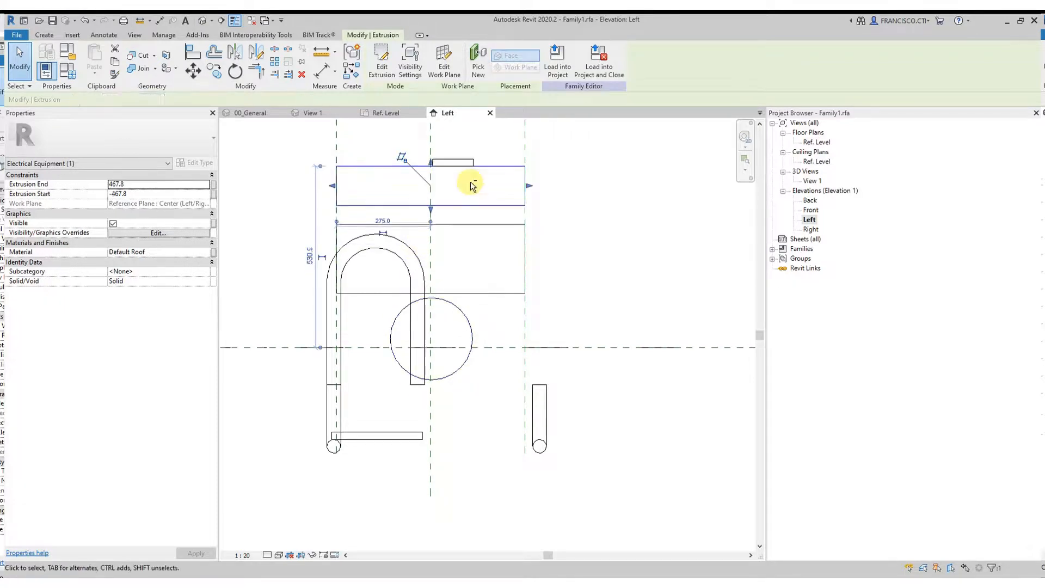
Extend the main body's top edge to the top extrusion's underside at about 465 mm and raise its base
{"action": "left_click", "coordinate": [481, 227]}
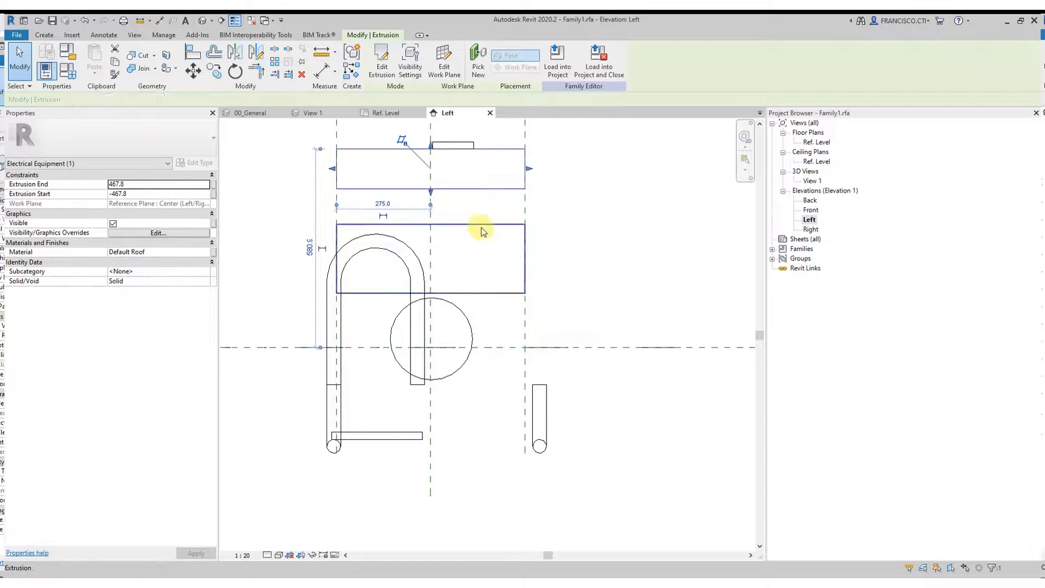
{"action": "left_click_drag", "start_coordinate": [431, 224], "coordinate": [438, 190]}
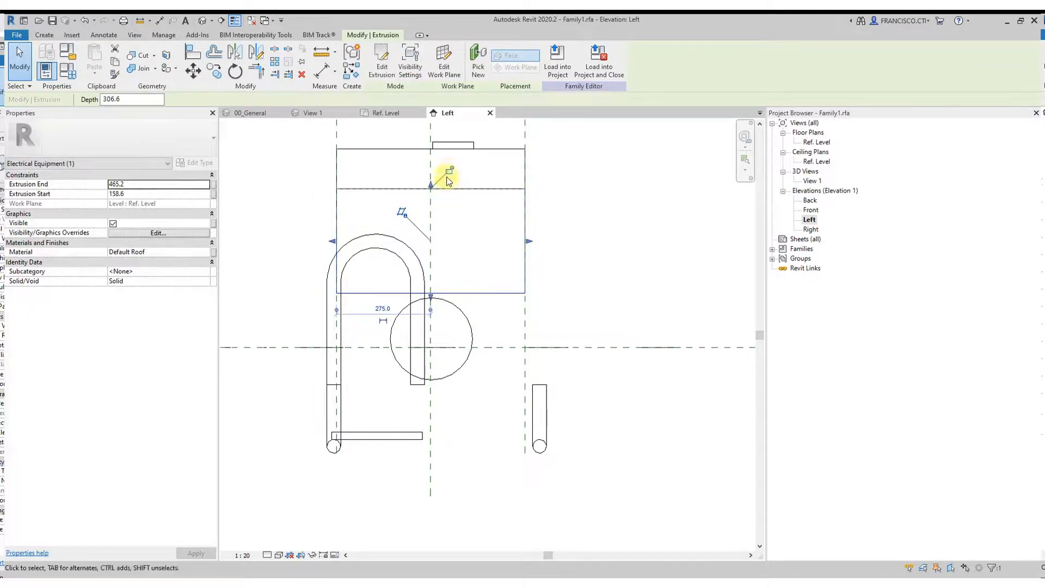
{"action": "left_click_drag", "start_coordinate": [431, 297], "coordinate": [443, 240]}
Try to move the circular extrusion up in the left elevation so it sits beneath the main body's base
{"action": "left_click", "coordinate": [449, 315]}
{"action": "left_click_drag", "start_coordinate": [455, 303], "coordinate": [455, 255]}
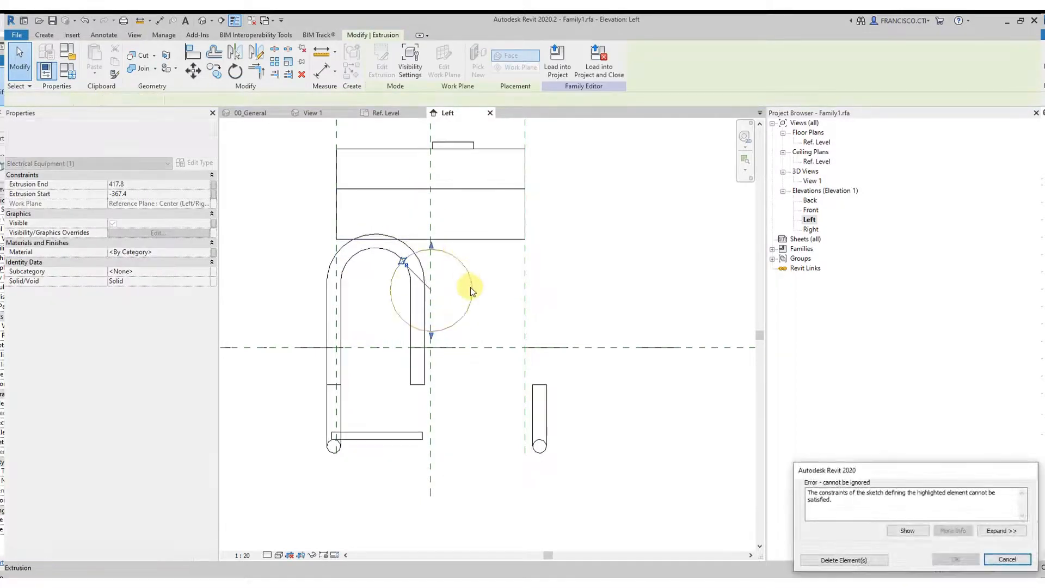
{"action": "key", "text": "Escape"}
{"action": "left_click", "coordinate": [456, 309]}
{"action": "left_click_drag", "start_coordinate": [456, 312], "coordinate": [456, 308]}
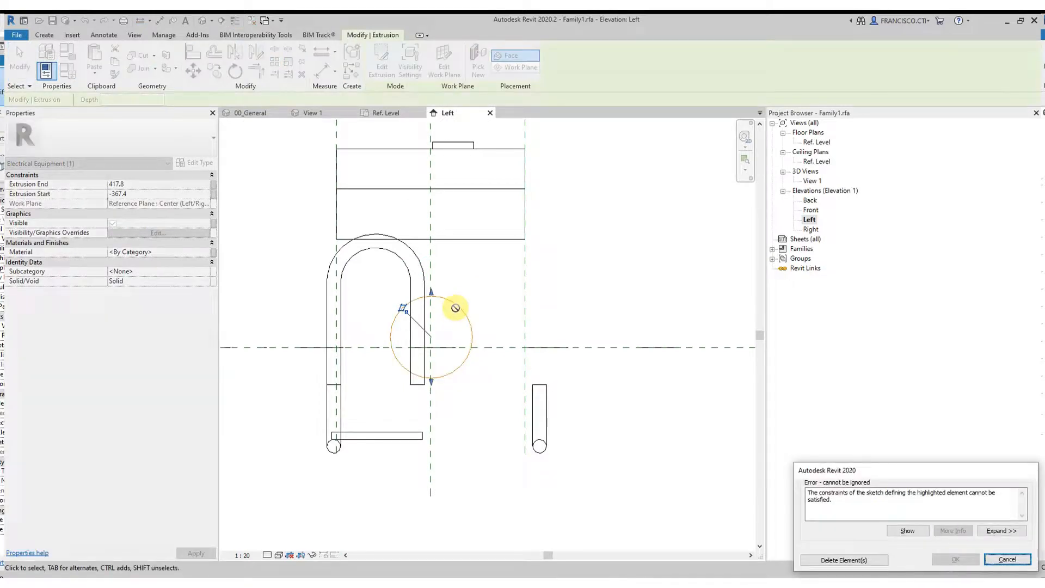
{"action": "key", "text": "Escape"}
{"action": "double_click", "coordinate": [453, 303]}
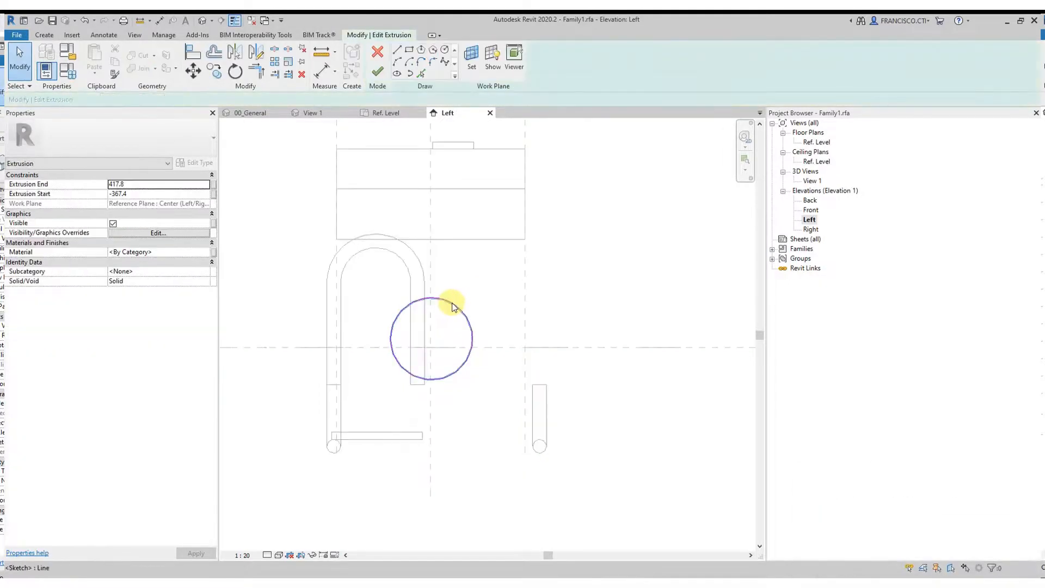
{"action": "left_click", "coordinate": [377, 71]}
{"action": "left_click", "coordinate": [456, 305]}
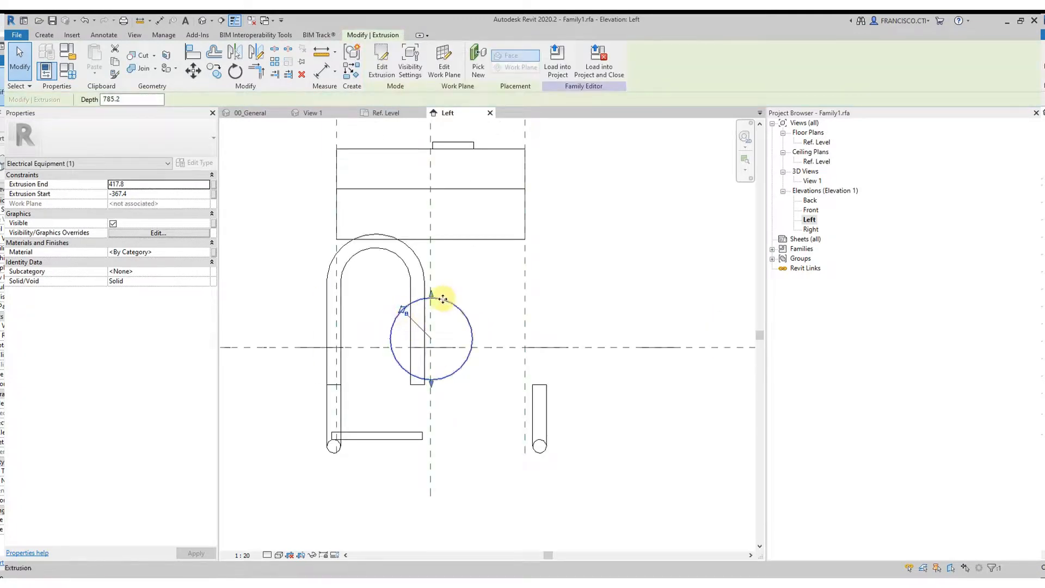
{"action": "left_click_drag", "start_coordinate": [450, 305], "coordinate": [449, 257]}
{"action": "left_click", "coordinate": [808, 547]}
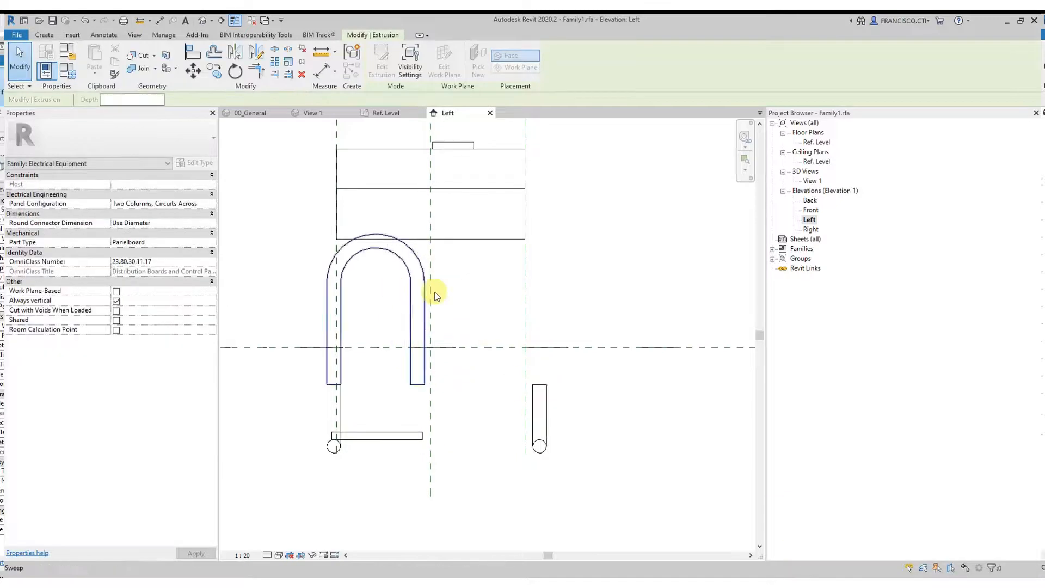
Try to reposition the circular extrusion from the Ref. Level floor plan
{"action": "middle_click_drag", "start_coordinate": [453, 311], "coordinate": [456, 316]}
{"action": "key", "text": "ctrl+Tab"}
{"action": "middle_click_drag", "start_coordinate": [535, 430], "coordinate": [275, 310], "text": "shift"}
{"action": "key", "text": "ctrl+Tab"}
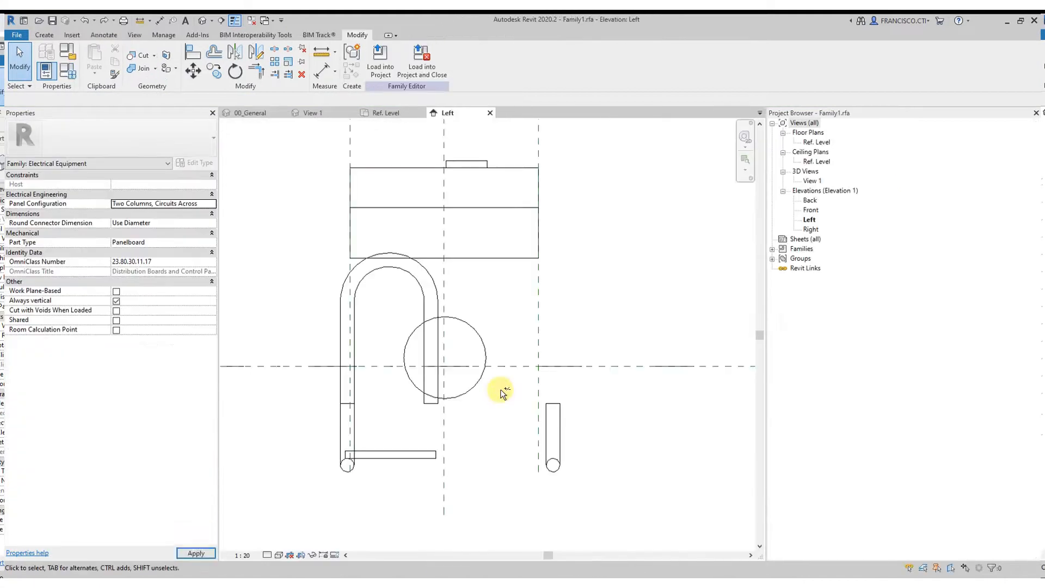
{"action": "key", "text": "ctrl+Tab"}
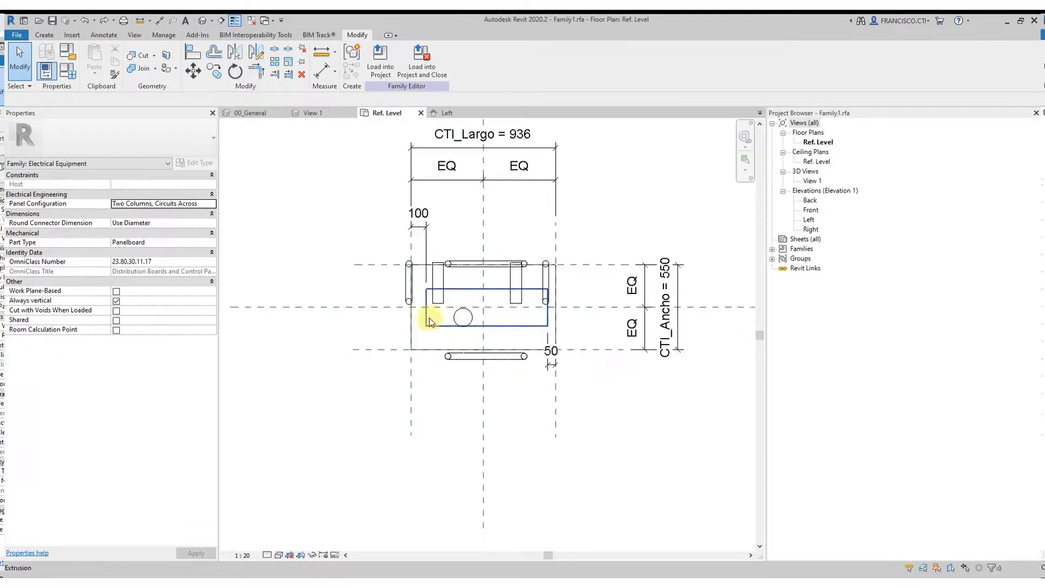
{"action": "double_click", "coordinate": [431, 326]}
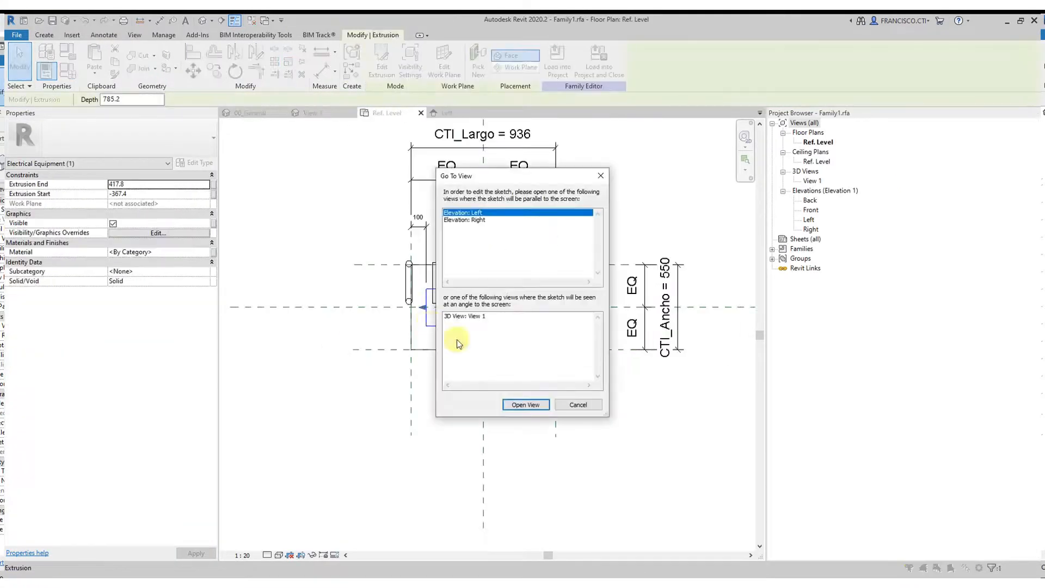
{"action": "left_click", "coordinate": [578, 405]}
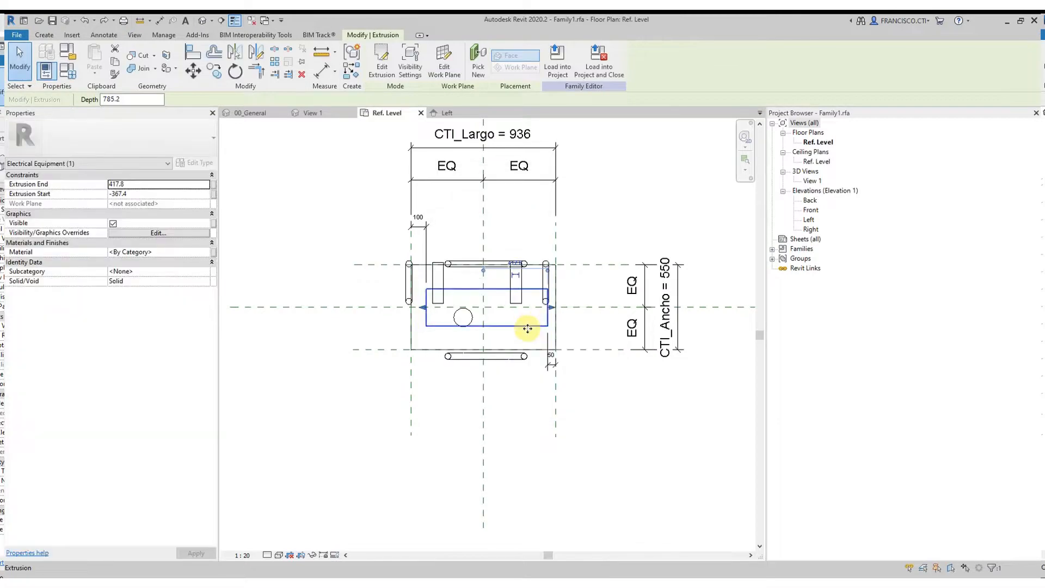
{"action": "left_click_drag", "start_coordinate": [528, 329], "coordinate": [487, 339]}
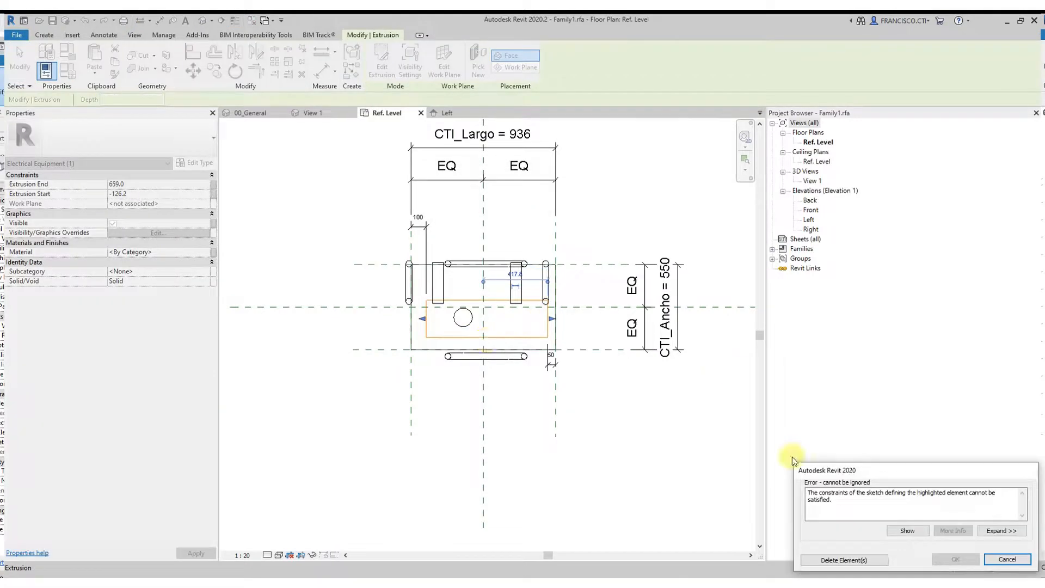
{"action": "left_click", "coordinate": [1028, 561]}
Edit the circular extrusion's sketch in the left elevation, moving the circle up to just beneath the main body's base
{"action": "left_click", "coordinate": [518, 330]}
{"action": "key", "text": "ctrl+Tab"}
{"action": "key", "text": "ctrl+Tab"}
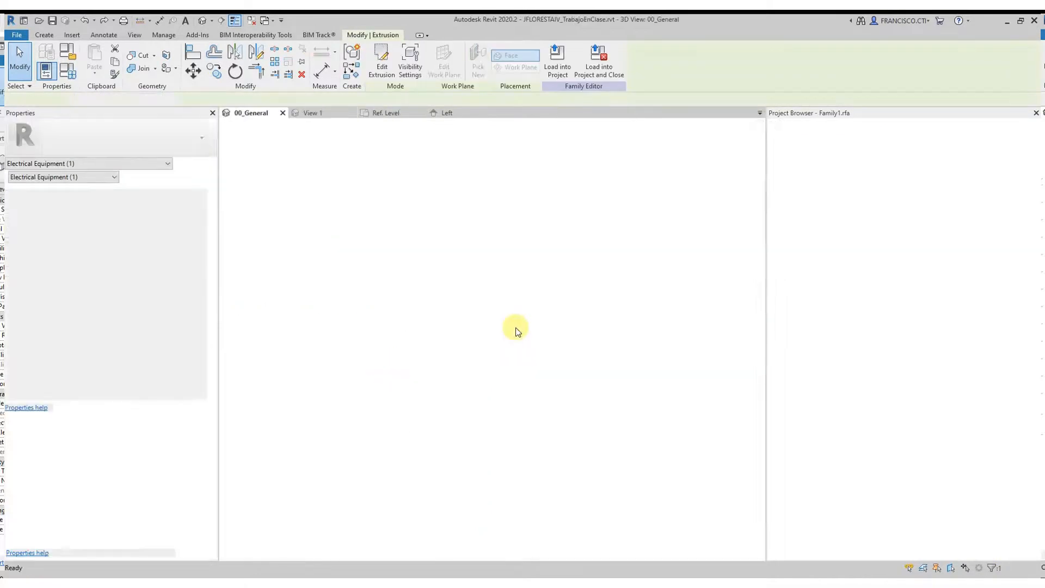
{"action": "key", "text": "ctrl+Tab"}
{"action": "double_click", "coordinate": [472, 332]}
{"action": "mouse_move", "coordinate": [473, 331]}
{"action": "left_mouse_down"}
{"action": "mouse_move", "coordinate": [463, 288]}
{"action": "mouse_move", "coordinate": [479, 285]}
{"action": "left_mouse_up"}
{"action": "left_click", "coordinate": [377, 71]}
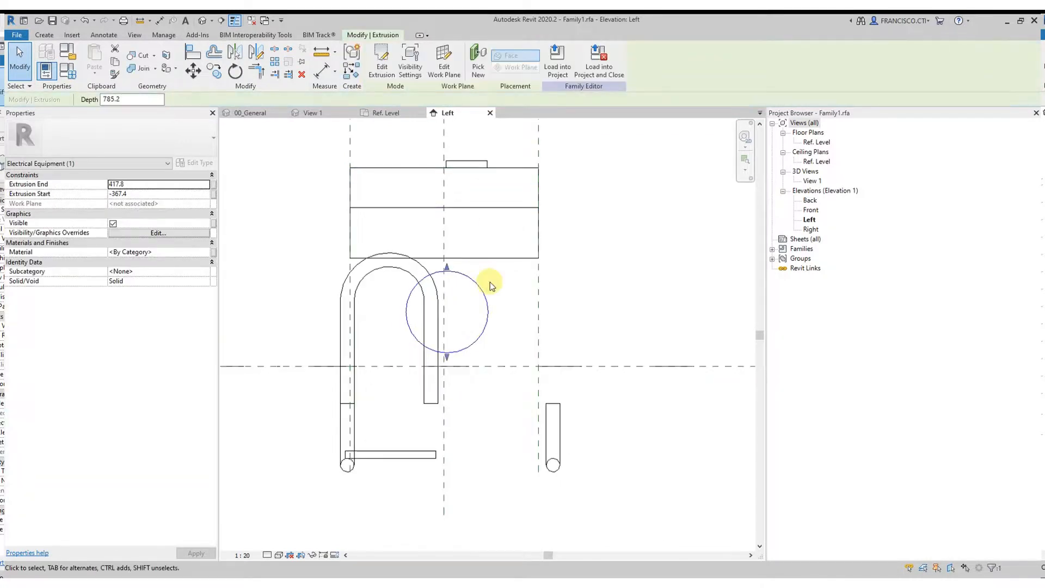
Raise the thin horizontal plates so they span about 44 to 67 mm above the Ref. Level
{"action": "scroll", "coordinate": [481, 392], "scroll_direction": "down", "scroll_amount": 1}
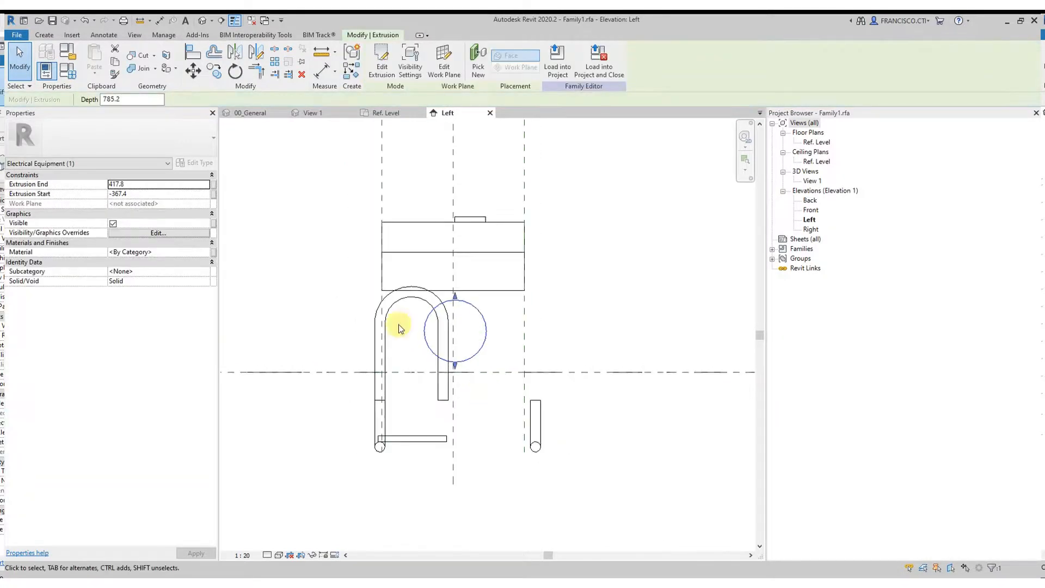
{"action": "left_click", "coordinate": [412, 440]}
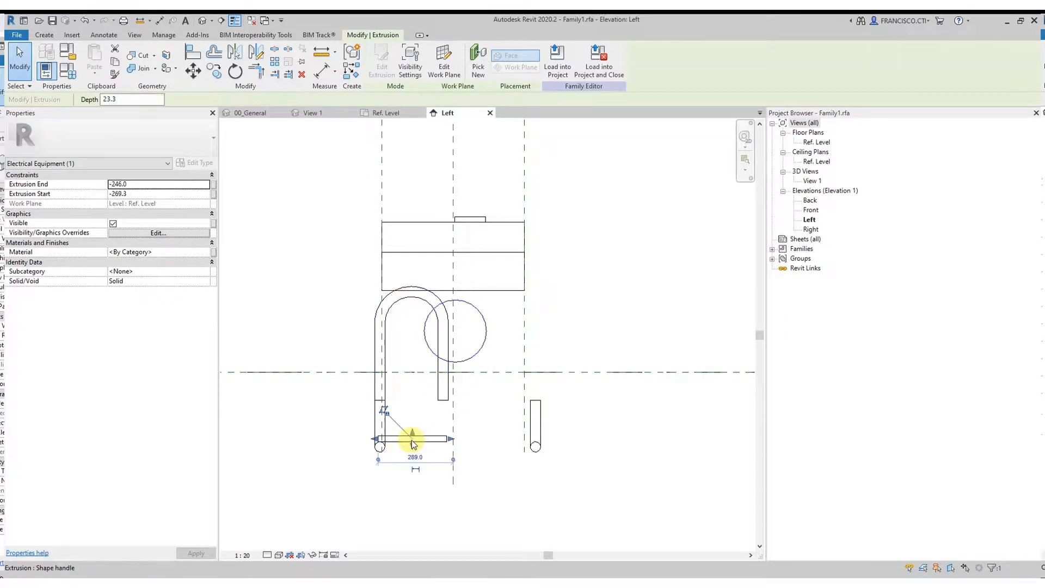
{"action": "scroll", "coordinate": [412, 440], "scroll_direction": "up", "scroll_amount": 1}
{"action": "left_click_drag", "start_coordinate": [411, 431], "coordinate": [420, 312]}
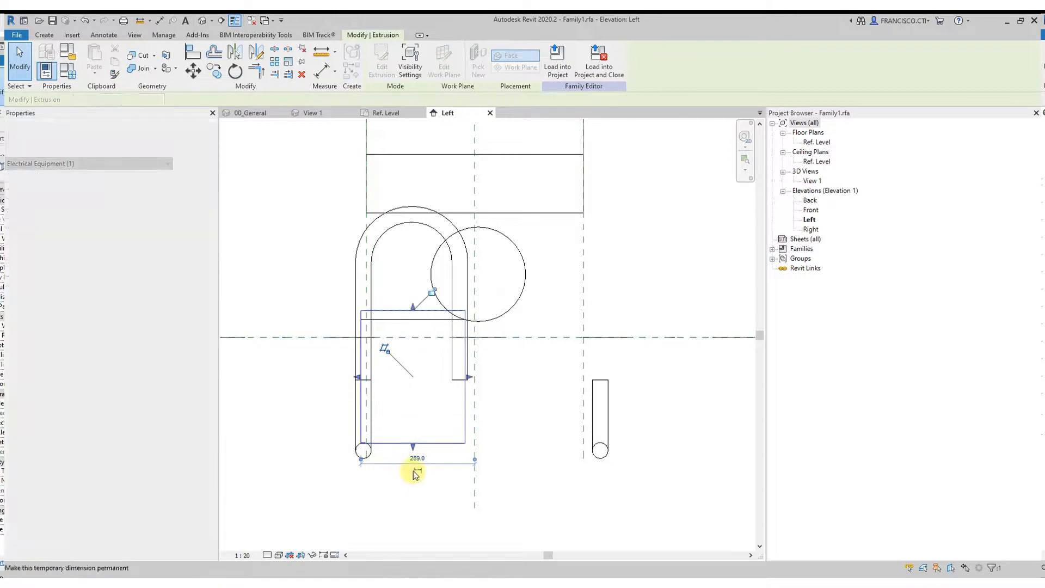
{"action": "left_click_drag", "start_coordinate": [415, 446], "coordinate": [583, 315]}
{"action": "left_click", "coordinate": [652, 254]}
Stretch the thin plates' ends to the two outer vertical reference planes
{"action": "left_click", "coordinate": [471, 316]}
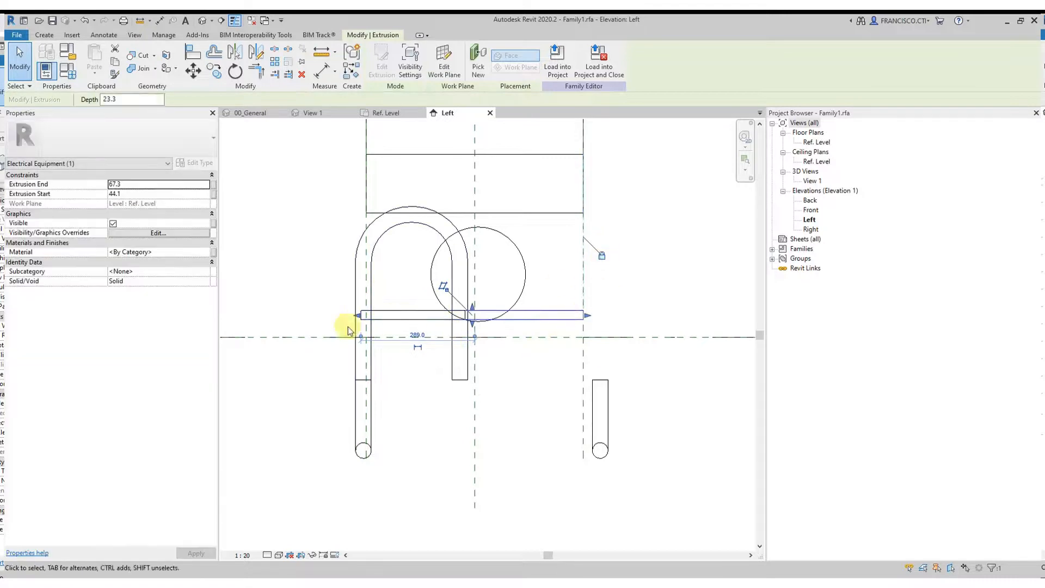
{"action": "left_click_drag", "start_coordinate": [359, 316], "coordinate": [583, 315]}
{"action": "left_click_drag", "start_coordinate": [363, 314], "coordinate": [366, 315]}
{"action": "middle_click_drag", "start_coordinate": [389, 272], "coordinate": [394, 370]}
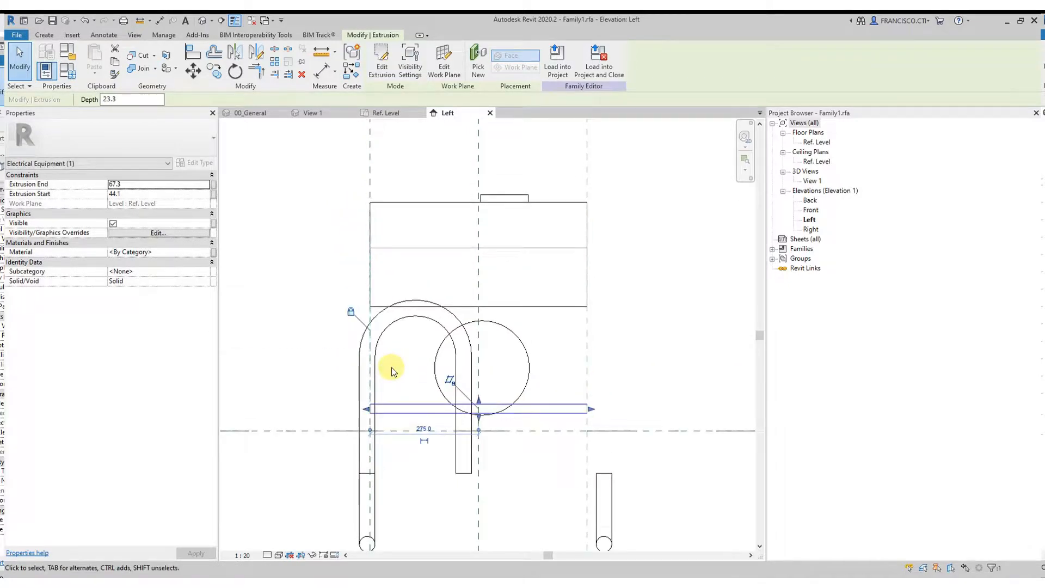
{"action": "middle_click_drag", "start_coordinate": [447, 389], "coordinate": [447, 406]}
{"action": "key", "text": "Escape"}
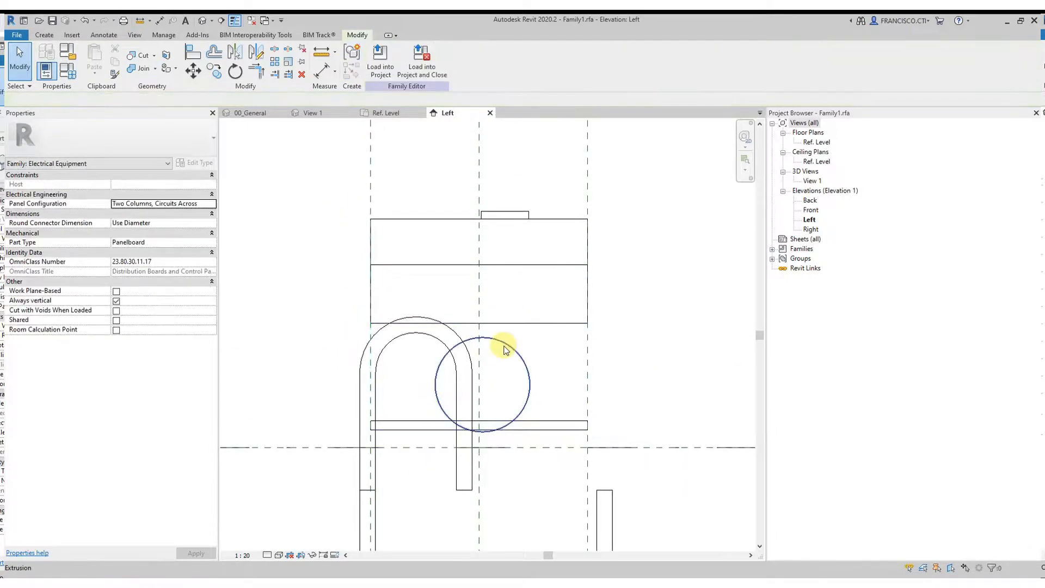
{"action": "scroll", "coordinate": [505, 350], "scroll_direction": "down", "scroll_amount": 2}
{"action": "left_click", "coordinate": [506, 390]}
{"action": "key", "text": "Escape"}
{"action": "scroll", "coordinate": [534, 390], "scroll_direction": "up", "scroll_amount": 2}
{"action": "middle_click_drag", "start_coordinate": [548, 375], "coordinate": [546, 411]}
{"action": "key", "text": "d"}
{"action": "key", "text": "i"}
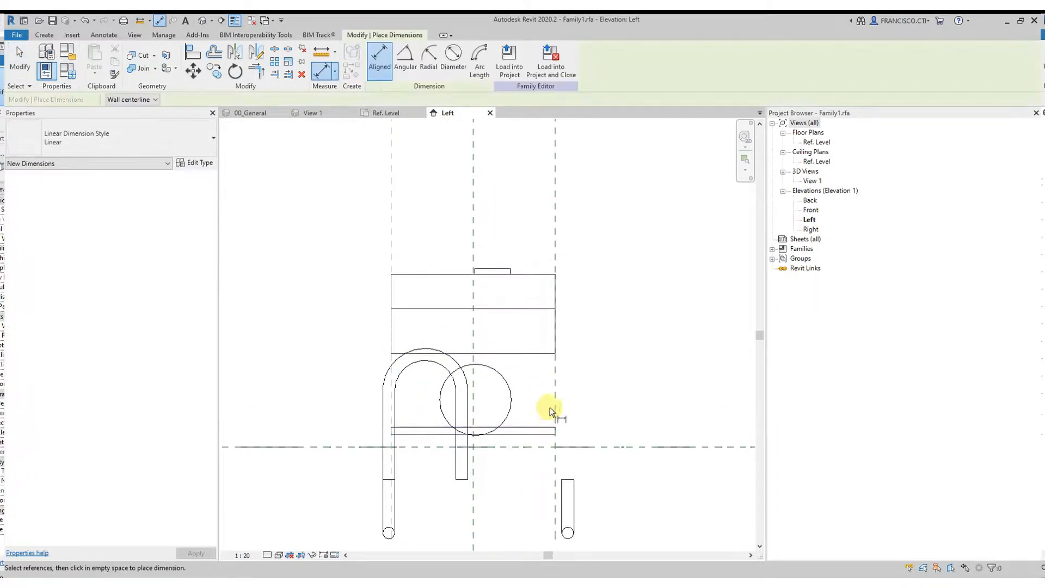
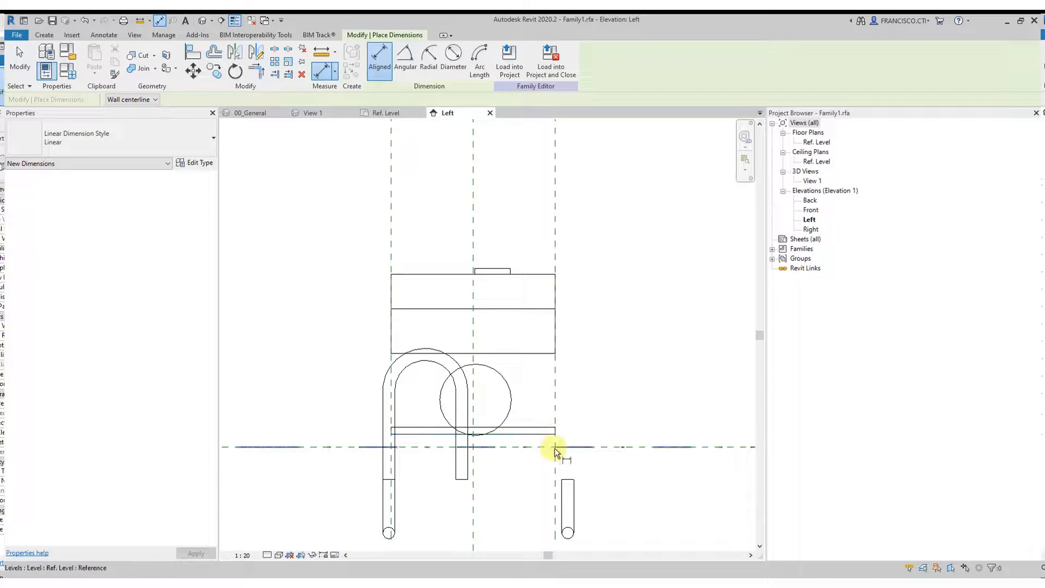
{"action": "left_click", "coordinate": [533, 446]}
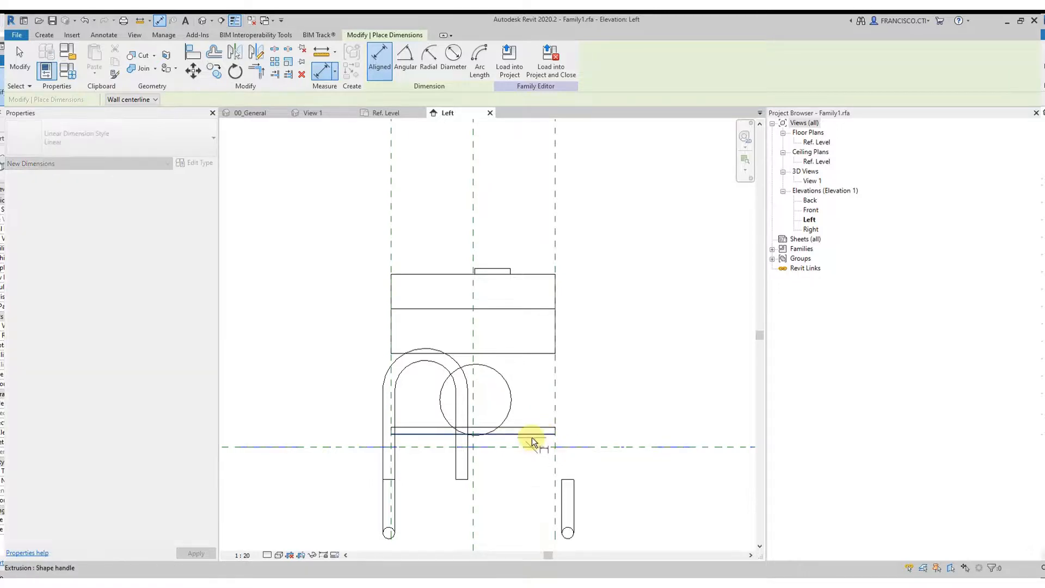
{"action": "key", "text": "Escape"}
{"action": "key", "text": "Escape"}
Set the Extrusion End of one thin plate to 0
{"action": "left_click", "coordinate": [534, 432]}
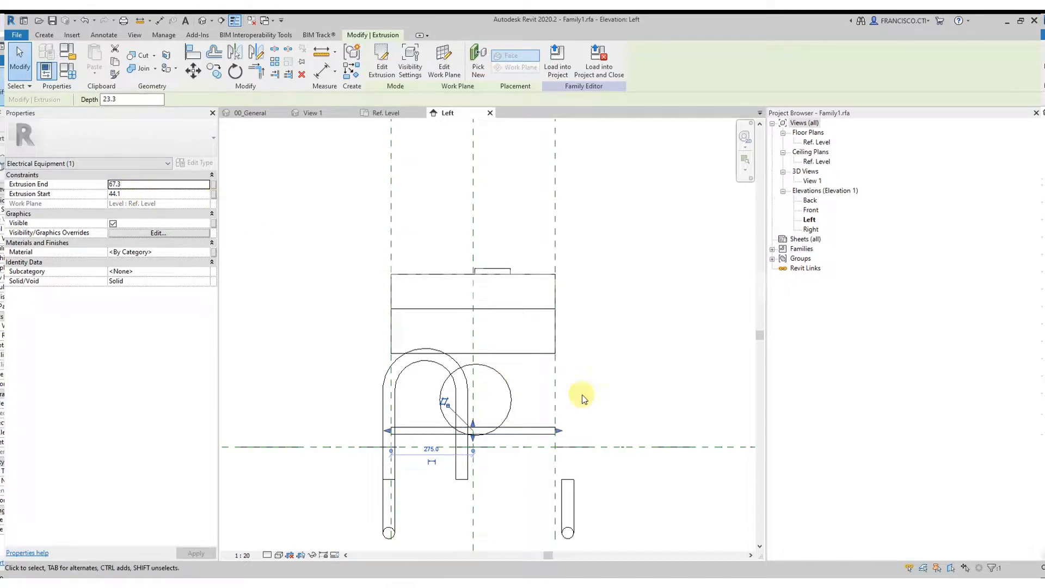
{"action": "left_click", "coordinate": [123, 185]}
{"action": "left_click", "coordinate": [526, 453]}
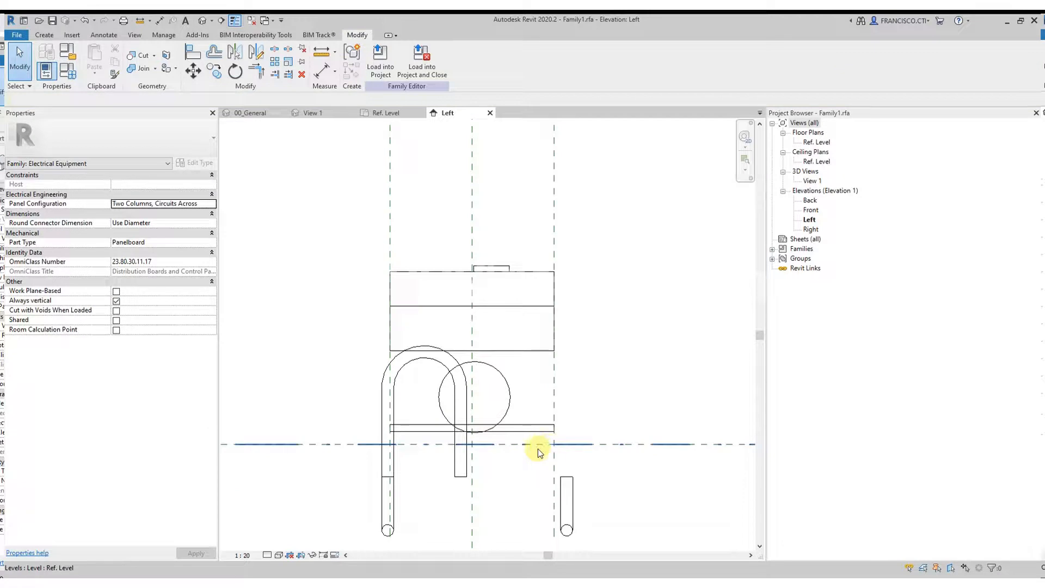
{"action": "left_click", "coordinate": [530, 430]}
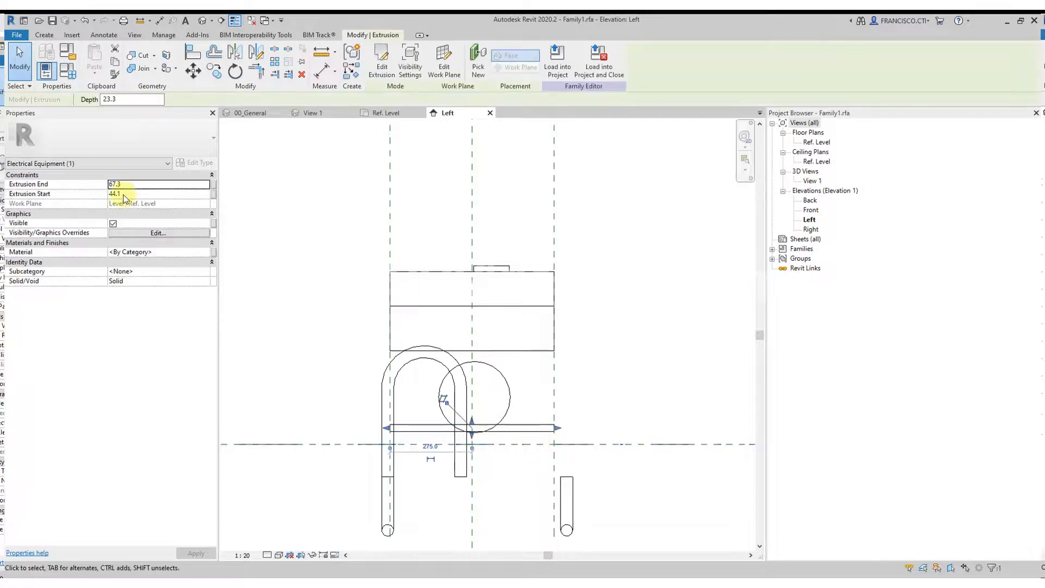
{"action": "left_click", "coordinate": [134, 184]}
{"action": "type", "text": "0"}
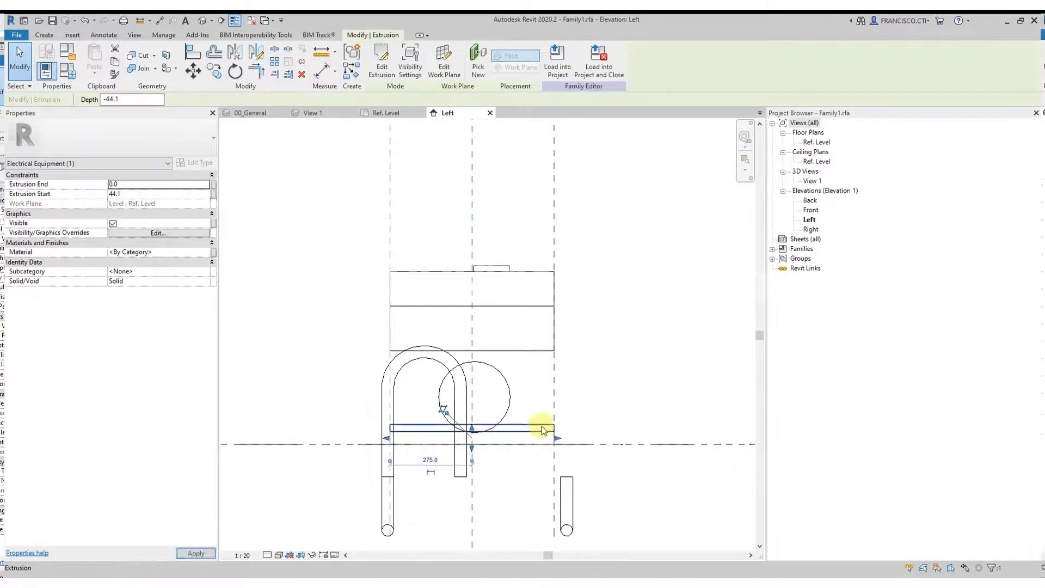
{"action": "scroll", "coordinate": [488, 446], "scroll_direction": "up", "scroll_amount": 3}
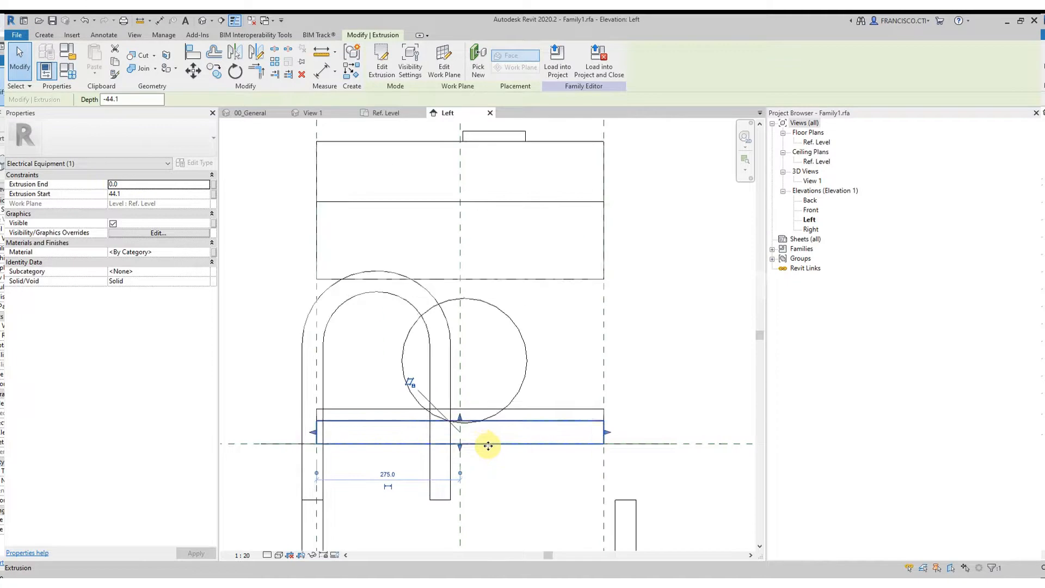
Set the selected thin plate's Extrusion End to 20 and its Extrusion Start to 40
{"action": "left_click", "coordinate": [129, 195]}
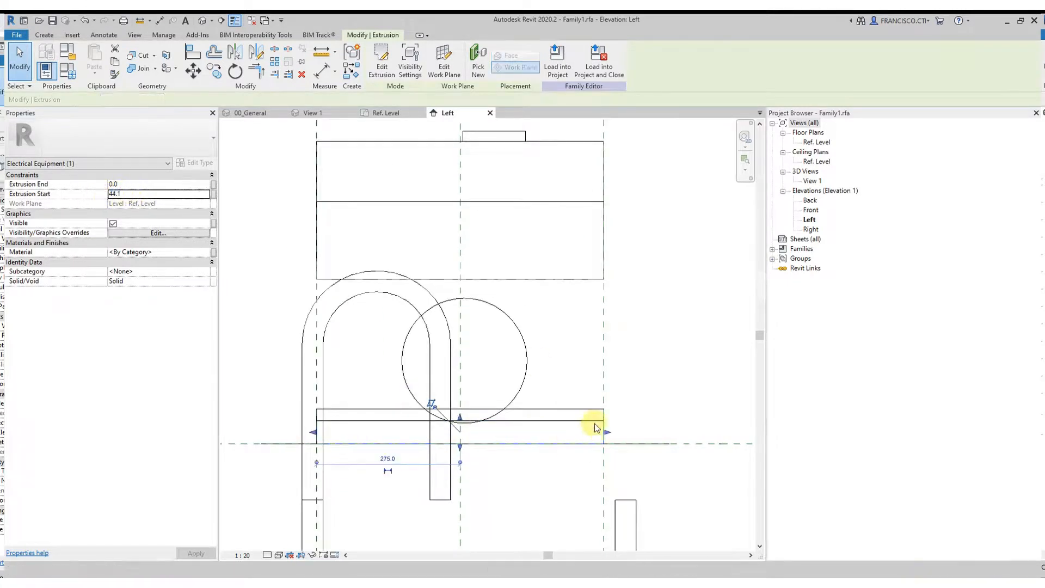
{"action": "left_click", "coordinate": [135, 186]}
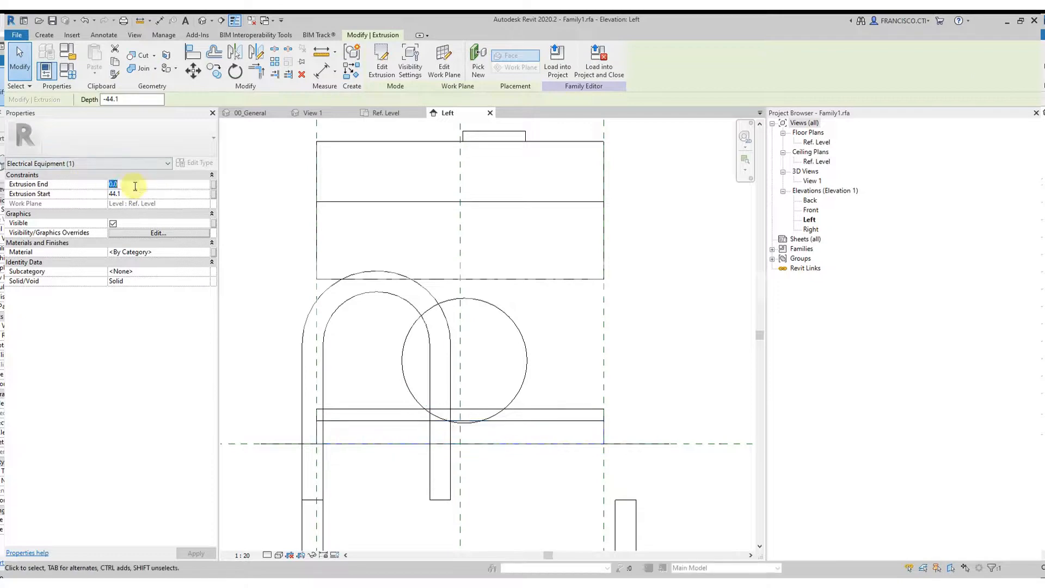
{"action": "key", "text": "Return"}
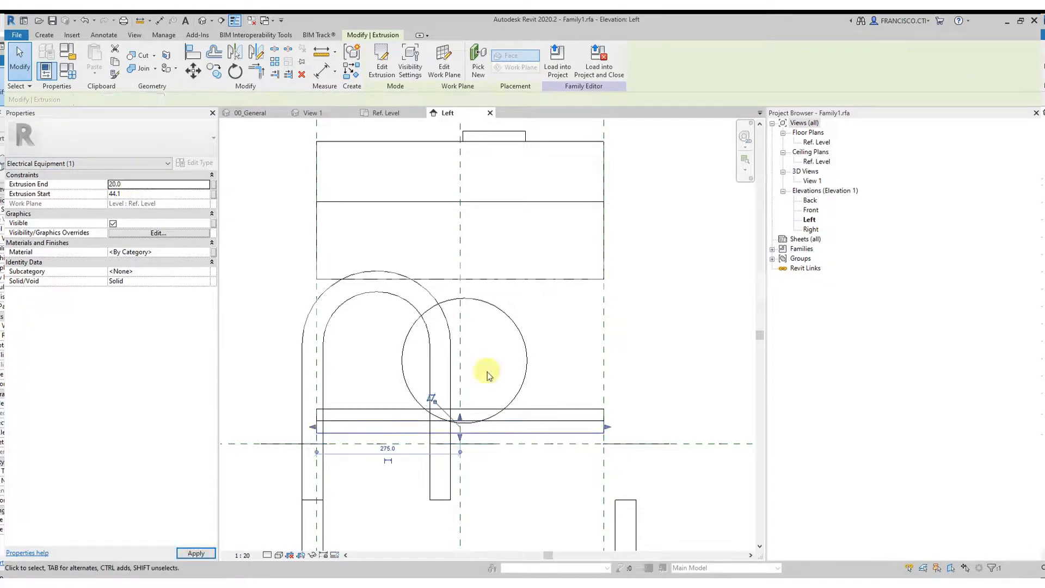
{"action": "left_click", "coordinate": [139, 194]}
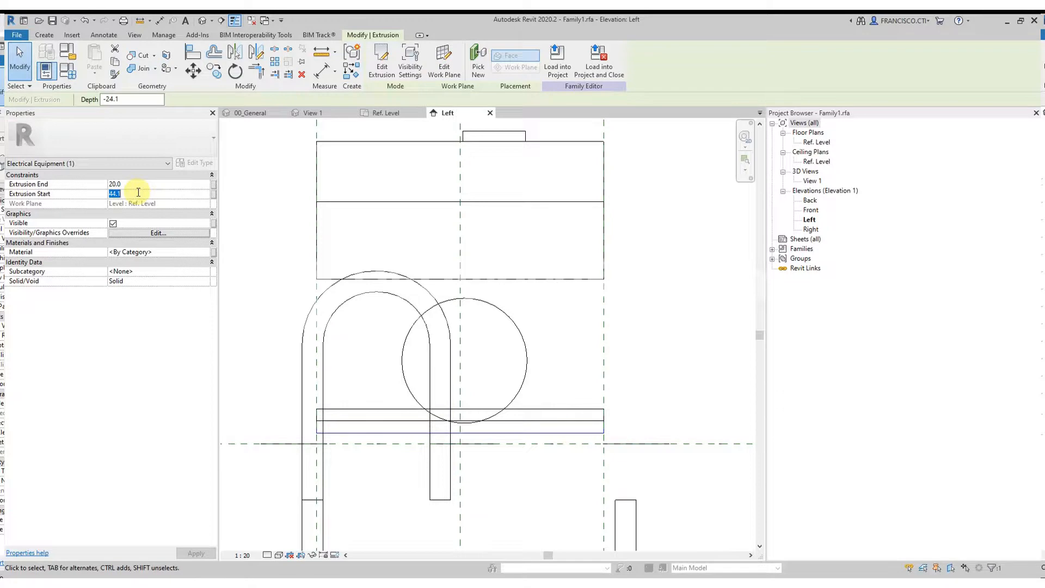
{"action": "type", "text": "40"}
{"action": "key", "text": "Return"}
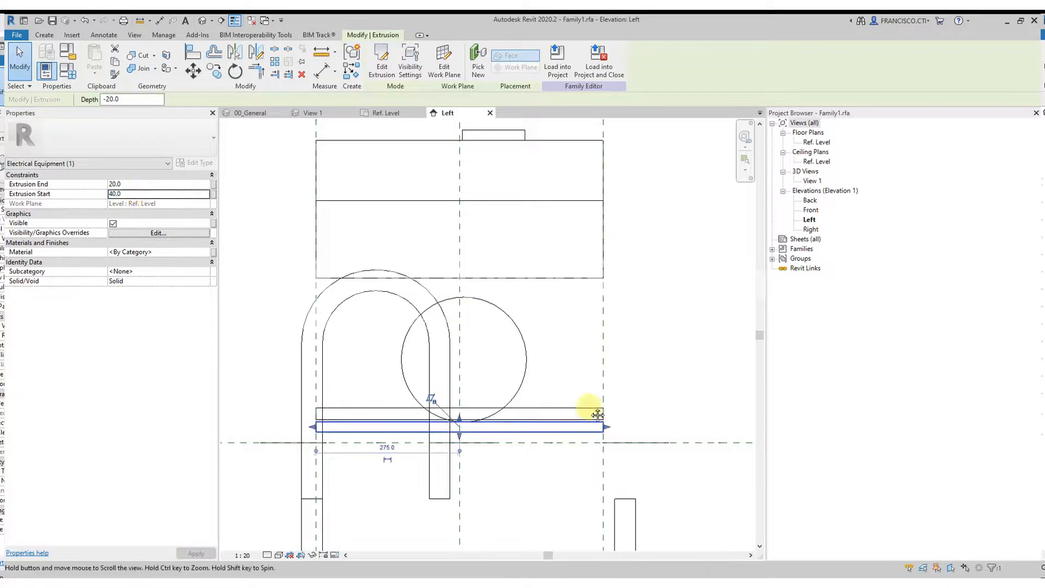
{"action": "middle_click_drag", "start_coordinate": [593, 423], "coordinate": [589, 364]}
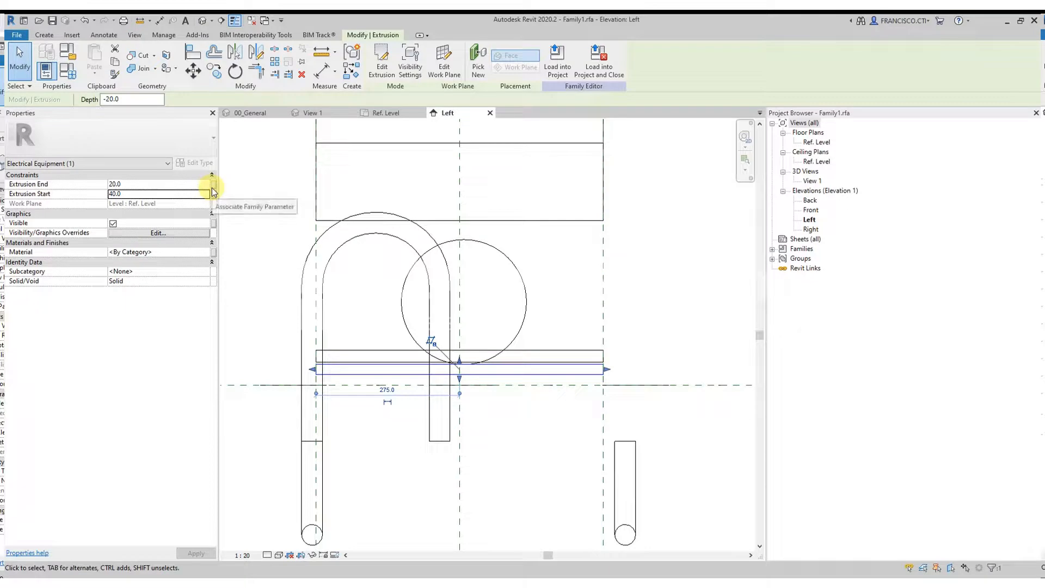
Draw two horizontal reference planes across the equipment, at about 78 mm and about 280 mm above the Ref. Level
{"action": "scroll", "coordinate": [470, 356], "scroll_direction": "down", "scroll_amount": 2}
{"action": "left_click", "coordinate": [472, 378]}
{"action": "middle_click_drag", "start_coordinate": [428, 361], "coordinate": [452, 368]}
{"action": "key", "text": "r"}
{"action": "key", "text": "p"}
{"action": "left_click", "coordinate": [354, 356]}
{"action": "left_click", "coordinate": [665, 356]}
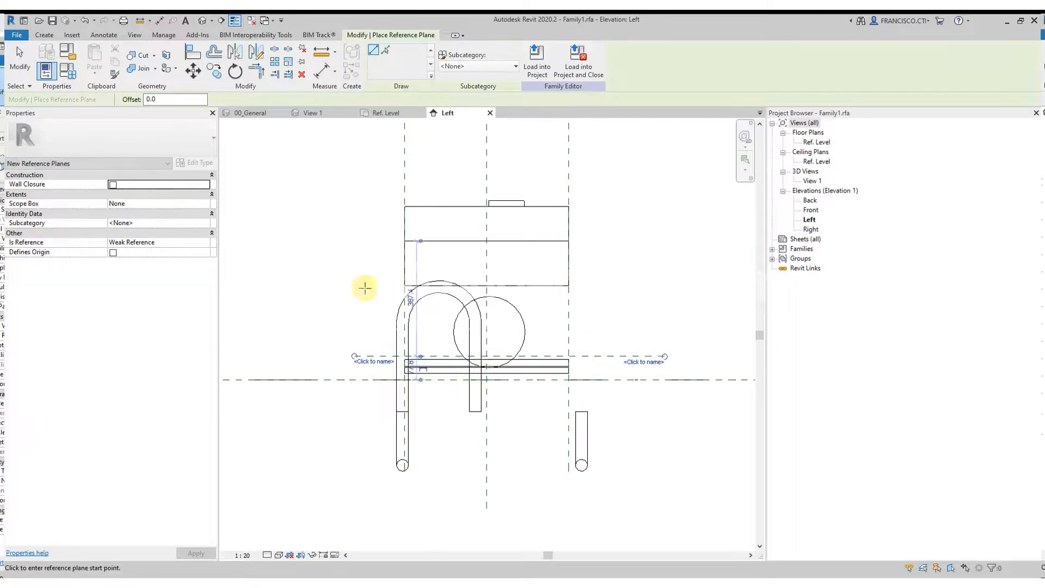
{"action": "left_click", "coordinate": [348, 296]}
{"action": "left_click", "coordinate": [664, 295]}
Draw two more horizontal reference planes, one along the top extrusion's underside at about 465 mm and one near its top edge
{"action": "left_click", "coordinate": [344, 241]}
{"action": "left_click", "coordinate": [672, 241]}
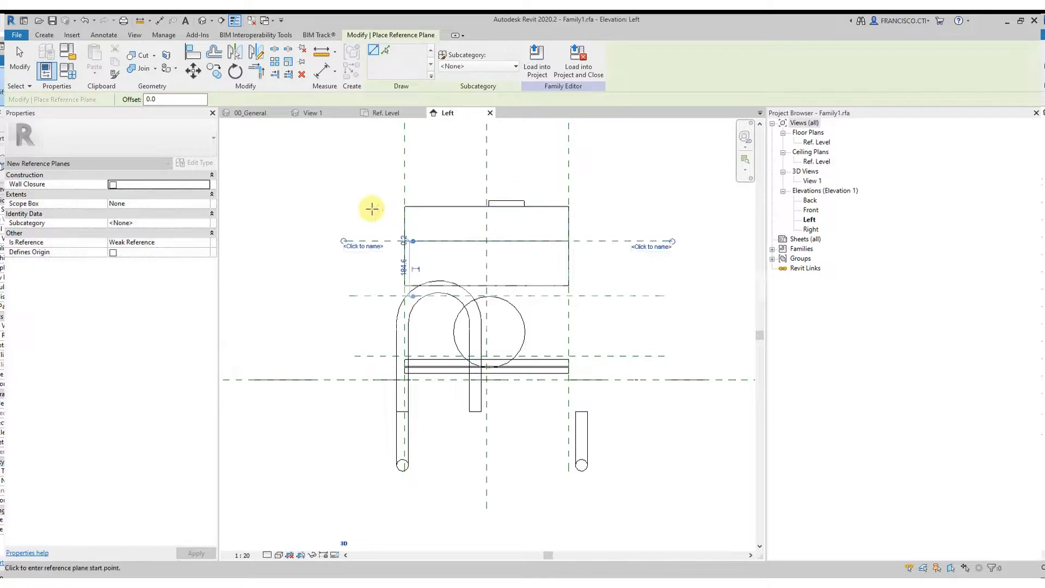
{"action": "left_click", "coordinate": [331, 208]}
{"action": "left_click", "coordinate": [696, 208]}
{"action": "key", "text": "Escape"}
{"action": "key", "text": "Escape"}
Extend the upper thin plate's top edge to about 138 mm and raise its base to the lowest new reference plane
{"action": "scroll", "coordinate": [498, 371], "scroll_direction": "up", "scroll_amount": 3}
{"action": "left_click", "coordinate": [496, 366]}
{"action": "left_click", "coordinate": [497, 355]}
{"action": "left_click", "coordinate": [422, 361]}
{"action": "mouse_move", "coordinate": [384, 349]}
{"action": "left_mouse_down"}
{"action": "mouse_move", "coordinate": [385, 358]}
{"action": "mouse_move", "coordinate": [389, 341]}
{"action": "left_mouse_up"}
{"action": "left_click_drag", "start_coordinate": [389, 340], "coordinate": [389, 342]}
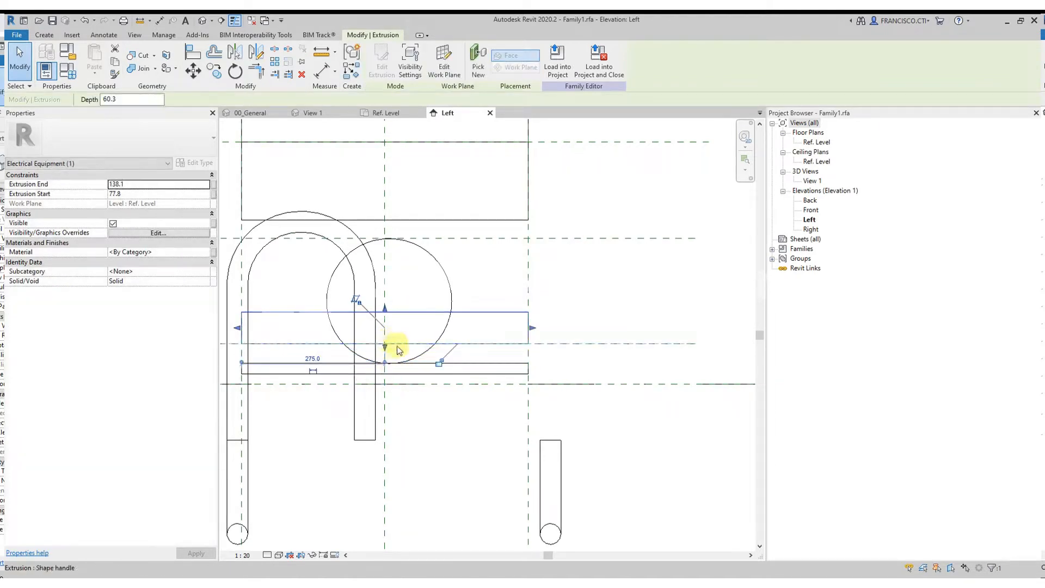
Lock the upper thin plate's base to the lowest new reference plane and lower its top edge to about 107 mm
{"action": "left_click", "coordinate": [437, 361]}
{"action": "left_click", "coordinate": [460, 380]}
{"action": "left_click", "coordinate": [410, 315]}
{"action": "middle_click_drag", "start_coordinate": [400, 326], "coordinate": [488, 326]}
{"action": "scroll", "coordinate": [489, 325], "scroll_direction": "down", "scroll_amount": 1}
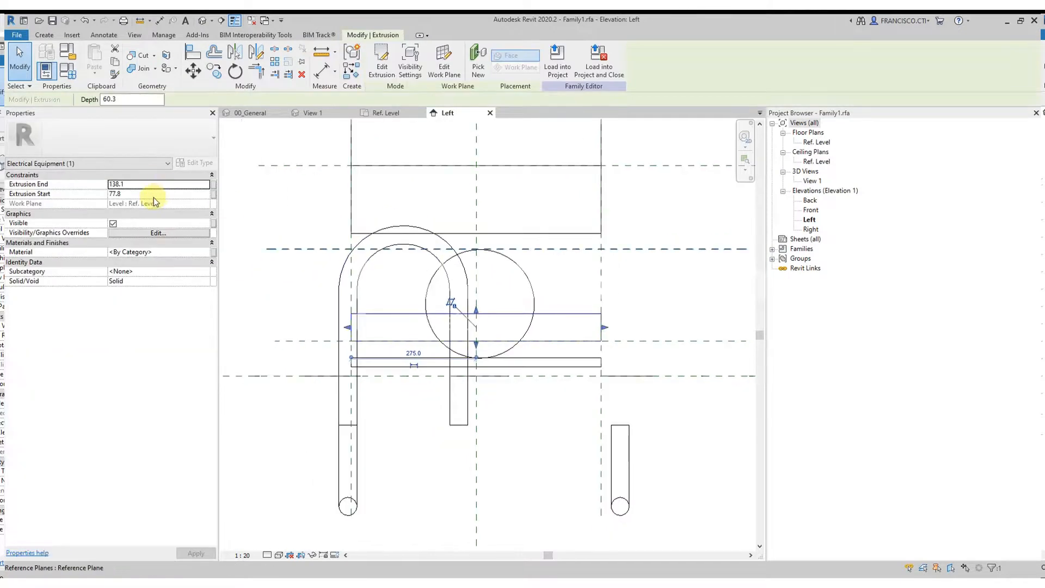
{"action": "left_click", "coordinate": [155, 195]}
{"action": "middle_click_drag", "start_coordinate": [589, 335], "coordinate": [572, 338]}
{"action": "left_click", "coordinate": [183, 196]}
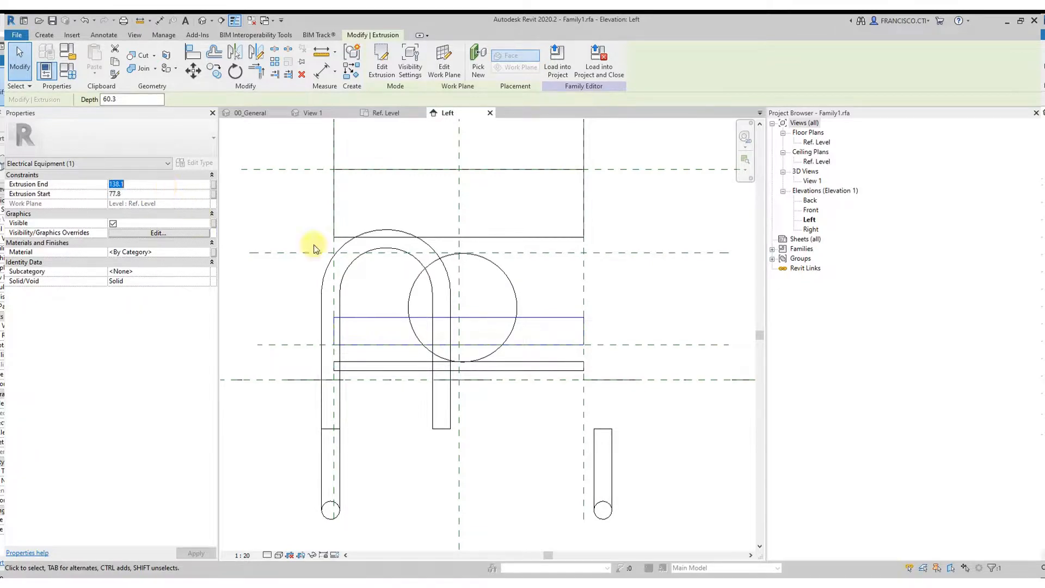
{"action": "left_click_drag", "start_coordinate": [458, 317], "coordinate": [458, 333]}
{"action": "scroll", "coordinate": [545, 327], "scroll_direction": "up", "scroll_amount": 3}
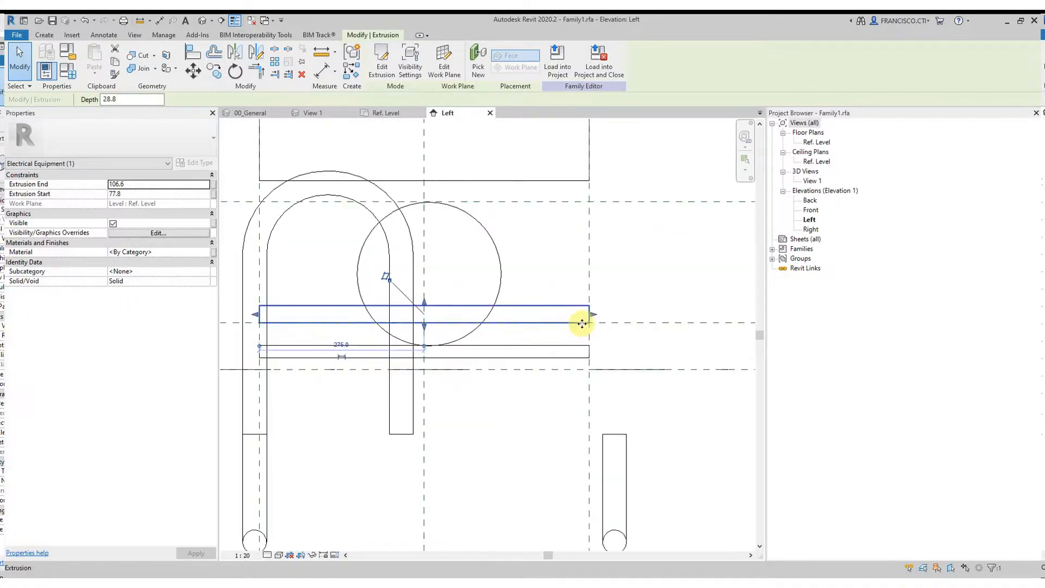
Dimension the upper thin plate's thickness from the lowest new reference plane and lock that dimension
{"action": "key", "text": "d"}
{"action": "key", "text": "i"}
{"action": "left_click", "coordinate": [640, 324]}
{"action": "left_click", "coordinate": [575, 307]}
{"action": "left_click", "coordinate": [687, 303]}
{"action": "scroll", "coordinate": [560, 300], "scroll_direction": "down", "scroll_amount": 5}
{"action": "key", "text": "Escape"}
{"action": "key", "text": "Escape"}
{"action": "left_click", "coordinate": [621, 305]}
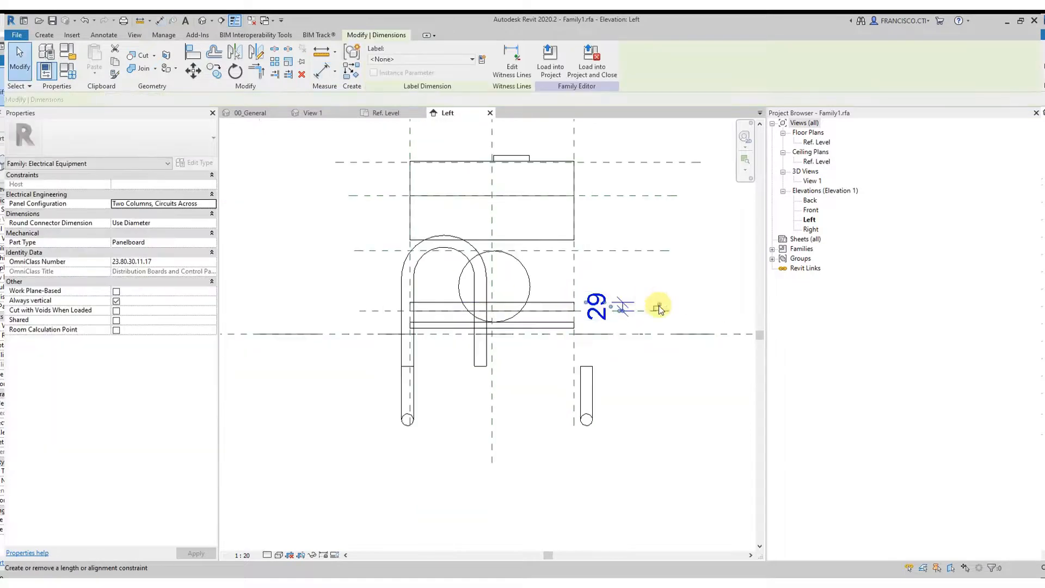
{"action": "middle_click_drag", "start_coordinate": [570, 336], "coordinate": [568, 339]}
{"action": "key", "text": "Escape"}
{"action": "scroll", "coordinate": [644, 319], "scroll_direction": "up", "scroll_amount": 2}
{"action": "left_click_drag", "start_coordinate": [651, 312], "coordinate": [579, 310]}
{"action": "scroll", "coordinate": [438, 331], "scroll_direction": "up", "scroll_amount": 2}
Fit the lower thin plate to the upper one, with its top edge at 108.8 and its base at 80 on the reference plane
{"action": "left_click", "coordinate": [464, 336]}
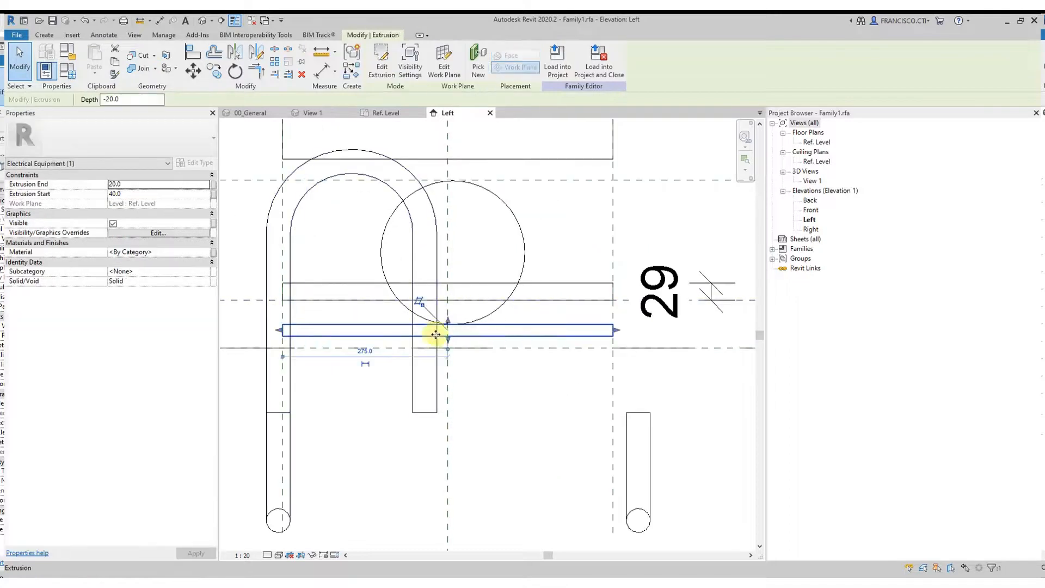
{"action": "left_click_drag", "start_coordinate": [448, 321], "coordinate": [448, 280]}
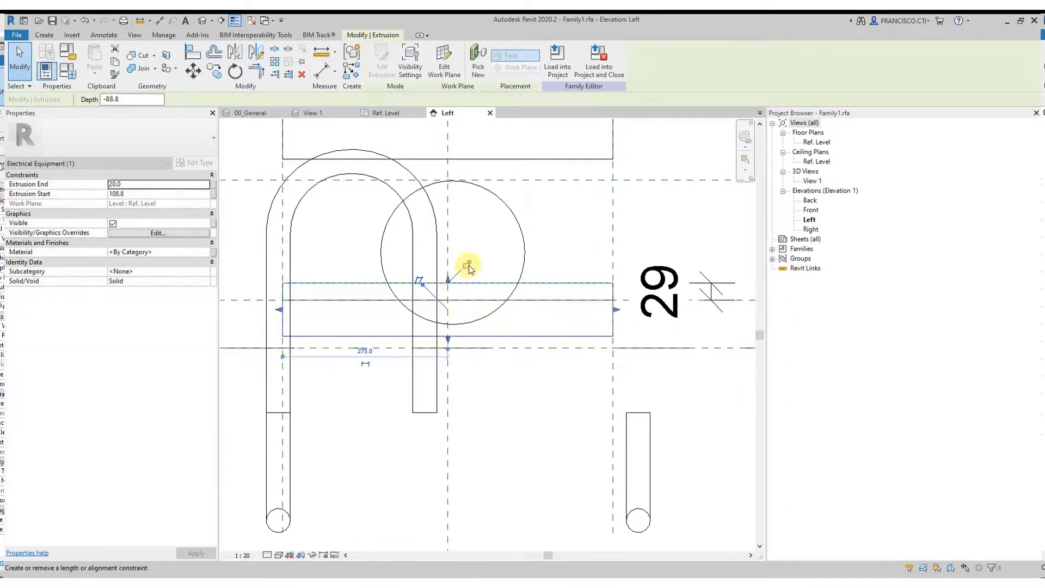
{"action": "left_click_drag", "start_coordinate": [448, 338], "coordinate": [452, 306]}
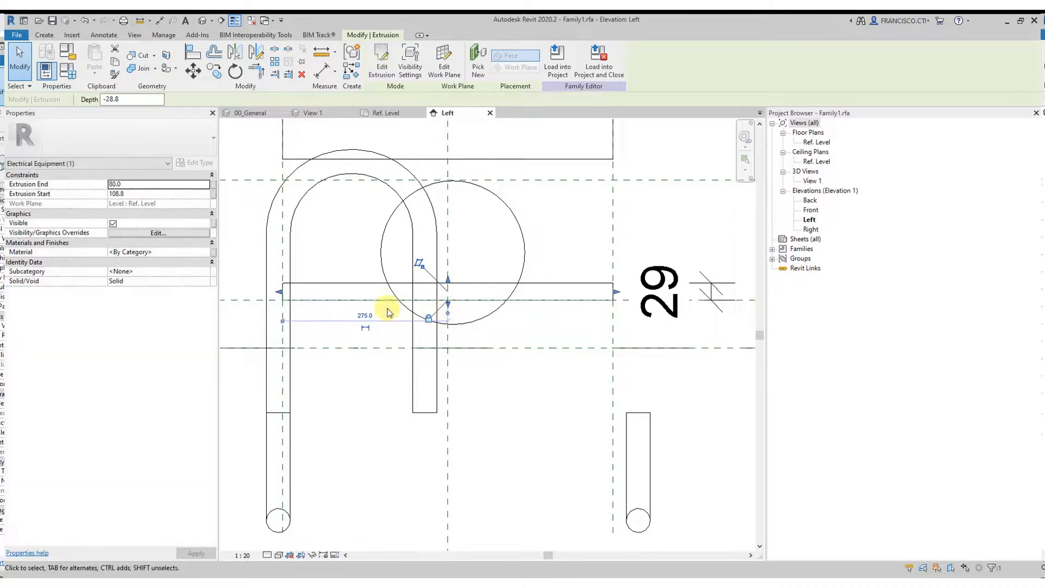
{"action": "middle_click_drag", "start_coordinate": [444, 311], "coordinate": [448, 328]}
Move the lowest new reference plane up to 160 mm, then lower it to 60 mm above the Ref. Level
{"action": "scroll", "coordinate": [544, 326], "scroll_direction": "down", "scroll_amount": 2}
{"action": "left_click", "coordinate": [705, 336]}
{"action": "left_click_drag", "start_coordinate": [691, 321], "coordinate": [693, 293]}
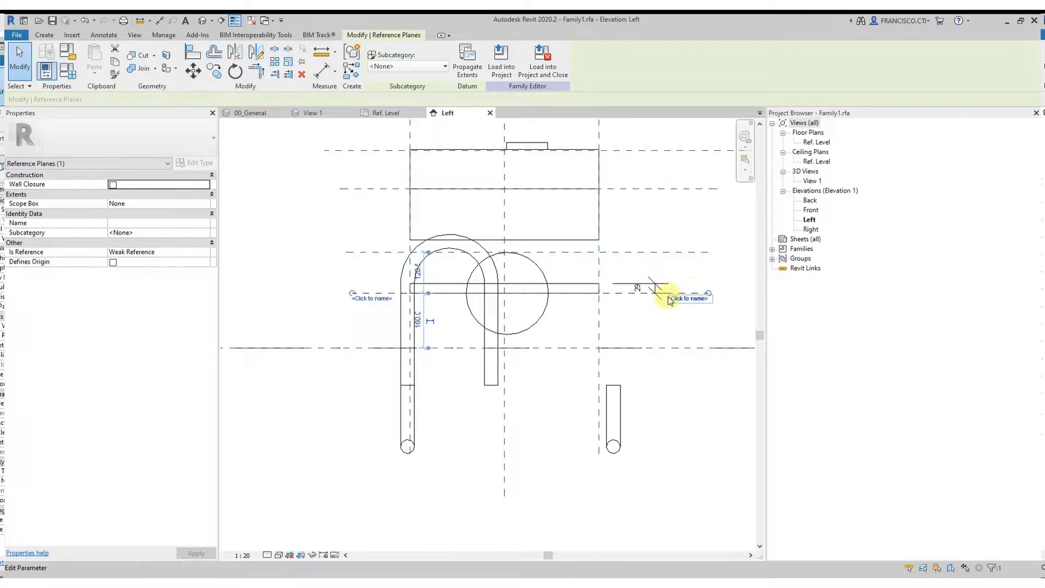
{"action": "mouse_move", "coordinate": [618, 309]}
{"action": "left_mouse_down"}
{"action": "mouse_move", "coordinate": [618, 343]}
{"action": "mouse_move", "coordinate": [618, 327]}
{"action": "left_mouse_up"}
{"action": "middle_click_drag", "start_coordinate": [618, 327], "coordinate": [612, 357]}
{"action": "key", "text": "Escape"}
Move the plate thickness dimension to the opposite side of the equipment
{"action": "left_click", "coordinate": [594, 316]}
{"action": "middle_click_drag", "start_coordinate": [618, 321], "coordinate": [533, 315]}
{"action": "left_click_drag", "start_coordinate": [532, 311], "coordinate": [221, 315]}
{"action": "scroll", "coordinate": [569, 327], "scroll_direction": "down", "scroll_amount": 1}
{"action": "middle_click_drag", "start_coordinate": [505, 322], "coordinate": [597, 378]}
{"action": "scroll", "coordinate": [612, 303], "scroll_direction": "up", "scroll_amount": 1}
Dimension the three upper horizontal reference planes in one chain and make their spacing equal
{"action": "left_click", "coordinate": [597, 379]}
{"action": "key", "text": "i"}
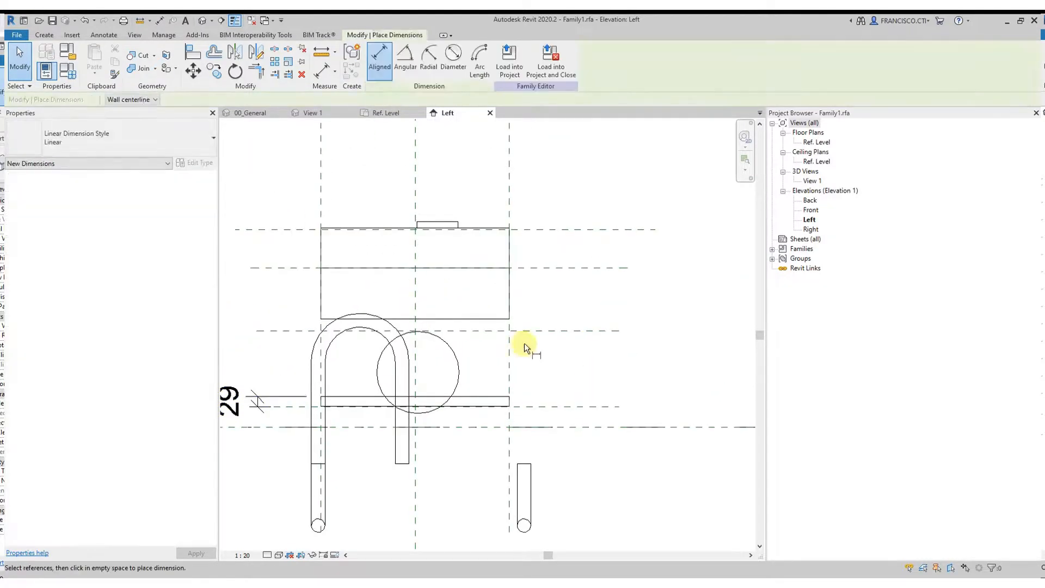
{"action": "left_click", "coordinate": [534, 331]}
{"action": "left_click", "coordinate": [534, 231]}
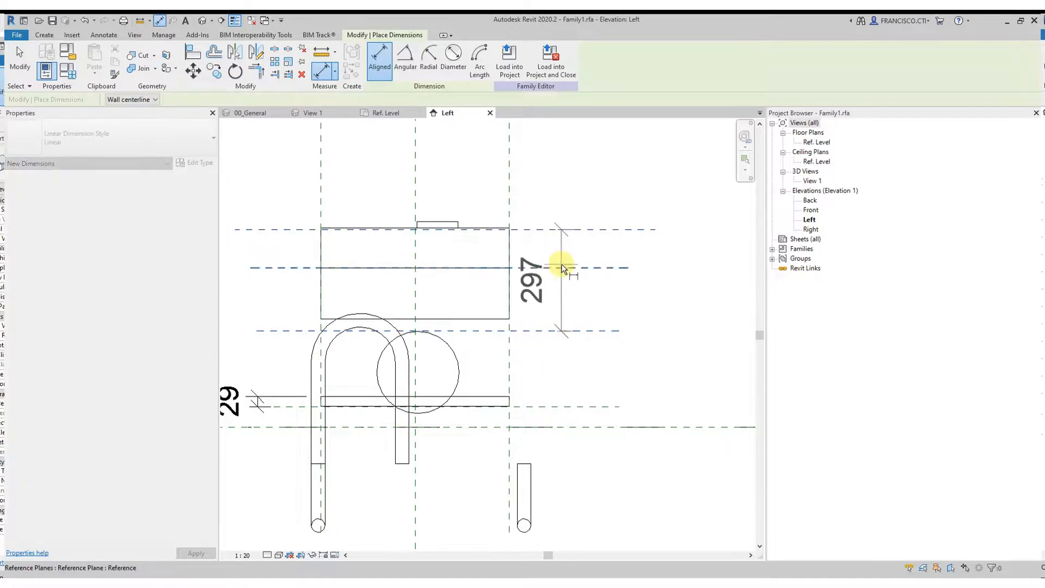
{"action": "left_click", "coordinate": [567, 267]}
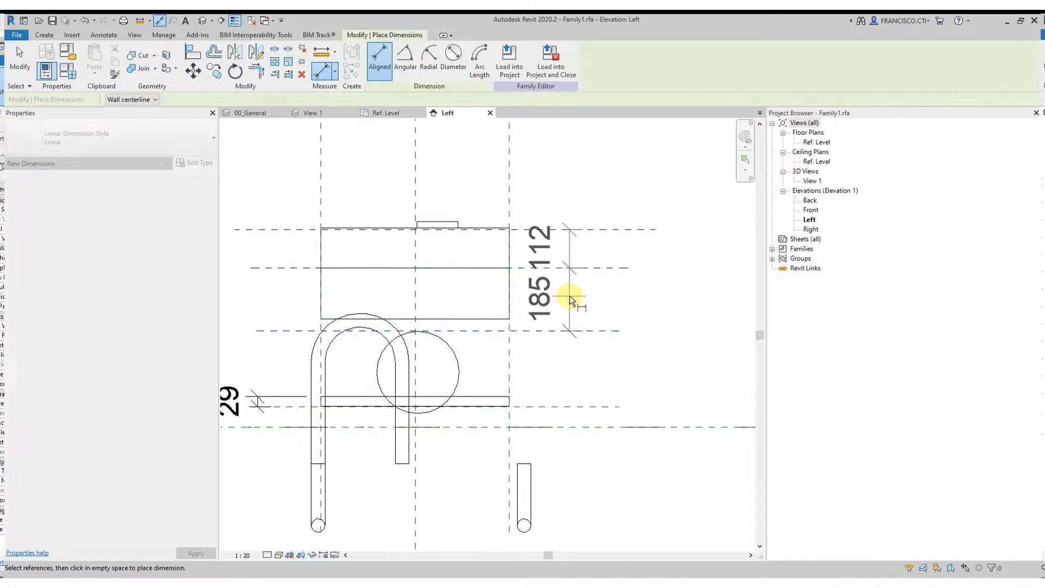
{"action": "left_click", "coordinate": [567, 296]}
{"action": "left_click", "coordinate": [653, 280]}
{"action": "middle_click_drag", "start_coordinate": [583, 304], "coordinate": [557, 304]}
Dimension the overall height between the outer two of the three equally spaced reference planes and lock it
{"action": "left_click", "coordinate": [582, 328]}
{"action": "left_click", "coordinate": [589, 231]}
{"action": "left_click", "coordinate": [590, 265]}
{"action": "key", "text": "Escape"}
{"action": "left_click", "coordinate": [591, 269]}
{"action": "left_click_drag", "start_coordinate": [590, 269], "coordinate": [607, 271]}
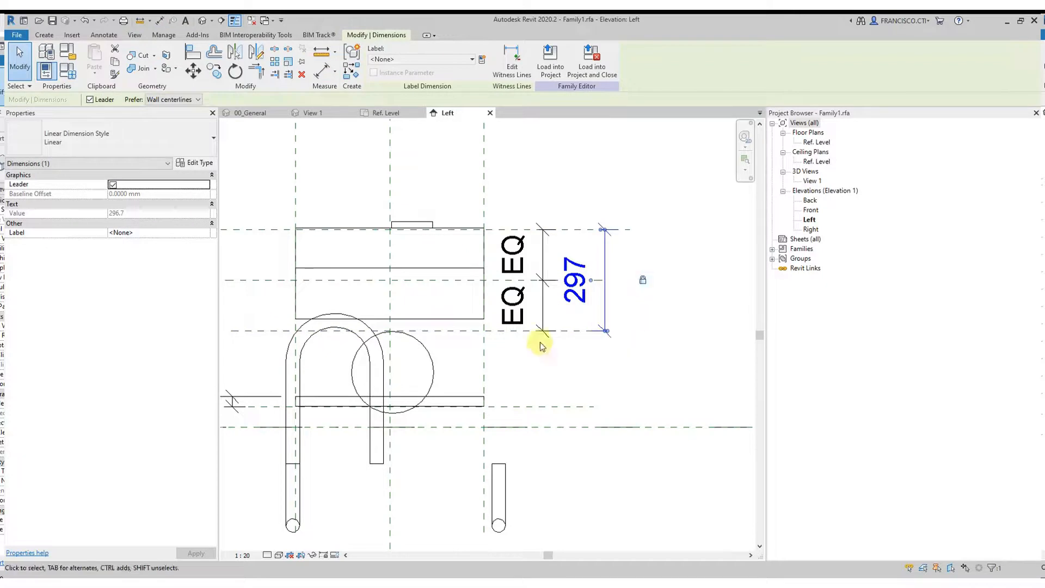
{"action": "left_click", "coordinate": [502, 332]}
{"action": "left_click_drag", "start_coordinate": [502, 332], "coordinate": [475, 335]}
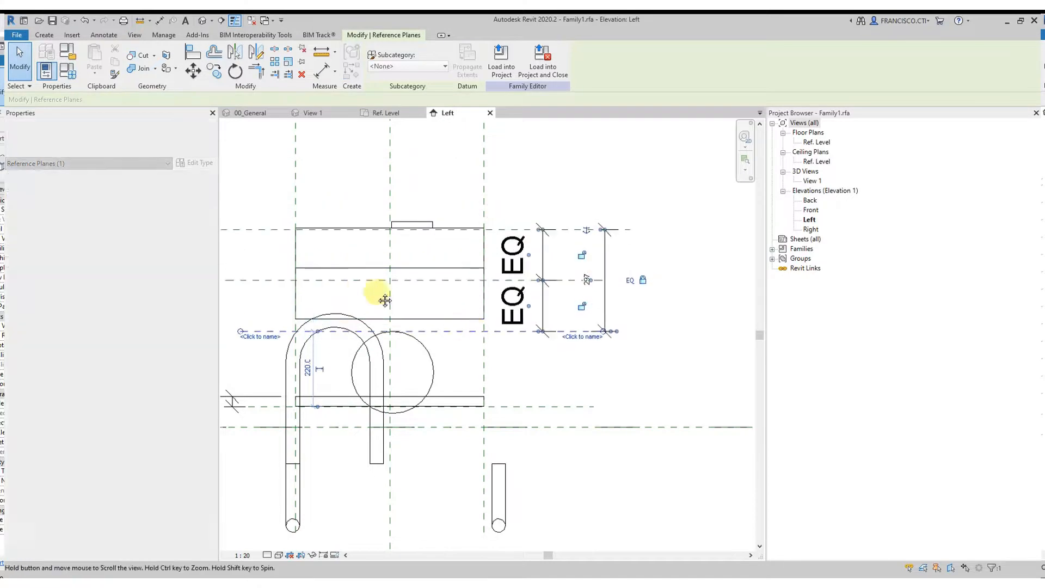
Align the upper box's top edge to the highest reference plane and its bottom edge to the middle one
{"action": "middle_click_drag", "start_coordinate": [331, 293], "coordinate": [419, 292]}
{"action": "scroll", "coordinate": [420, 280], "scroll_direction": "up", "scroll_amount": 1}
{"action": "left_click", "coordinate": [439, 265]}
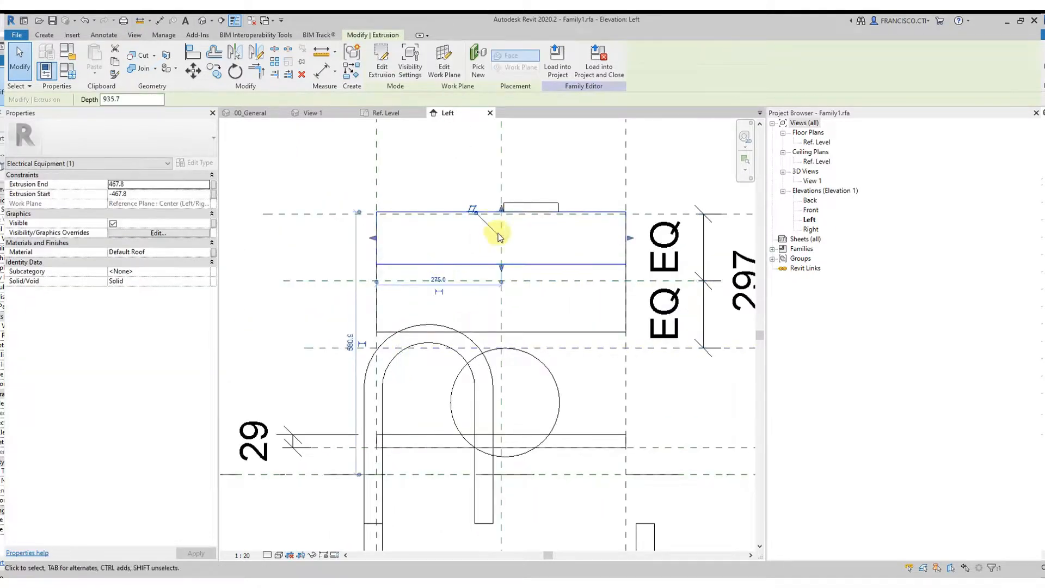
{"action": "left_click_drag", "start_coordinate": [502, 211], "coordinate": [503, 214]}
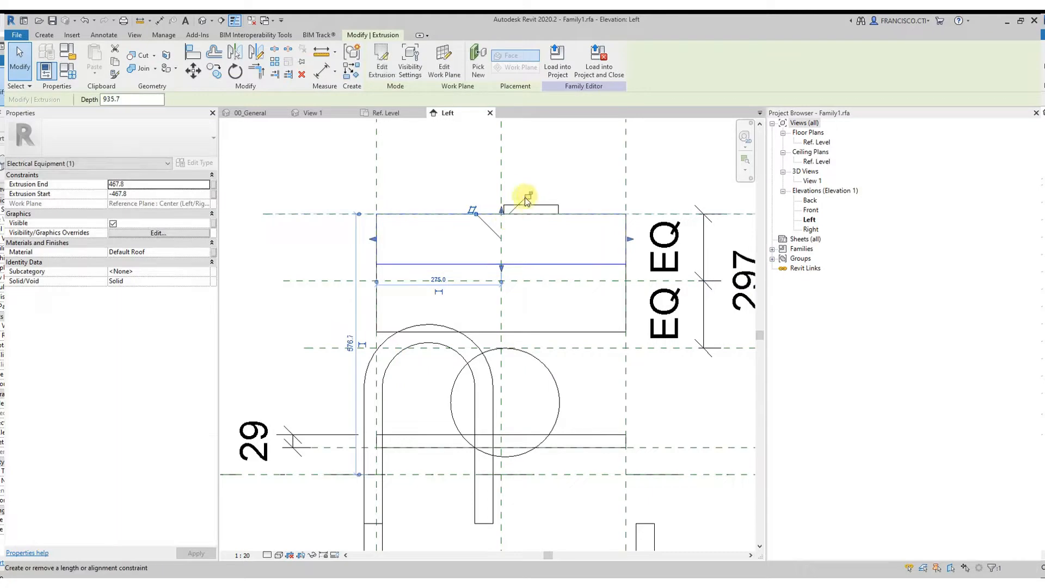
{"action": "left_click_drag", "start_coordinate": [501, 268], "coordinate": [502, 281]}
{"action": "left_click", "coordinate": [501, 300]}
{"action": "middle_click_drag", "start_coordinate": [518, 338], "coordinate": [517, 288]}
Align and lock the lower box's bottom edge to the reference plane at 280 mm and its top edge to the middle plane
{"action": "left_click", "coordinate": [517, 283]}
{"action": "left_click_drag", "start_coordinate": [500, 286], "coordinate": [501, 298]}
{"action": "left_click_drag", "start_coordinate": [500, 226], "coordinate": [501, 229]}
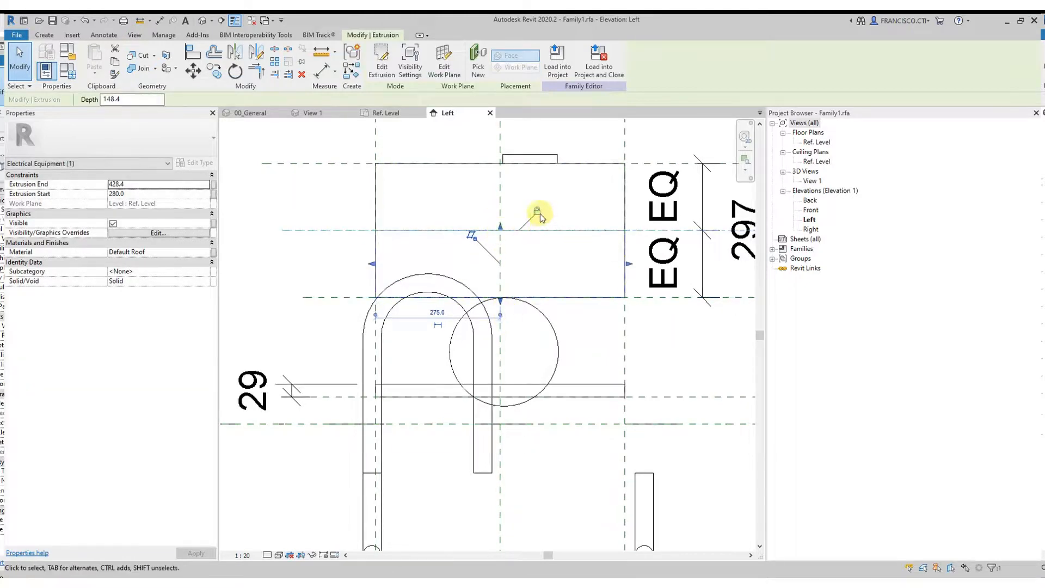
{"action": "scroll", "coordinate": [541, 215], "scroll_direction": "down", "scroll_amount": 2}
{"action": "key", "text": "Escape"}
Change the elevation's visual style so the solids are filled with their material colours
{"action": "middle_click_drag", "start_coordinate": [593, 246], "coordinate": [592, 304]}
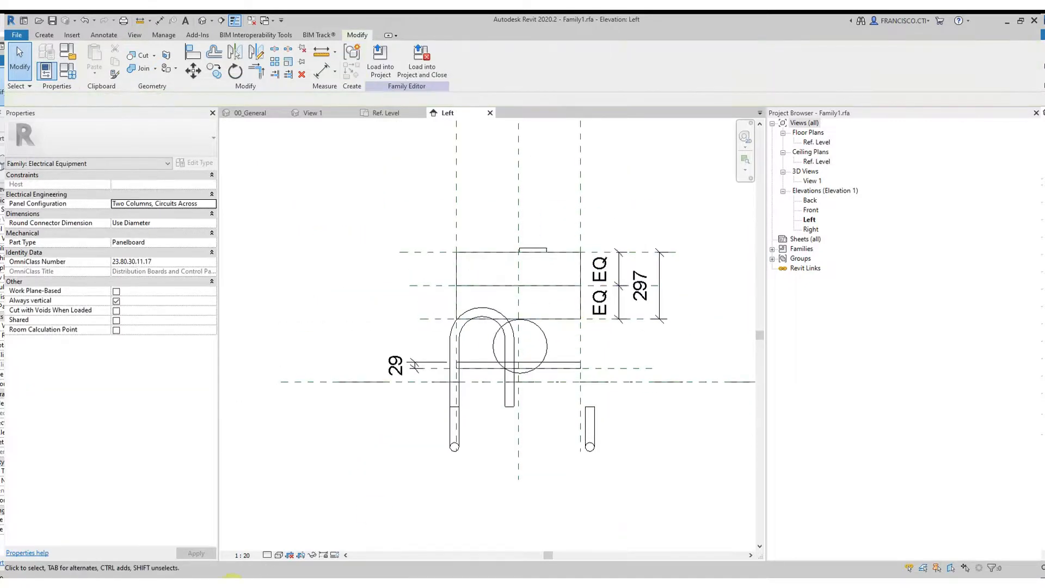
{"action": "left_click", "coordinate": [278, 555]}
{"action": "left_click", "coordinate": [294, 522]}
{"action": "middle_click_drag", "start_coordinate": [504, 332], "coordinate": [484, 376]}
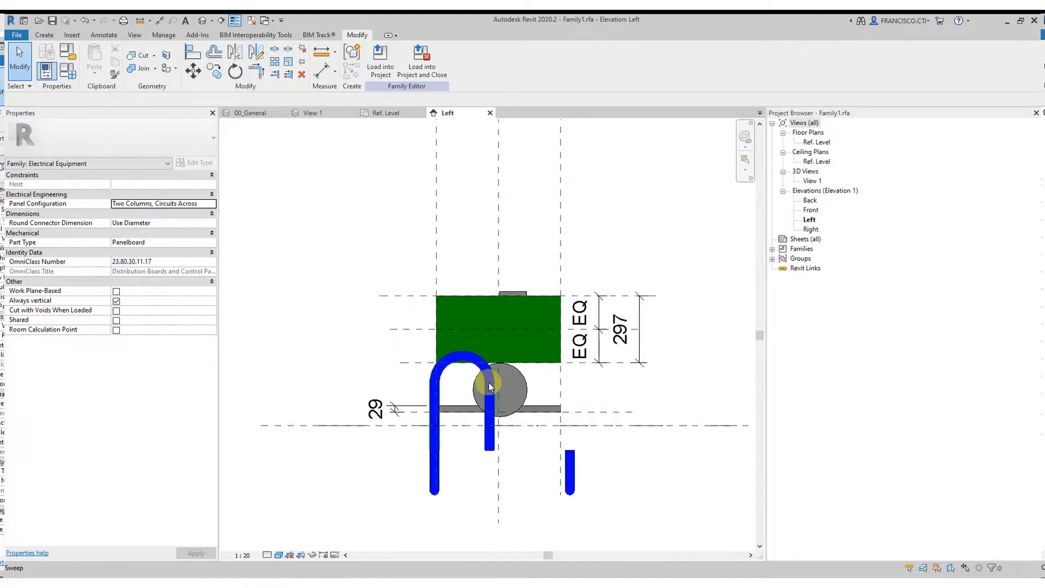
Temporarily hide the curved pipe sweep and the short pipe sweep beneath it in the elevation
{"action": "left_click", "coordinate": [489, 379]}
{"action": "key", "text": "h"}
{"action": "key", "text": "h"}
{"action": "left_click", "coordinate": [483, 442]}
{"action": "key", "text": "h"}
{"action": "key", "text": "h"}
{"action": "left_click", "coordinate": [432, 464]}
{"action": "key", "text": "h"}
{"action": "key", "text": "h"}
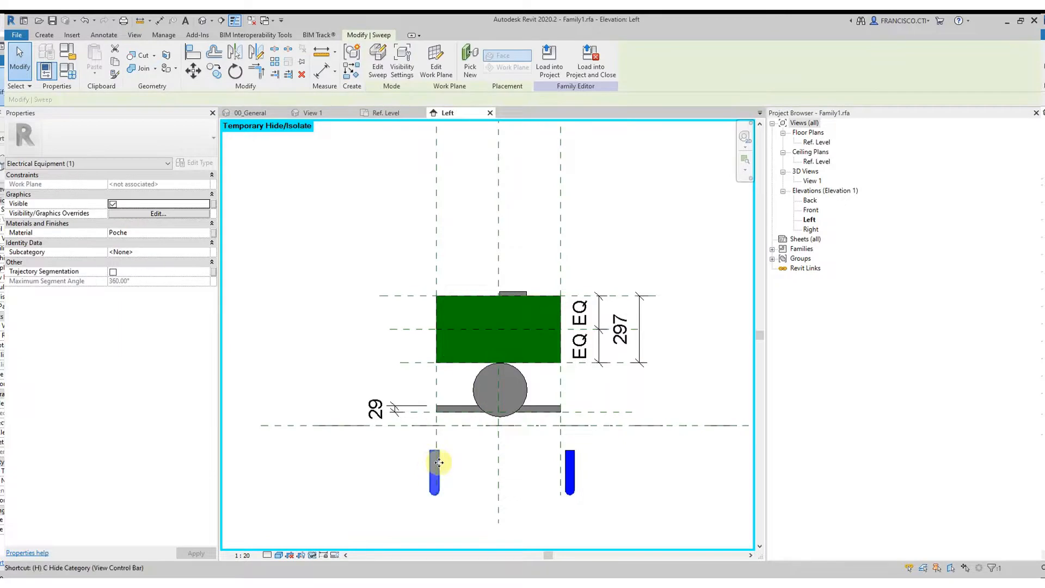
{"action": "double_click", "coordinate": [571, 467]}
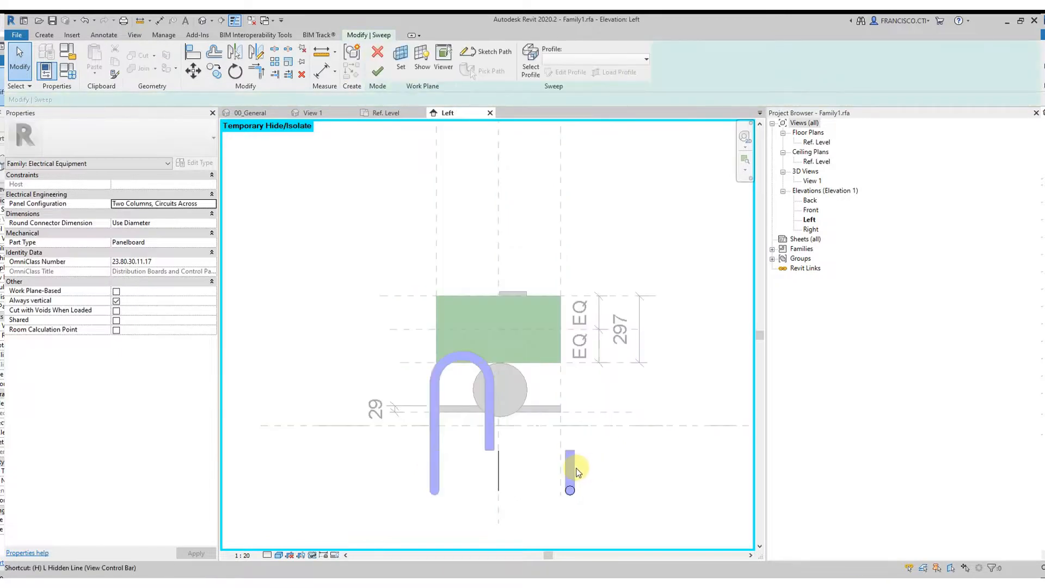
{"action": "left_click", "coordinate": [384, 58]}
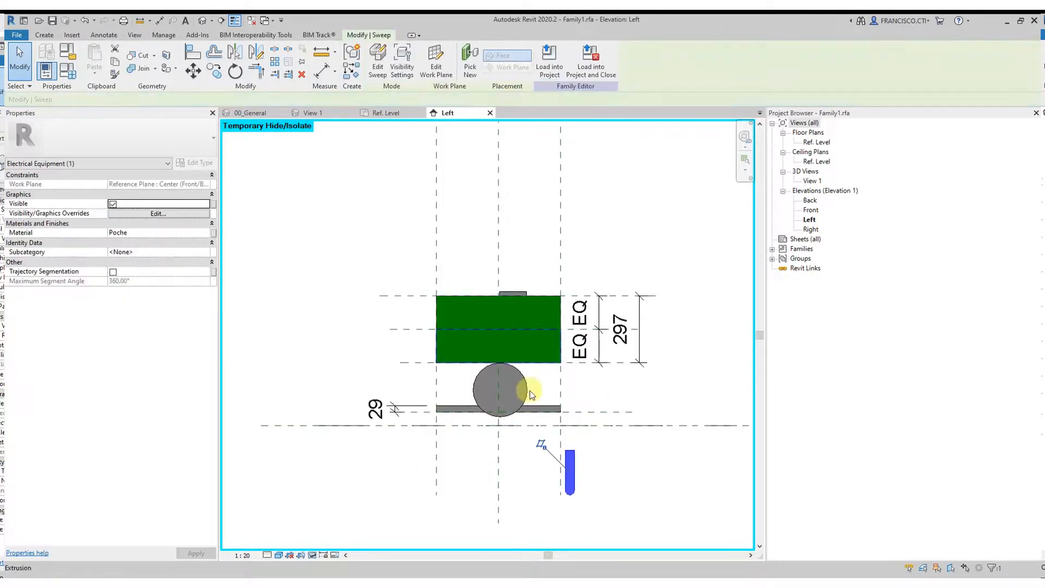
{"action": "key", "text": "Escape"}
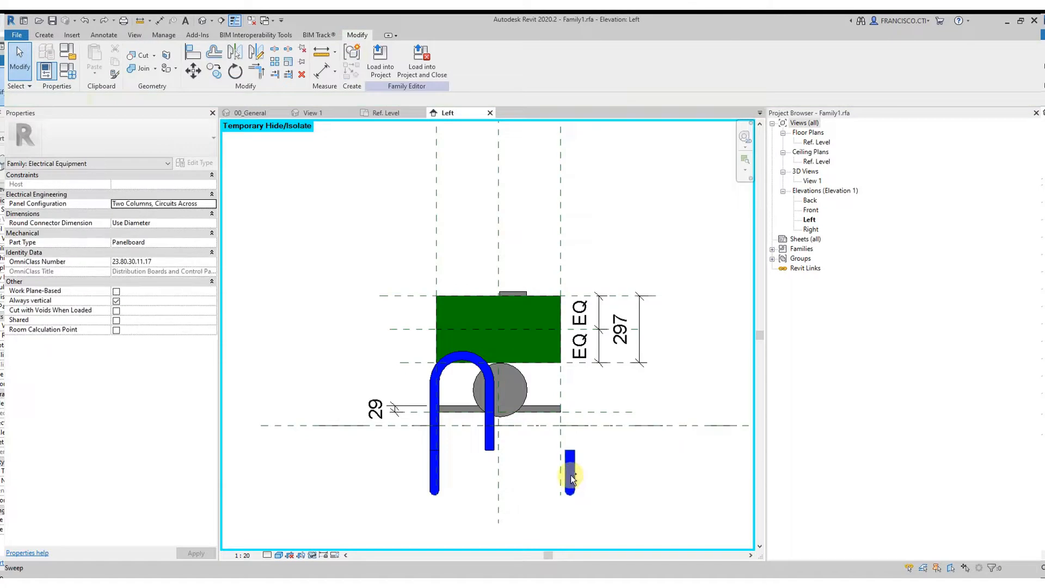
Try moving the horizontal reference plane under the green box to test how the geometry follows
{"action": "scroll", "coordinate": [509, 321], "scroll_direction": "up", "scroll_amount": 3}
{"action": "left_click", "coordinate": [613, 280]}
{"action": "left_click_drag", "start_coordinate": [614, 280], "coordinate": [613, 245]}
{"action": "scroll", "coordinate": [508, 253], "scroll_direction": "down", "scroll_amount": 3}
{"action": "left_click_drag", "start_coordinate": [414, 314], "coordinate": [435, 323]}
{"action": "scroll", "coordinate": [416, 349], "scroll_direction": "up", "scroll_amount": 2}
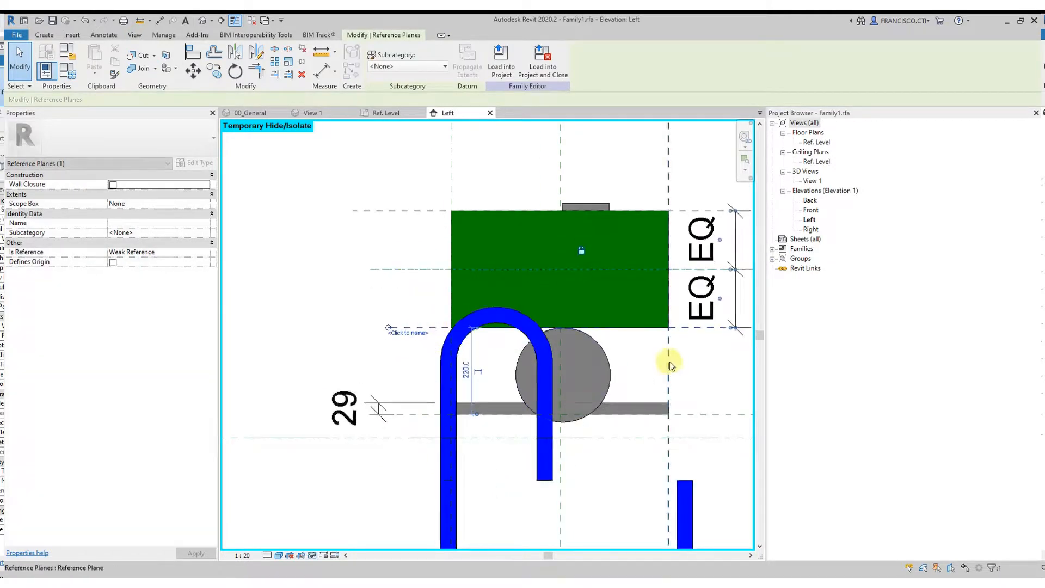
{"action": "middle_click_drag", "start_coordinate": [673, 360], "coordinate": [532, 355]}
{"action": "scroll", "coordinate": [533, 354], "scroll_direction": "down", "scroll_amount": 1}
{"action": "left_click", "coordinate": [567, 362]}
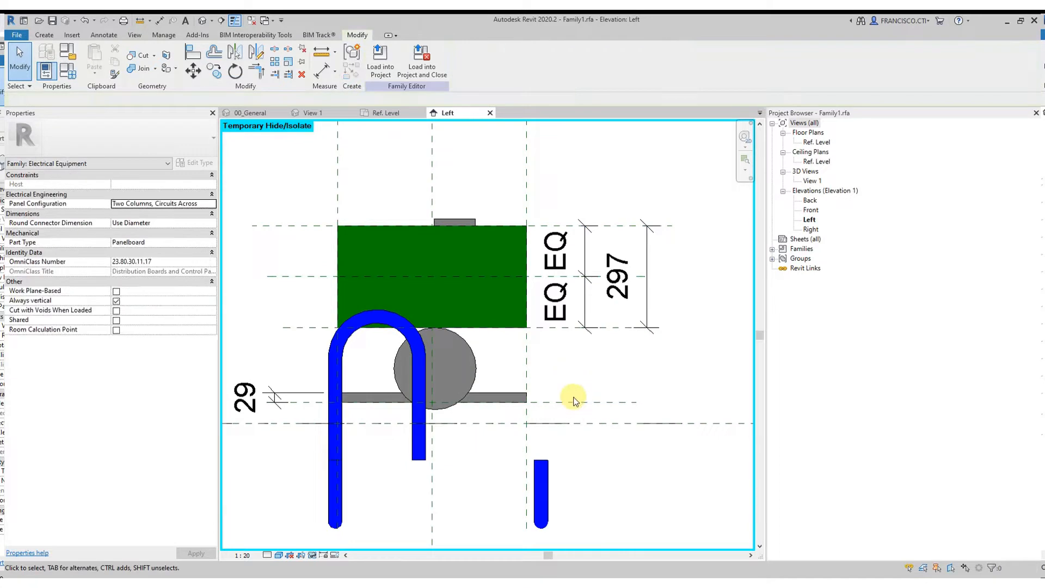
{"action": "scroll", "coordinate": [578, 402], "scroll_direction": "down", "scroll_amount": 2}
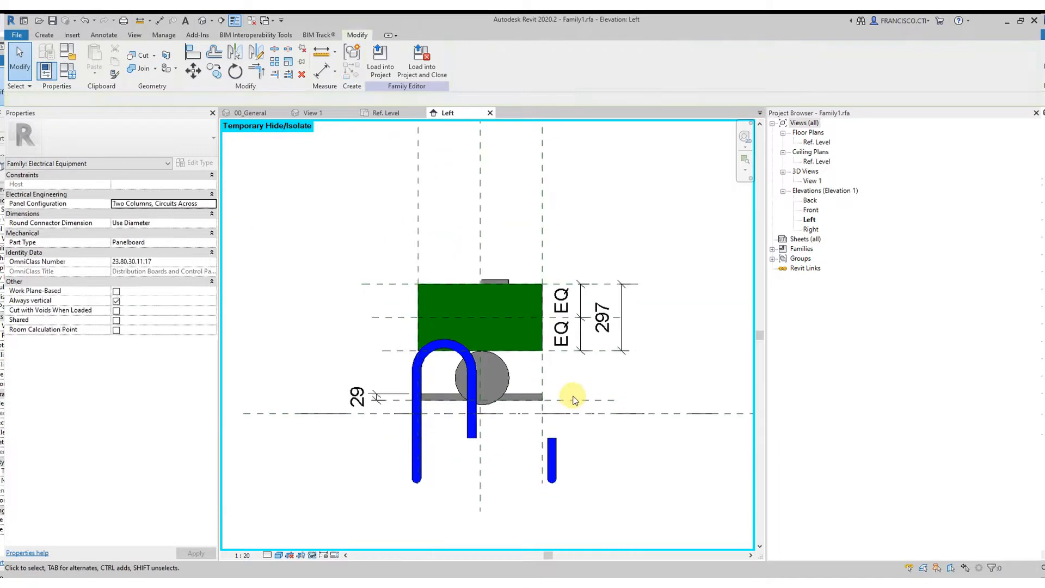
Dimension the lowest new reference plane from the Ref. Level and label it with a new type parameter CTI_AlturaPie under Dimensions
{"action": "scroll", "coordinate": [596, 386], "scroll_direction": "up", "scroll_amount": 1}
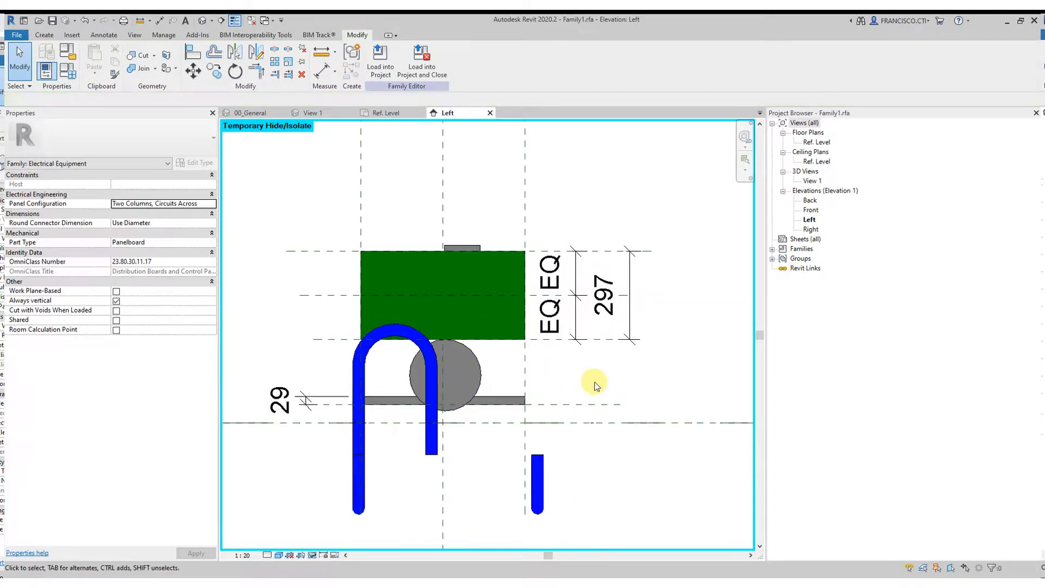
{"action": "key", "text": "d"}
{"action": "key", "text": "i"}
{"action": "left_click", "coordinate": [601, 425]}
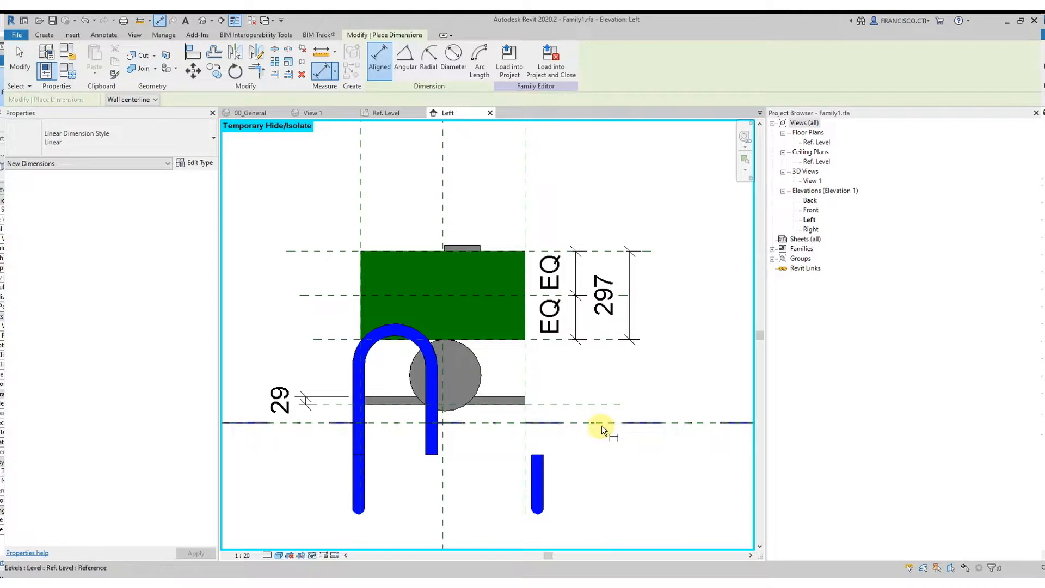
{"action": "left_click", "coordinate": [604, 404]}
{"action": "left_click", "coordinate": [657, 411]}
{"action": "key", "text": "Escape"}
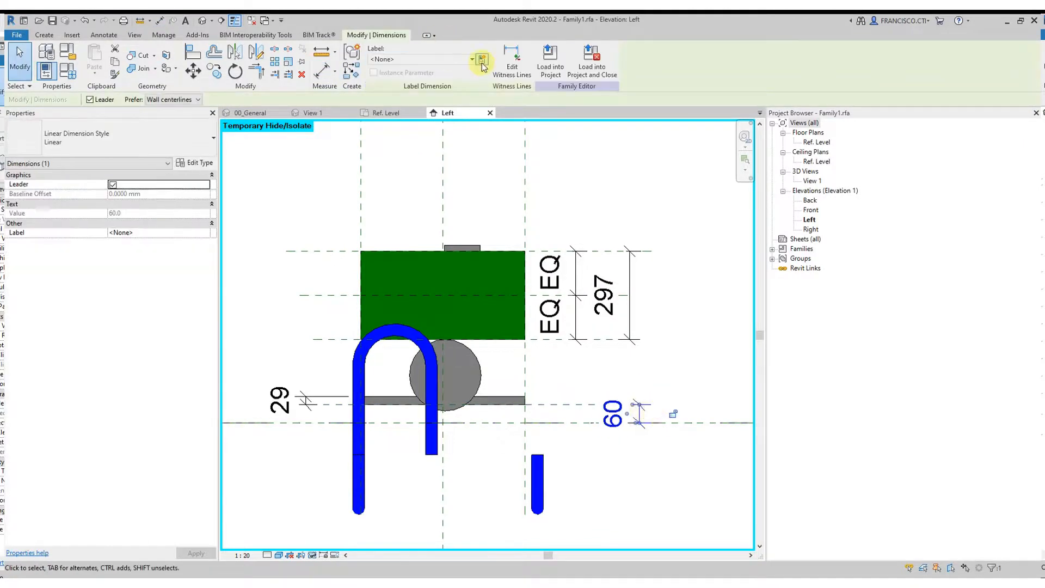
{"action": "left_click", "coordinate": [482, 62]}
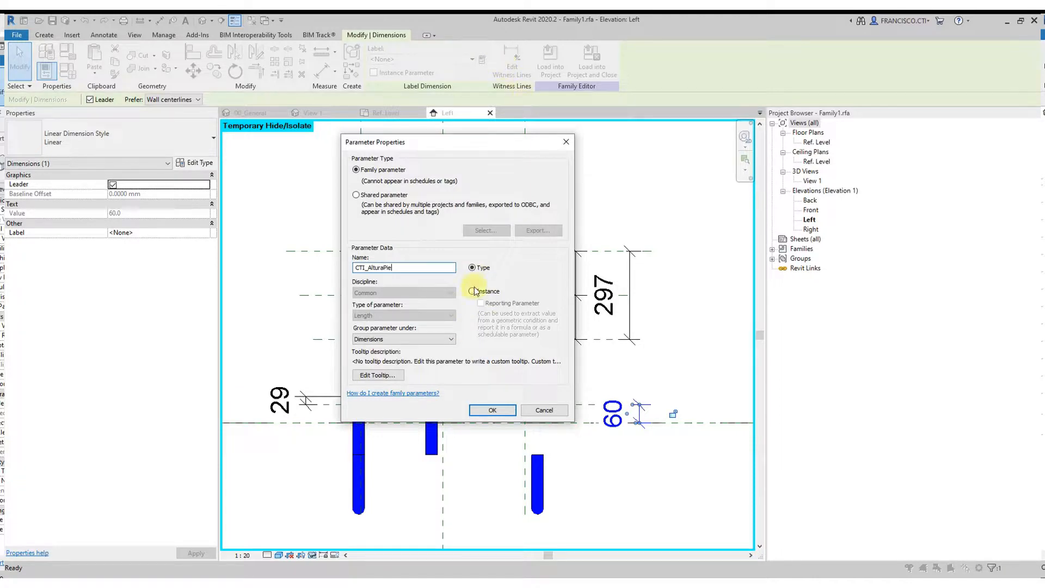
{"action": "left_click", "coordinate": [492, 409]}
Dimension the motor height between the lowest new reference plane and the plane under the green box
{"action": "middle_click_drag", "start_coordinate": [563, 388], "coordinate": [556, 433]}
{"action": "key", "text": "d"}
{"action": "key", "text": "i"}
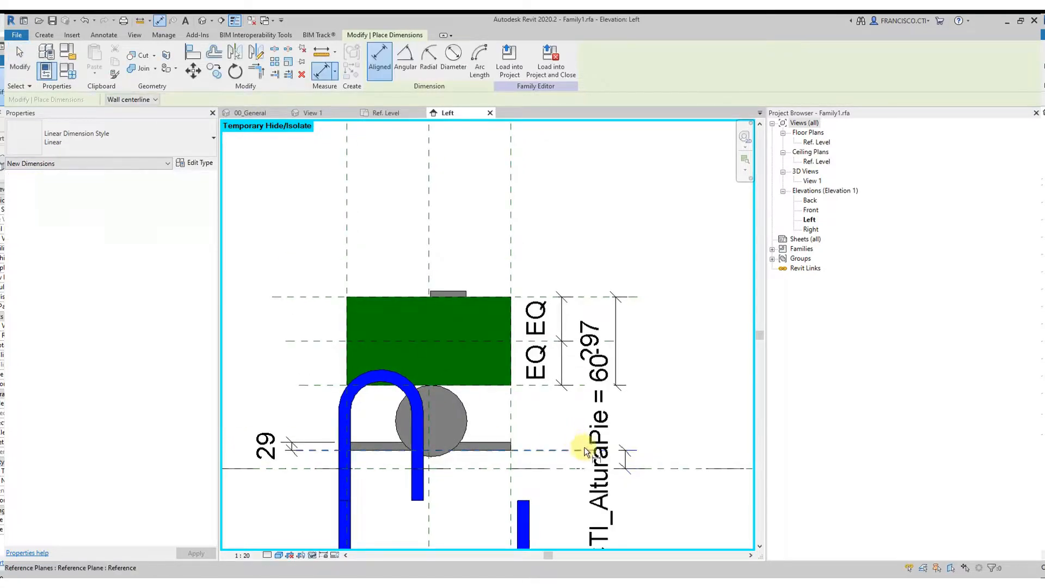
{"action": "left_click", "coordinate": [581, 450]}
{"action": "left_click", "coordinate": [664, 396]}
{"action": "scroll", "coordinate": [585, 400], "scroll_direction": "down", "scroll_amount": 2}
{"action": "middle_click_drag", "start_coordinate": [617, 409], "coordinate": [572, 421]}
{"action": "key", "text": "Escape"}
{"action": "key", "text": "Escape"}
Label the motor height dimension with a new type family parameter CTI_ALturaMotor grouped under Dimensions
{"action": "left_click", "coordinate": [580, 423]}
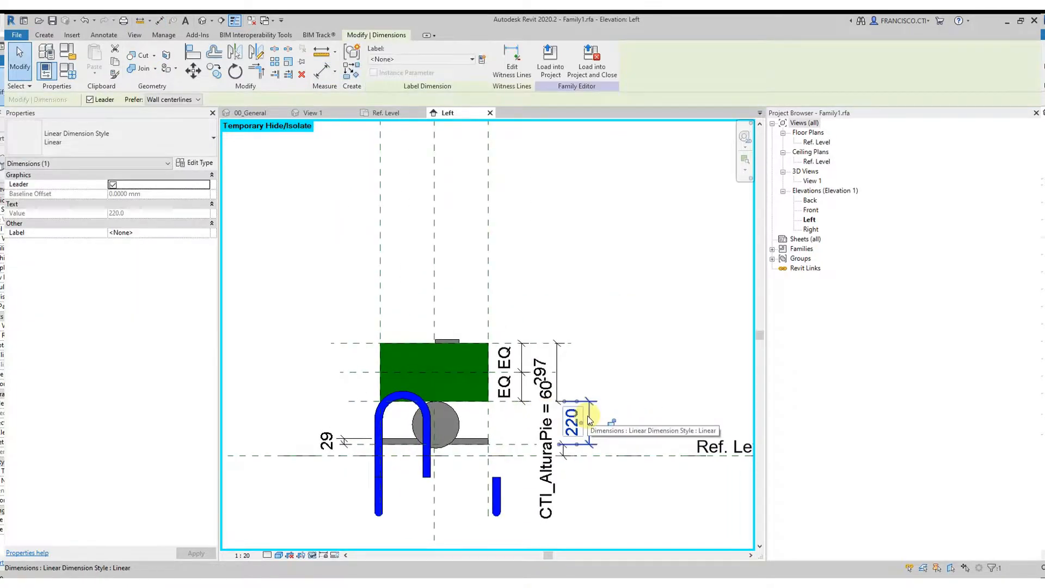
{"action": "left_click", "coordinate": [481, 62]}
{"action": "type", "text": "CTI_ALturaMotor"}
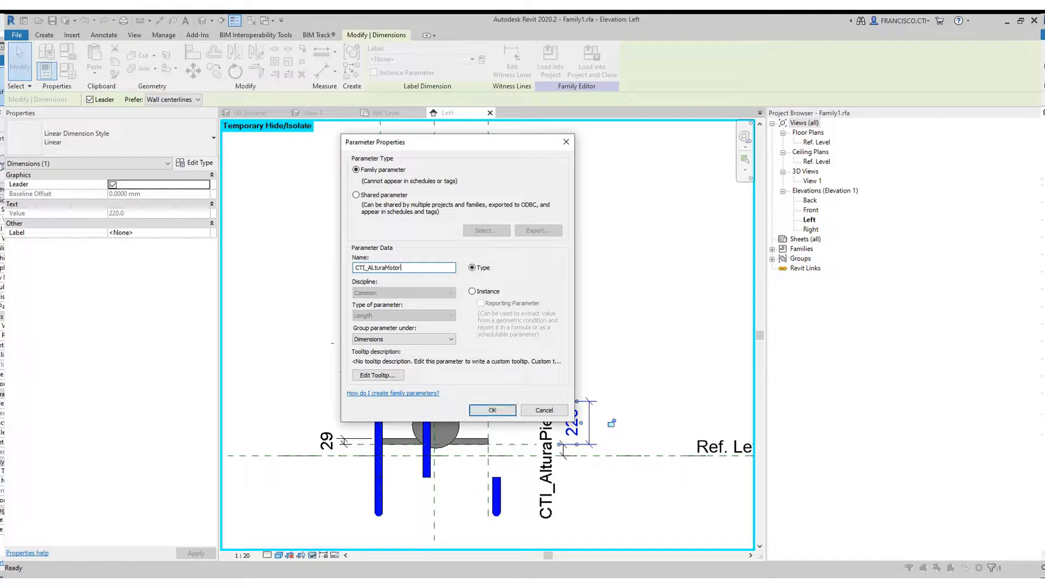
{"action": "left_click", "coordinate": [496, 412]}
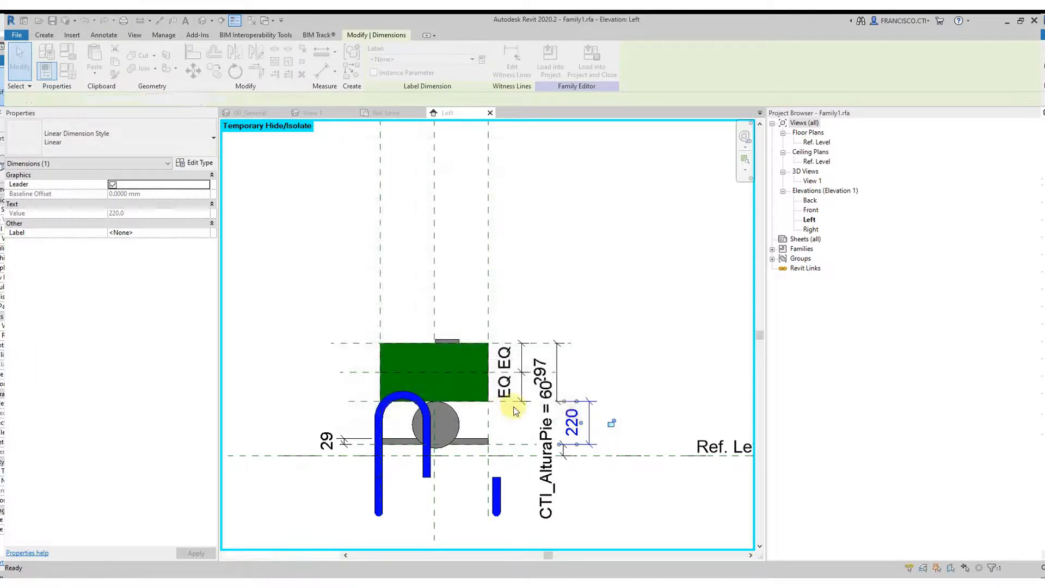
{"action": "scroll", "coordinate": [514, 386], "scroll_direction": "up", "scroll_amount": 2}
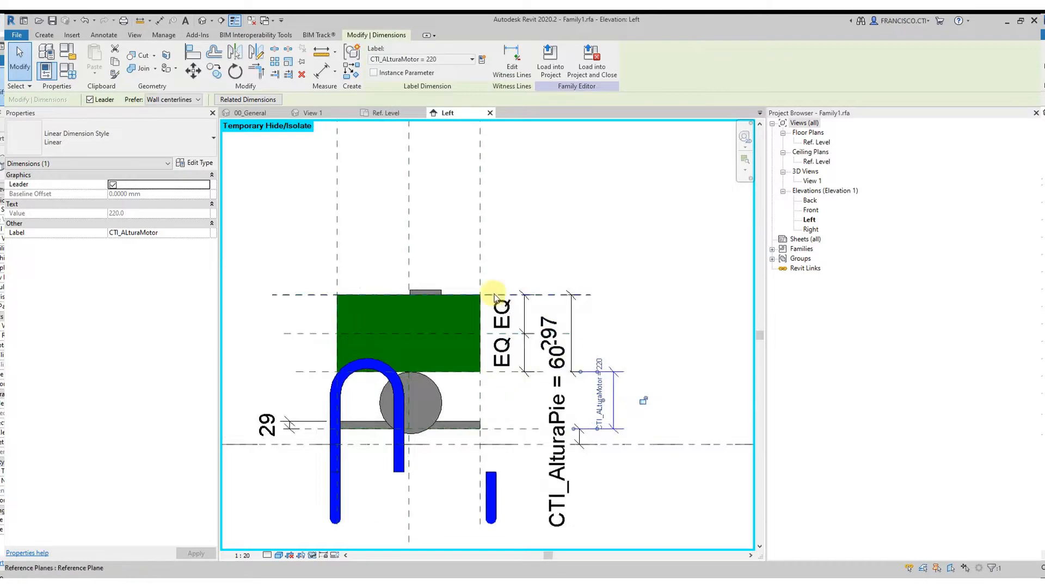
Try moving the reference plane between the green box and the round motor
{"action": "left_click", "coordinate": [317, 376]}
{"action": "left_click_drag", "start_coordinate": [310, 390], "coordinate": [317, 400]}
{"action": "key", "text": "Escape"}
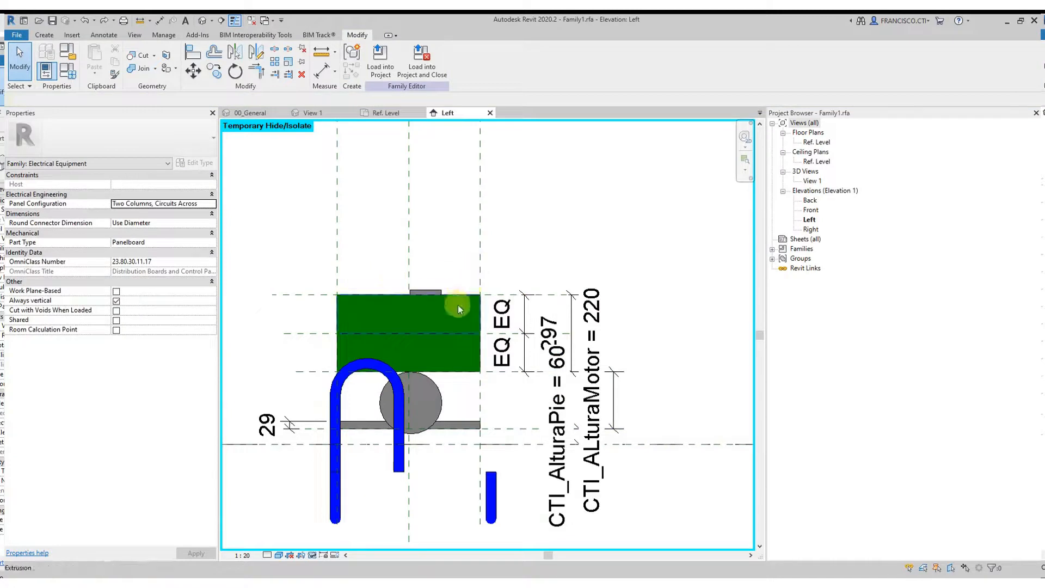
Edit the round motor's extrusion sketch and shrink its circle to a radius of about 80 mm
{"action": "scroll", "coordinate": [456, 300], "scroll_direction": "down", "scroll_amount": 2}
{"action": "middle_click_drag", "start_coordinate": [476, 367], "coordinate": [476, 356]}
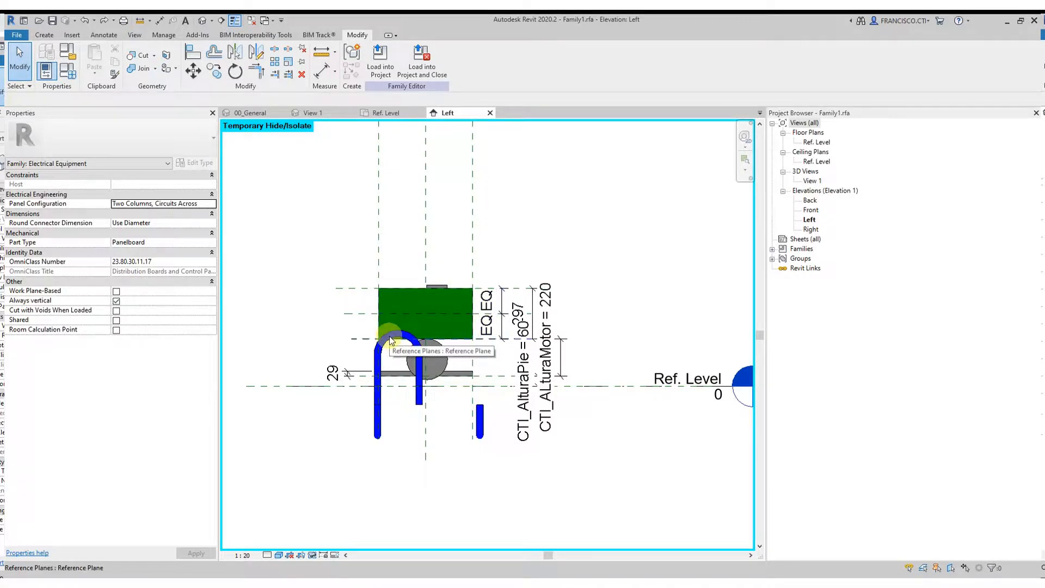
{"action": "scroll", "coordinate": [421, 360], "scroll_direction": "up", "scroll_amount": 1}
{"action": "scroll", "coordinate": [433, 363], "scroll_direction": "up", "scroll_amount": 1}
{"action": "scroll", "coordinate": [434, 363], "scroll_direction": "up", "scroll_amount": 1}
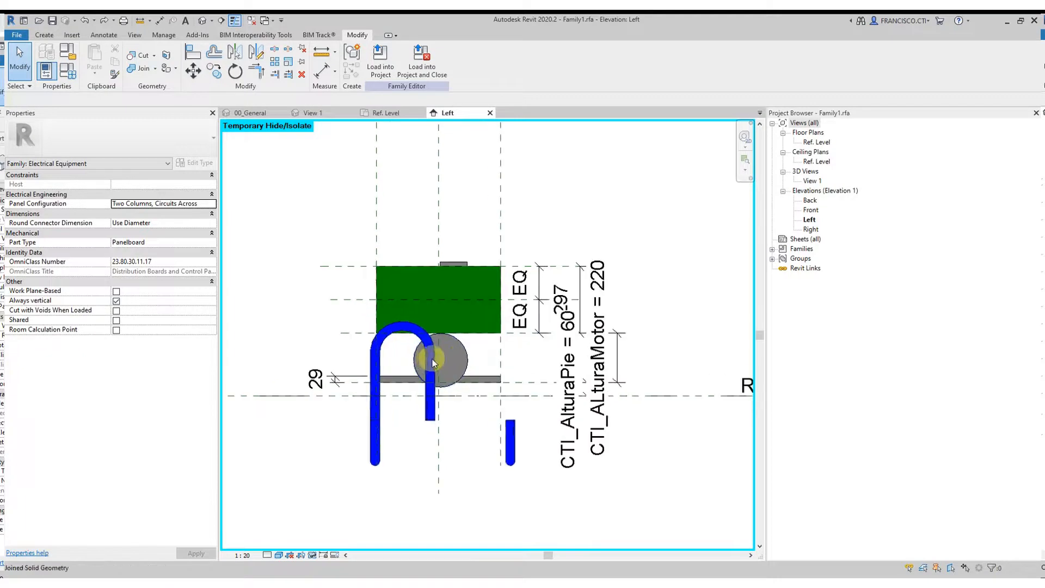
{"action": "scroll", "coordinate": [465, 361], "scroll_direction": "up", "scroll_amount": 2}
{"action": "left_click", "coordinate": [466, 362]}
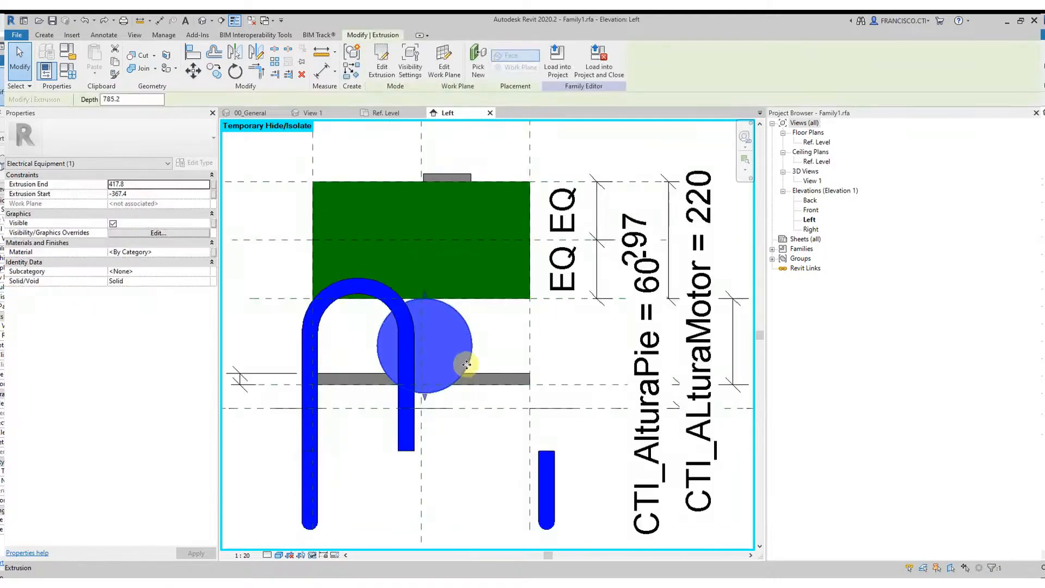
{"action": "double_click", "coordinate": [469, 349]}
{"action": "left_click", "coordinate": [427, 299]}
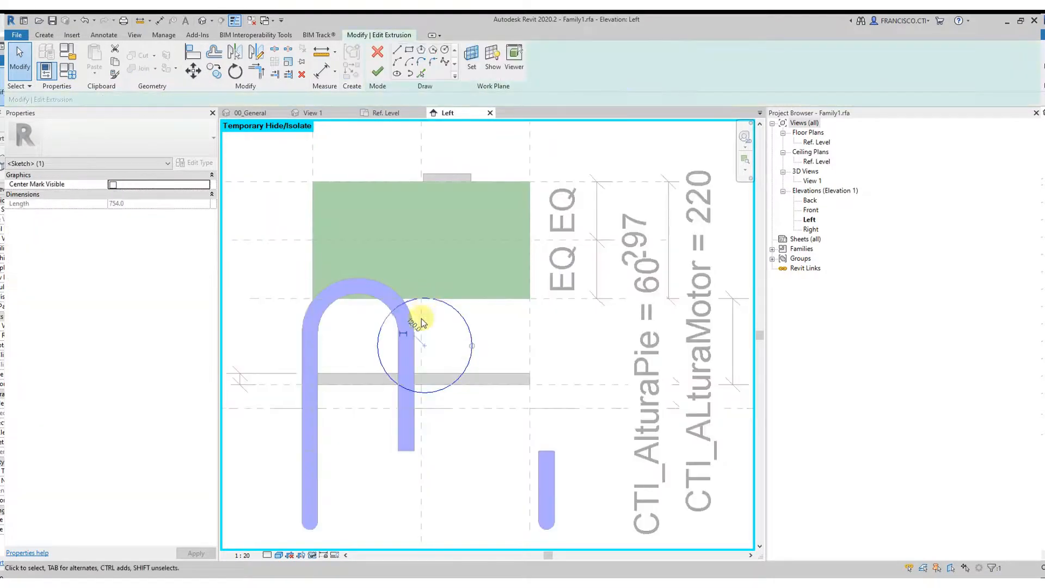
{"action": "left_click_drag", "start_coordinate": [472, 348], "coordinate": [454, 349]}
{"action": "left_click", "coordinate": [457, 349]}
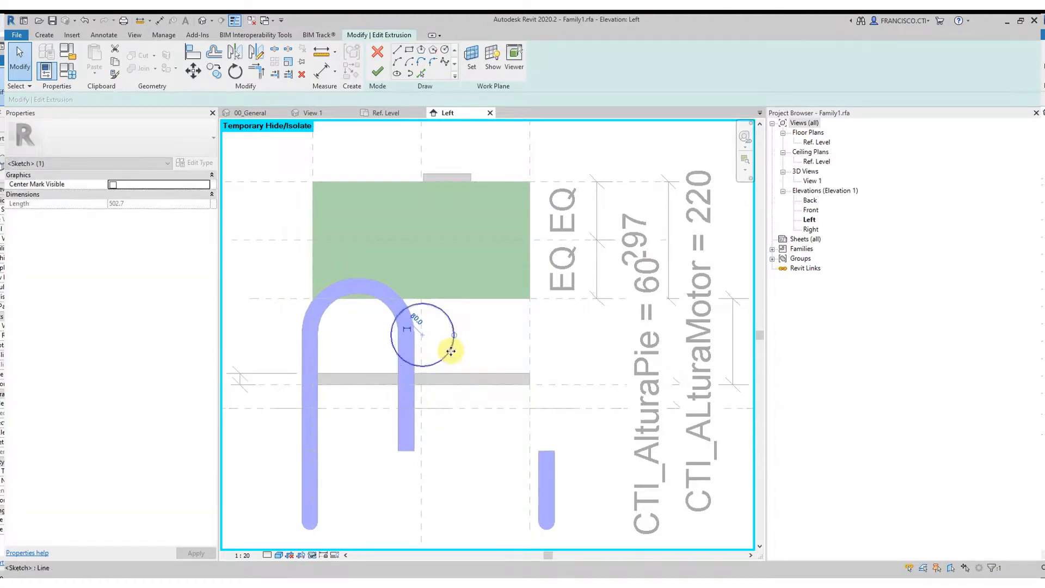
Make the motor circle's center mark visible and align the center to the vertical center reference plane
{"action": "scroll", "coordinate": [416, 350], "scroll_direction": "up", "scroll_amount": 3}
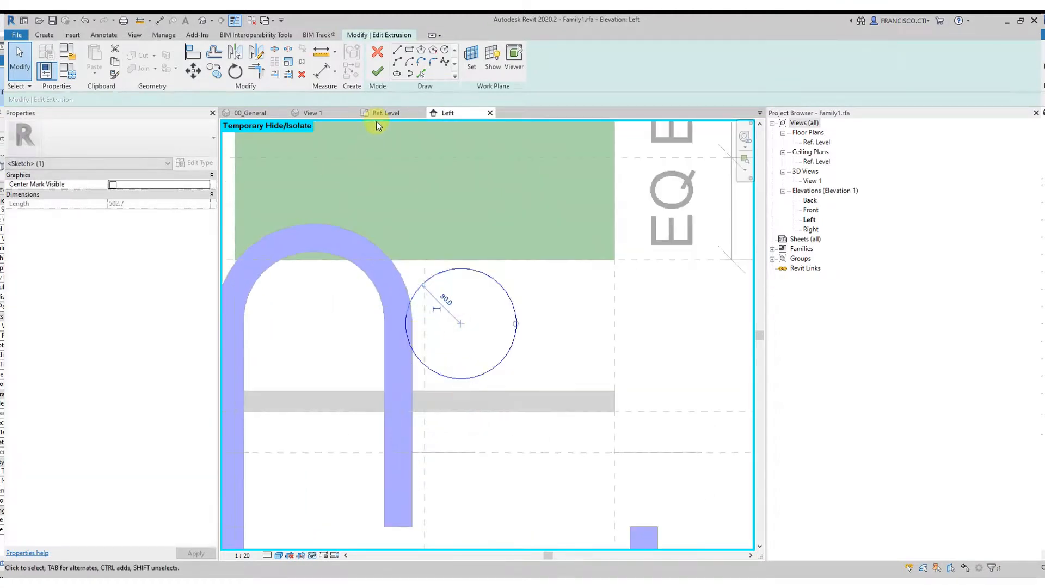
{"action": "left_click", "coordinate": [113, 185]}
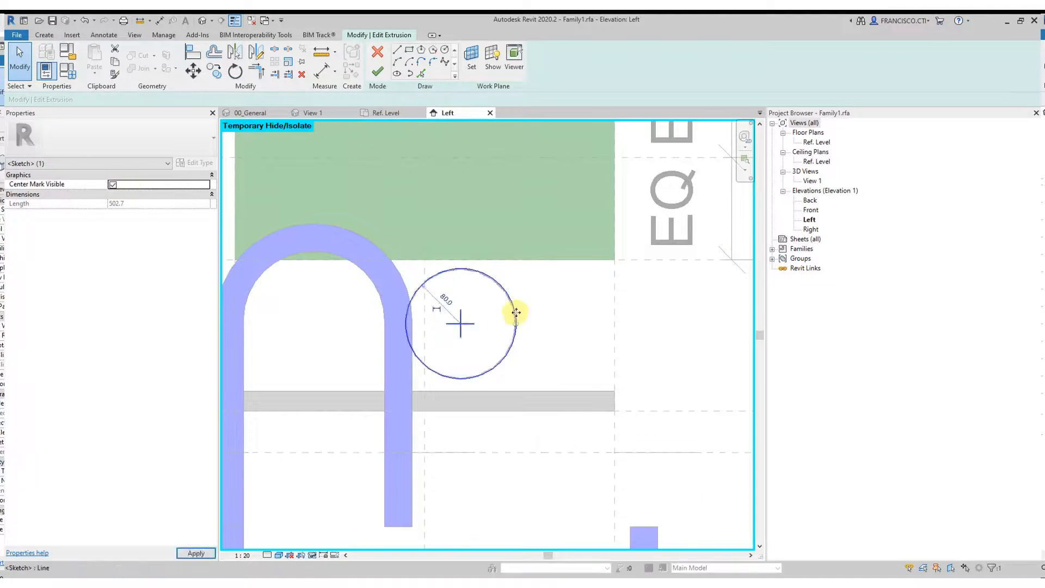
{"action": "left_click", "coordinate": [531, 317]}
{"action": "scroll", "coordinate": [472, 316], "scroll_direction": "down", "scroll_amount": 3}
{"action": "key", "text": "l"}
{"action": "scroll", "coordinate": [464, 319], "scroll_direction": "up", "scroll_amount": 2}
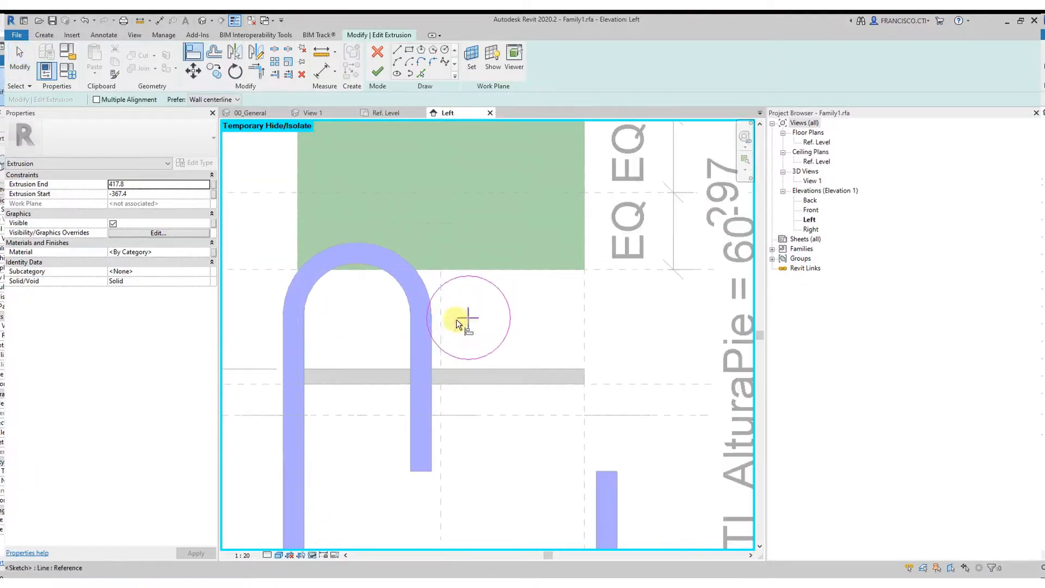
{"action": "left_click", "coordinate": [466, 323]}
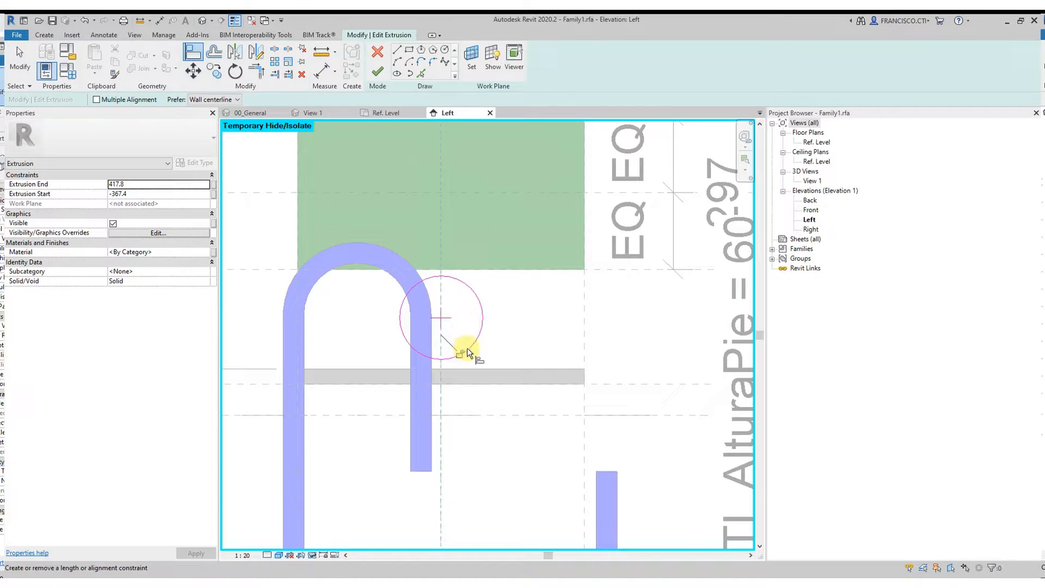
{"action": "key", "text": "Escape"}
{"action": "key", "text": "Escape"}
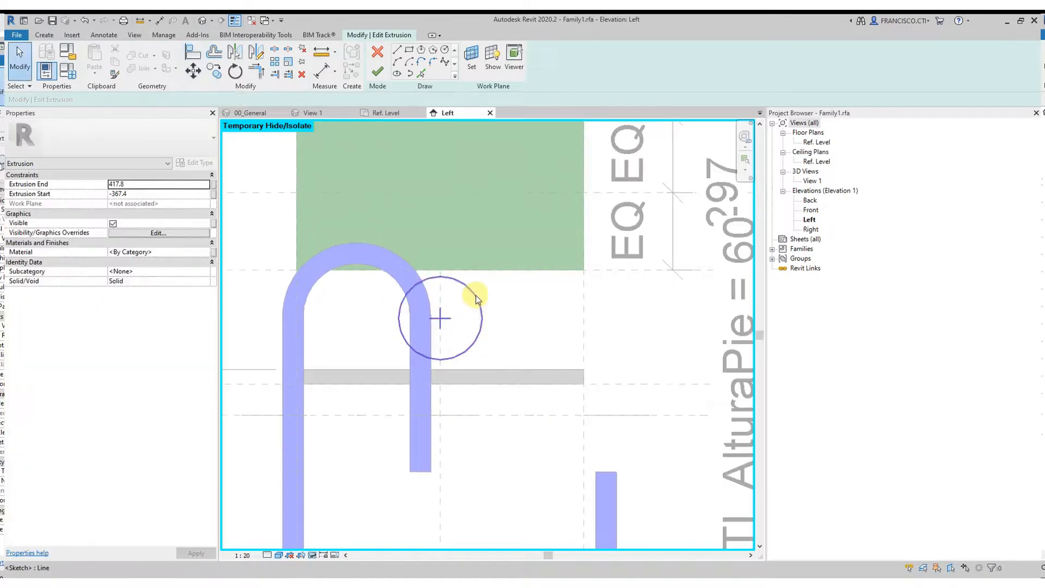
Dimension the motor circle's center from the reference plane under the green box
{"action": "key", "text": "i"}
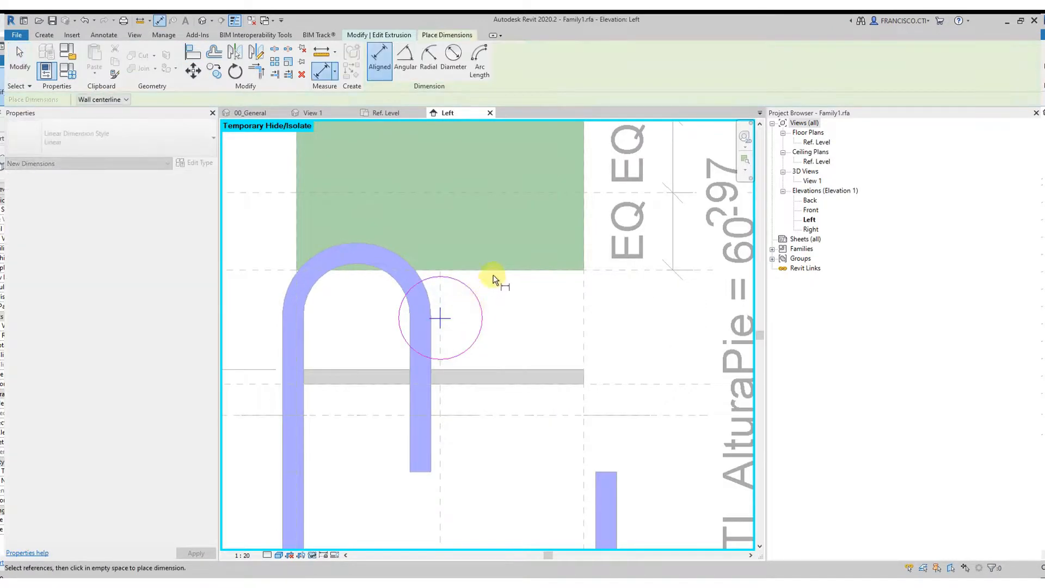
{"action": "key", "text": "Escape"}
{"action": "left_click", "coordinate": [622, 271]}
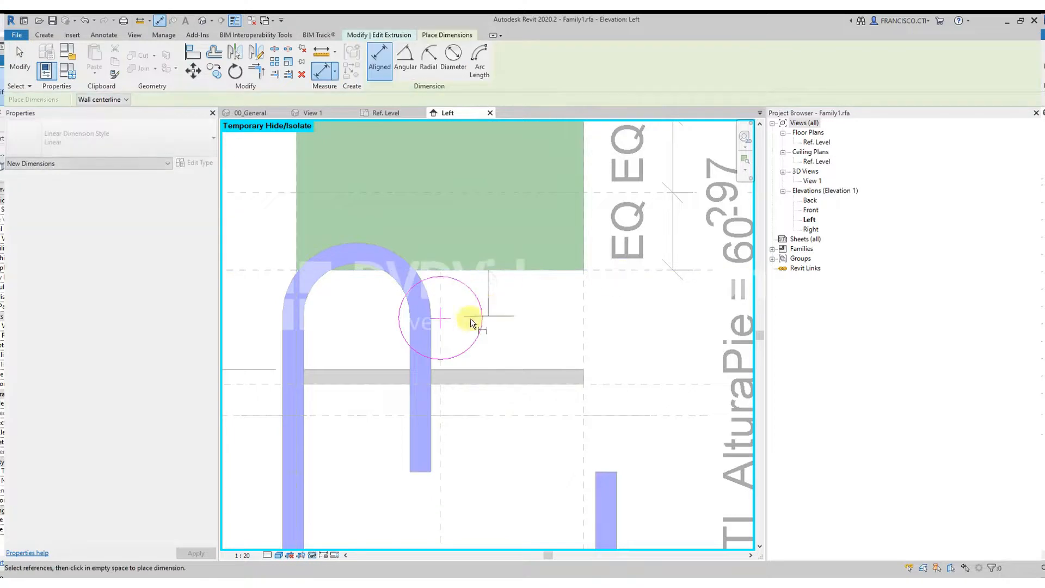
{"action": "left_click", "coordinate": [456, 318]}
{"action": "left_click", "coordinate": [560, 336]}
{"action": "key", "text": "Escape"}
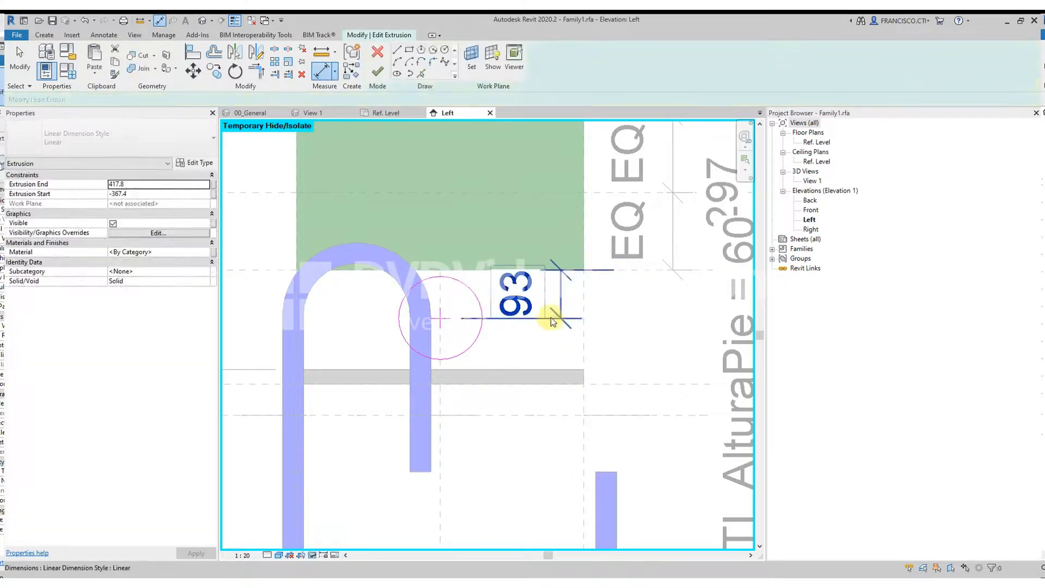
{"action": "left_click", "coordinate": [553, 321]}
{"action": "scroll", "coordinate": [552, 321], "scroll_direction": "down", "scroll_amount": 3}
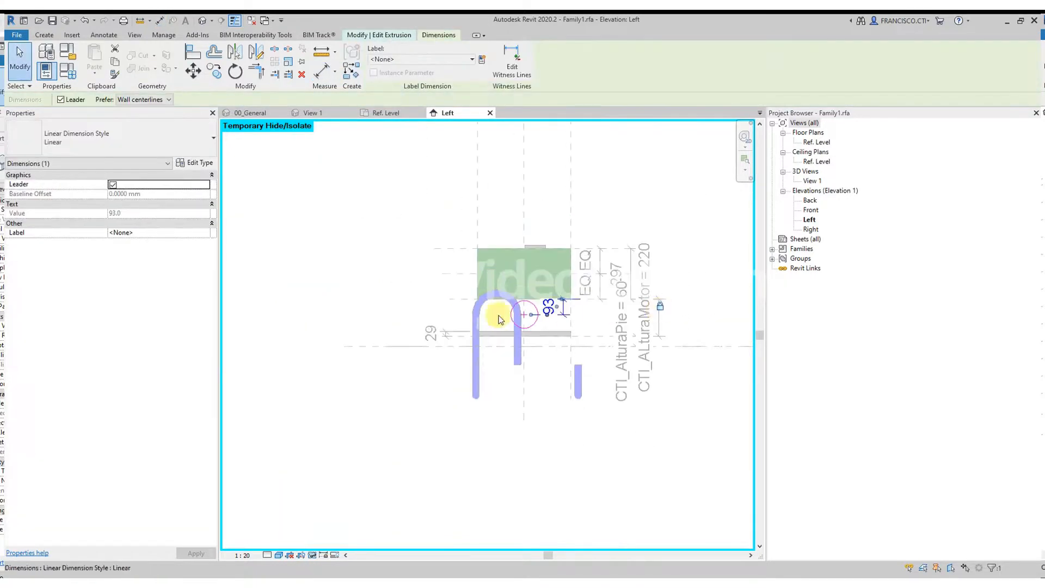
Add a radial dimension to the motor circle inside the extrusion sketch
{"action": "scroll", "coordinate": [544, 307], "scroll_direction": "up", "scroll_amount": 4}
{"action": "key", "text": "Escape"}
{"action": "key", "text": "d"}
{"action": "key", "text": "i"}
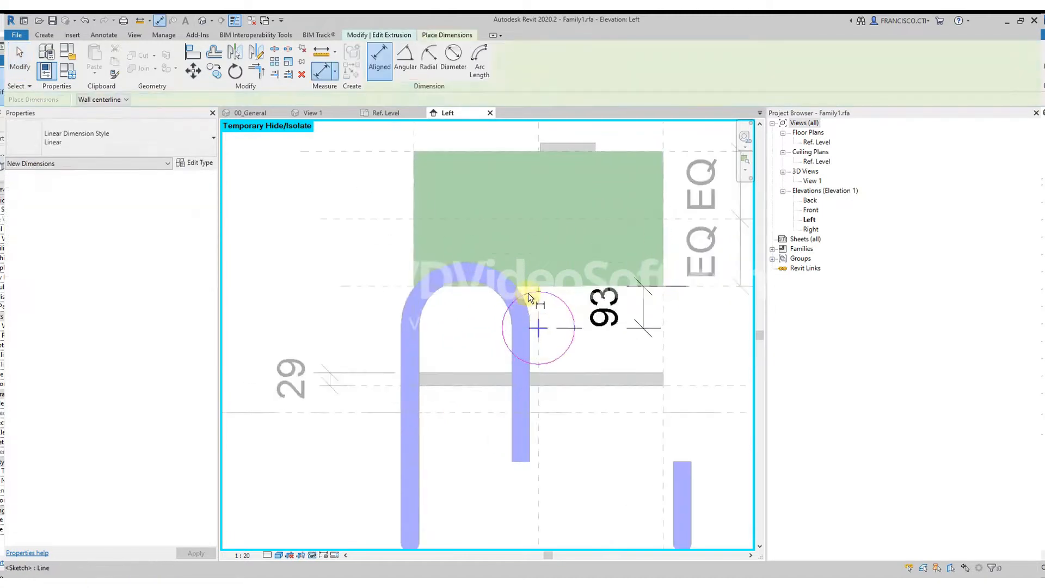
{"action": "left_click", "coordinate": [453, 59]}
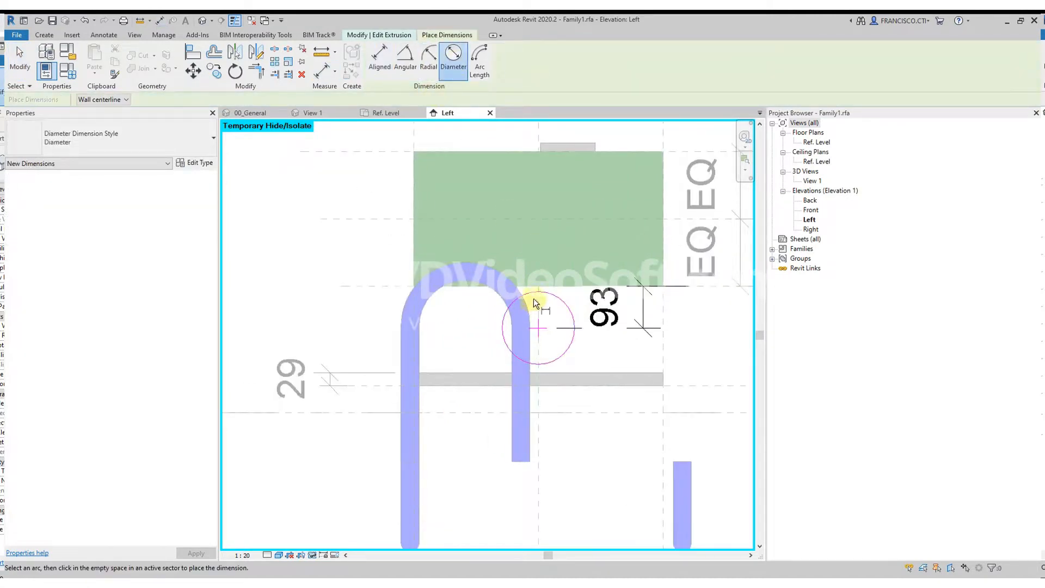
{"action": "left_click", "coordinate": [427, 64]}
{"action": "left_click", "coordinate": [530, 291]}
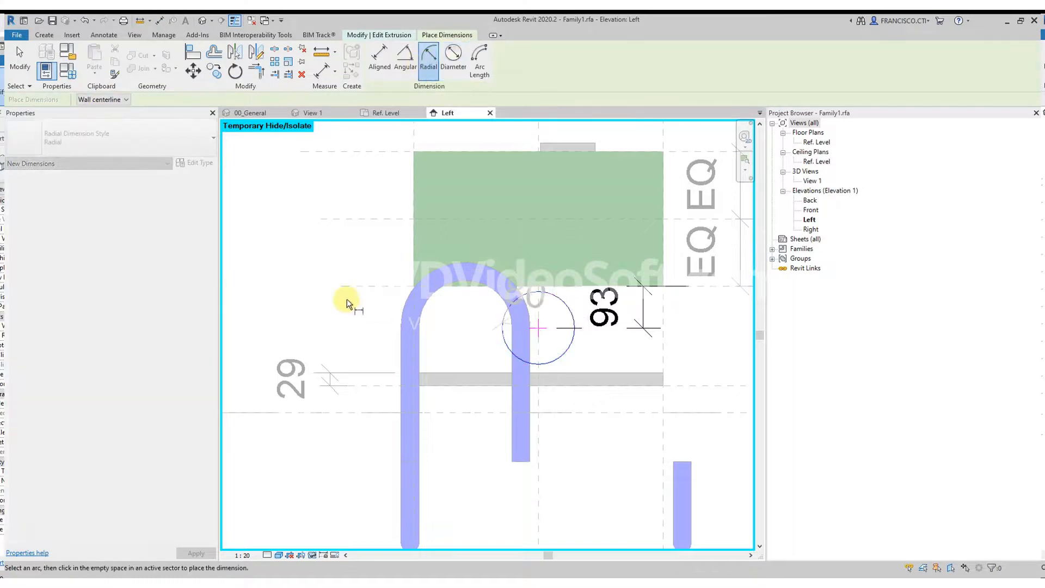
{"action": "left_click", "coordinate": [511, 294]}
{"action": "key", "text": "Escape"}
{"action": "left_click", "coordinate": [515, 289]}
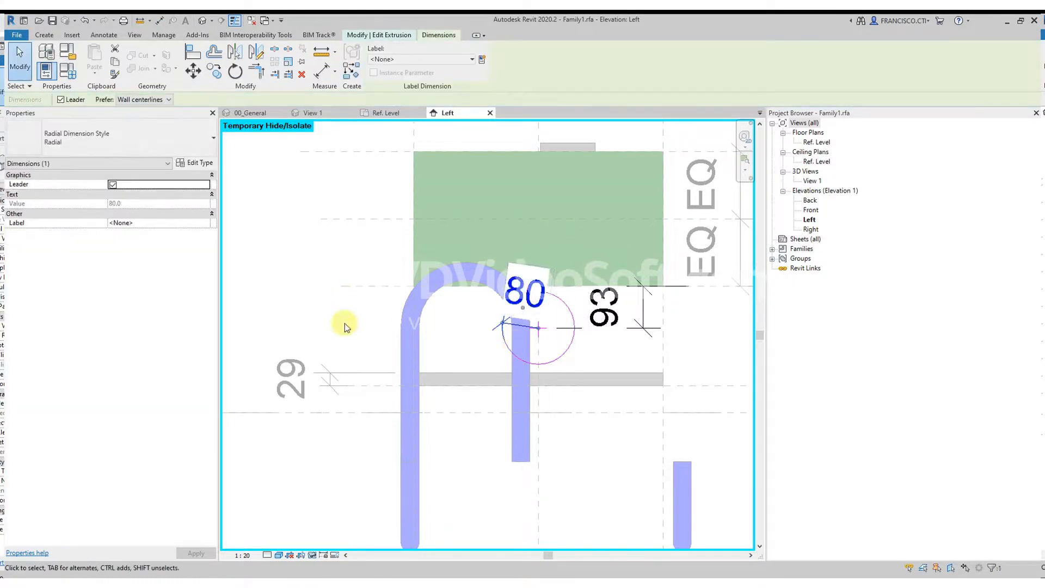
Examine the radial dimension and the circle's placement relative to the surrounding planes and geometry
{"action": "scroll", "coordinate": [436, 338], "scroll_direction": "down", "scroll_amount": 8}
{"action": "scroll", "coordinate": [449, 359], "scroll_direction": "up", "scroll_amount": 8}
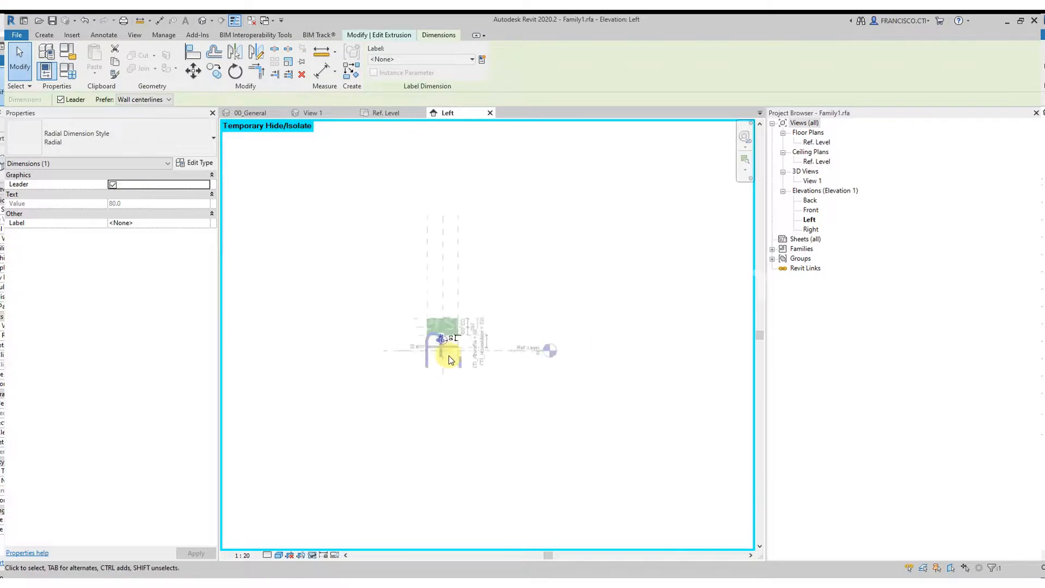
{"action": "scroll", "coordinate": [419, 299], "scroll_direction": "down", "scroll_amount": 8}
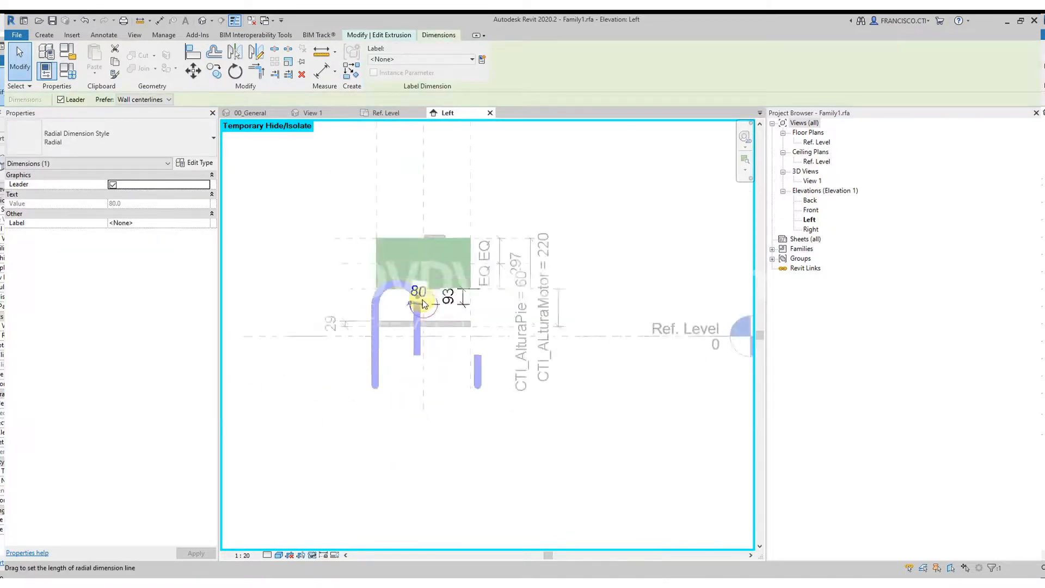
{"action": "scroll", "coordinate": [424, 302], "scroll_direction": "up", "scroll_amount": 4}
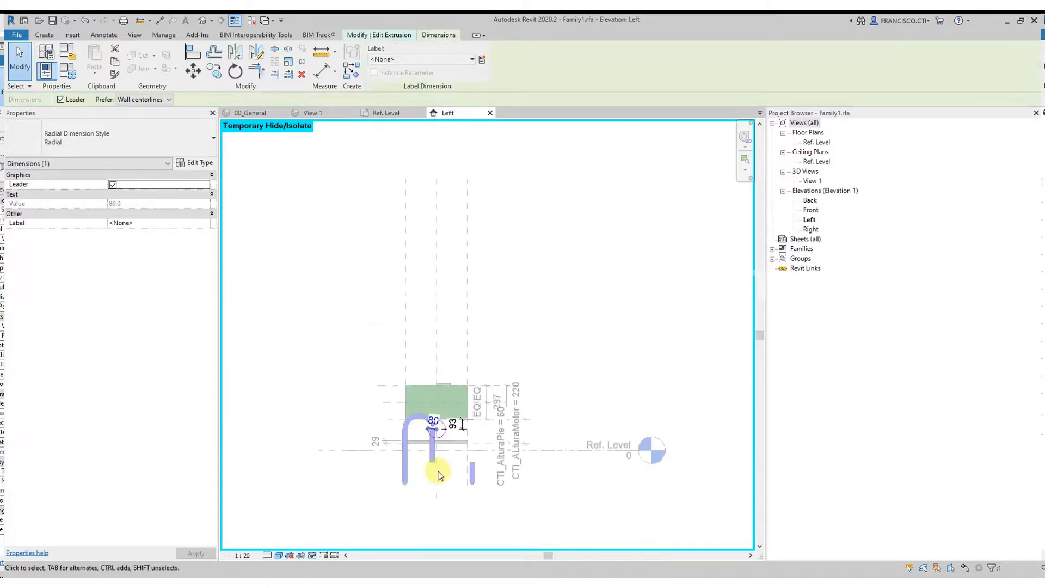
{"action": "scroll", "coordinate": [415, 378], "scroll_direction": "up", "scroll_amount": 4}
{"action": "middle_click_drag", "start_coordinate": [419, 273], "coordinate": [427, 327]}
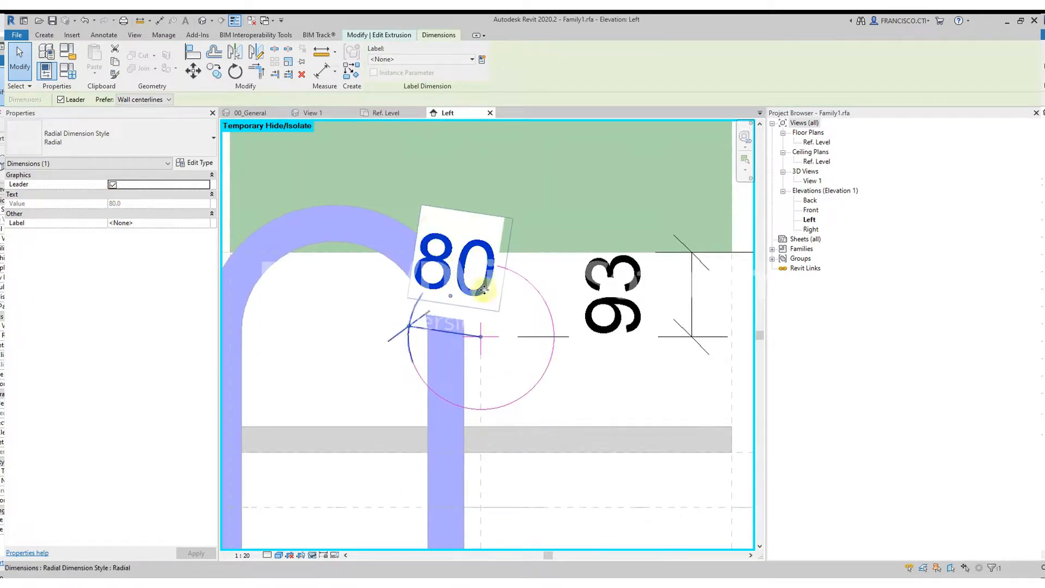
{"action": "left_click", "coordinate": [450, 338]}
{"action": "left_click", "coordinate": [449, 333]}
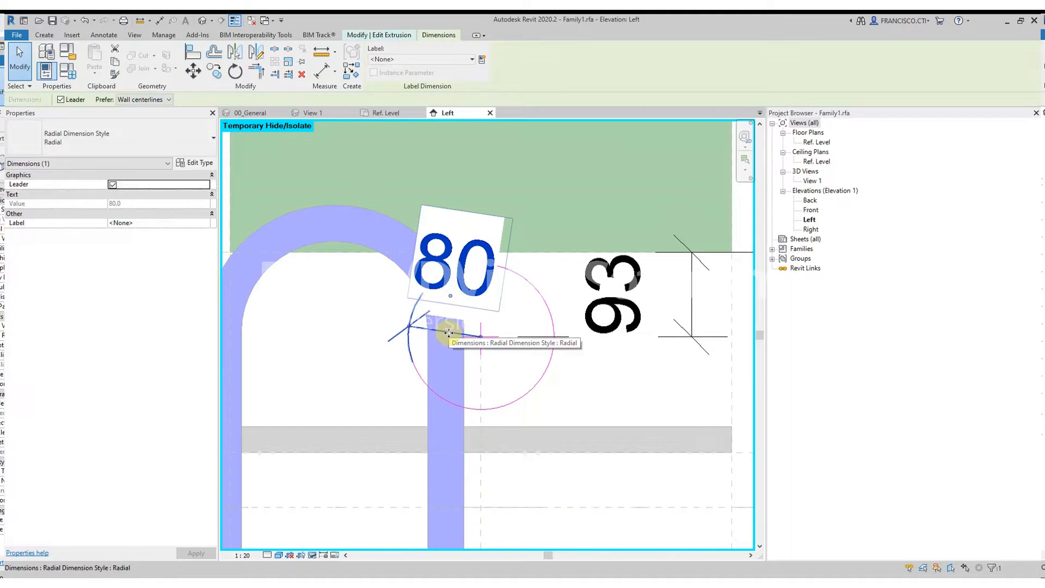
{"action": "scroll", "coordinate": [488, 311], "scroll_direction": "down", "scroll_amount": 2}
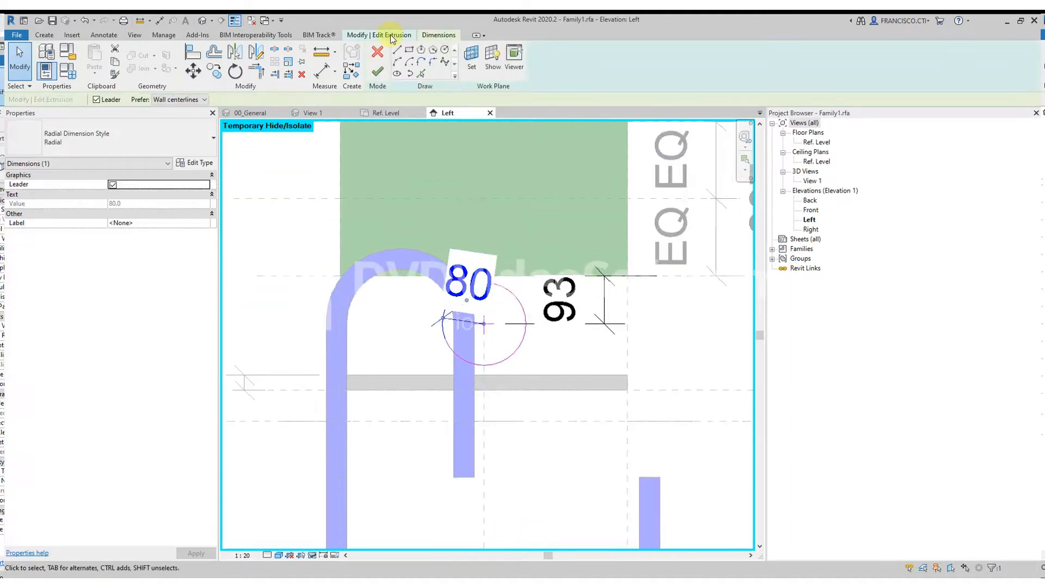
{"action": "scroll", "coordinate": [520, 325], "scroll_direction": "down", "scroll_amount": 3}
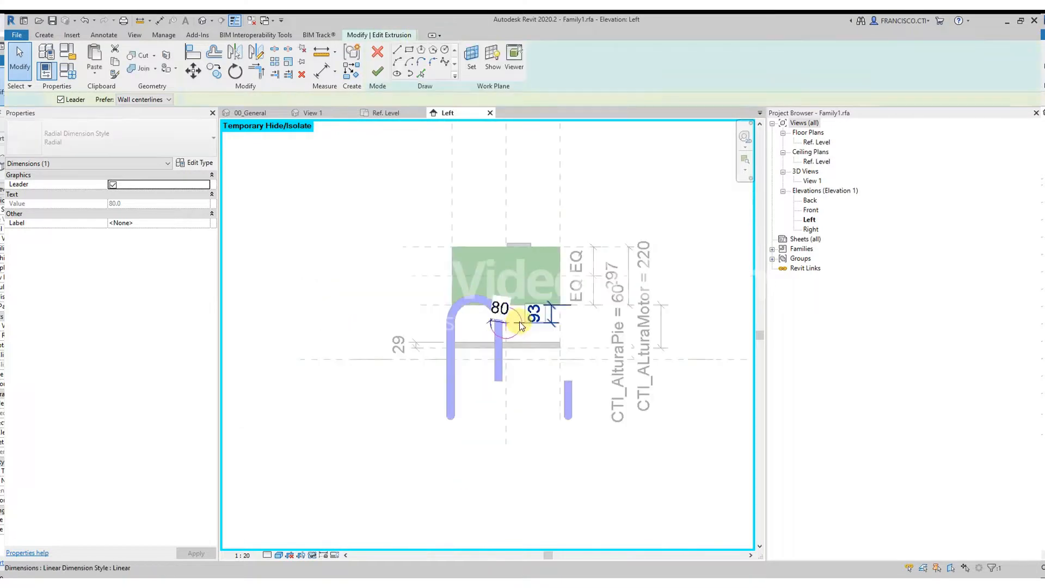
Finish editing the motor's extrusion sketch
{"action": "key", "text": "Escape"}
{"action": "scroll", "coordinate": [498, 322], "scroll_direction": "up", "scroll_amount": 2}
{"action": "scroll", "coordinate": [495, 320], "scroll_direction": "down", "scroll_amount": 2}
{"action": "left_click", "coordinate": [378, 71]}
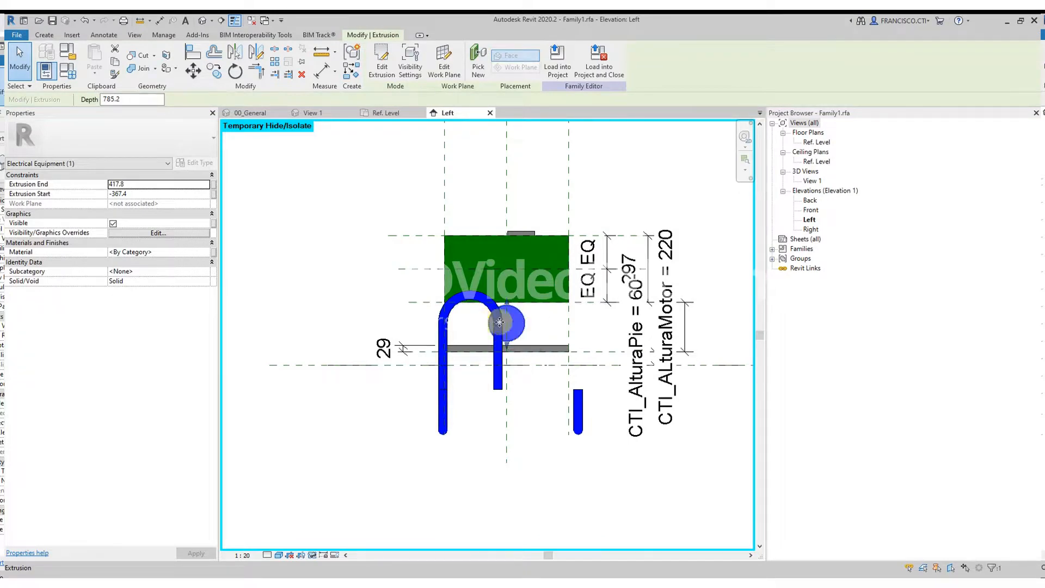
Examine the motor and the blue tubular legs in the left elevation and the Ref. Level plan
{"action": "scroll", "coordinate": [479, 329], "scroll_direction": "down", "scroll_amount": 1}
{"action": "scroll", "coordinate": [446, 338], "scroll_direction": "down", "scroll_amount": 1}
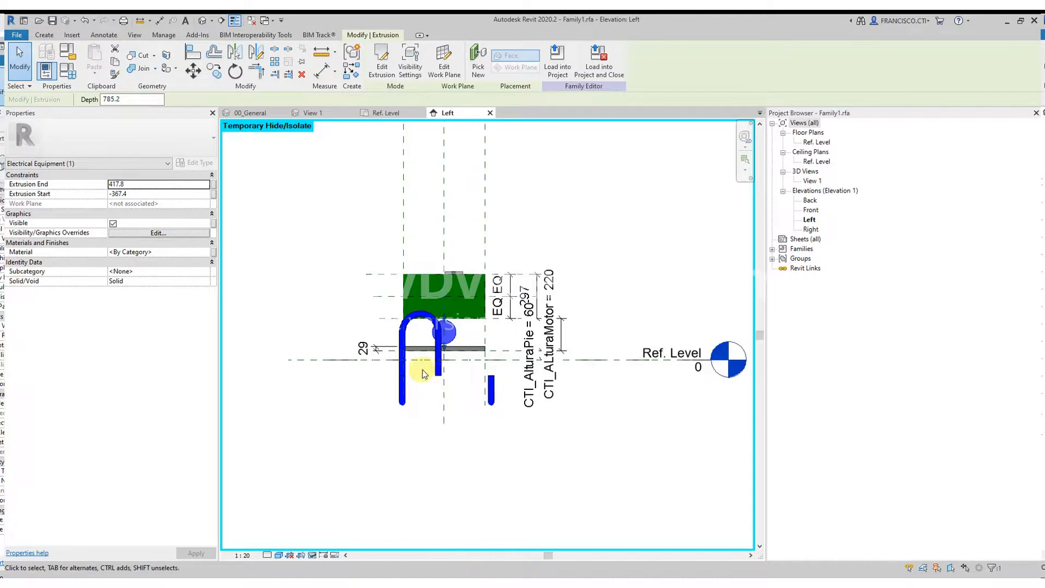
{"action": "scroll", "coordinate": [413, 337], "scroll_direction": "up", "scroll_amount": 2}
{"action": "left_click", "coordinate": [440, 329]}
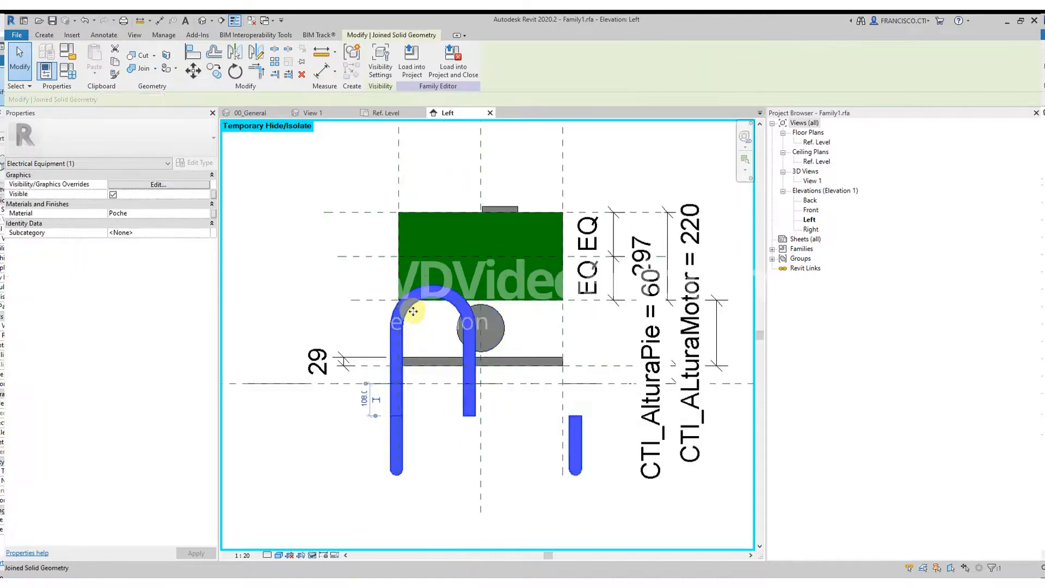
{"action": "key", "text": "ctrl+Tab"}
{"action": "double_click", "coordinate": [467, 372]}
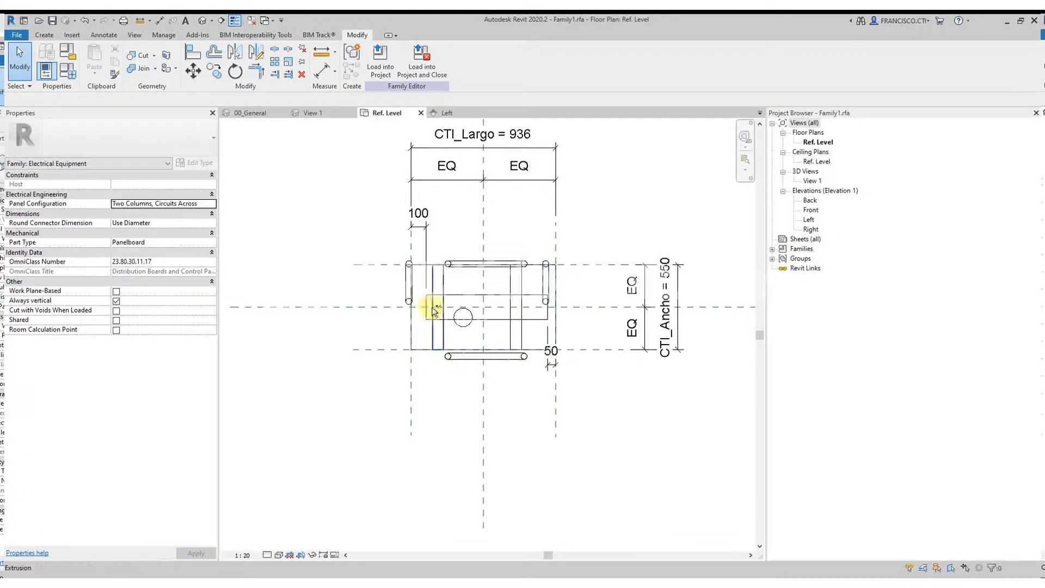
Select the blue tubular leg sweeps together in the 3D view to check their properties, and clear the selection
{"action": "key", "text": "ctrl+Tab"}
{"action": "left_click", "coordinate": [449, 393]}
{"action": "middle_click_drag", "start_coordinate": [449, 394], "coordinate": [374, 345], "text": "shift"}
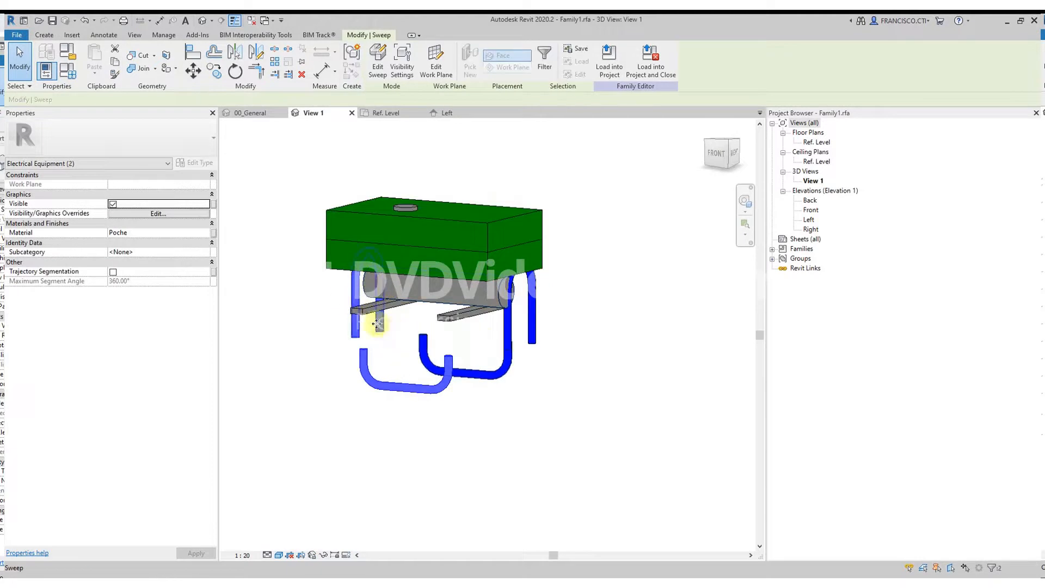
{"action": "left_click", "coordinate": [468, 374], "text": "ctrl"}
{"action": "left_click", "coordinate": [510, 336], "text": "ctrl"}
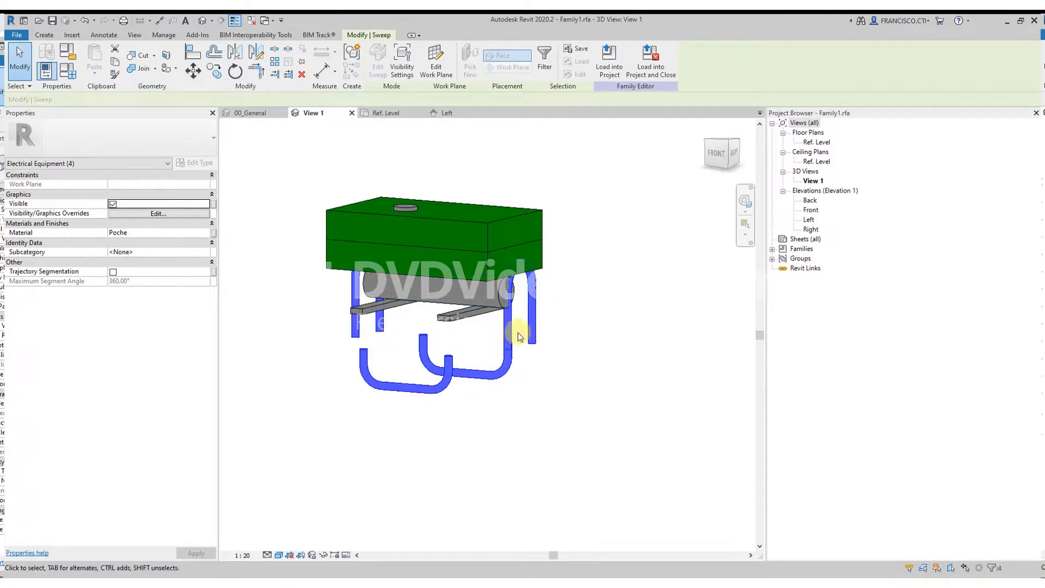
{"action": "scroll", "coordinate": [518, 343], "scroll_direction": "down", "scroll_amount": 1}
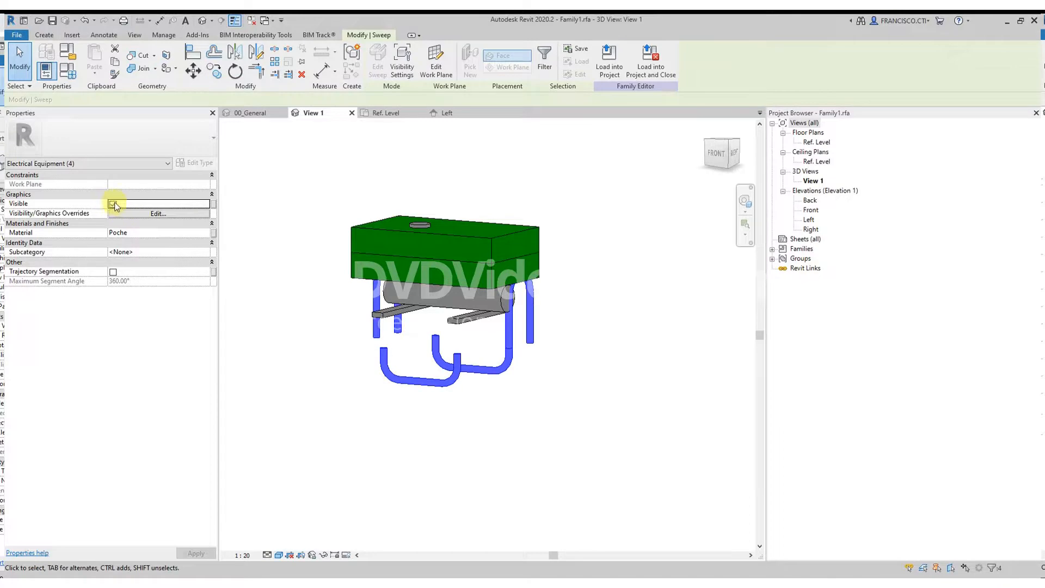
{"action": "left_click", "coordinate": [507, 408]}
Save the family as Family1.rfa on the desktop, load it into the project replacing the existing version, and close it
{"action": "middle_click_drag", "start_coordinate": [565, 378], "coordinate": [484, 333], "text": "shift"}
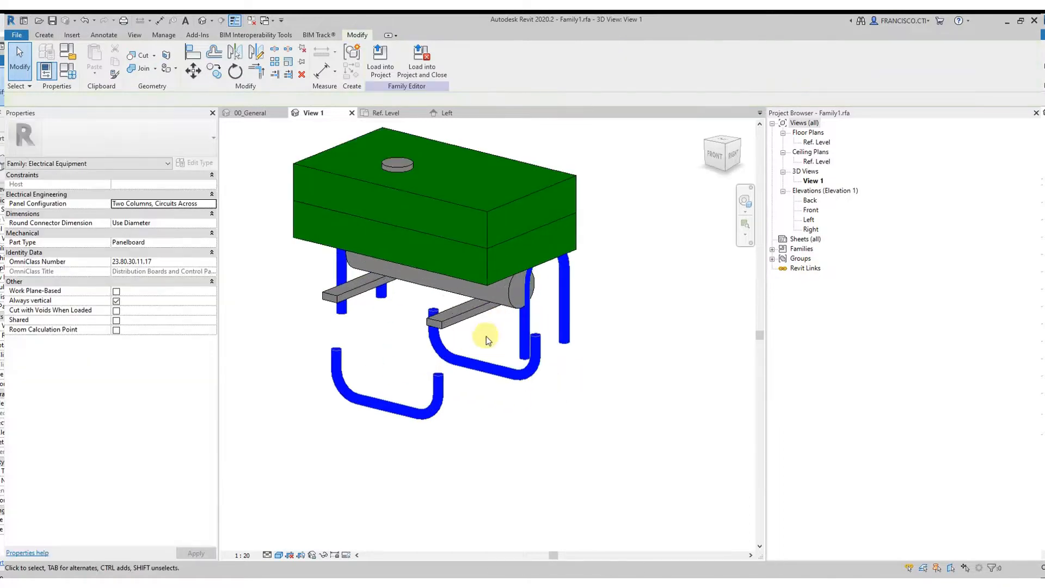
{"action": "middle_click_drag", "start_coordinate": [556, 369], "coordinate": [588, 421], "text": "shift"}
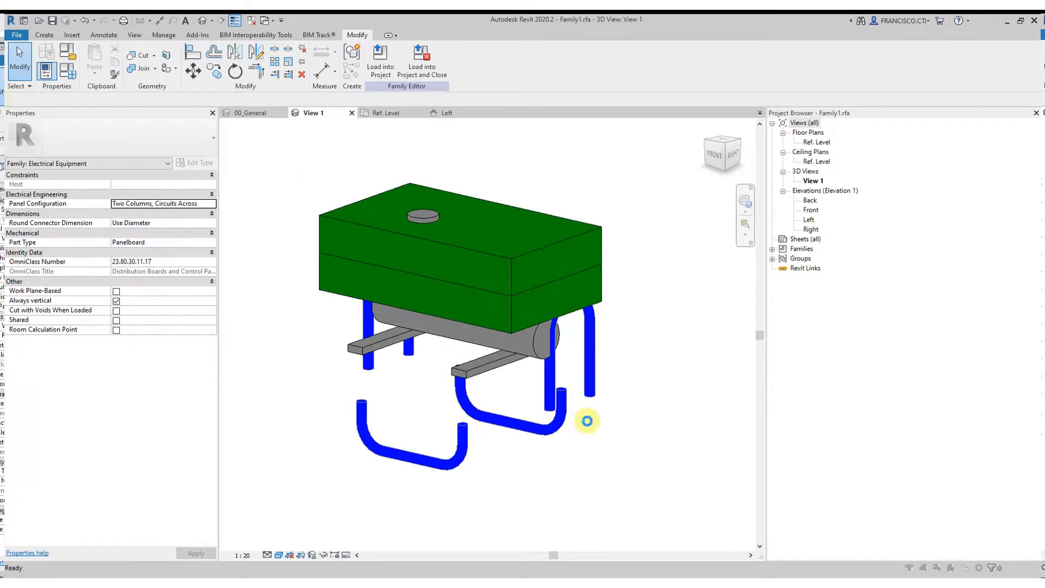
{"action": "key", "text": "ctrl+s"}
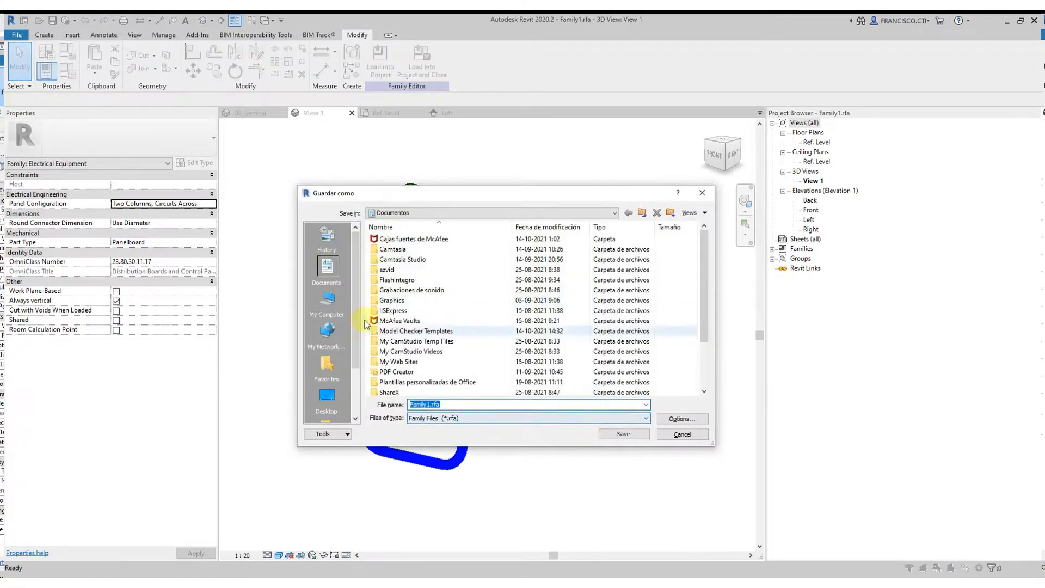
{"action": "left_click", "coordinate": [327, 398]}
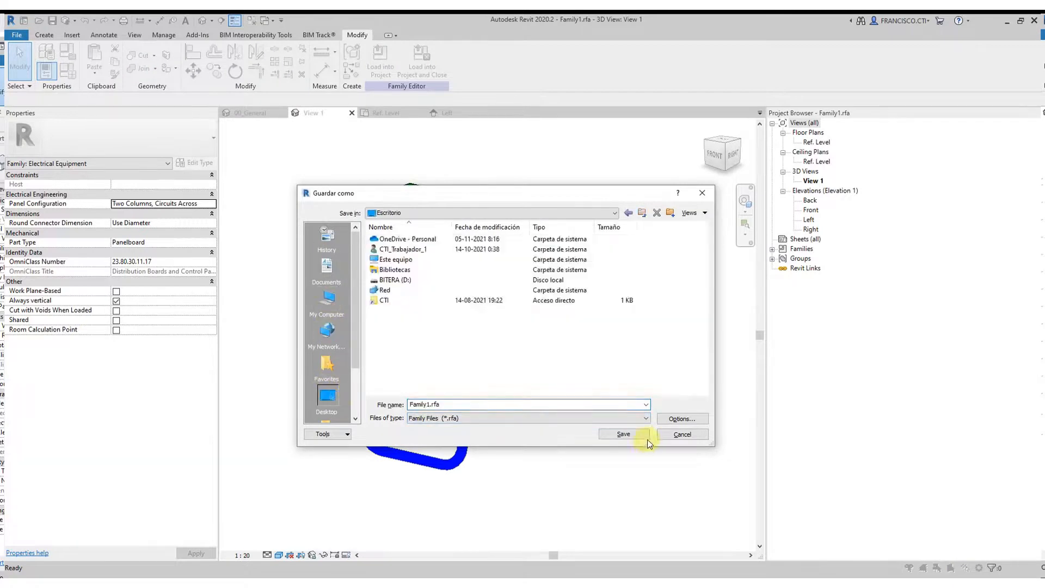
{"action": "left_click", "coordinate": [647, 439]}
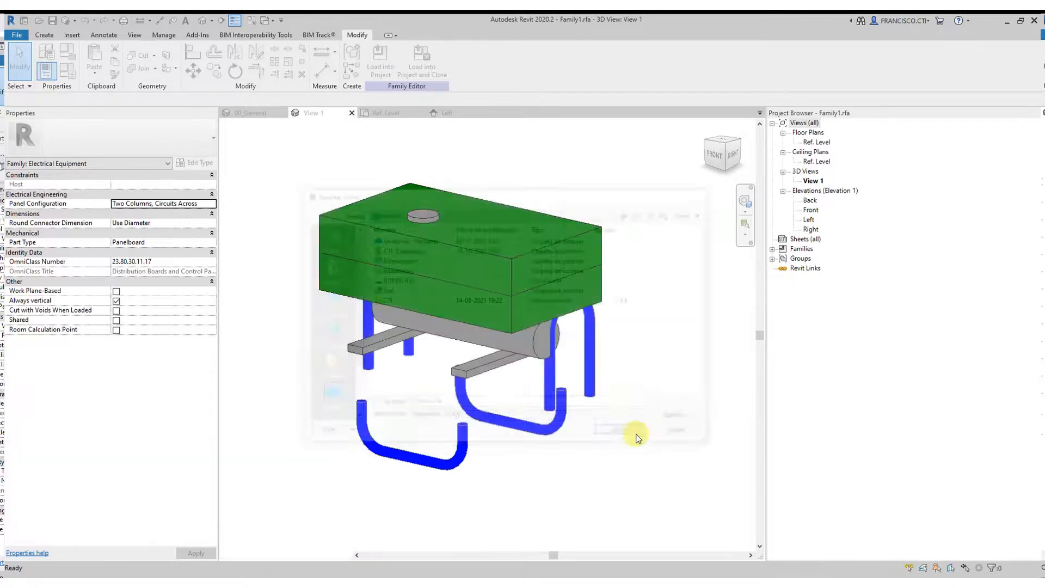
{"action": "left_click", "coordinate": [427, 75]}
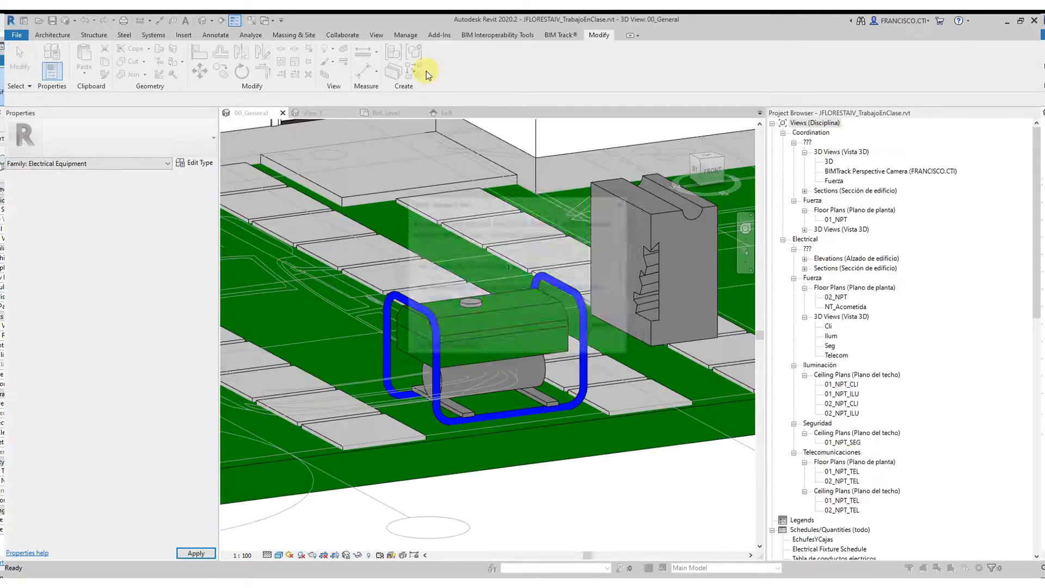
{"action": "left_click", "coordinate": [527, 266]}
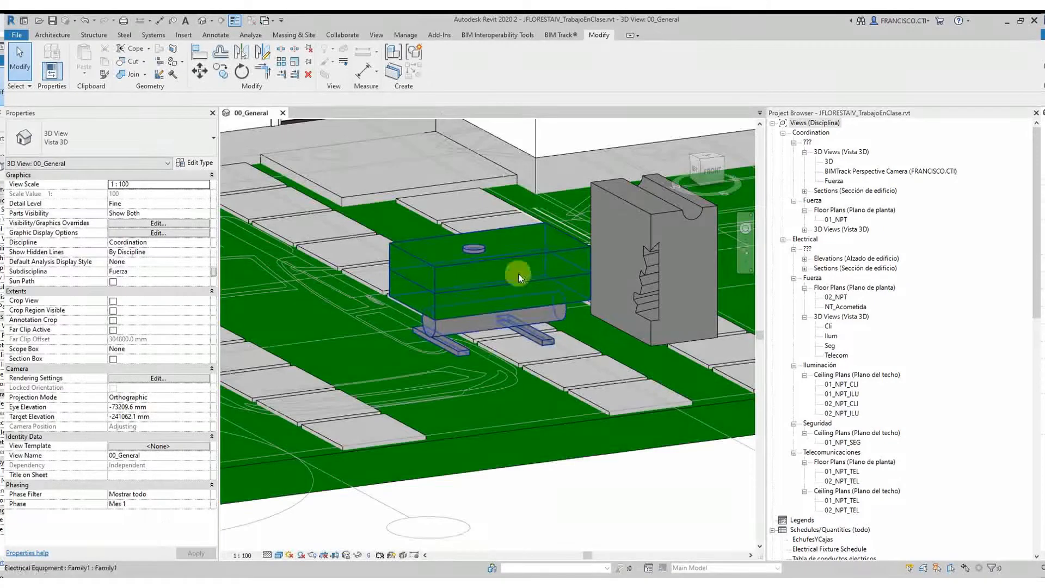
Set the placed green equipment's Offset from Host to 0 mm in the project's 3D view
{"action": "middle_click_drag", "start_coordinate": [485, 346], "coordinate": [492, 354]}
{"action": "scroll", "coordinate": [493, 353], "scroll_direction": "down", "scroll_amount": 3}
{"action": "left_click", "coordinate": [498, 340]}
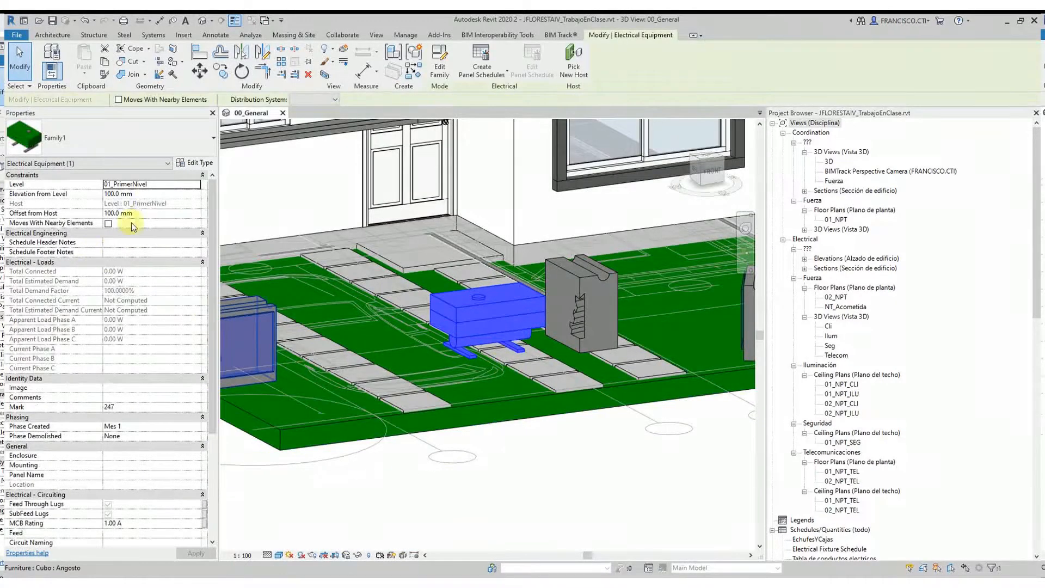
{"action": "left_click", "coordinate": [146, 216]}
{"action": "type", "text": "0"}
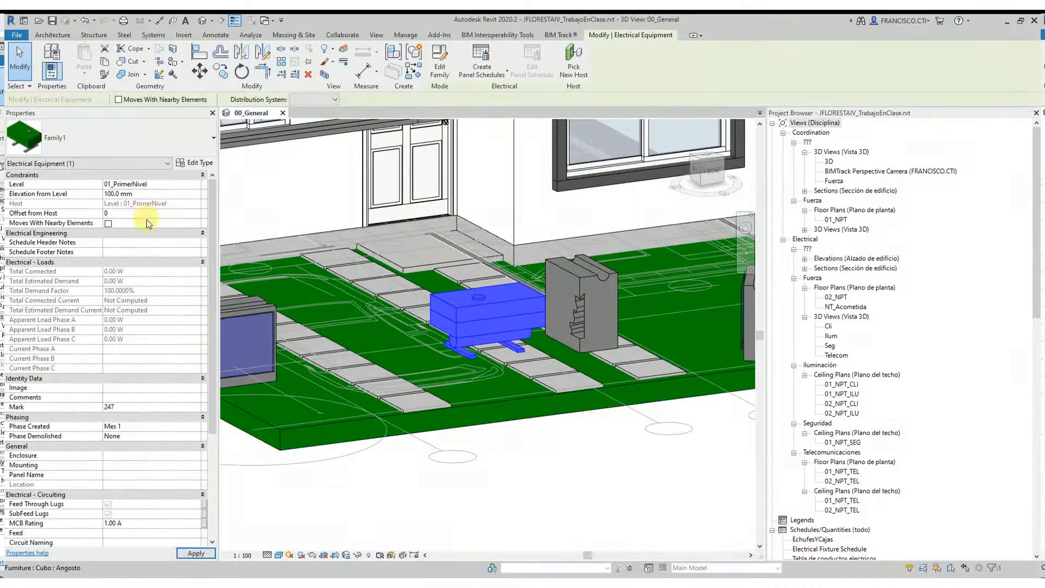
{"action": "key", "text": "Return"}
Enable the section box in the 3D view and pull its side in toward the house containing the equipment
{"action": "middle_click_drag", "start_coordinate": [532, 441], "coordinate": [459, 395], "text": "shift"}
{"action": "scroll", "coordinate": [459, 394], "scroll_direction": "down", "scroll_amount": 10}
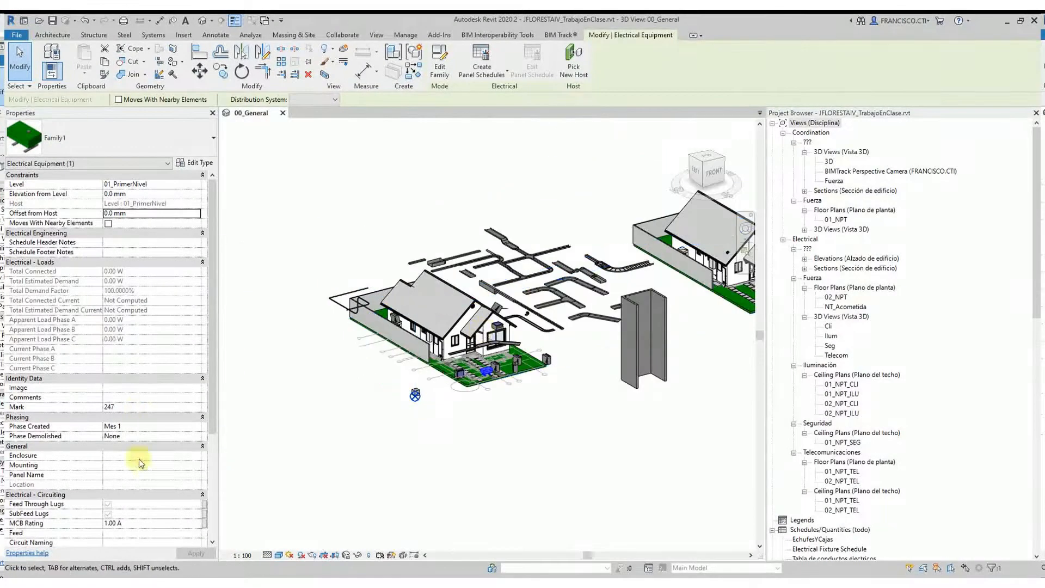
{"action": "scroll", "coordinate": [126, 439], "scroll_direction": "down", "scroll_amount": 5}
{"action": "key", "text": "Escape"}
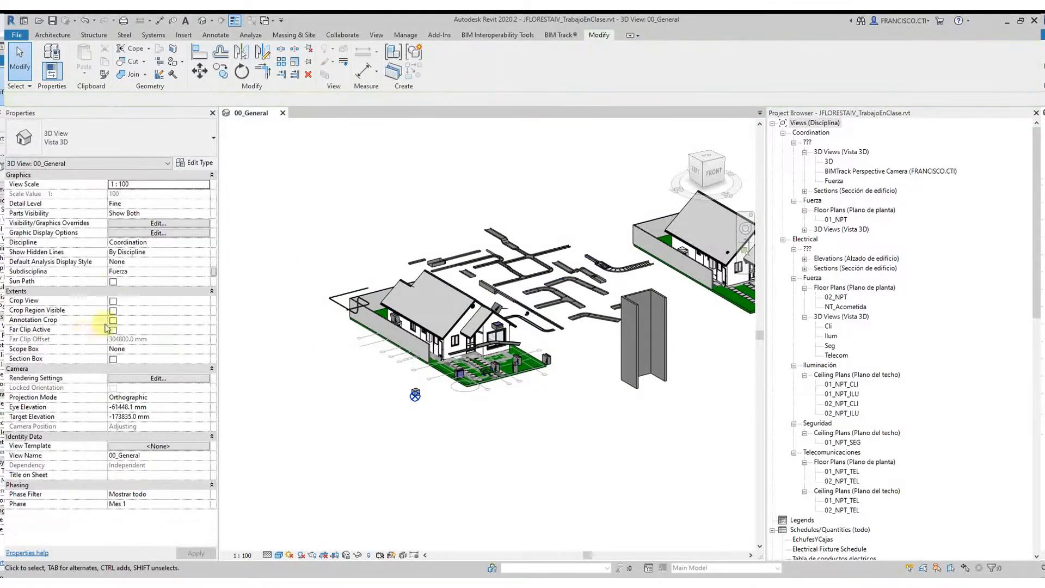
{"action": "left_click", "coordinate": [113, 360]}
{"action": "left_click", "coordinate": [456, 222]}
{"action": "middle_click_drag", "start_coordinate": [626, 279], "coordinate": [587, 306], "text": "shift"}
{"action": "left_click_drag", "start_coordinate": [718, 248], "coordinate": [373, 299]}
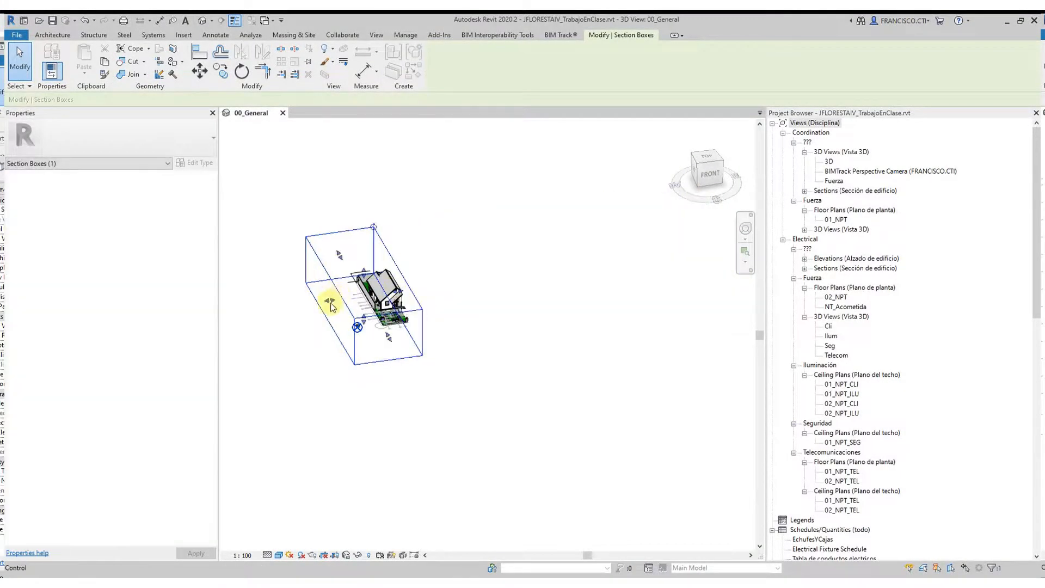
Tighten the section box further around the house and lower its upper face to cut through the walls below the roof
{"action": "scroll", "coordinate": [348, 316], "scroll_direction": "up", "scroll_amount": 3}
{"action": "middle_click_drag", "start_coordinate": [362, 329], "coordinate": [560, 326], "text": "shift"}
{"action": "left_click_drag", "start_coordinate": [569, 311], "coordinate": [497, 332]}
{"action": "middle_click_drag", "start_coordinate": [394, 282], "coordinate": [420, 265], "text": "shift"}
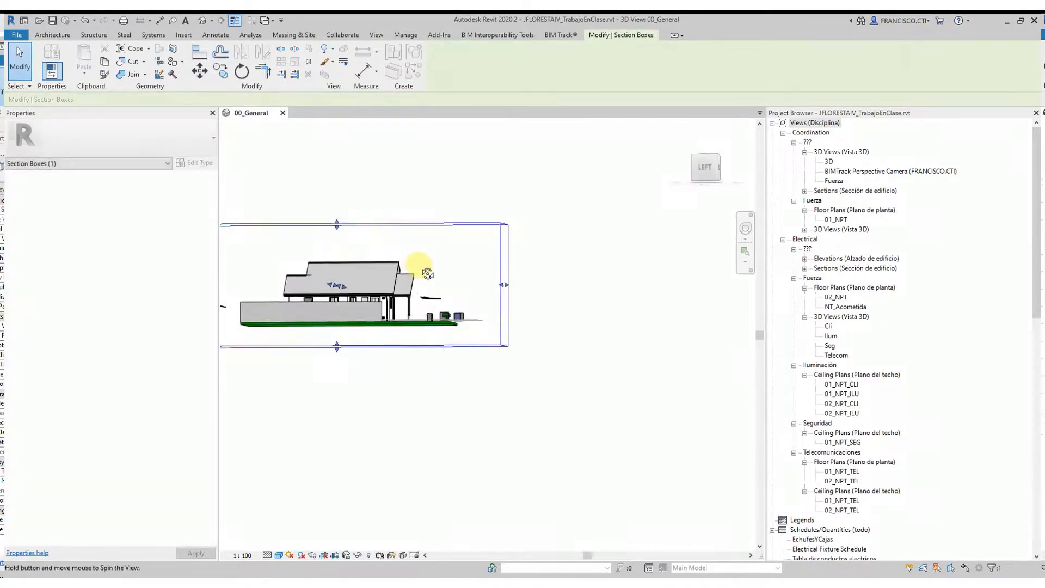
{"action": "left_click_drag", "start_coordinate": [336, 225], "coordinate": [363, 308]}
{"action": "middle_click_drag", "start_coordinate": [363, 308], "coordinate": [656, 469], "text": "shift"}
Move the Family1 equipment into the room at the far end of the house
{"action": "left_click", "coordinate": [478, 398]}
{"action": "scroll", "coordinate": [656, 470], "scroll_direction": "up", "scroll_amount": 1}
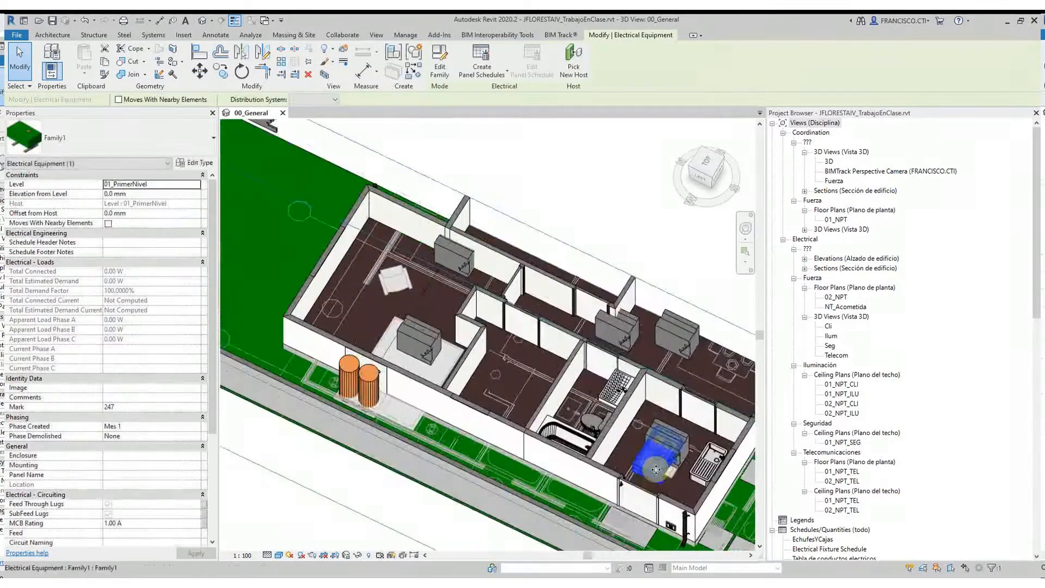
{"action": "left_click_drag", "start_coordinate": [655, 463], "coordinate": [371, 307]}
{"action": "scroll", "coordinate": [372, 299], "scroll_direction": "up", "scroll_amount": 3}
{"action": "middle_click_drag", "start_coordinate": [373, 300], "coordinate": [482, 423], "text": "shift"}
Set the Family1 equipment's type parameter CTI_AlturaPie to 0 mm and apply it in a side view
{"action": "scroll", "coordinate": [462, 331], "scroll_direction": "down", "scroll_amount": 5}
{"action": "left_click", "coordinate": [519, 238]}
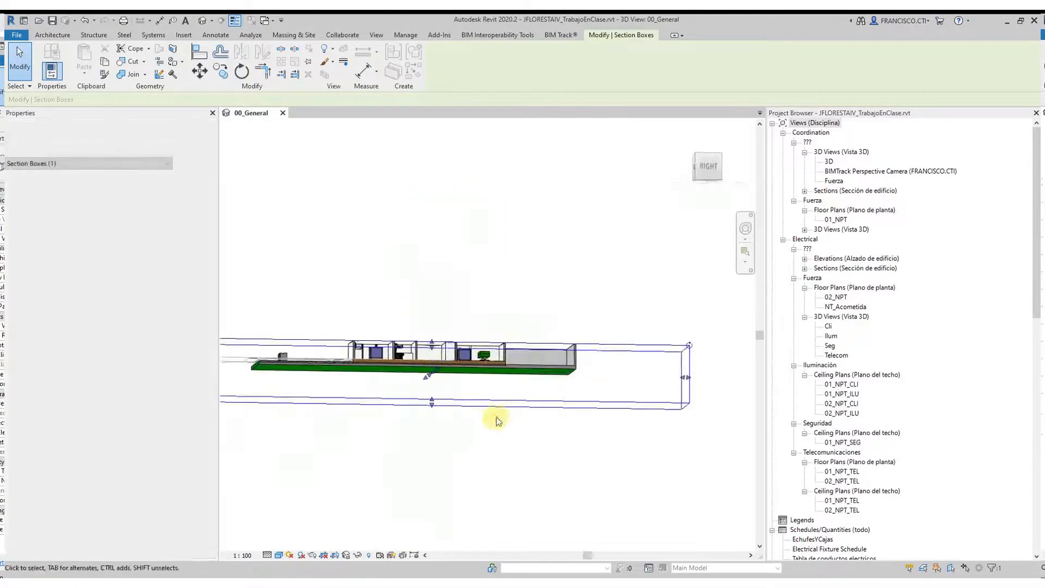
{"action": "scroll", "coordinate": [482, 423], "scroll_direction": "up", "scroll_amount": 10}
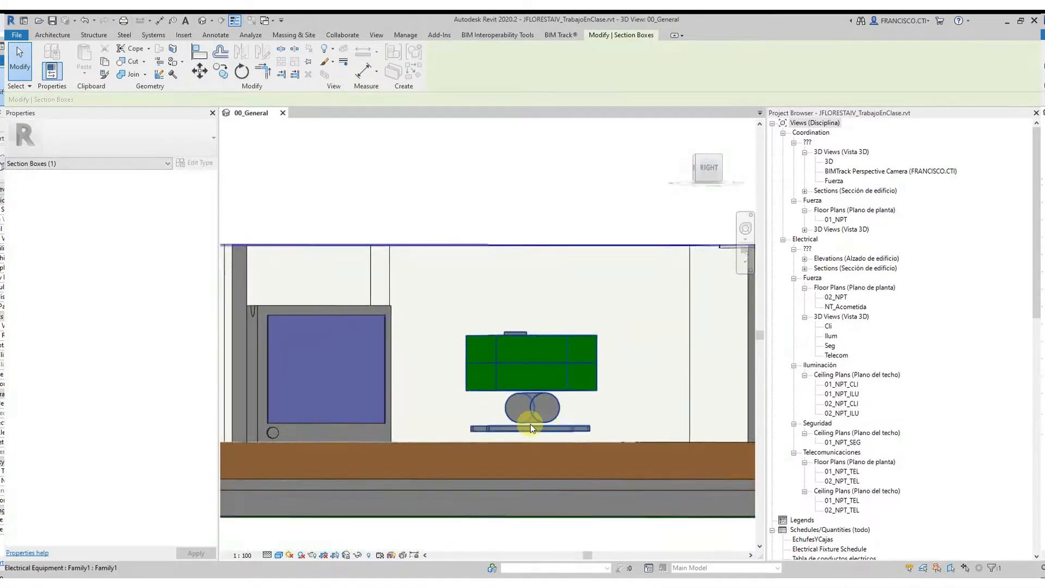
{"action": "left_click", "coordinate": [530, 424]}
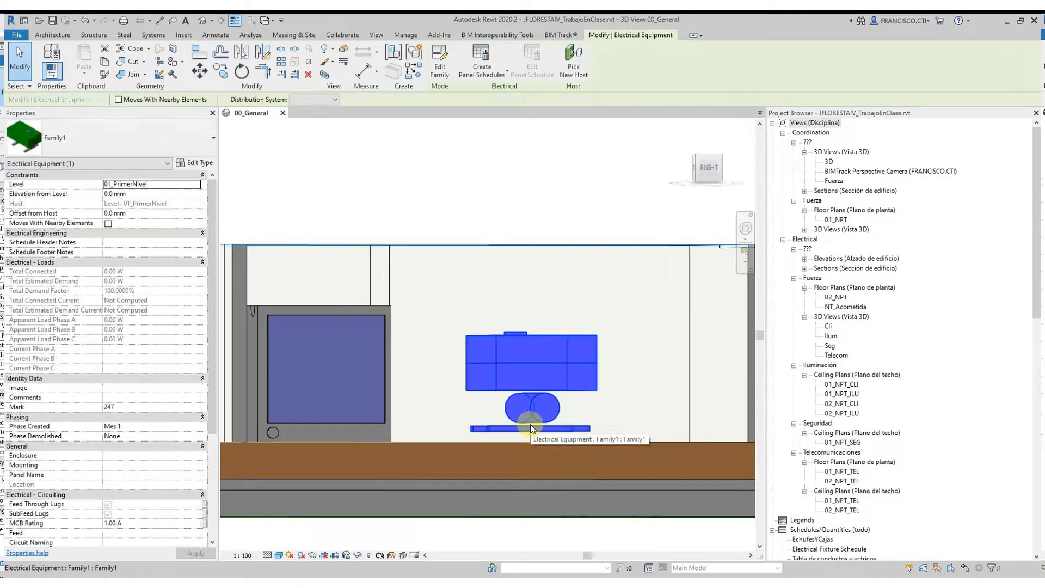
{"action": "left_click", "coordinate": [203, 163]}
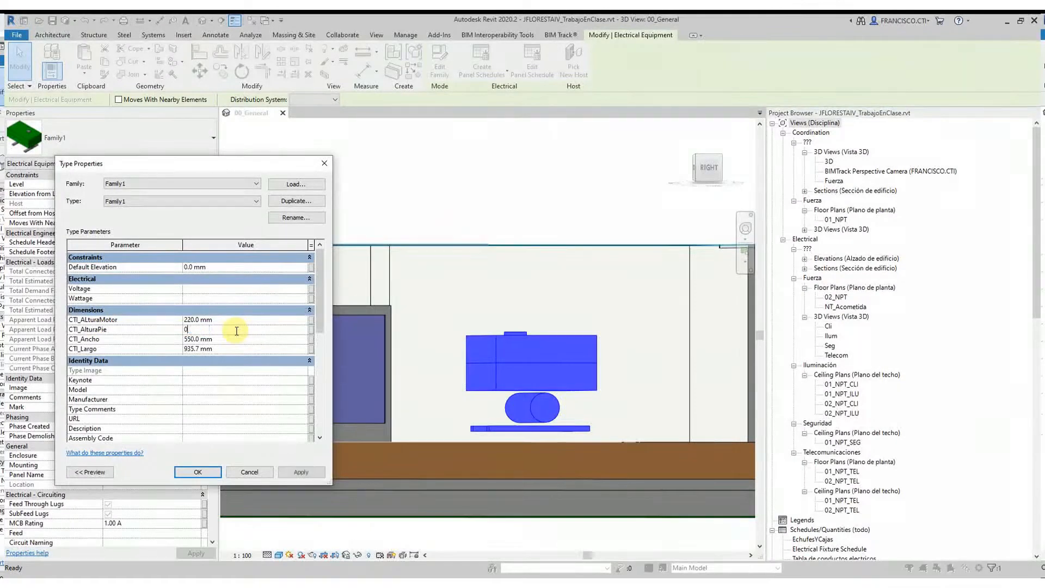
{"action": "left_click", "coordinate": [301, 472]}
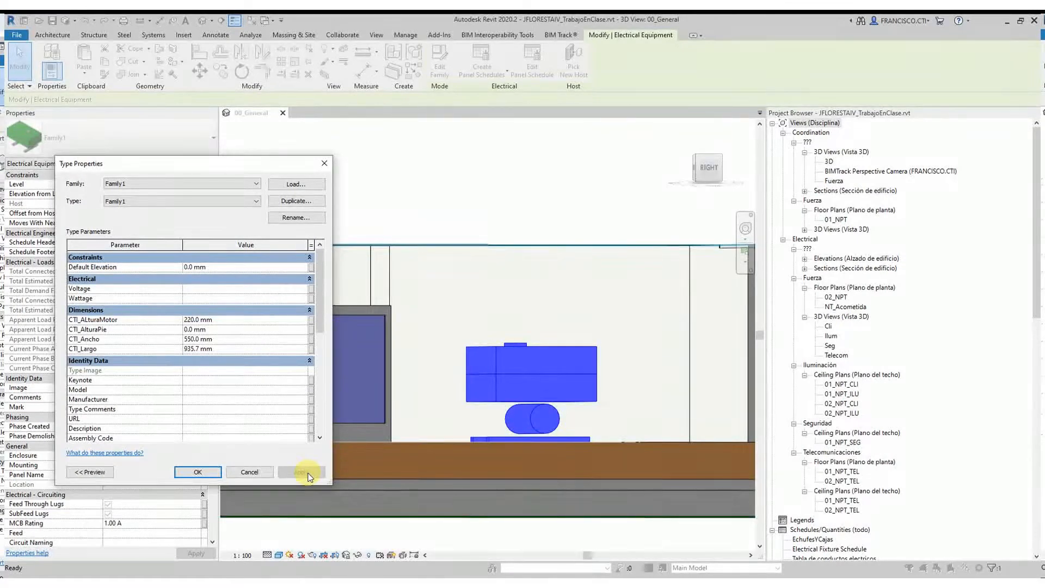
Set the type parameters CTI_AlturaPie to 50 mm and CTI_ALturaMotor to 300 mm
{"action": "left_click", "coordinate": [259, 334]}
{"action": "left_click", "coordinate": [290, 473]}
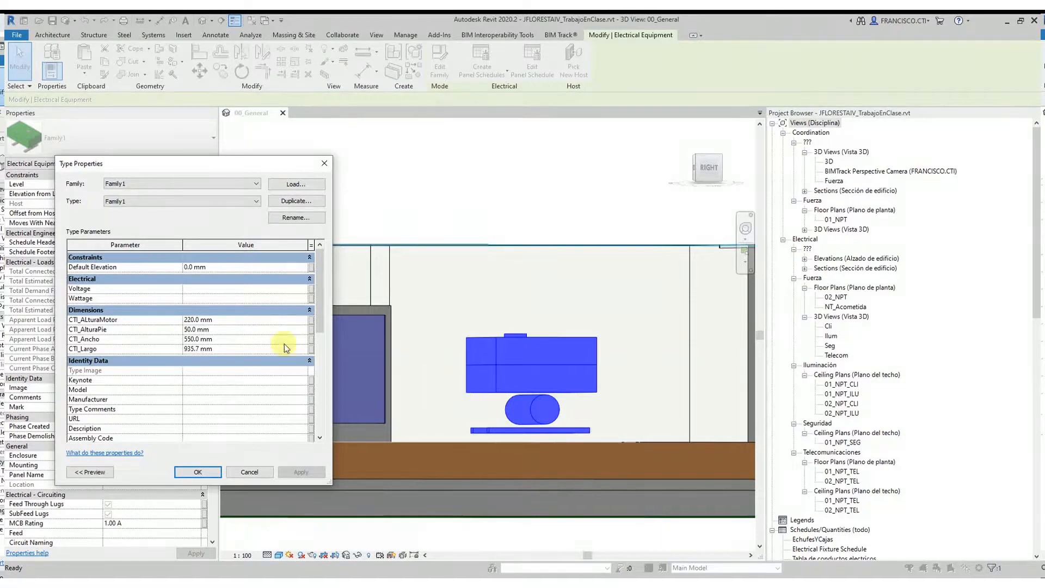
{"action": "left_click", "coordinate": [248, 319]}
{"action": "type", "text": "300"}
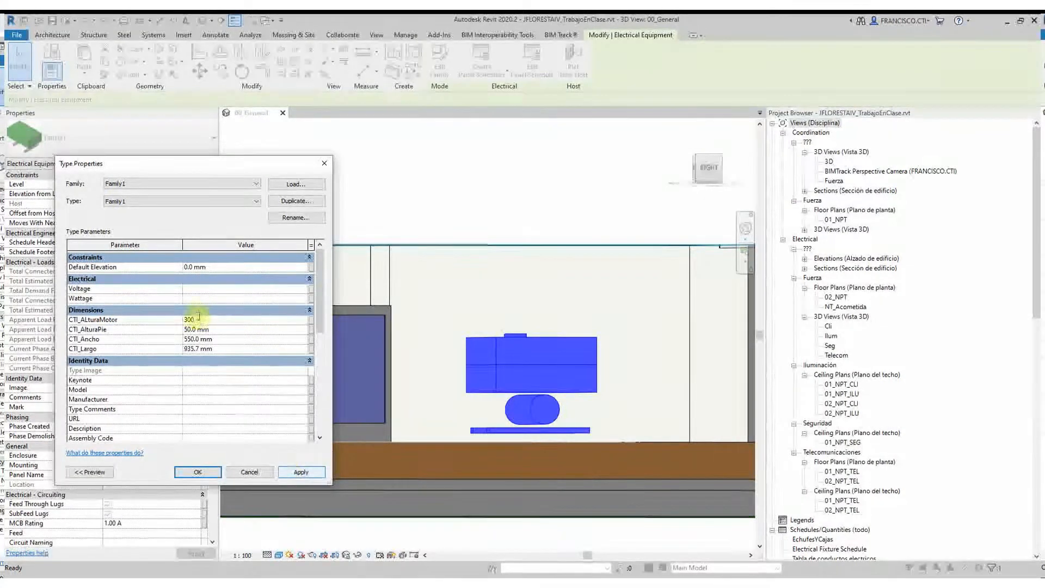
{"action": "left_click", "coordinate": [304, 472]}
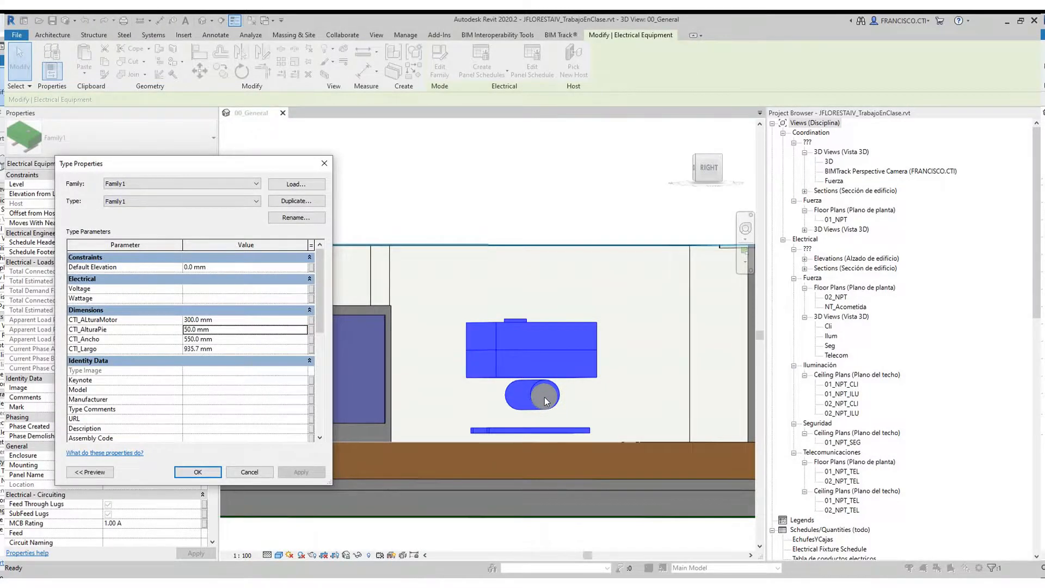
{"action": "left_click", "coordinate": [197, 472]}
Set the equipment's type parameter CTI_Largo to 800 mm
{"action": "middle_click_drag", "start_coordinate": [697, 539], "coordinate": [512, 374], "text": "shift"}
{"action": "left_click", "coordinate": [187, 164]}
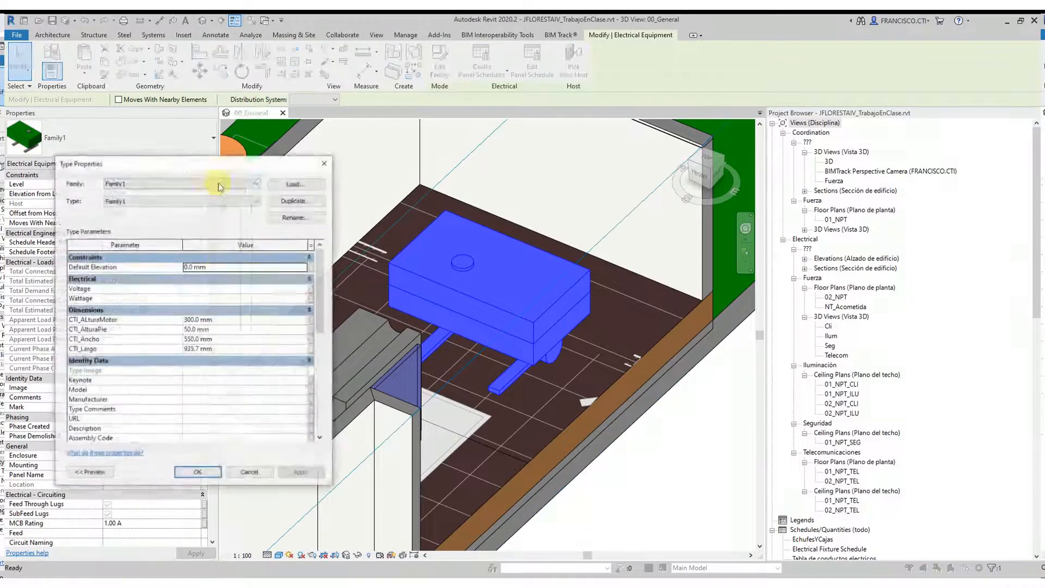
{"action": "left_click", "coordinate": [239, 348]}
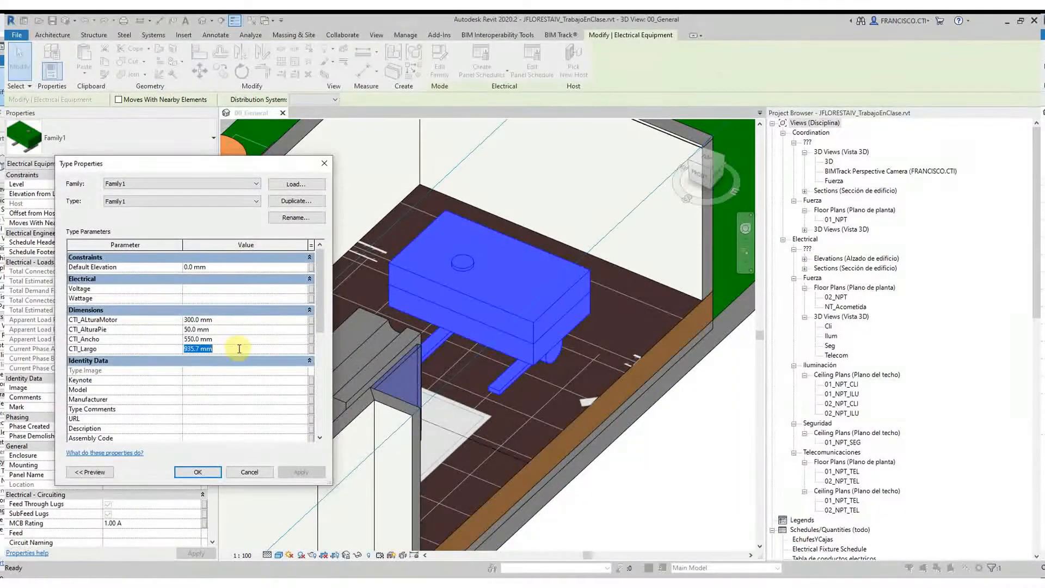
{"action": "type", "text": "800"}
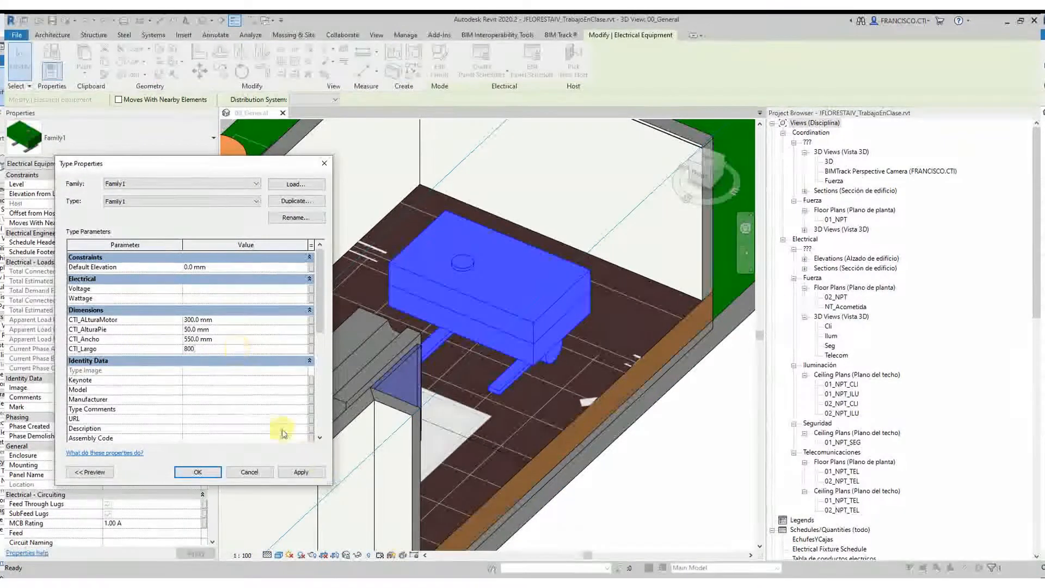
{"action": "left_click", "coordinate": [318, 473]}
{"action": "left_click", "coordinate": [211, 478]}
Examine the resized equipment's body, motor and feet from several angles, including the side view
{"action": "middle_click_drag", "start_coordinate": [514, 483], "coordinate": [507, 354], "text": "shift"}
{"action": "scroll", "coordinate": [519, 317], "scroll_direction": "up", "scroll_amount": 3}
{"action": "middle_click_drag", "start_coordinate": [530, 404], "coordinate": [458, 378], "text": "shift"}
{"action": "key", "text": "Escape"}
{"action": "scroll", "coordinate": [447, 387], "scroll_direction": "down", "scroll_amount": 2}
{"action": "left_click", "coordinate": [466, 393]}
{"action": "scroll", "coordinate": [427, 290], "scroll_direction": "up", "scroll_amount": 2}
{"action": "middle_click_drag", "start_coordinate": [426, 289], "coordinate": [501, 377], "text": "shift"}
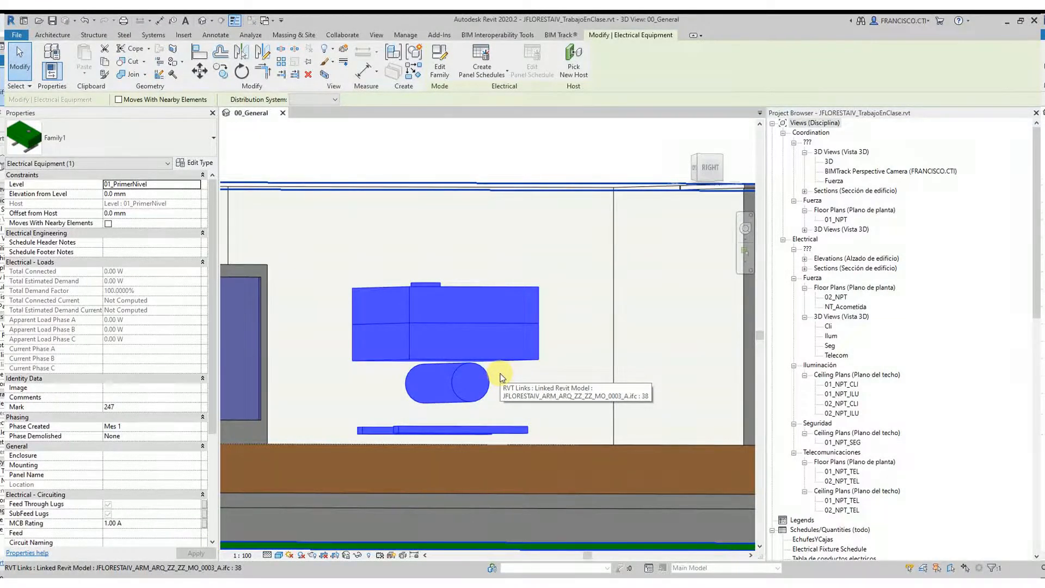
{"action": "middle_click_drag", "start_coordinate": [425, 311], "coordinate": [419, 289], "text": "shift"}
Open the equipment family for editing and select the round cap extrusion on top of the green body
{"action": "double_click", "coordinate": [420, 290]}
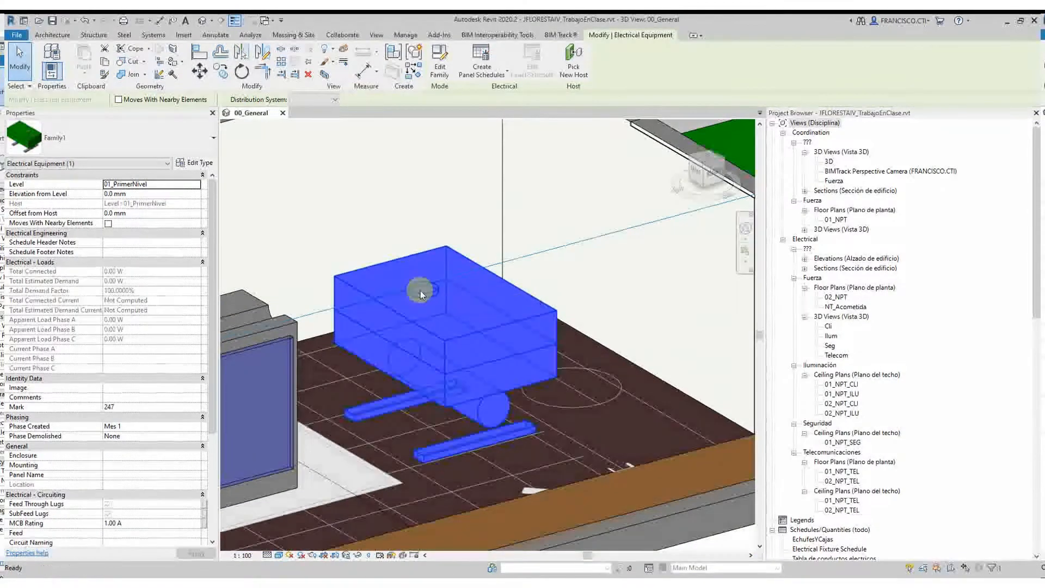
{"action": "scroll", "coordinate": [455, 329], "scroll_direction": "down", "scroll_amount": 2}
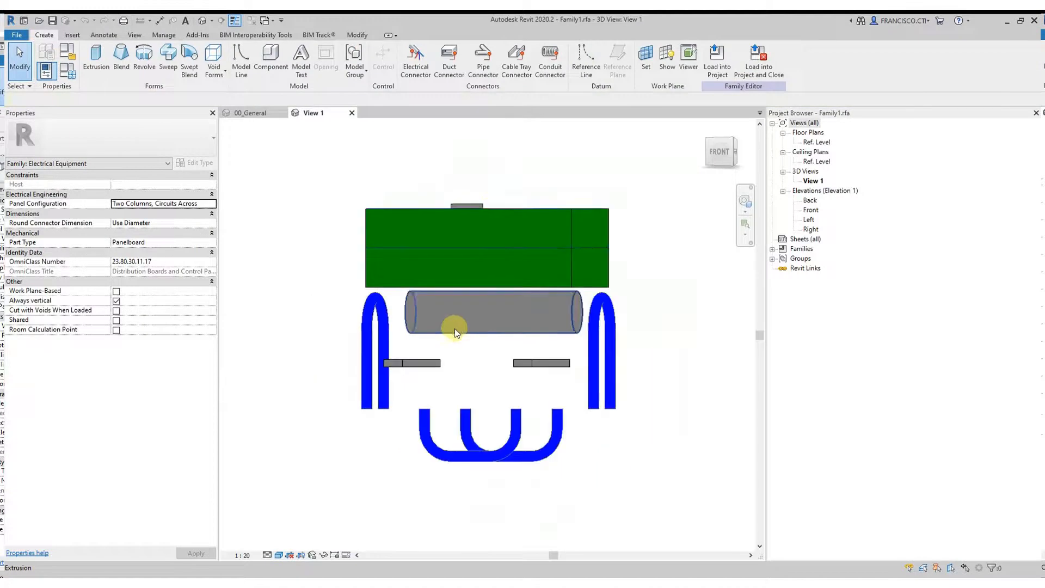
{"action": "middle_click_drag", "start_coordinate": [460, 175], "coordinate": [430, 256], "text": "shift"}
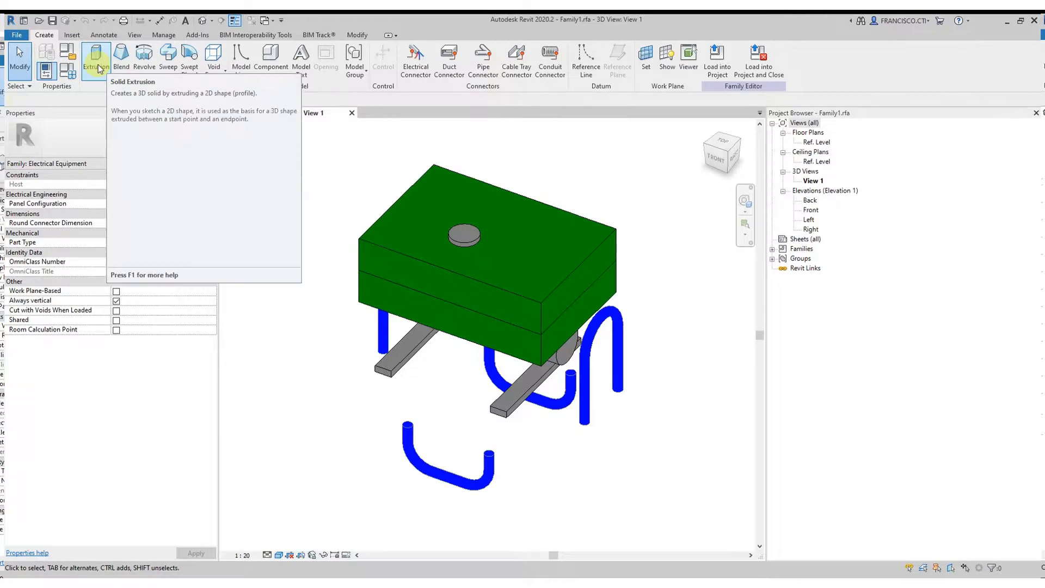
{"action": "left_click", "coordinate": [464, 234]}
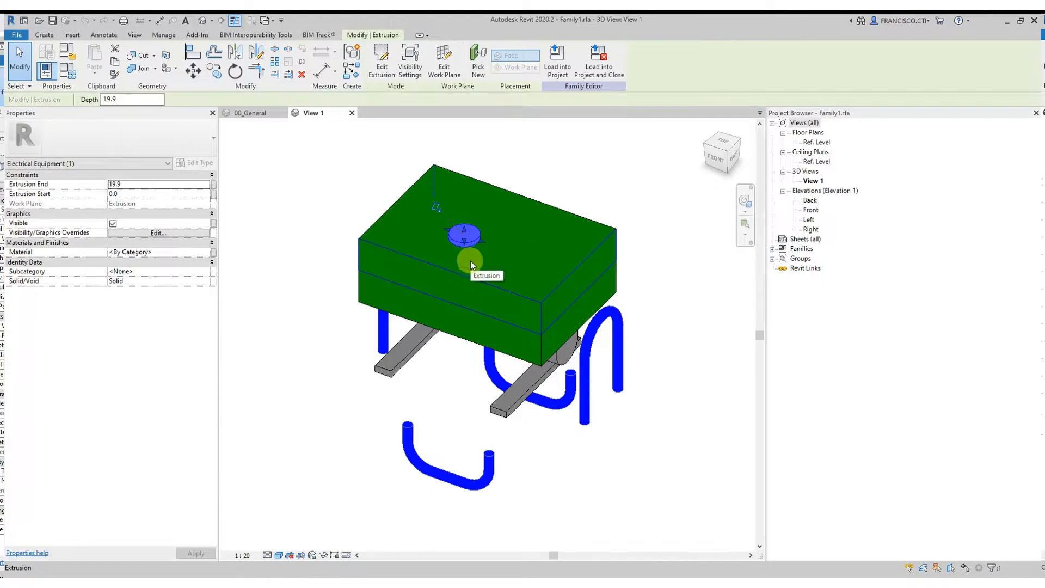
{"action": "middle_click_drag", "start_coordinate": [341, 244], "coordinate": [372, 216]}
{"action": "left_click", "coordinate": [44, 35]}
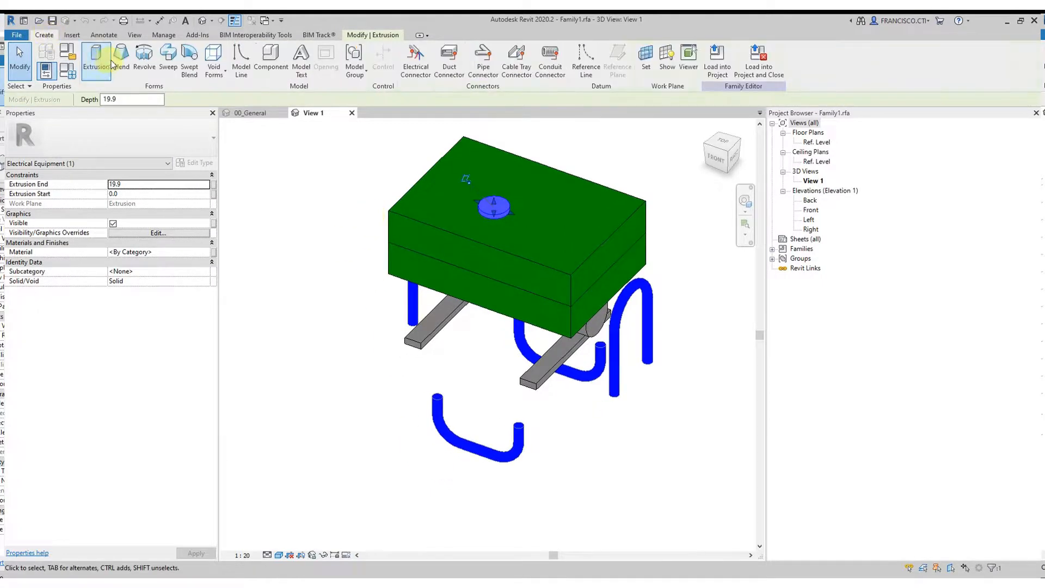
{"action": "left_click", "coordinate": [100, 60]}
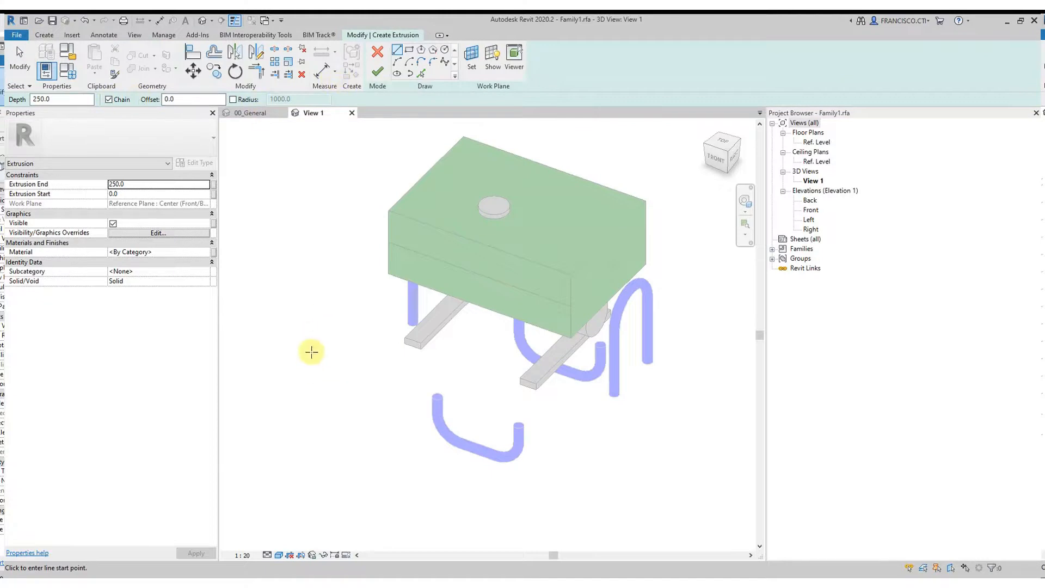
{"action": "left_click", "coordinate": [471, 69]}
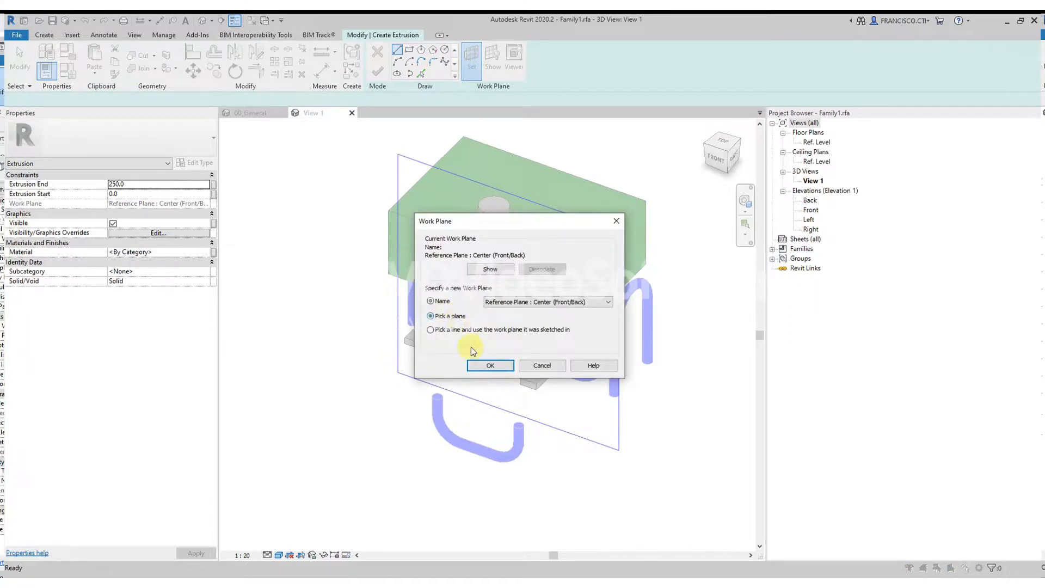
{"action": "left_click", "coordinate": [490, 368]}
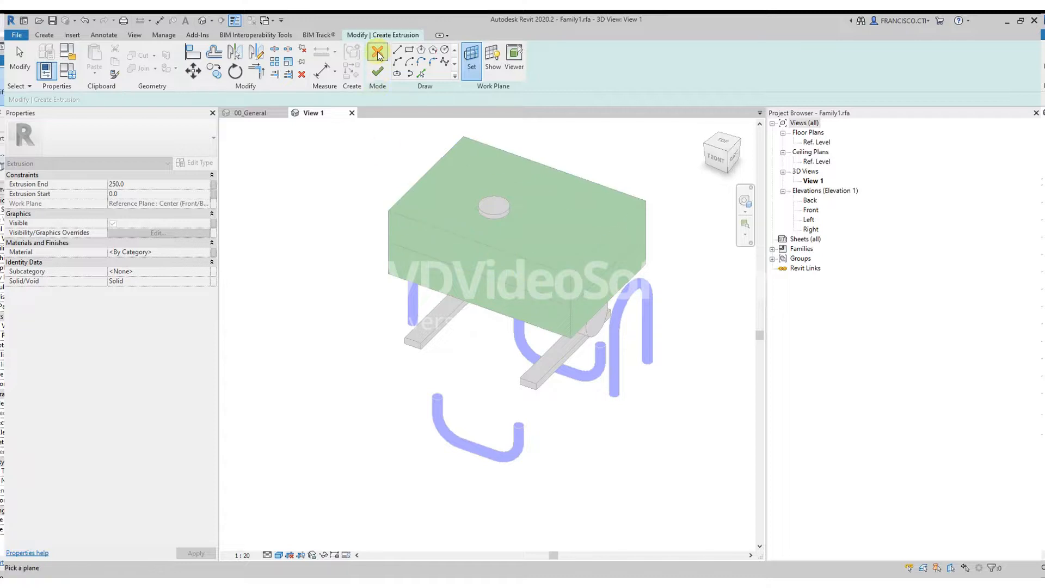
{"action": "left_click", "coordinate": [377, 71]}
Inspect the round cap in the family, and return to the project's 00_General view to examine the equipment from above
{"action": "left_click", "coordinate": [485, 210]}
{"action": "middle_click_drag", "start_coordinate": [484, 210], "coordinate": [521, 322], "text": "shift"}
{"action": "scroll", "coordinate": [434, 317], "scroll_direction": "down", "scroll_amount": 2}
{"action": "middle_click_drag", "start_coordinate": [433, 318], "coordinate": [473, 315], "text": "shift"}
{"action": "left_click", "coordinate": [250, 113]}
{"action": "middle_click_drag", "start_coordinate": [454, 394], "coordinate": [417, 418], "text": "shift"}
{"action": "left_click", "coordinate": [461, 399]}
{"action": "scroll", "coordinate": [478, 423], "scroll_direction": "up", "scroll_amount": 1}
{"action": "scroll", "coordinate": [362, 421], "scroll_direction": "up", "scroll_amount": 2}
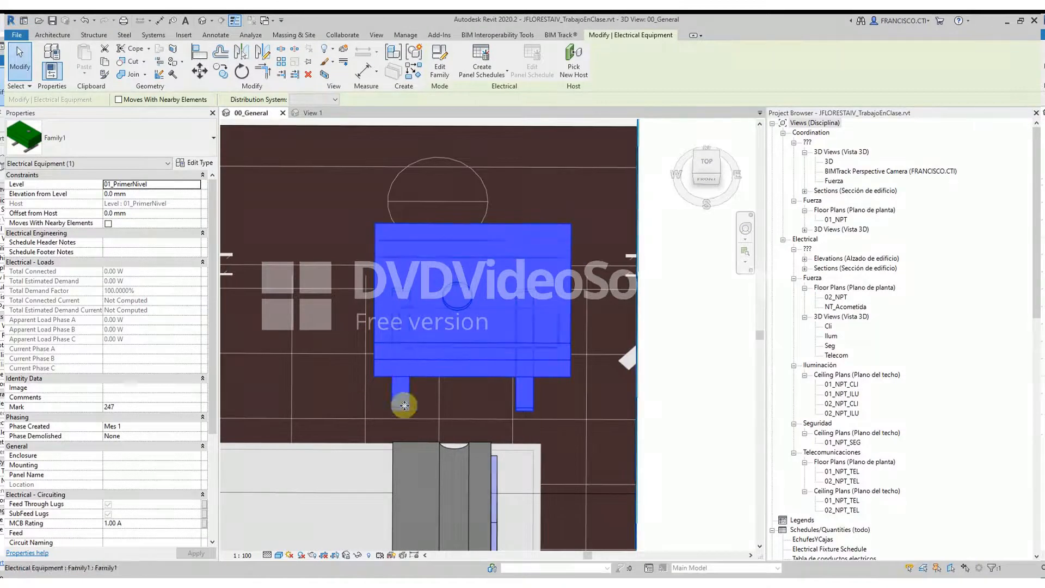
Set the placed equipment's type parameter CTI_Largo to 1200 mm and apply it
{"action": "middle_click_drag", "start_coordinate": [726, 425], "coordinate": [524, 414], "text": "shift"}
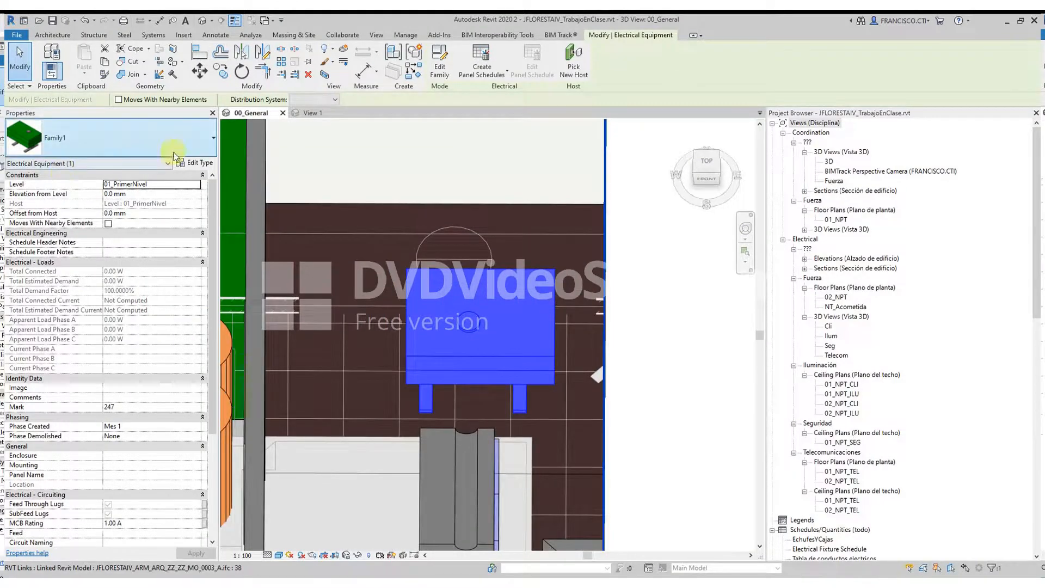
{"action": "left_click", "coordinate": [197, 163]}
{"action": "left_click", "coordinate": [181, 350]}
{"action": "type", "text": "1200"}
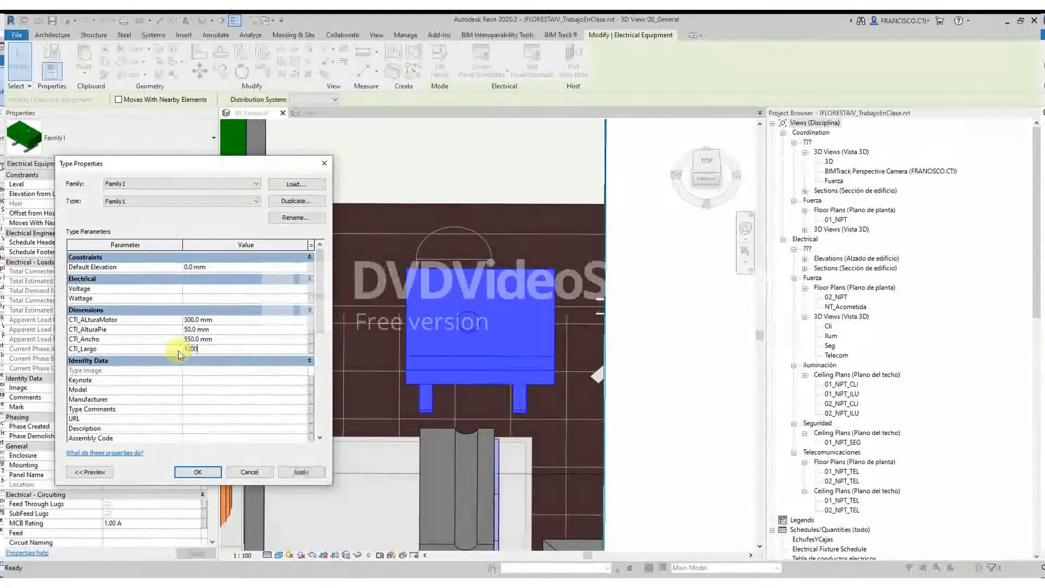
{"action": "left_click", "coordinate": [298, 473]}
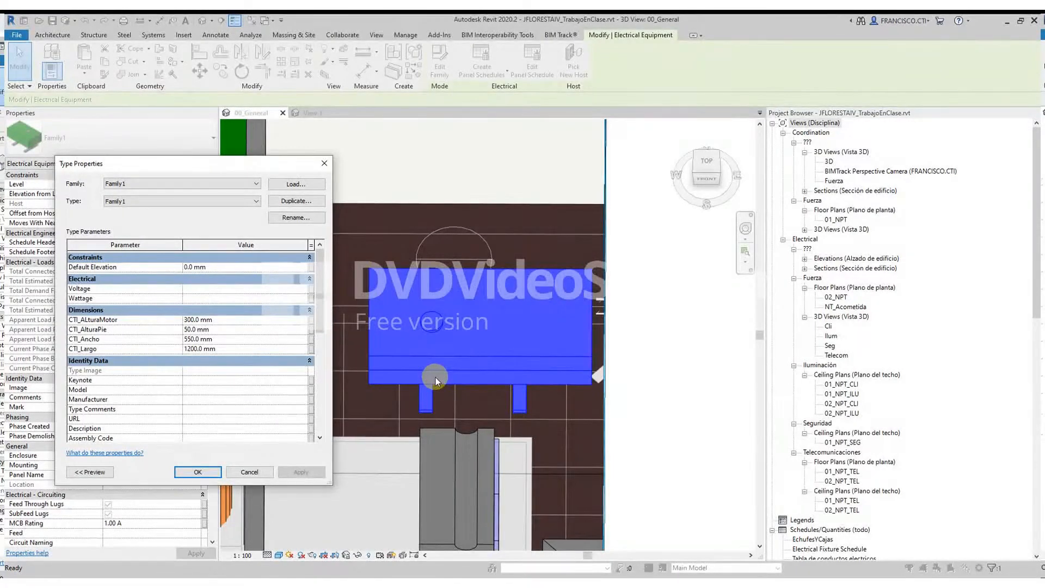
{"action": "left_click", "coordinate": [267, 470]}
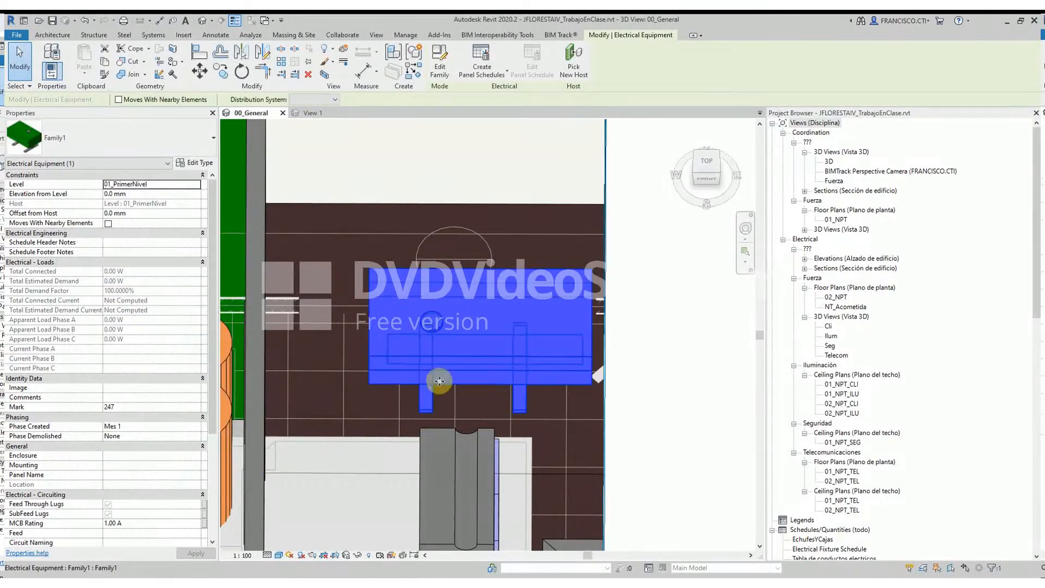
Open the equipment family for editing and inspect its body, feet and blue handles from the front and at an angle
{"action": "left_click", "coordinate": [445, 70]}
{"action": "middle_click_drag", "start_coordinate": [482, 232], "coordinate": [436, 313], "text": "shift"}
{"action": "scroll", "coordinate": [417, 332], "scroll_direction": "up", "scroll_amount": 2}
{"action": "scroll", "coordinate": [417, 329], "scroll_direction": "up", "scroll_amount": 1}
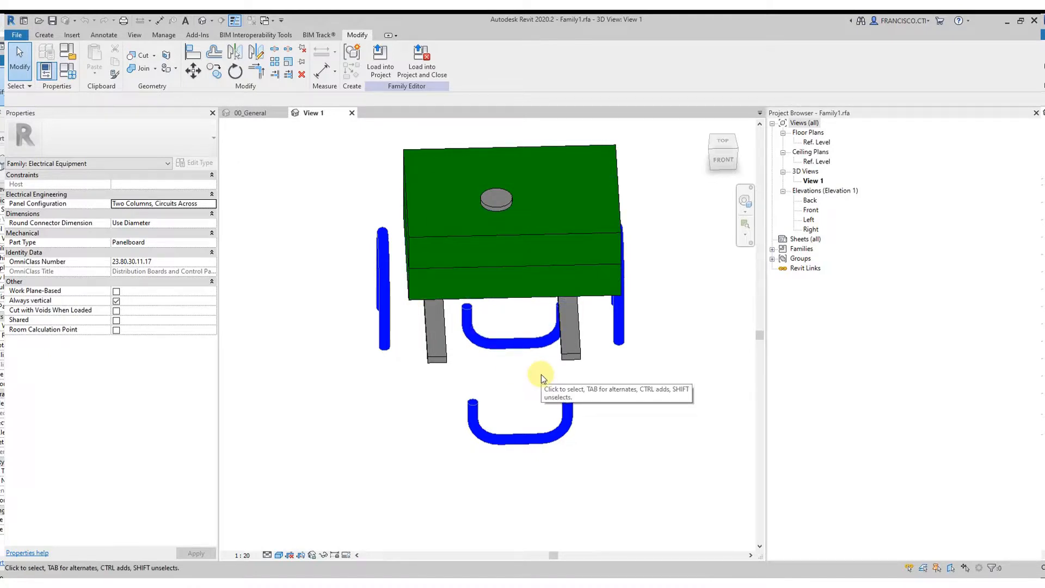
{"action": "middle_click_drag", "start_coordinate": [541, 374], "coordinate": [436, 305], "text": "shift"}
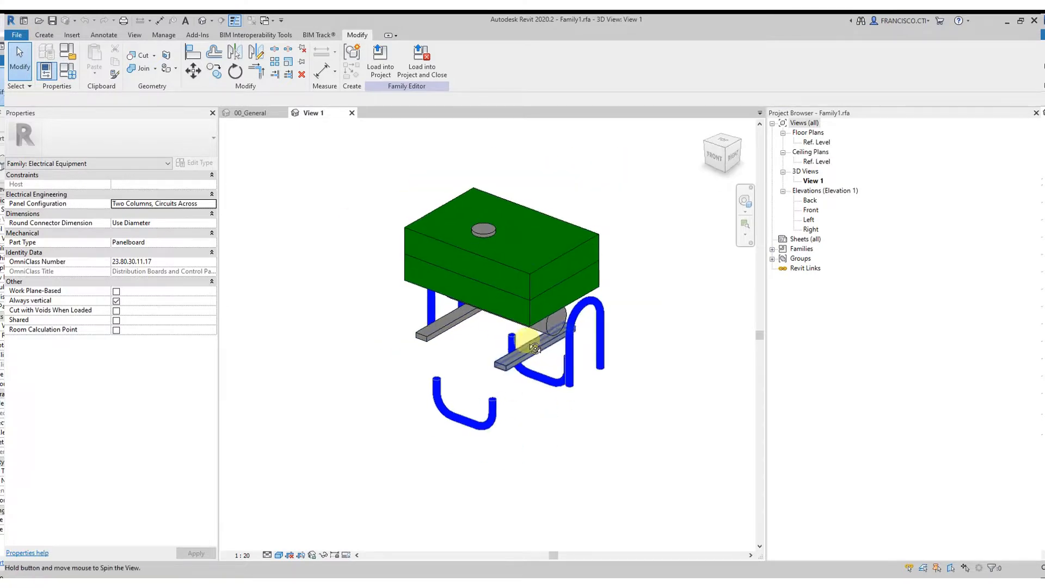
Return to the project's 00_General view and examine the lengthened equipment from several angles
{"action": "left_click", "coordinate": [240, 113]}
{"action": "middle_click_drag", "start_coordinate": [570, 360], "coordinate": [484, 306], "text": "shift"}
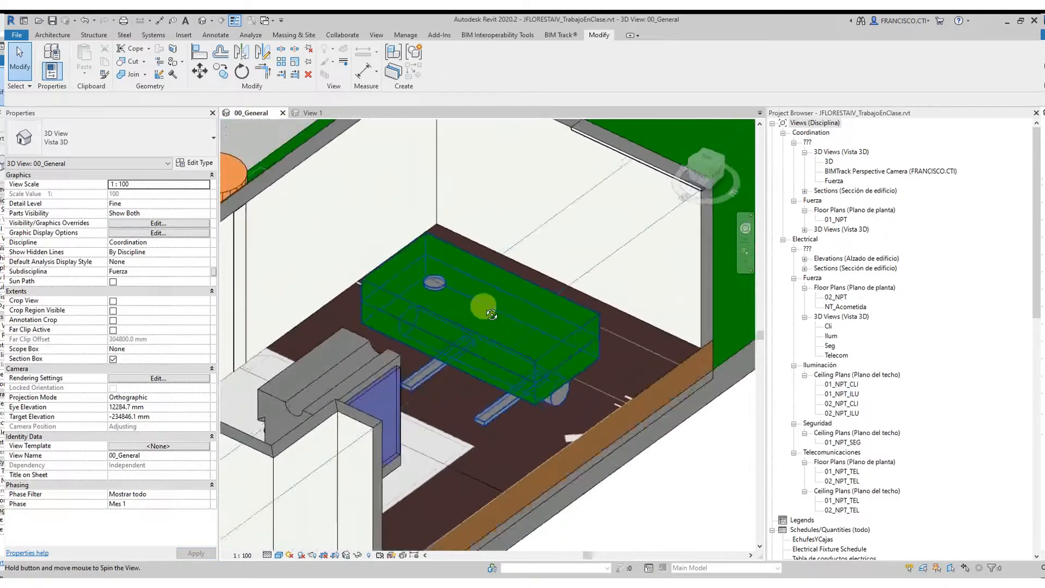
{"action": "left_click", "coordinate": [461, 331]}
{"action": "middle_click_drag", "start_coordinate": [612, 397], "coordinate": [417, 323], "text": "shift"}
{"action": "scroll", "coordinate": [416, 322], "scroll_direction": "down", "scroll_amount": 3}
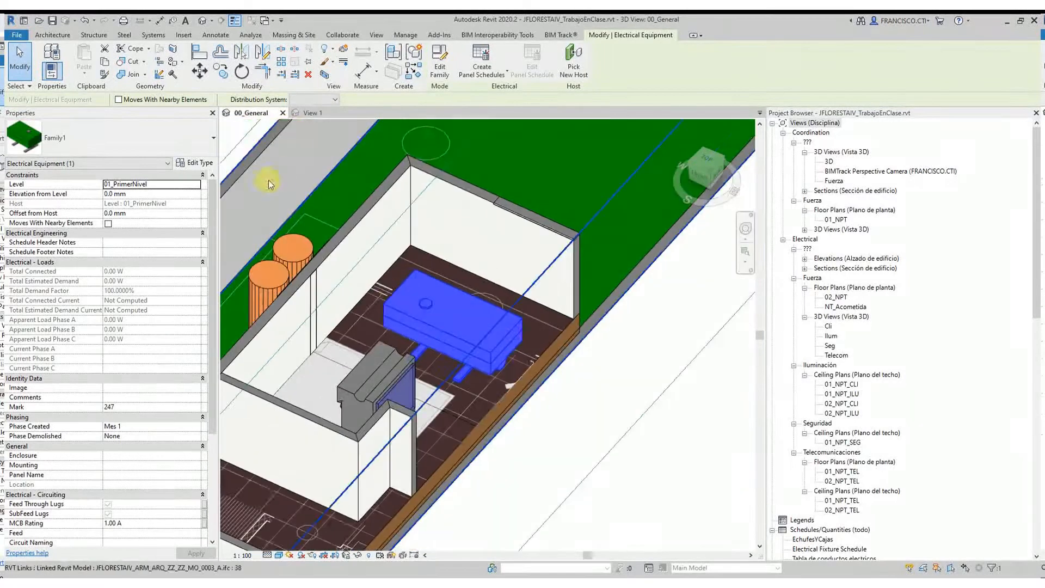
In the family's 3D view, open the front blue handle's sweep, examine its path and profile, and leave it without changes
{"action": "left_click", "coordinate": [305, 113]}
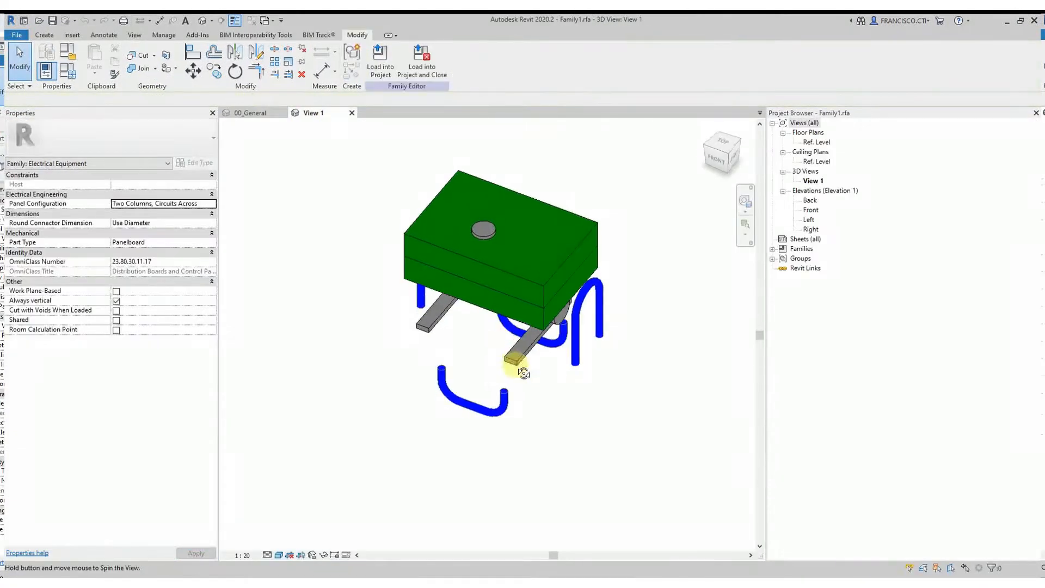
{"action": "scroll", "coordinate": [451, 373], "scroll_direction": "up", "scroll_amount": 2}
{"action": "scroll", "coordinate": [469, 370], "scroll_direction": "down", "scroll_amount": 2}
{"action": "middle_click_drag", "start_coordinate": [490, 394], "coordinate": [463, 354], "text": "shift"}
{"action": "double_click", "coordinate": [465, 399]}
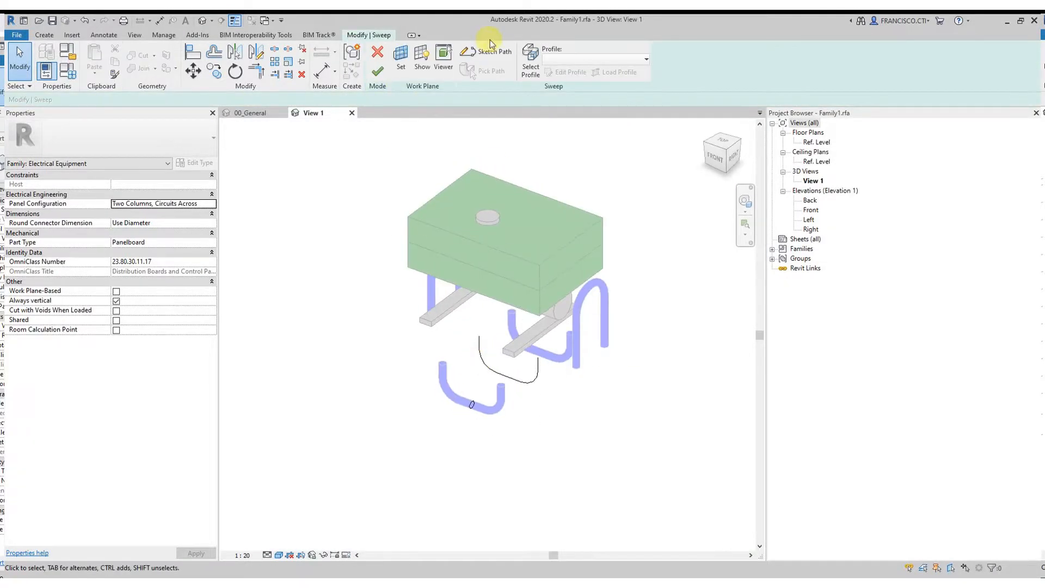
{"action": "left_click", "coordinate": [473, 408]}
{"action": "scroll", "coordinate": [473, 411], "scroll_direction": "up", "scroll_amount": 2}
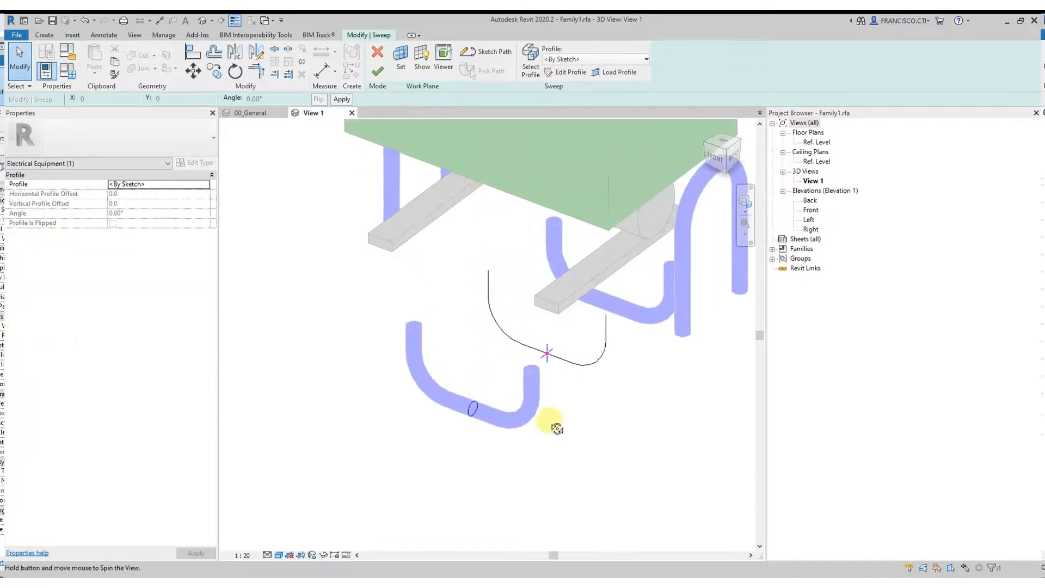
{"action": "middle_click_drag", "start_coordinate": [560, 434], "coordinate": [508, 373], "text": "shift"}
{"action": "key", "text": "Escape"}
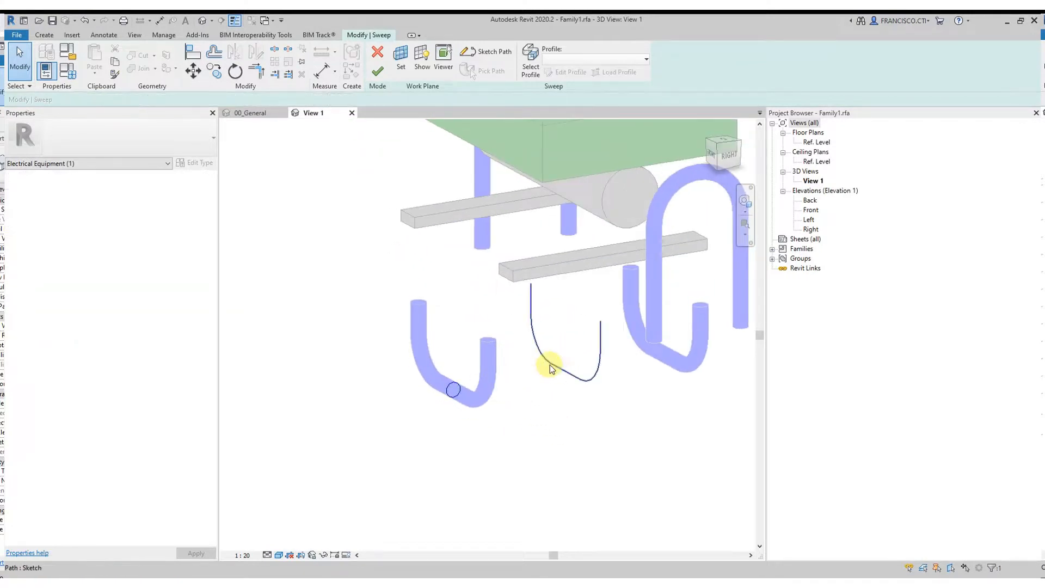
{"action": "middle_click_drag", "start_coordinate": [402, 273], "coordinate": [463, 320], "text": "shift"}
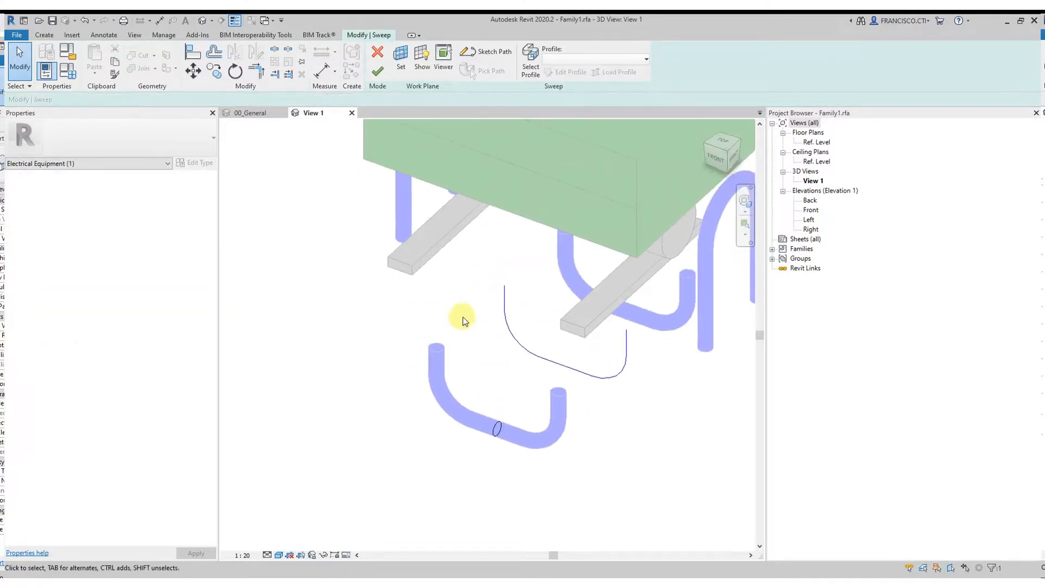
{"action": "left_click", "coordinate": [376, 58]}
{"action": "mouse_move", "coordinate": [535, 348]}
{"action": "middle_mouse_down", "text": "shift"}
{"action": "mouse_move", "coordinate": [614, 354]}
{"action": "mouse_move", "coordinate": [508, 361]}
{"action": "middle_mouse_up", "text": "shift"}
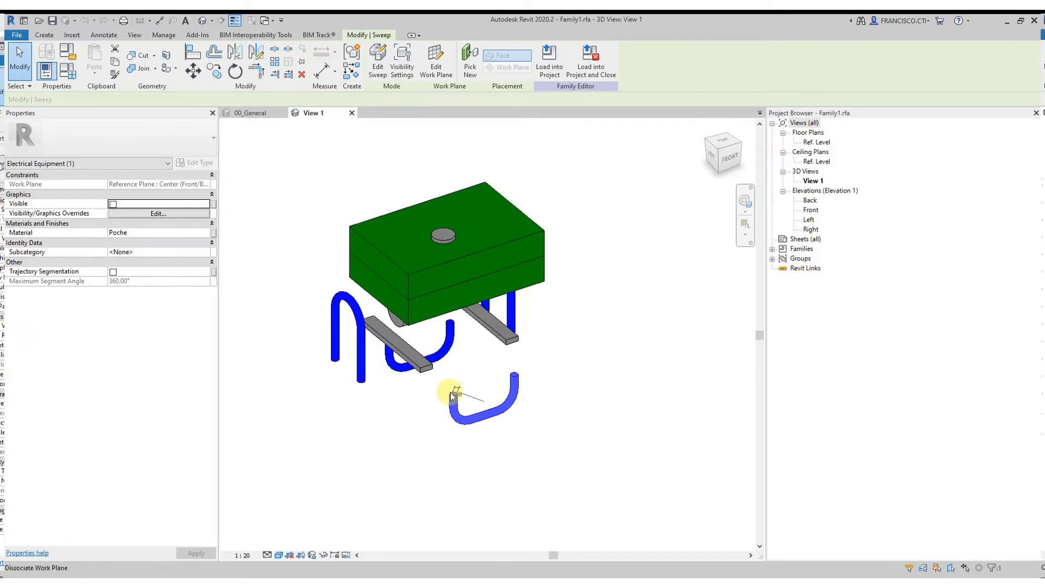
{"action": "middle_click_drag", "start_coordinate": [442, 335], "coordinate": [569, 245], "text": "shift"}
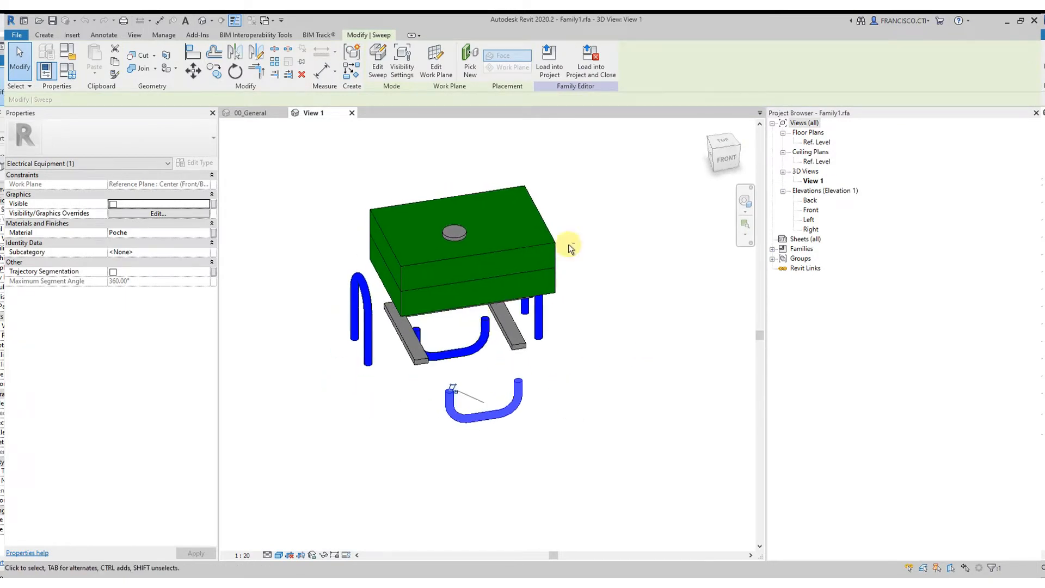
Open the Ref. Level floor plan, inspect the sweep of the handle along the body's back edge, and exit without changes
{"action": "left_click", "coordinate": [818, 142]}
{"action": "double_click", "coordinate": [826, 143]}
{"action": "scroll", "coordinate": [450, 345], "scroll_direction": "up", "scroll_amount": 3}
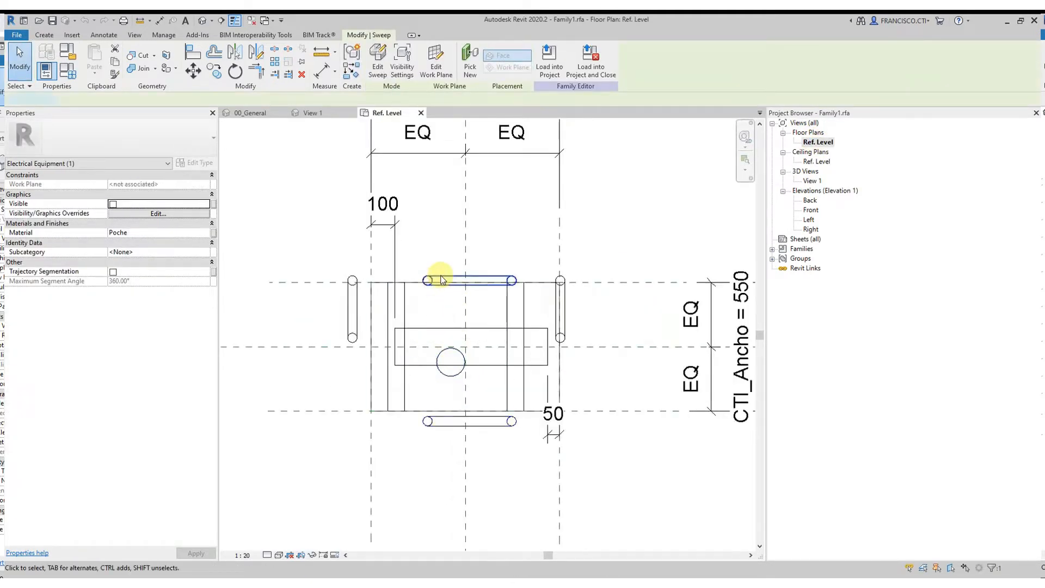
{"action": "double_click", "coordinate": [441, 279]}
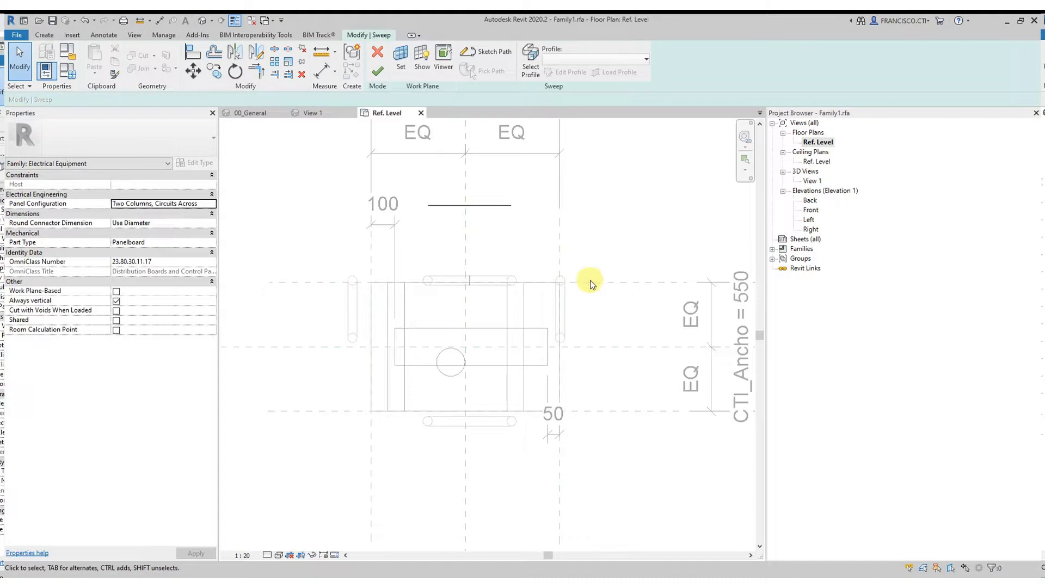
{"action": "scroll", "coordinate": [619, 282], "scroll_direction": "up", "scroll_amount": 1}
{"action": "middle_click_drag", "start_coordinate": [620, 282], "coordinate": [496, 278]}
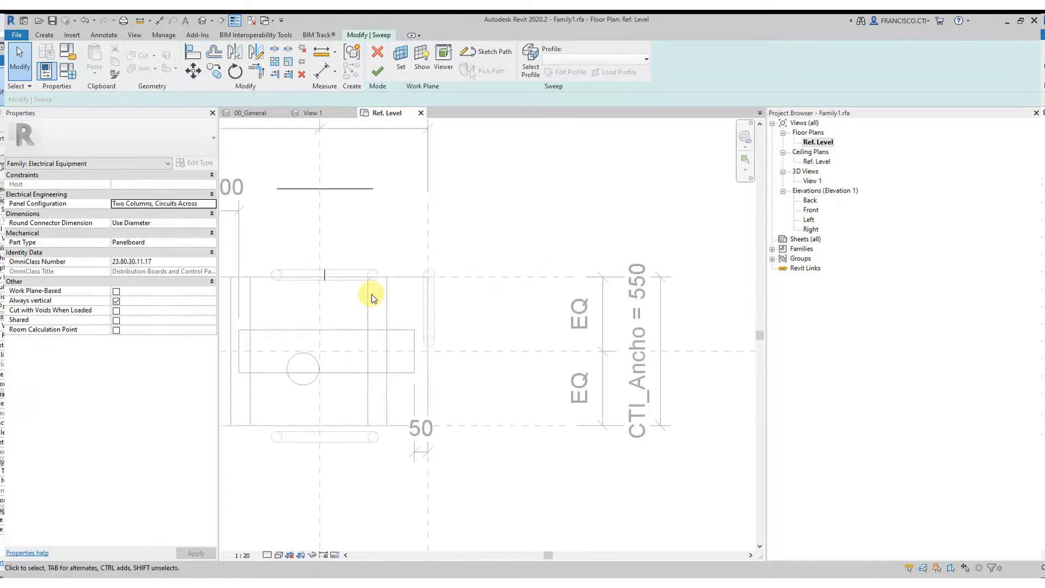
{"action": "middle_click_drag", "start_coordinate": [350, 310], "coordinate": [422, 321]}
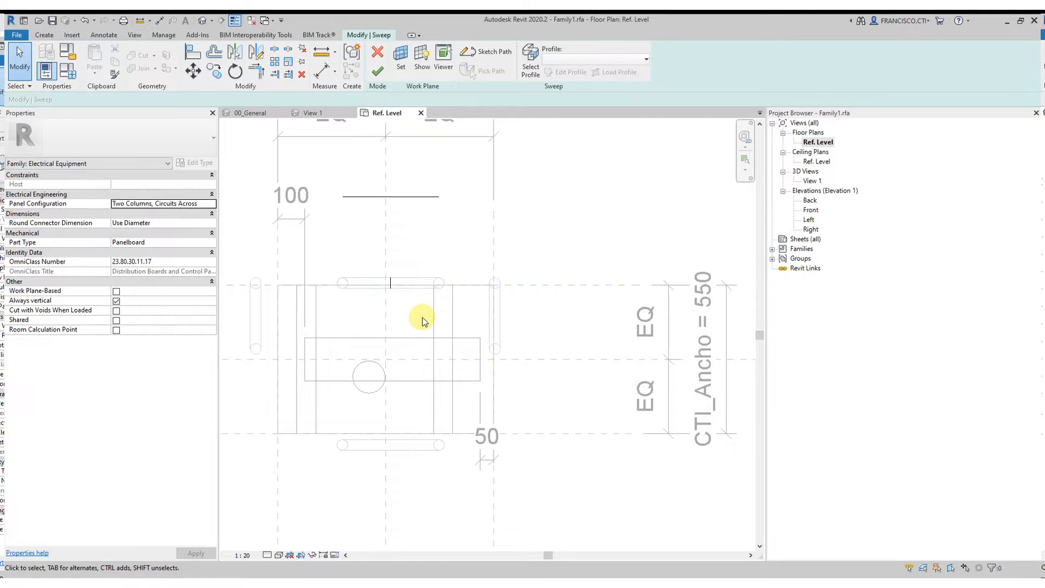
{"action": "left_click", "coordinate": [379, 52]}
{"action": "scroll", "coordinate": [334, 378], "scroll_direction": "down", "scroll_amount": 1}
{"action": "middle_click_drag", "start_coordinate": [334, 378], "coordinate": [430, 360]}
{"action": "key", "text": "Escape"}
Draw four reference planes around the body, about 95 mm behind, 103 mm right, 145 mm in front and 208 mm left of it
{"action": "left_click", "coordinate": [40, 36]}
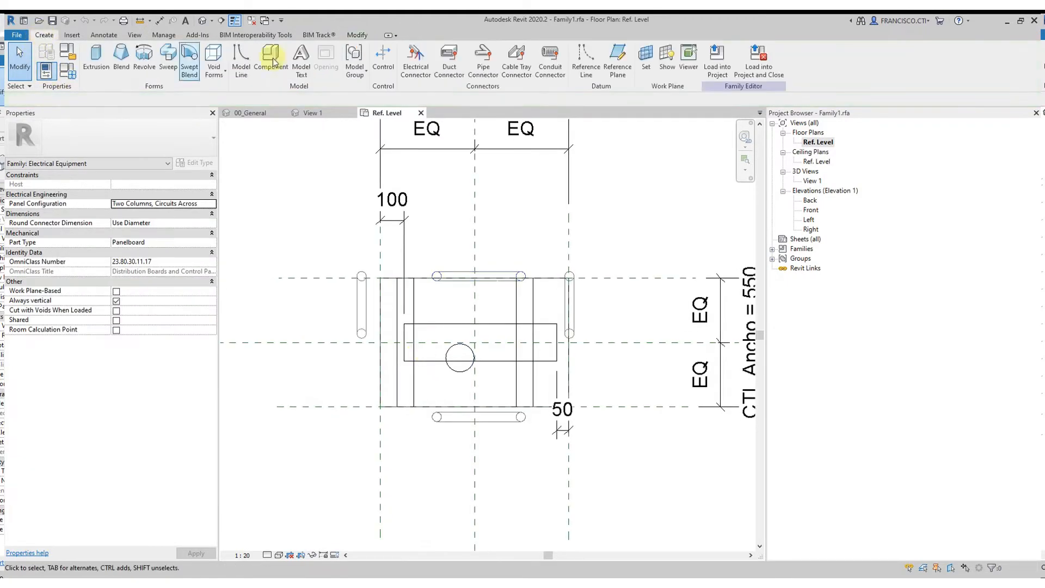
{"action": "left_click", "coordinate": [614, 59]}
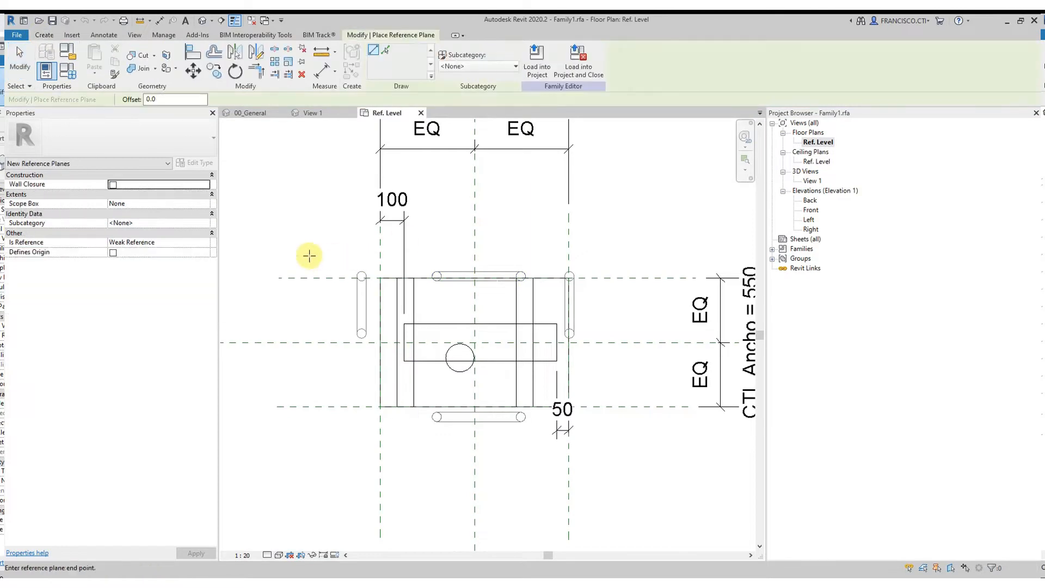
{"action": "left_click", "coordinate": [309, 255]}
{"action": "left_click", "coordinate": [625, 254]}
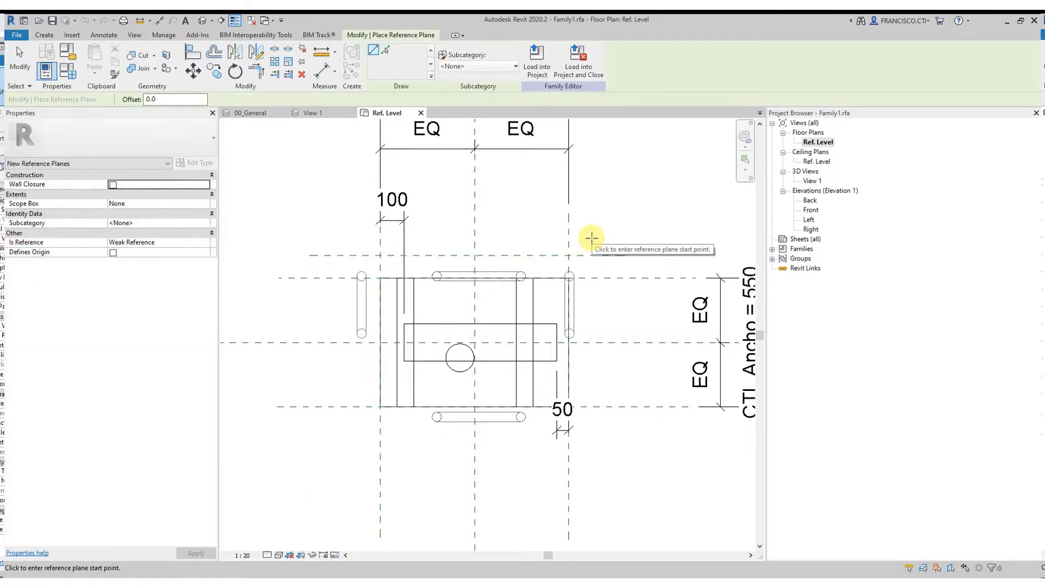
{"action": "left_click", "coordinate": [593, 236]}
{"action": "left_click", "coordinate": [593, 439]}
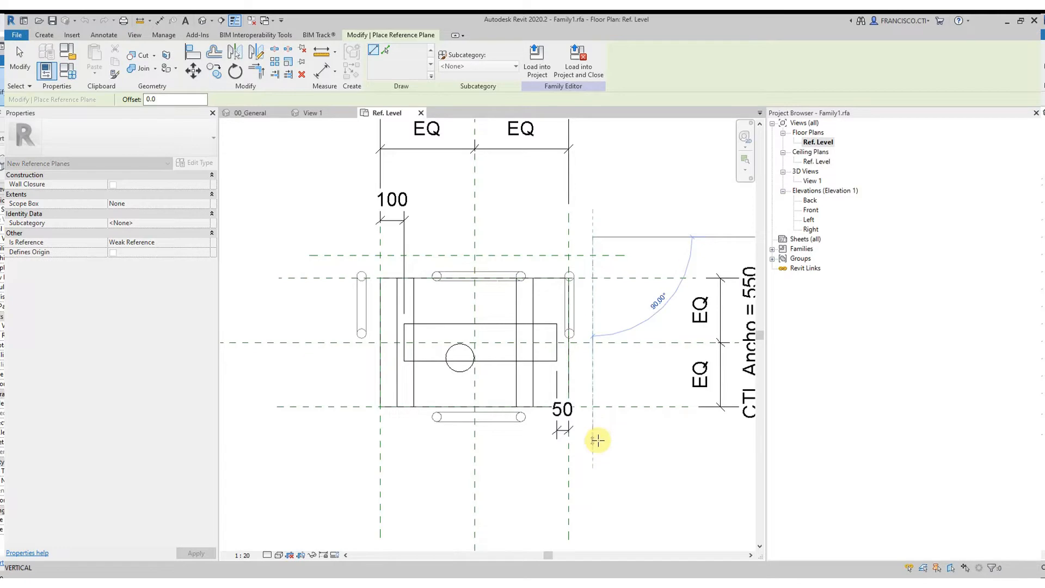
{"action": "left_click", "coordinate": [636, 440]}
{"action": "left_click", "coordinate": [346, 440]}
{"action": "left_click", "coordinate": [331, 448]}
{"action": "left_click", "coordinate": [332, 237]}
{"action": "key", "text": "Escape"}
{"action": "key", "text": "Escape"}
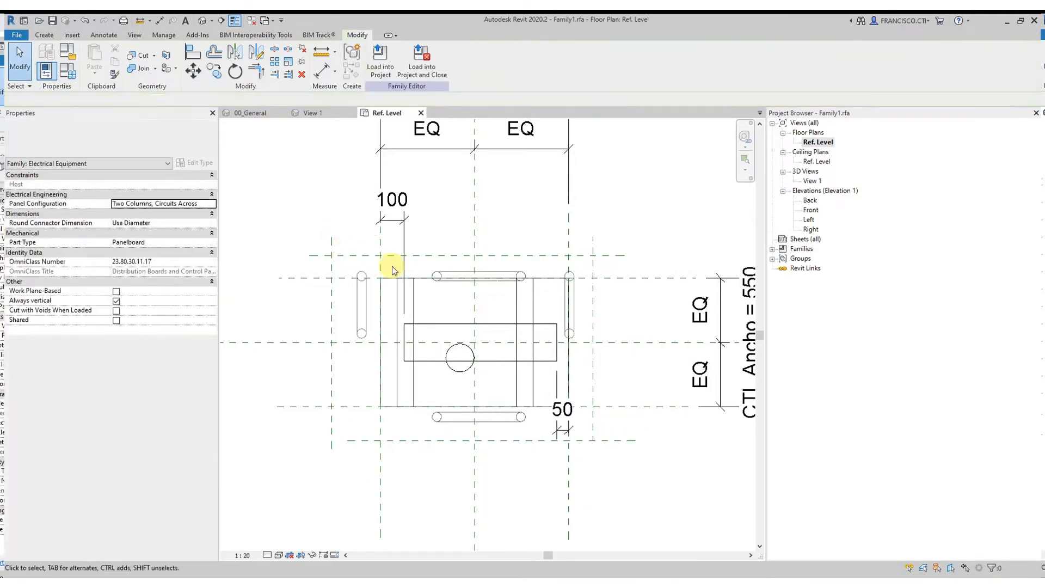
Dimension the back and left outer reference planes from the body's adjacent edge planes
{"action": "middle_click_drag", "start_coordinate": [475, 370], "coordinate": [469, 351]}
{"action": "key", "text": "d"}
{"action": "key", "text": "i"}
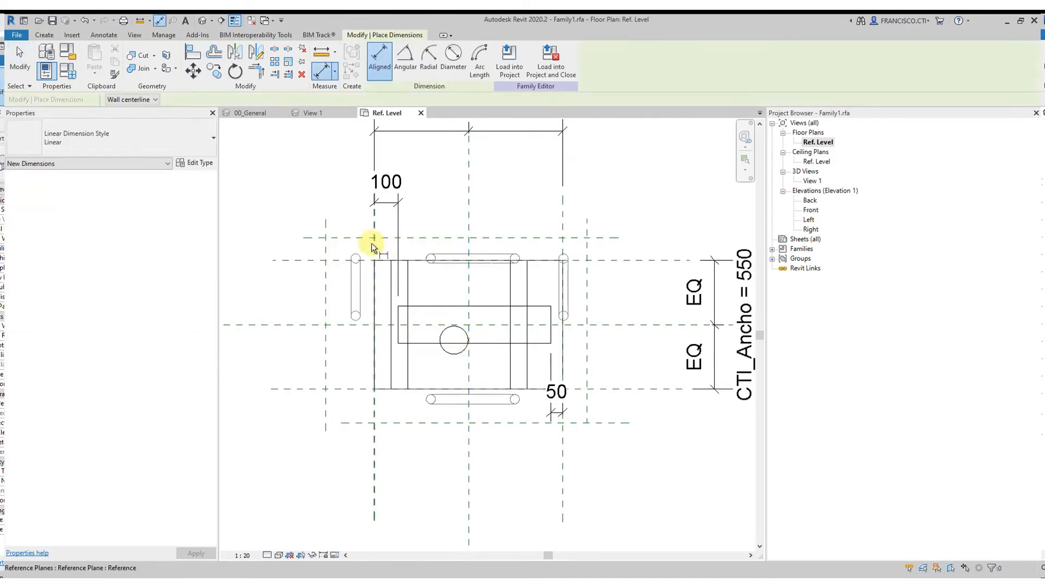
{"action": "left_click", "coordinate": [335, 261]}
{"action": "left_click", "coordinate": [336, 237]}
{"action": "left_click", "coordinate": [343, 156]}
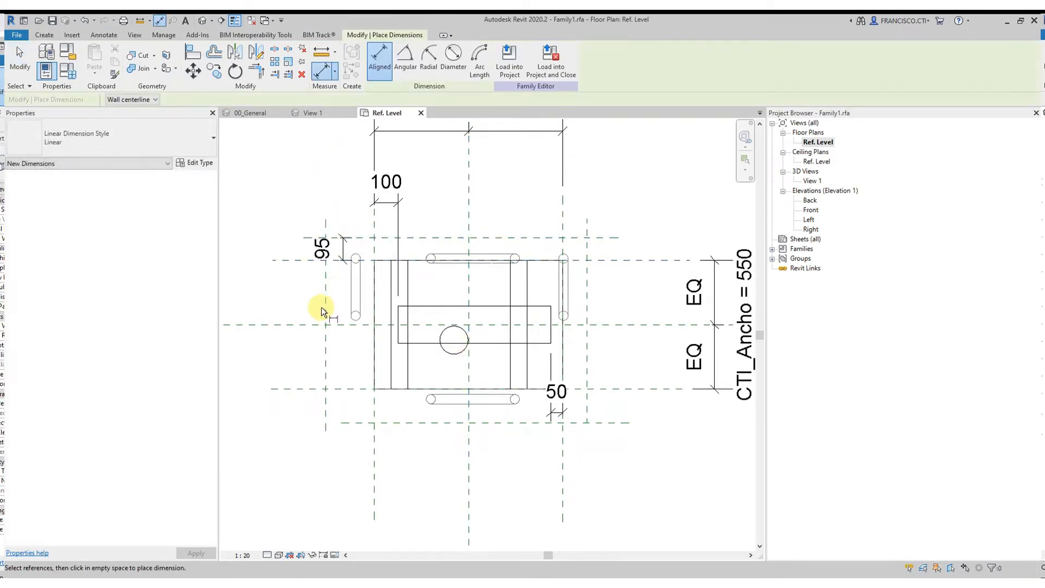
{"action": "left_click", "coordinate": [379, 441]}
{"action": "left_click", "coordinate": [325, 413]}
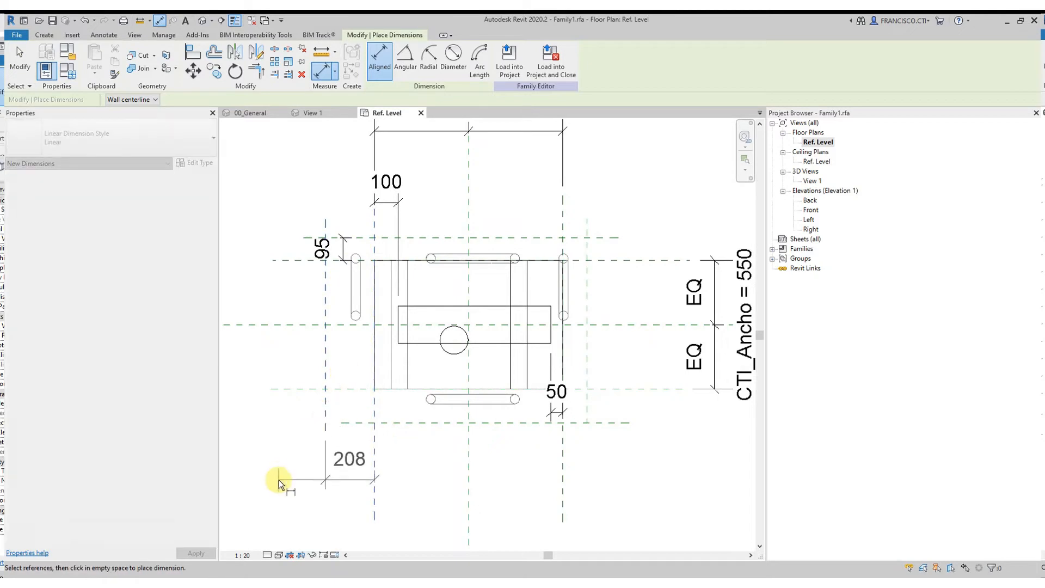
{"action": "left_click", "coordinate": [282, 472]}
Dimension the front and right outer reference planes from the body's adjacent edge planes
{"action": "left_click", "coordinate": [615, 423]}
{"action": "left_click", "coordinate": [618, 388]}
{"action": "left_click", "coordinate": [614, 488]}
{"action": "left_click", "coordinate": [588, 253]}
{"action": "left_click", "coordinate": [563, 224]}
{"action": "left_click", "coordinate": [671, 216]}
{"action": "key", "text": "Escape"}
{"action": "key", "text": "Escape"}
Select the offset dimensions of the right and back outer reference planes together, leaving out the 100 mm dimension
{"action": "left_click", "coordinate": [579, 215]}
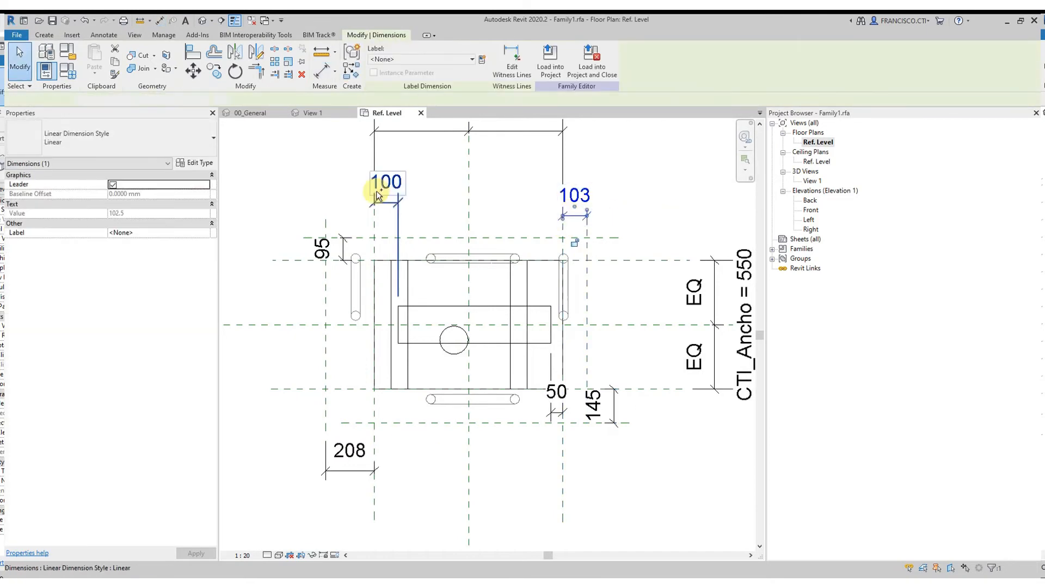
{"action": "left_click", "coordinate": [387, 202], "text": "ctrl"}
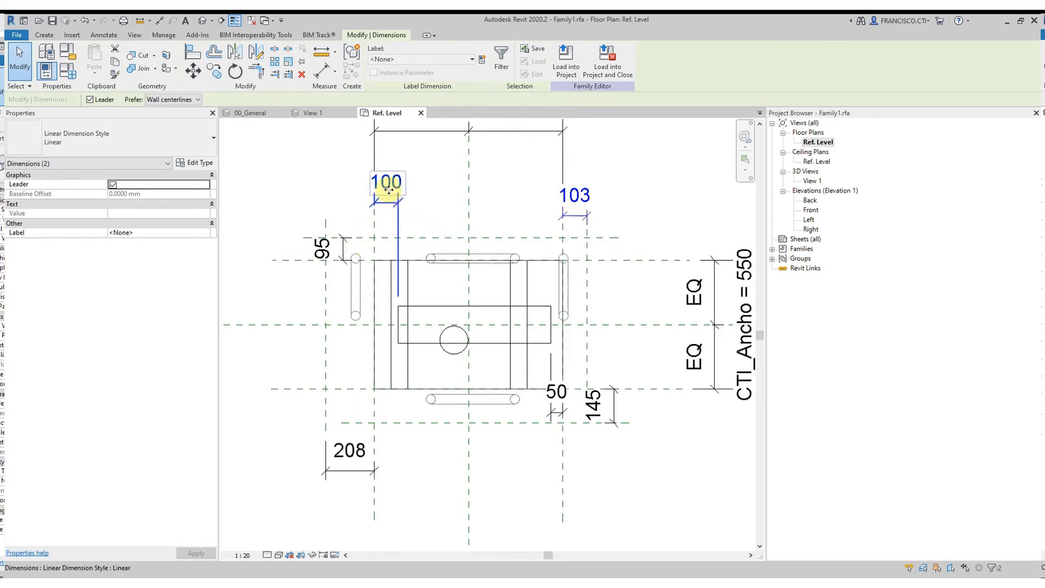
{"action": "left_click", "coordinate": [399, 205], "text": "shift"}
{"action": "left_click", "coordinate": [342, 248], "text": "ctrl"}
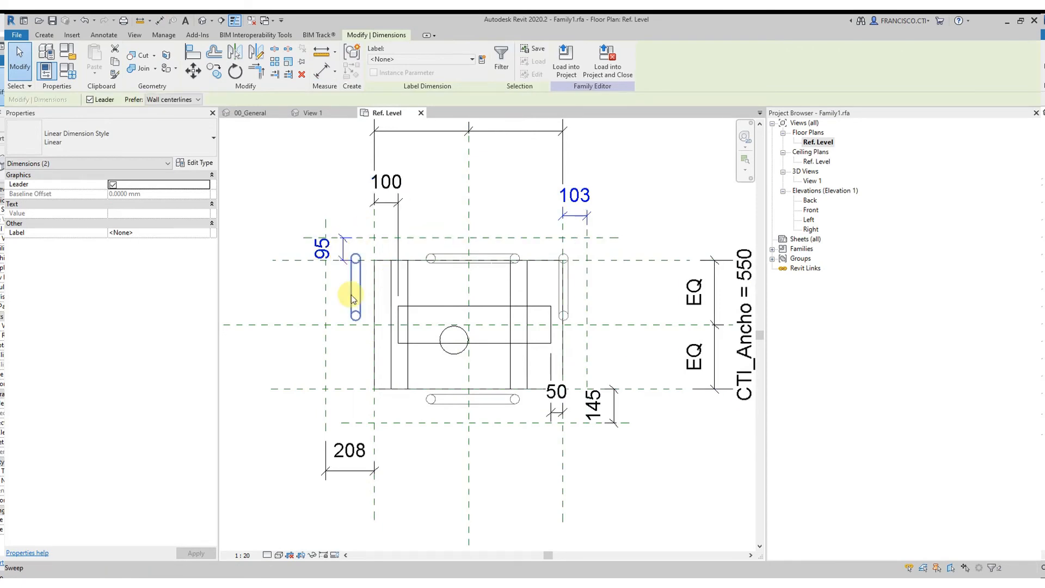